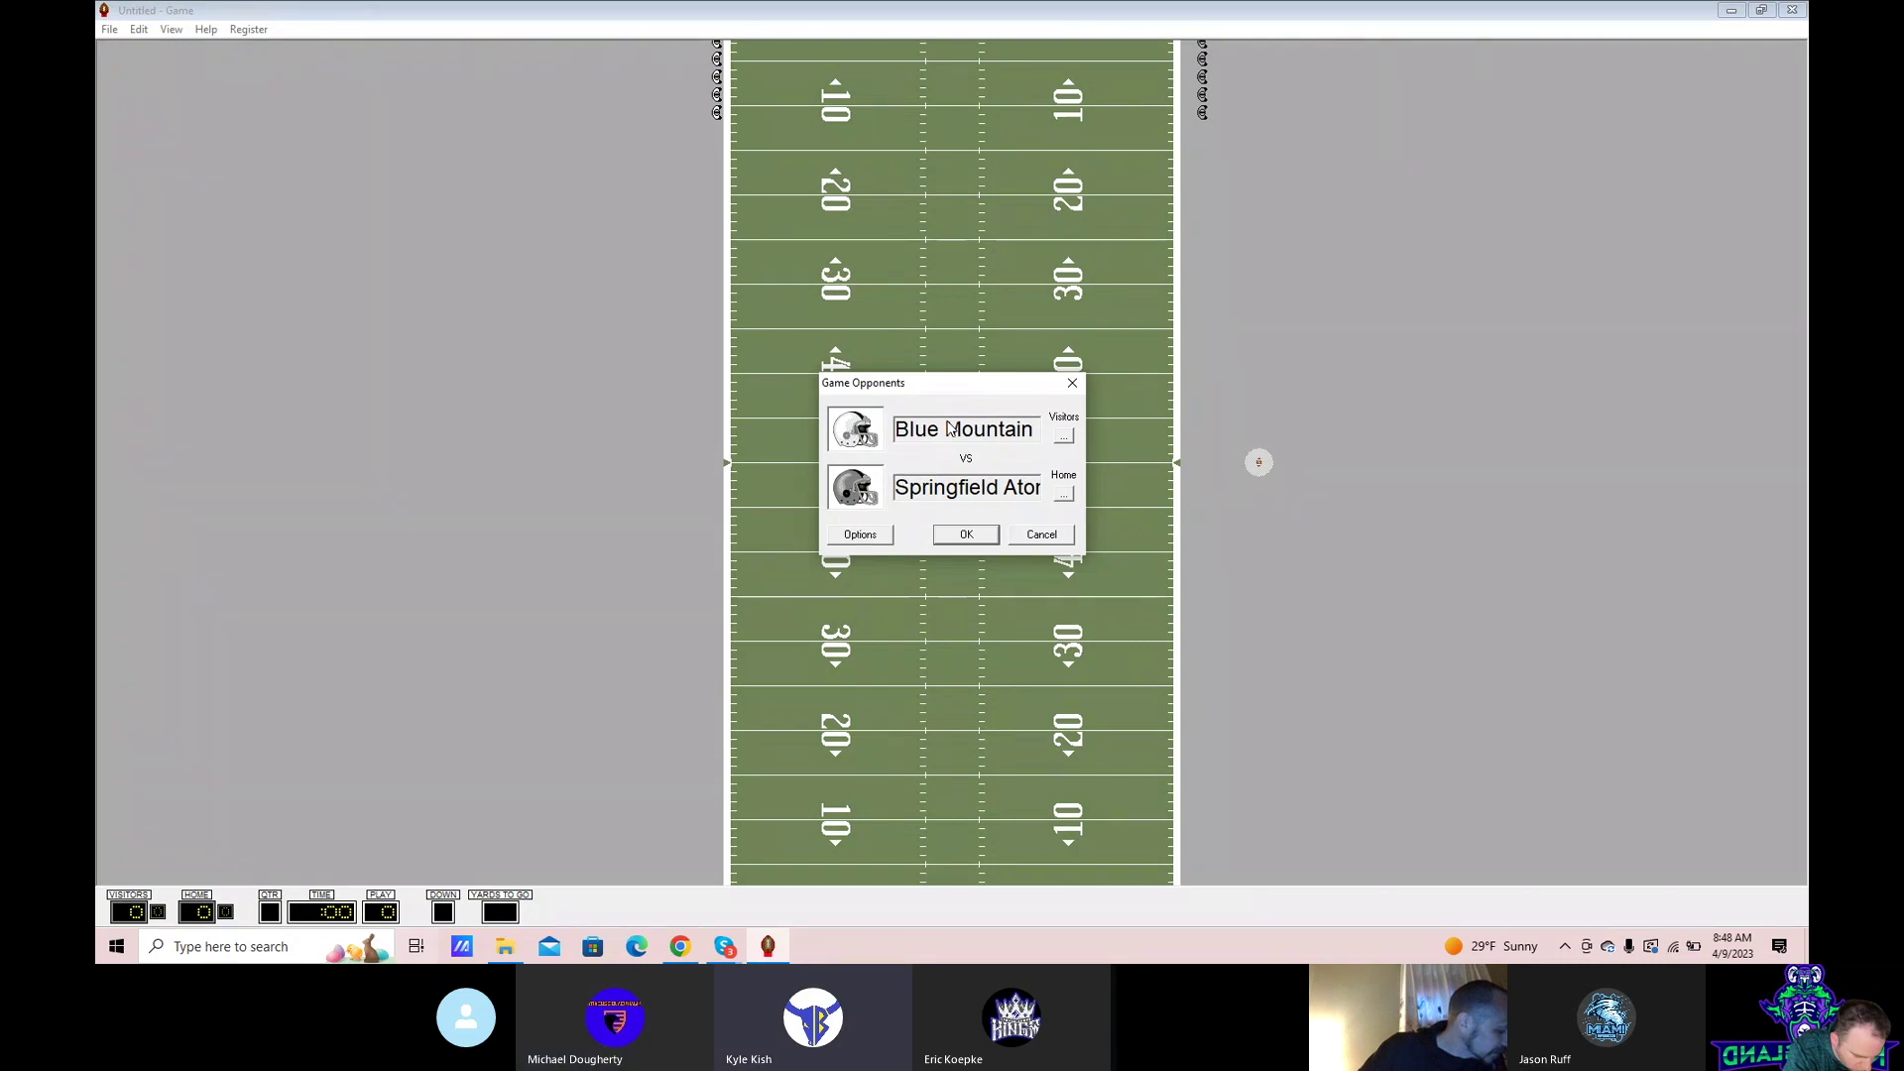
- Load Salem as the visiting team along with its playbook
{"action": "left_click", "coordinate": [1067, 443]}
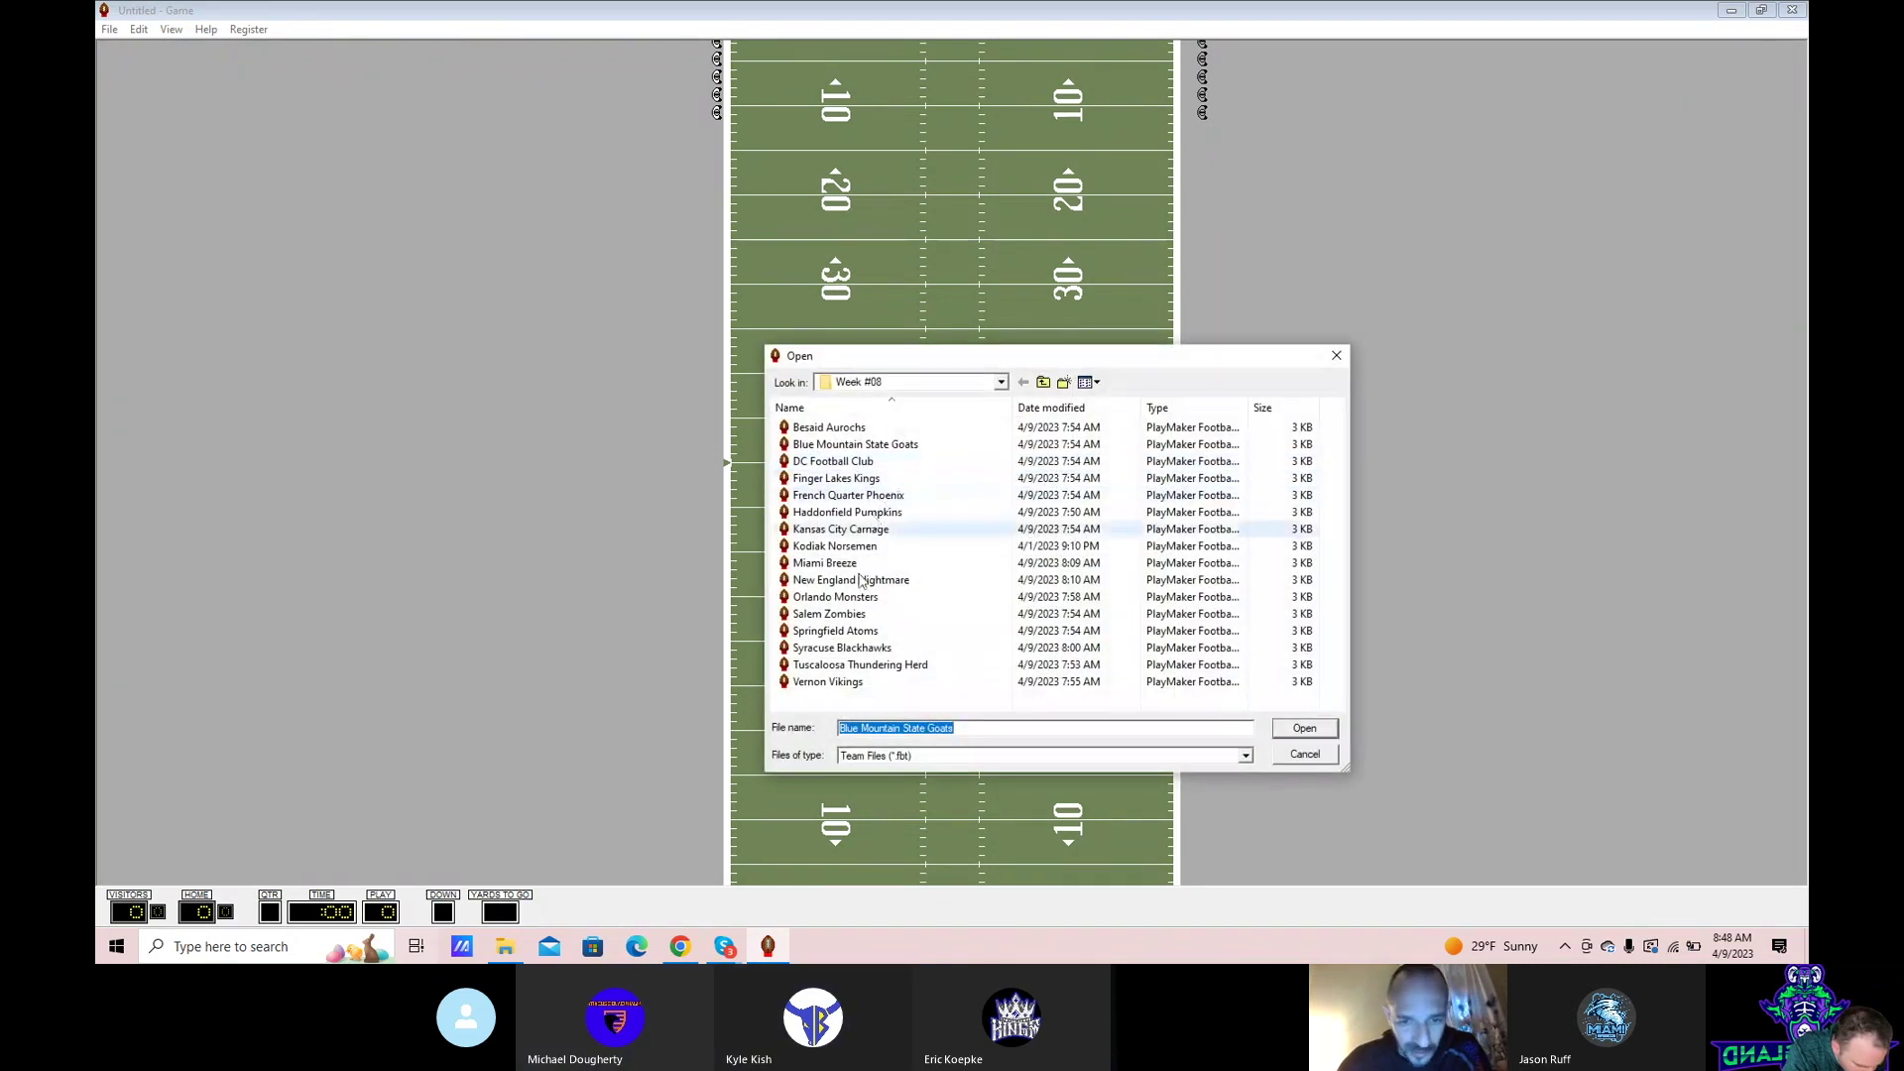
{"action": "double_click", "coordinate": [827, 613]}
{"action": "left_click", "coordinate": [1063, 440]}
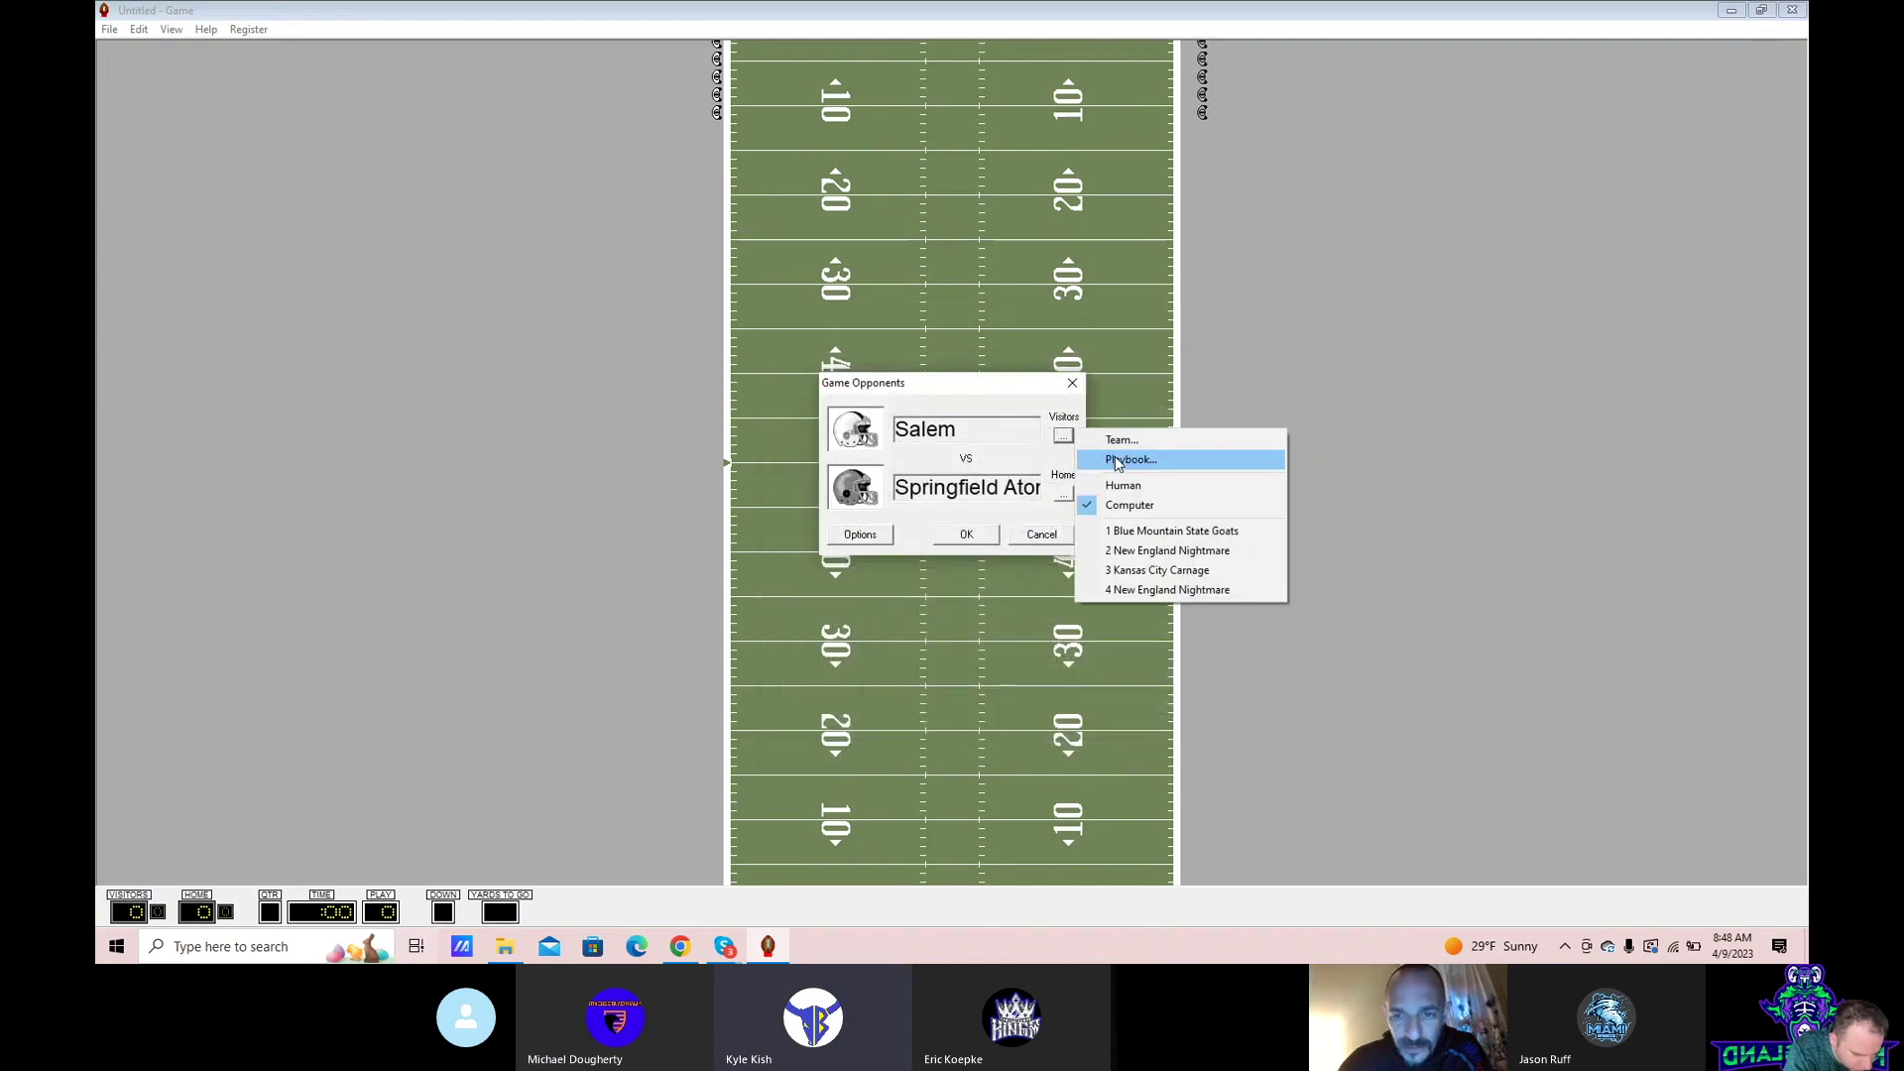
{"action": "double_click", "coordinate": [854, 427]}
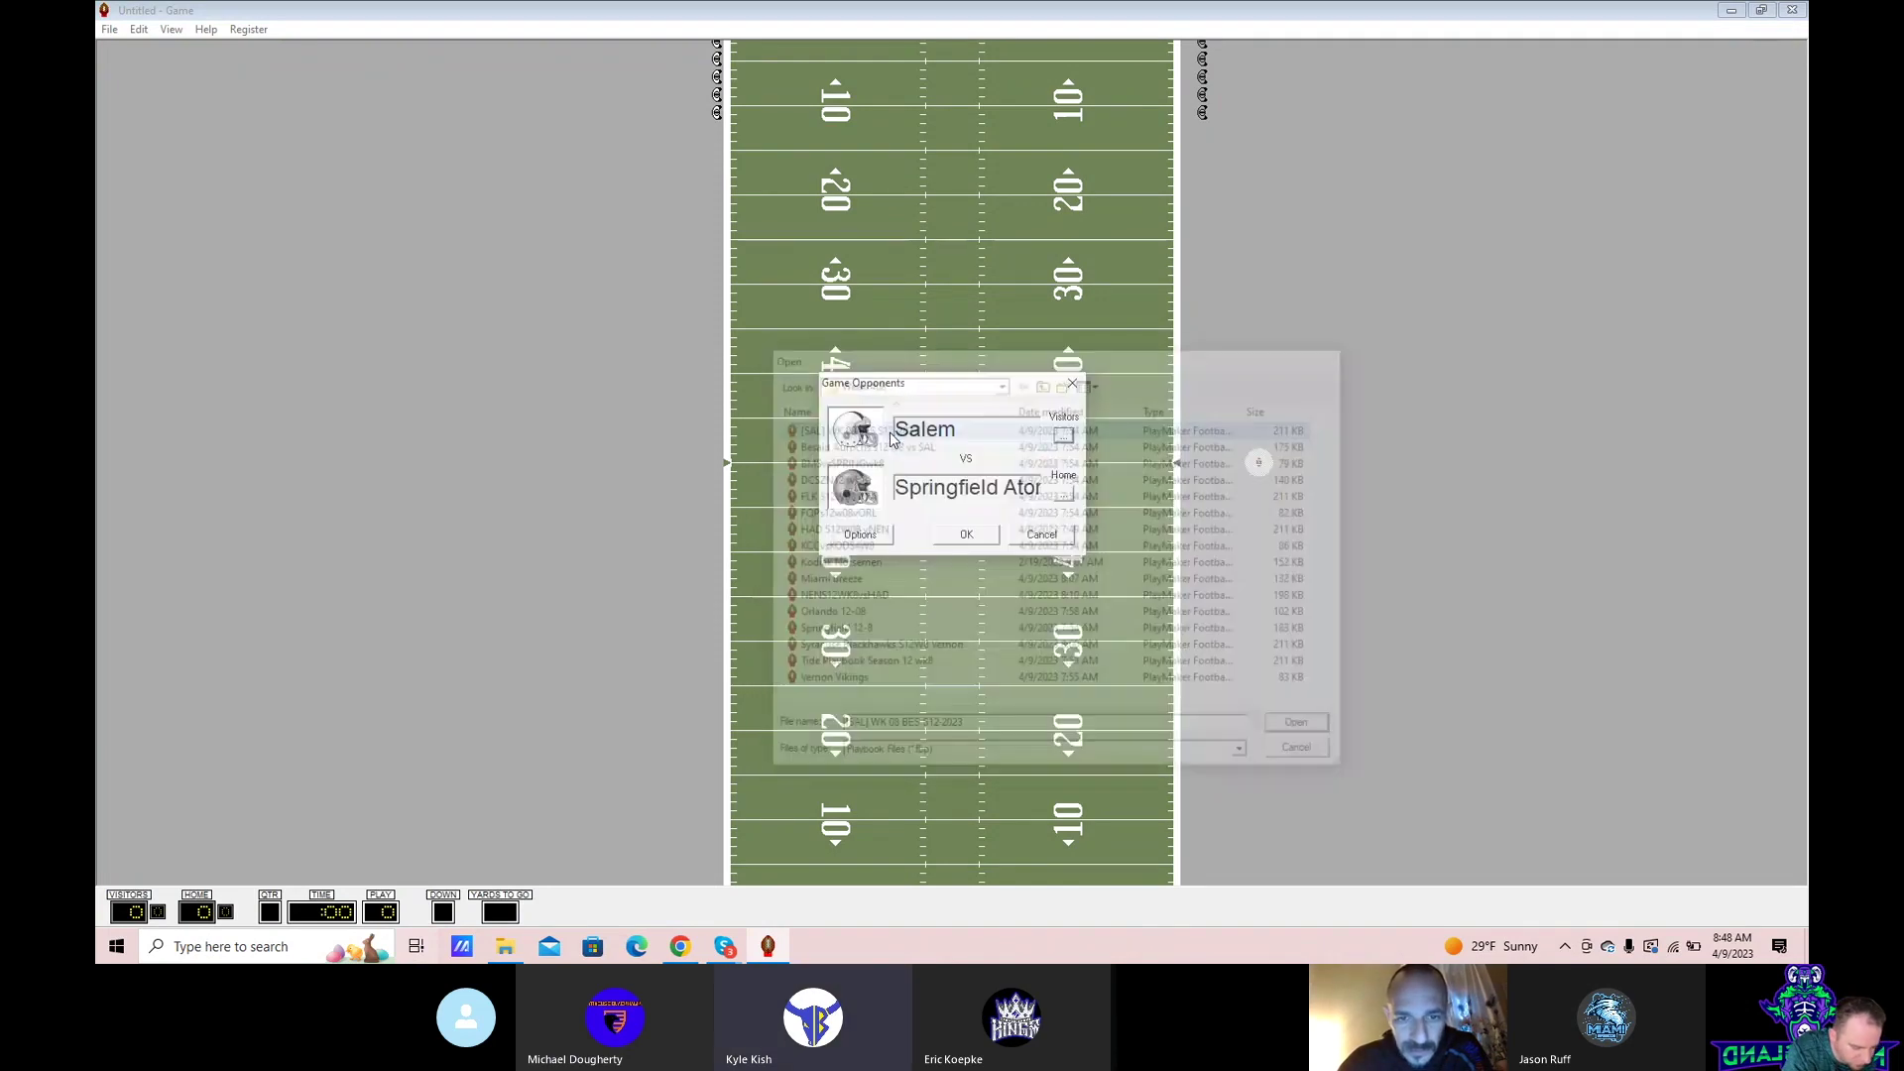
- Load Besaid Aurochs and its playbook as the home team, then confirm the matchup
{"action": "left_click", "coordinate": [1063, 494]}
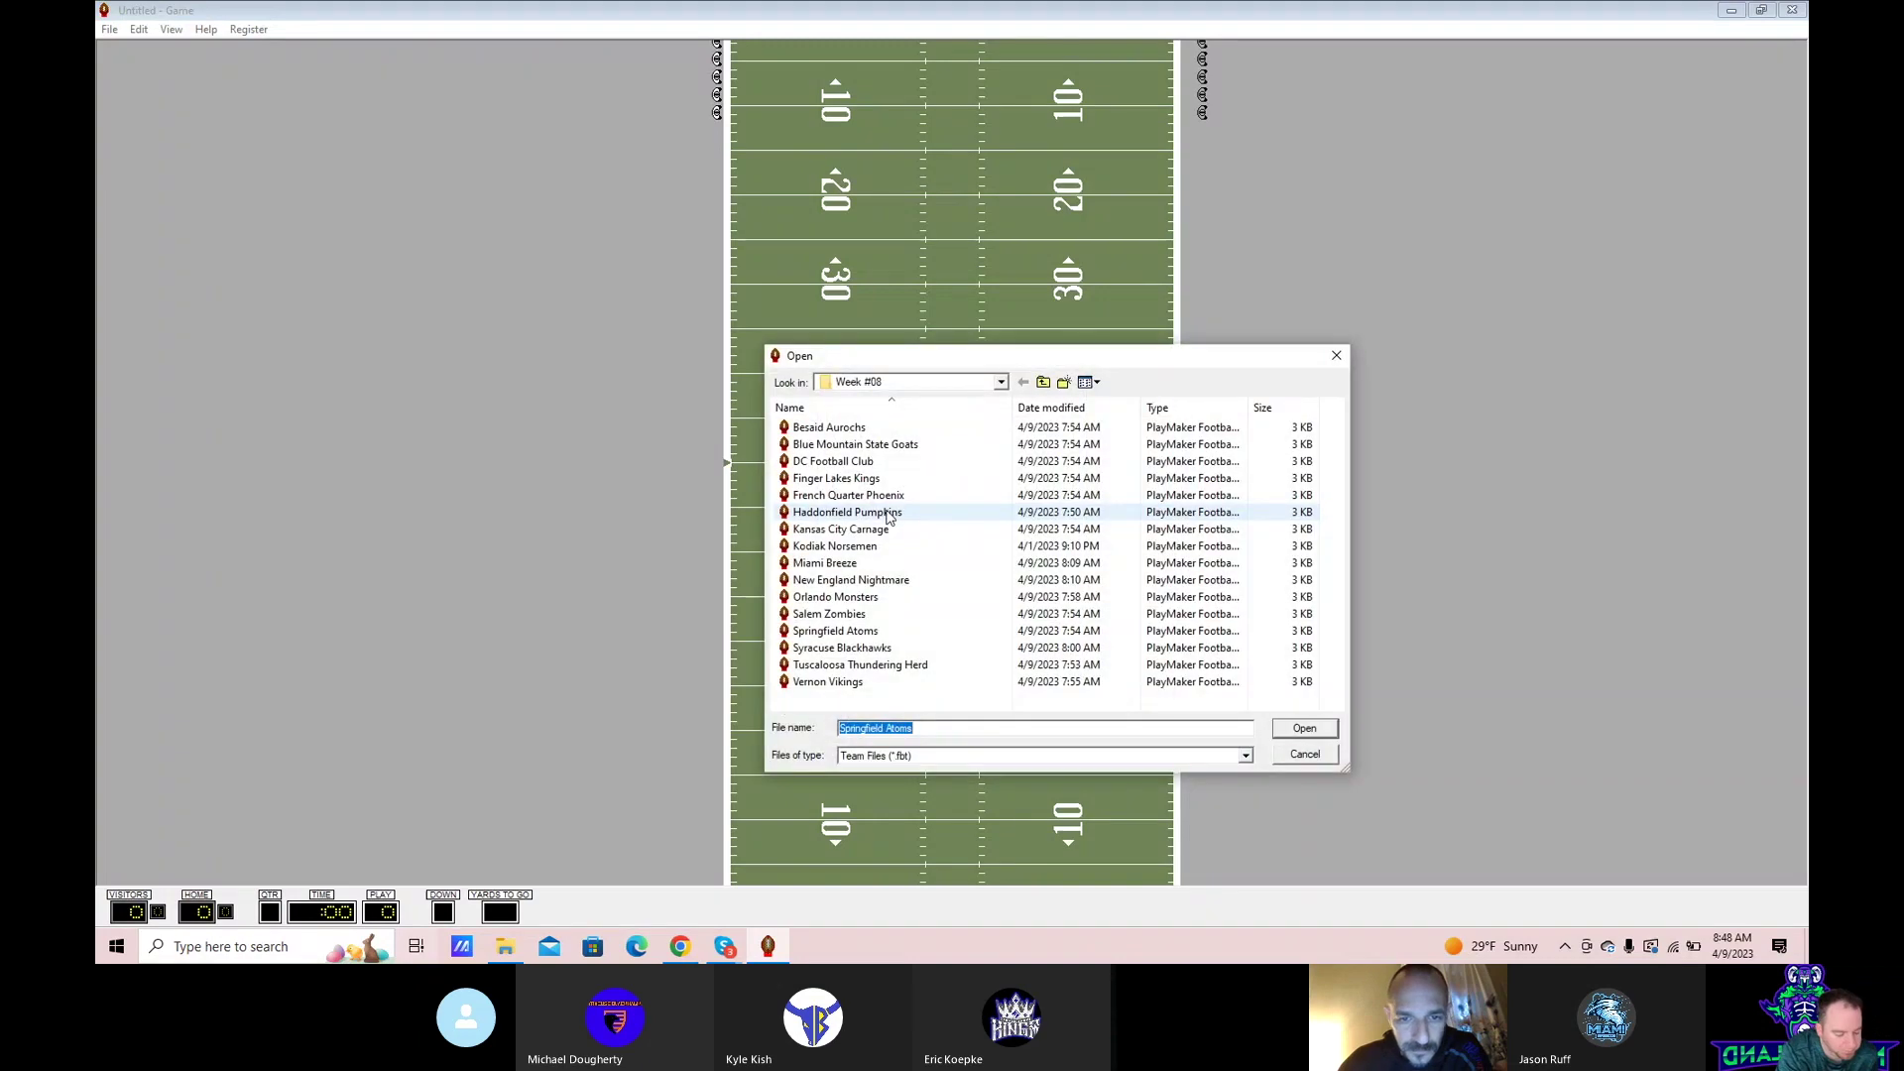
{"action": "left_click", "coordinate": [829, 427]}
{"action": "double_click", "coordinate": [829, 427]}
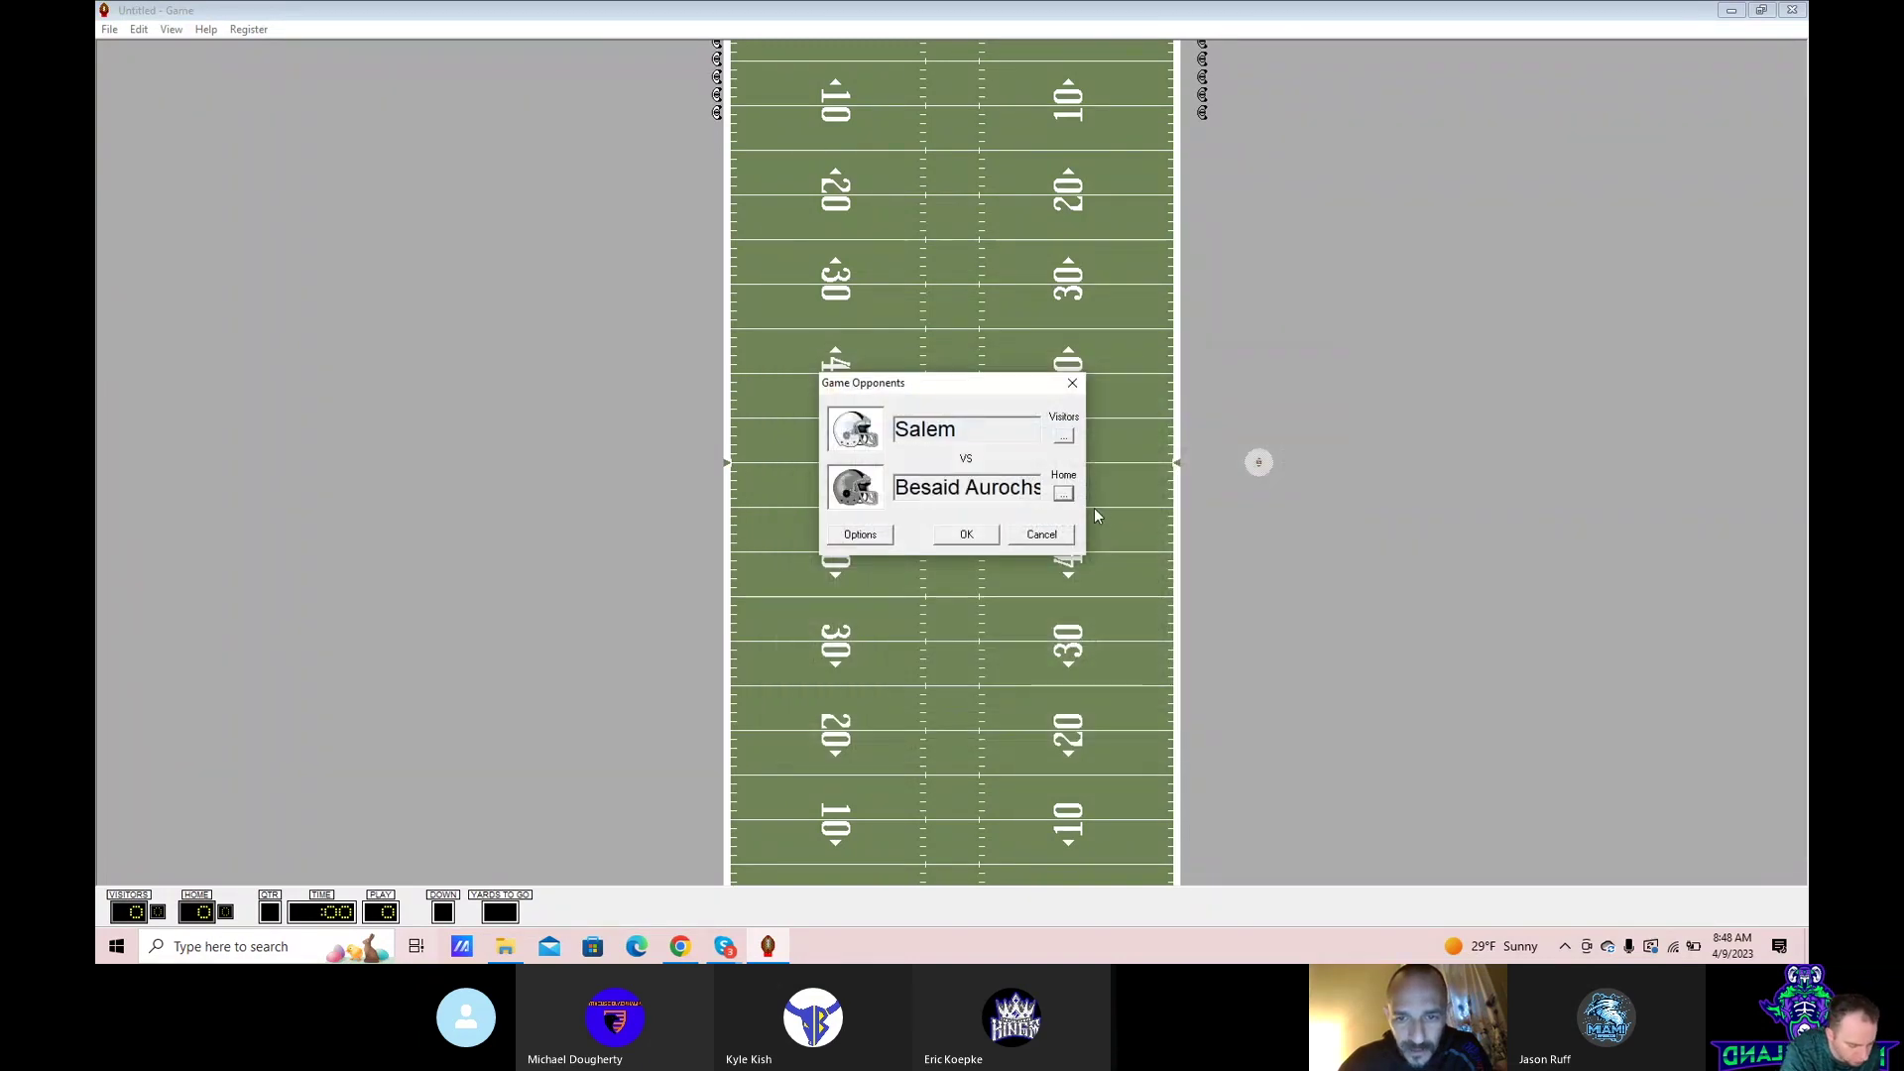
{"action": "left_click", "coordinate": [1063, 494]}
{"action": "left_click", "coordinate": [1122, 518]}
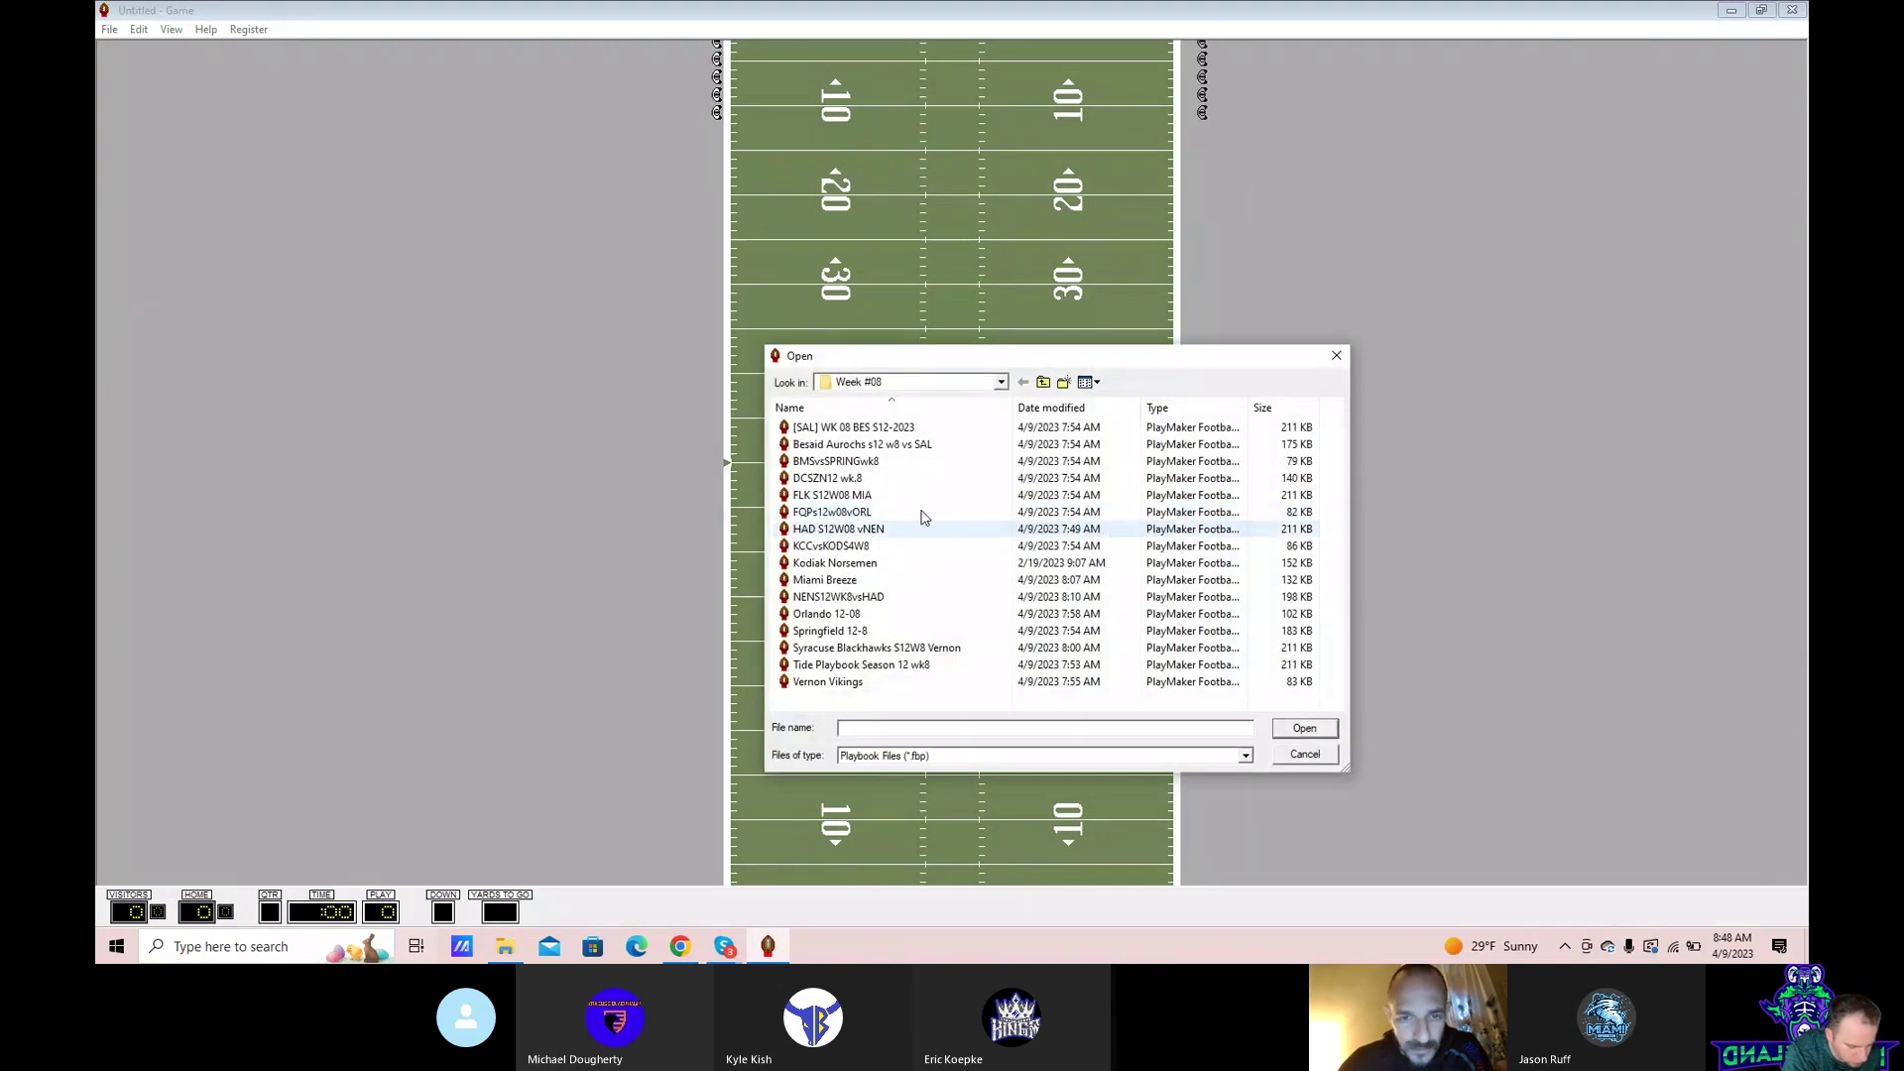
{"action": "left_click", "coordinate": [828, 403]}
{"action": "double_click", "coordinate": [829, 402]}
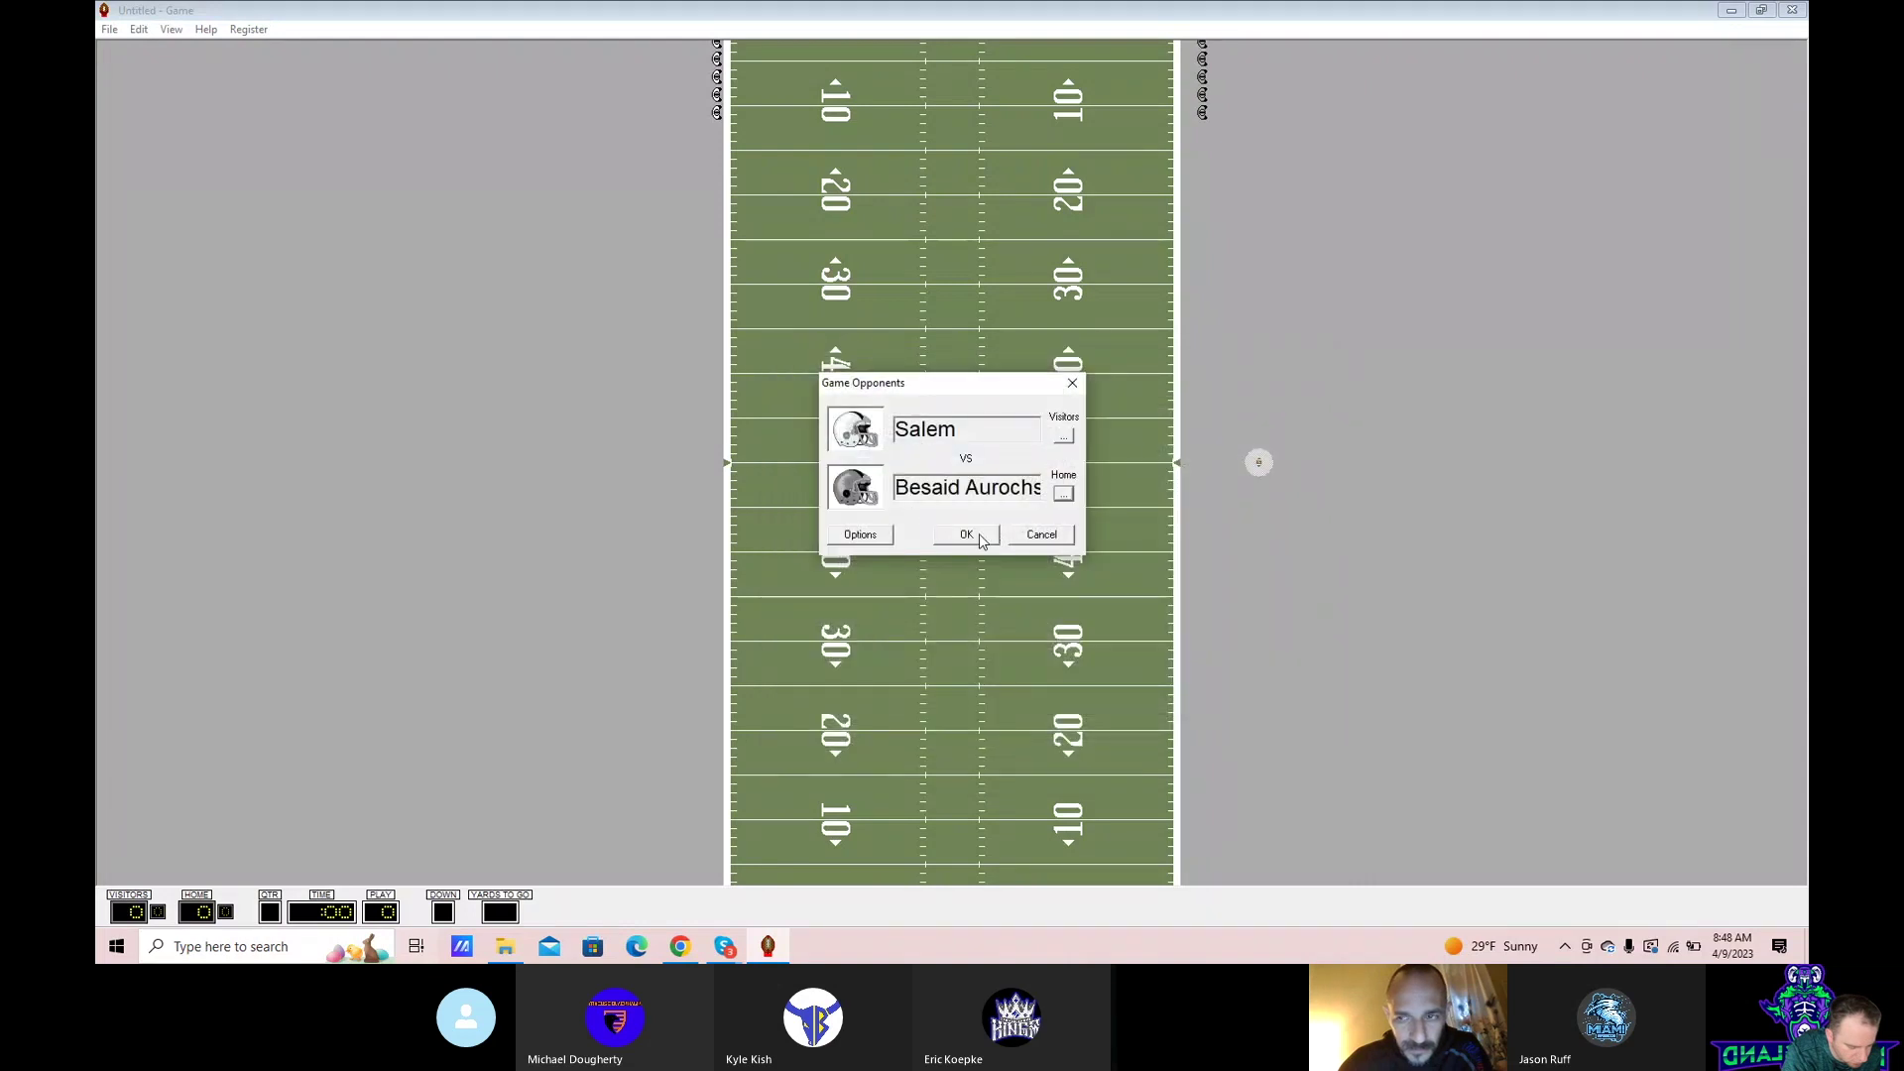
{"action": "left_click", "coordinate": [968, 534]}
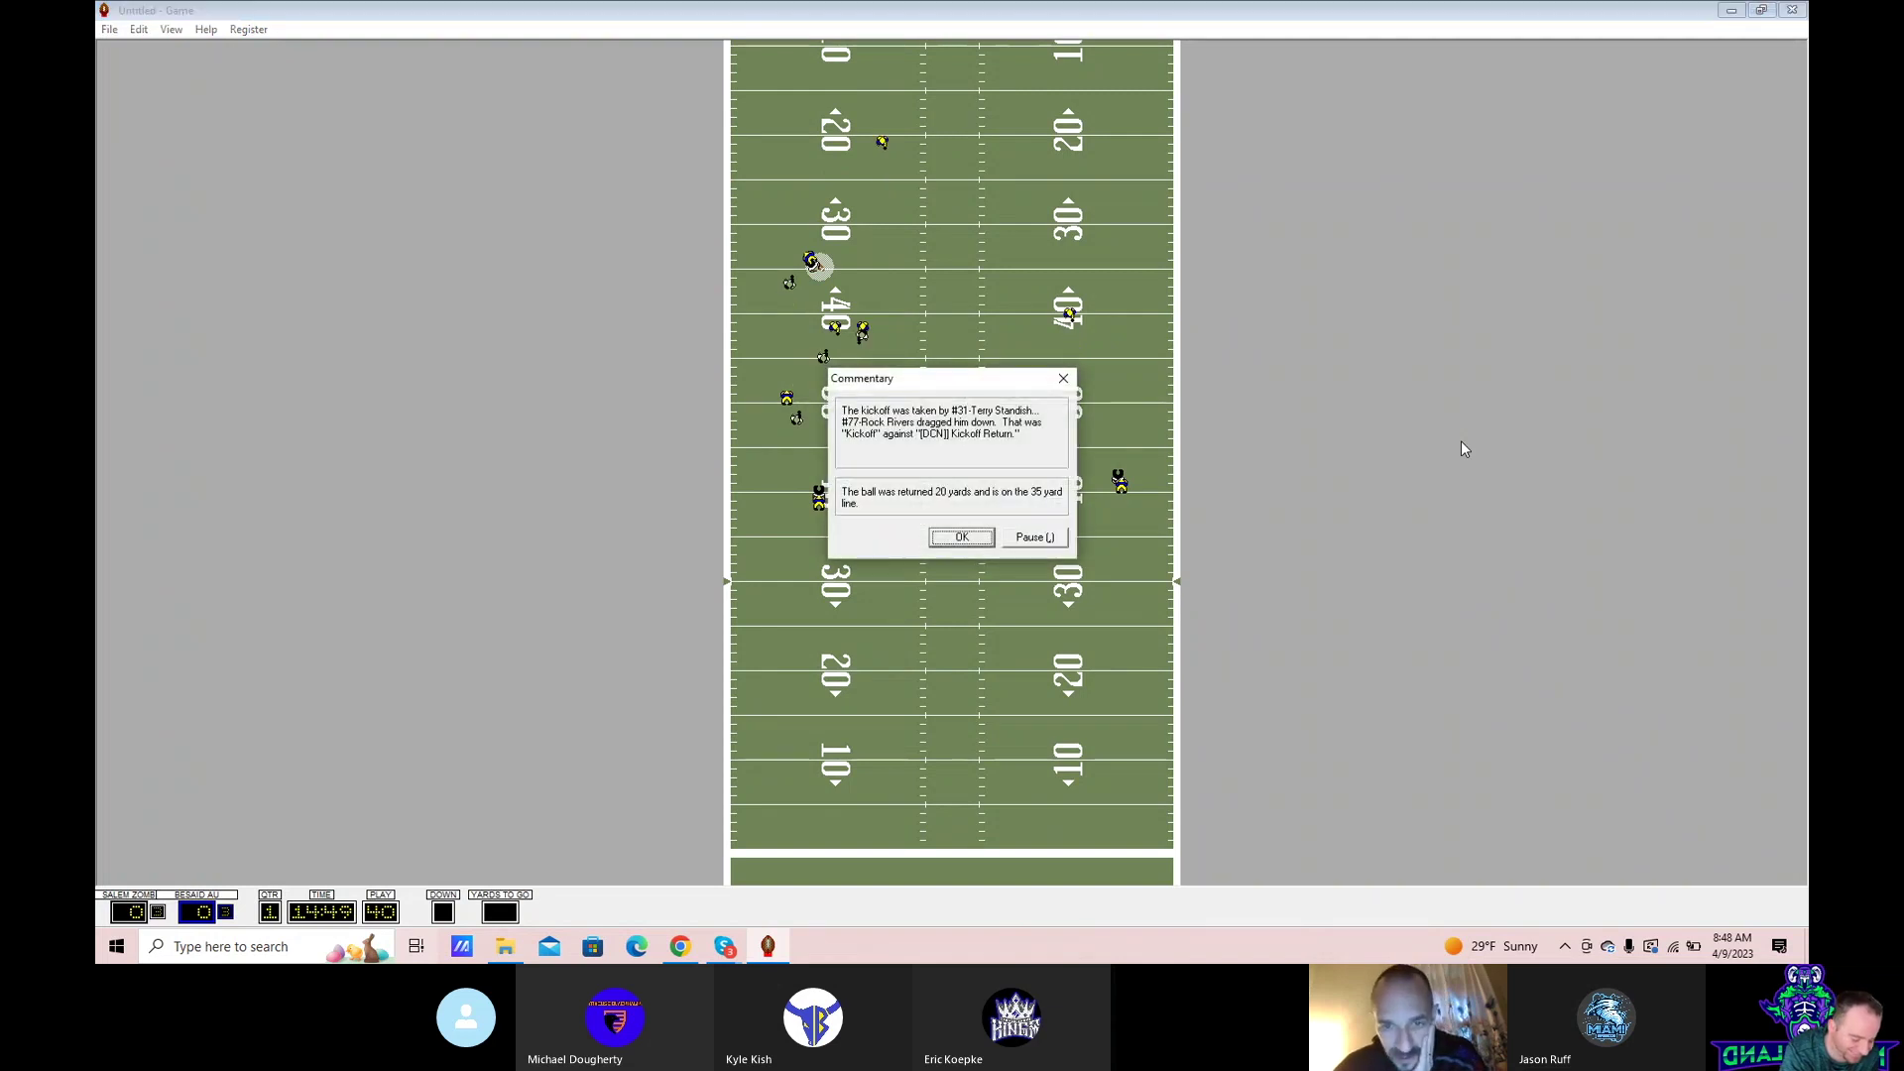
- Play the opening drive from kickoff through a goal-line touchdown and good extra point, leading 7-0
{"action": "key", "text": "Return"}
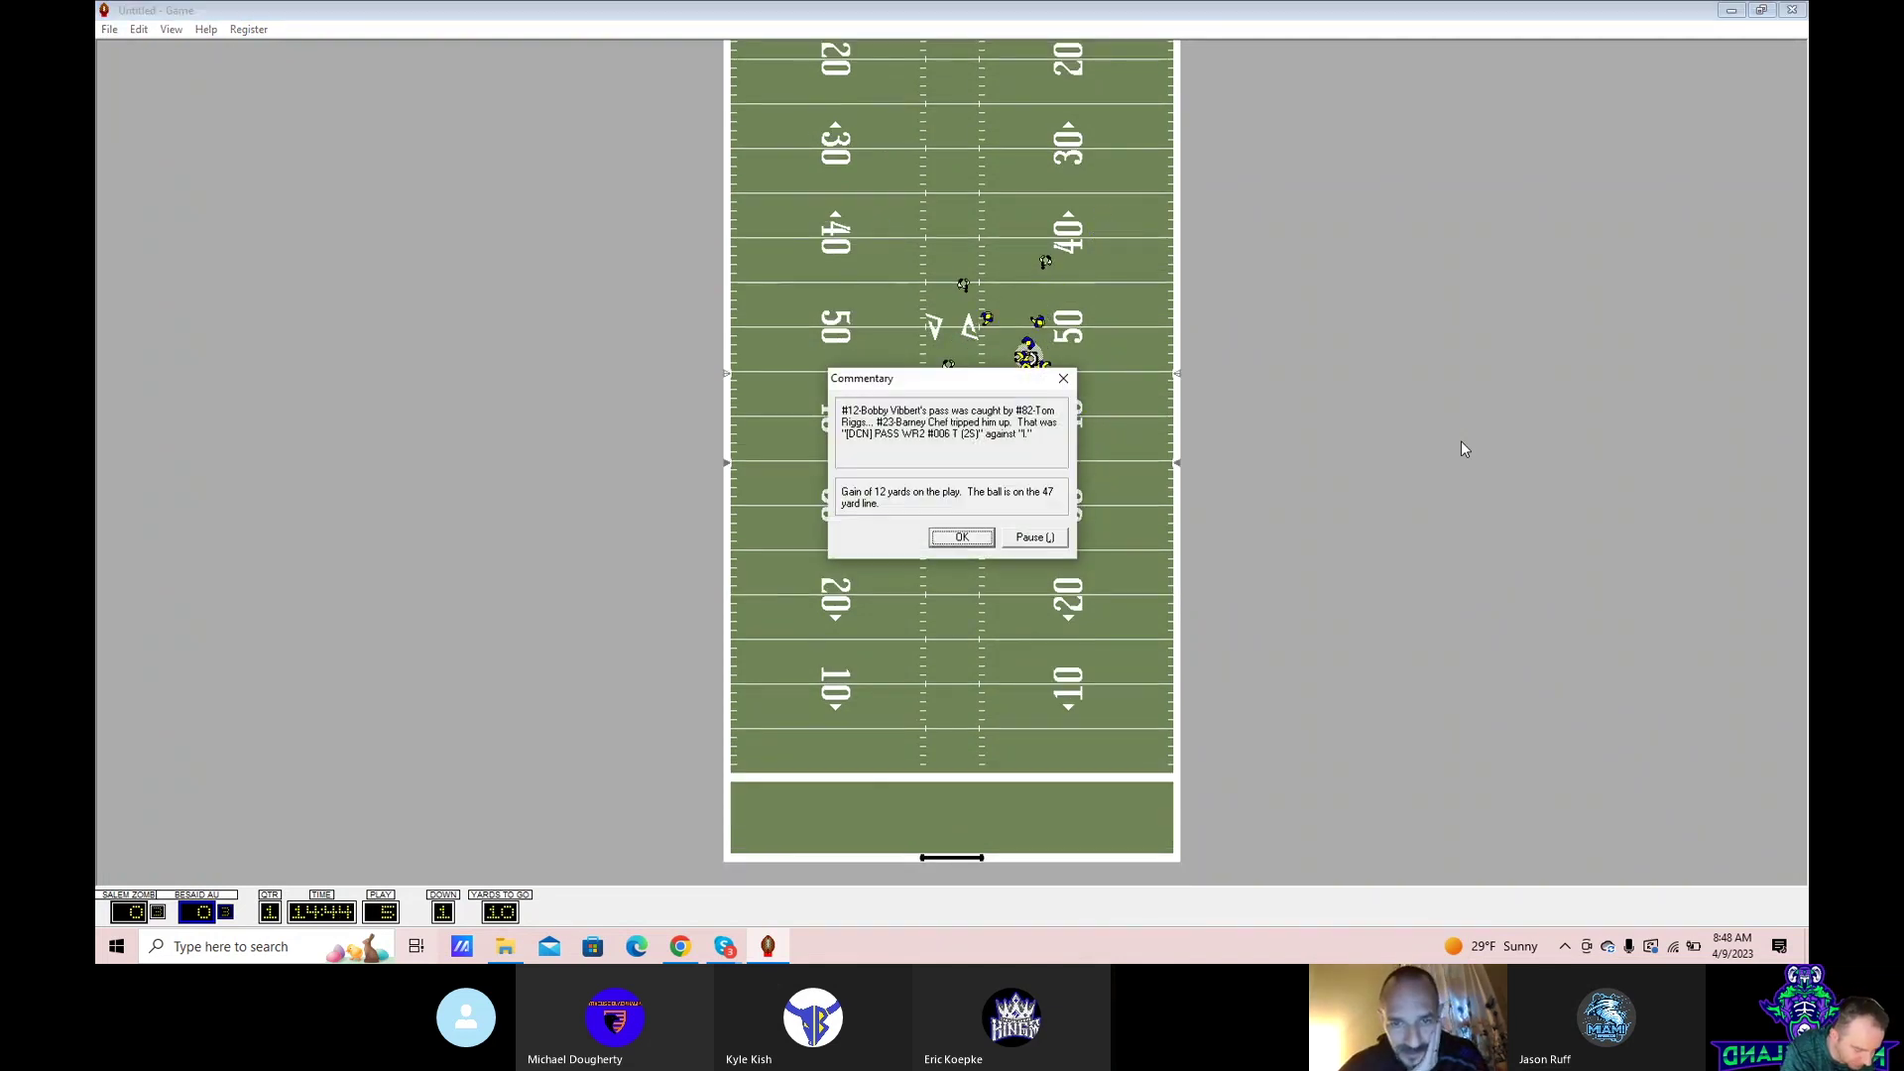
{"action": "key", "text": "Return"}
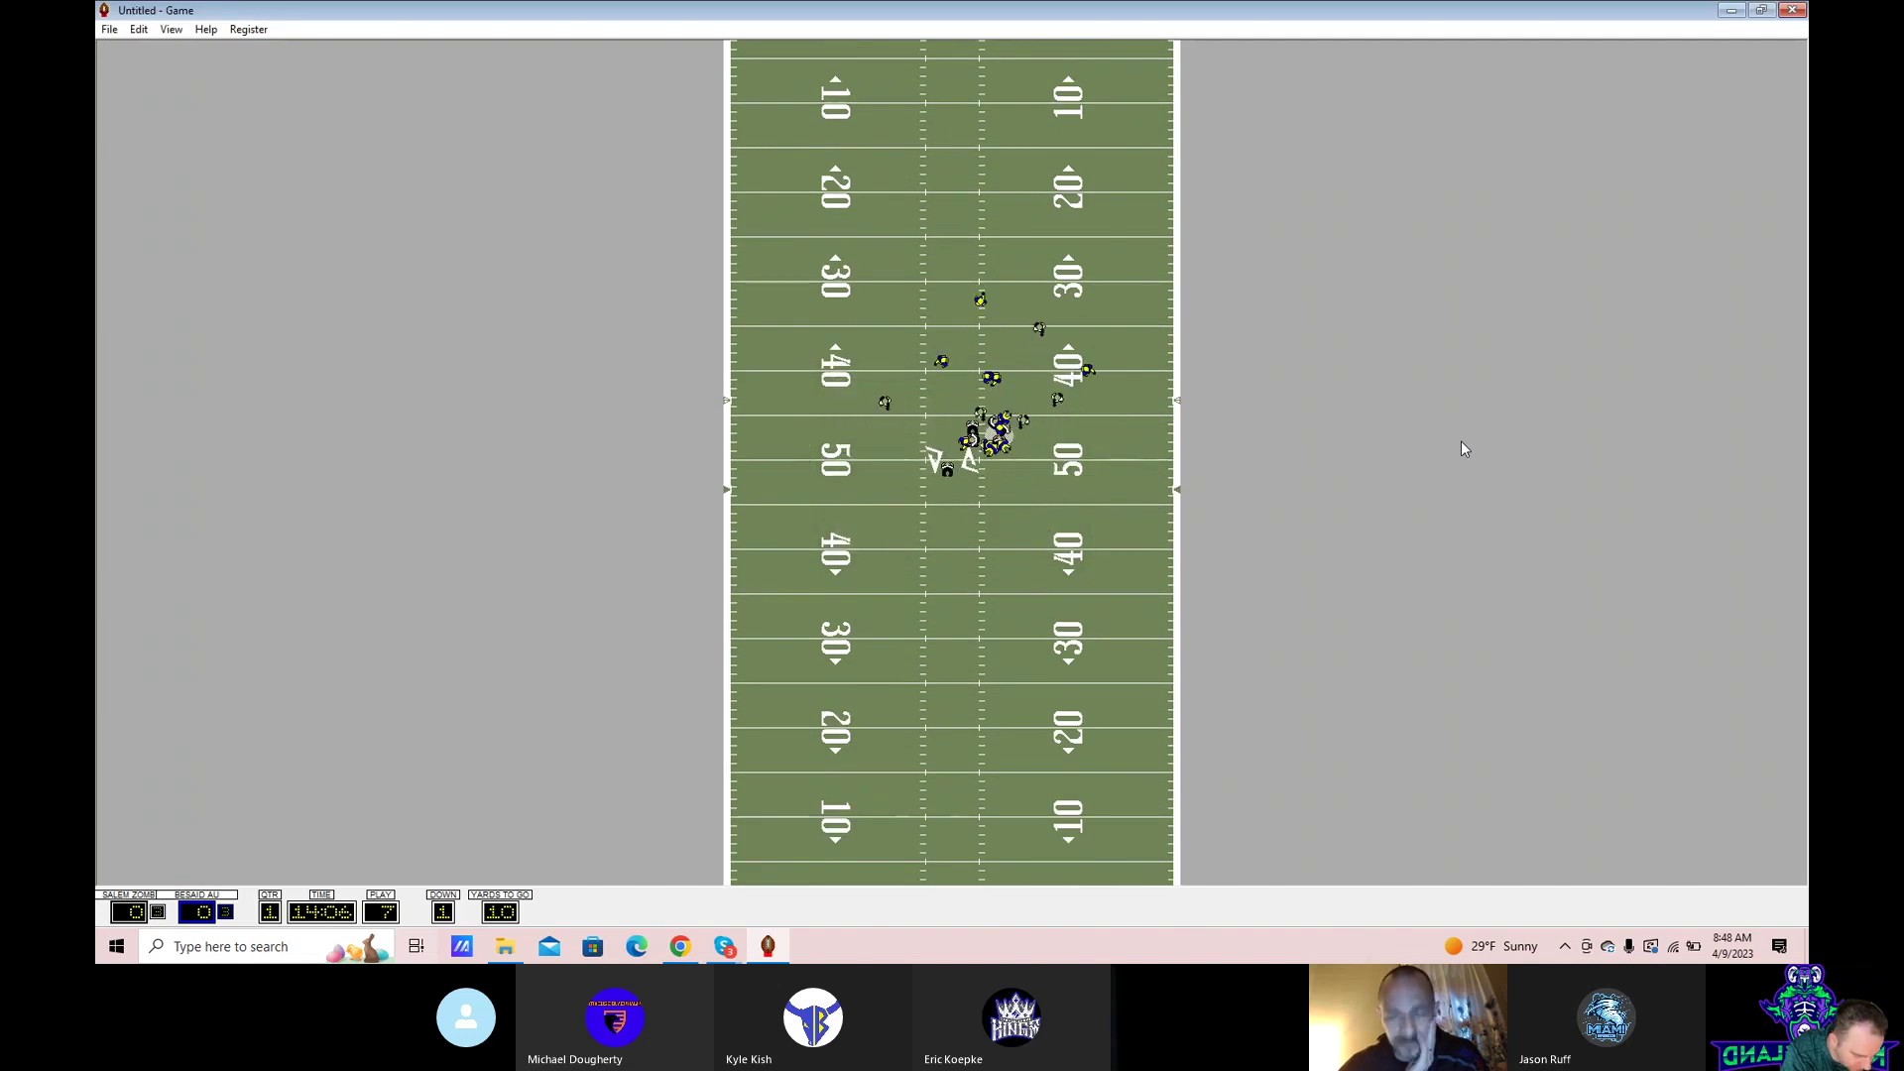
{"action": "key", "text": "Return"}
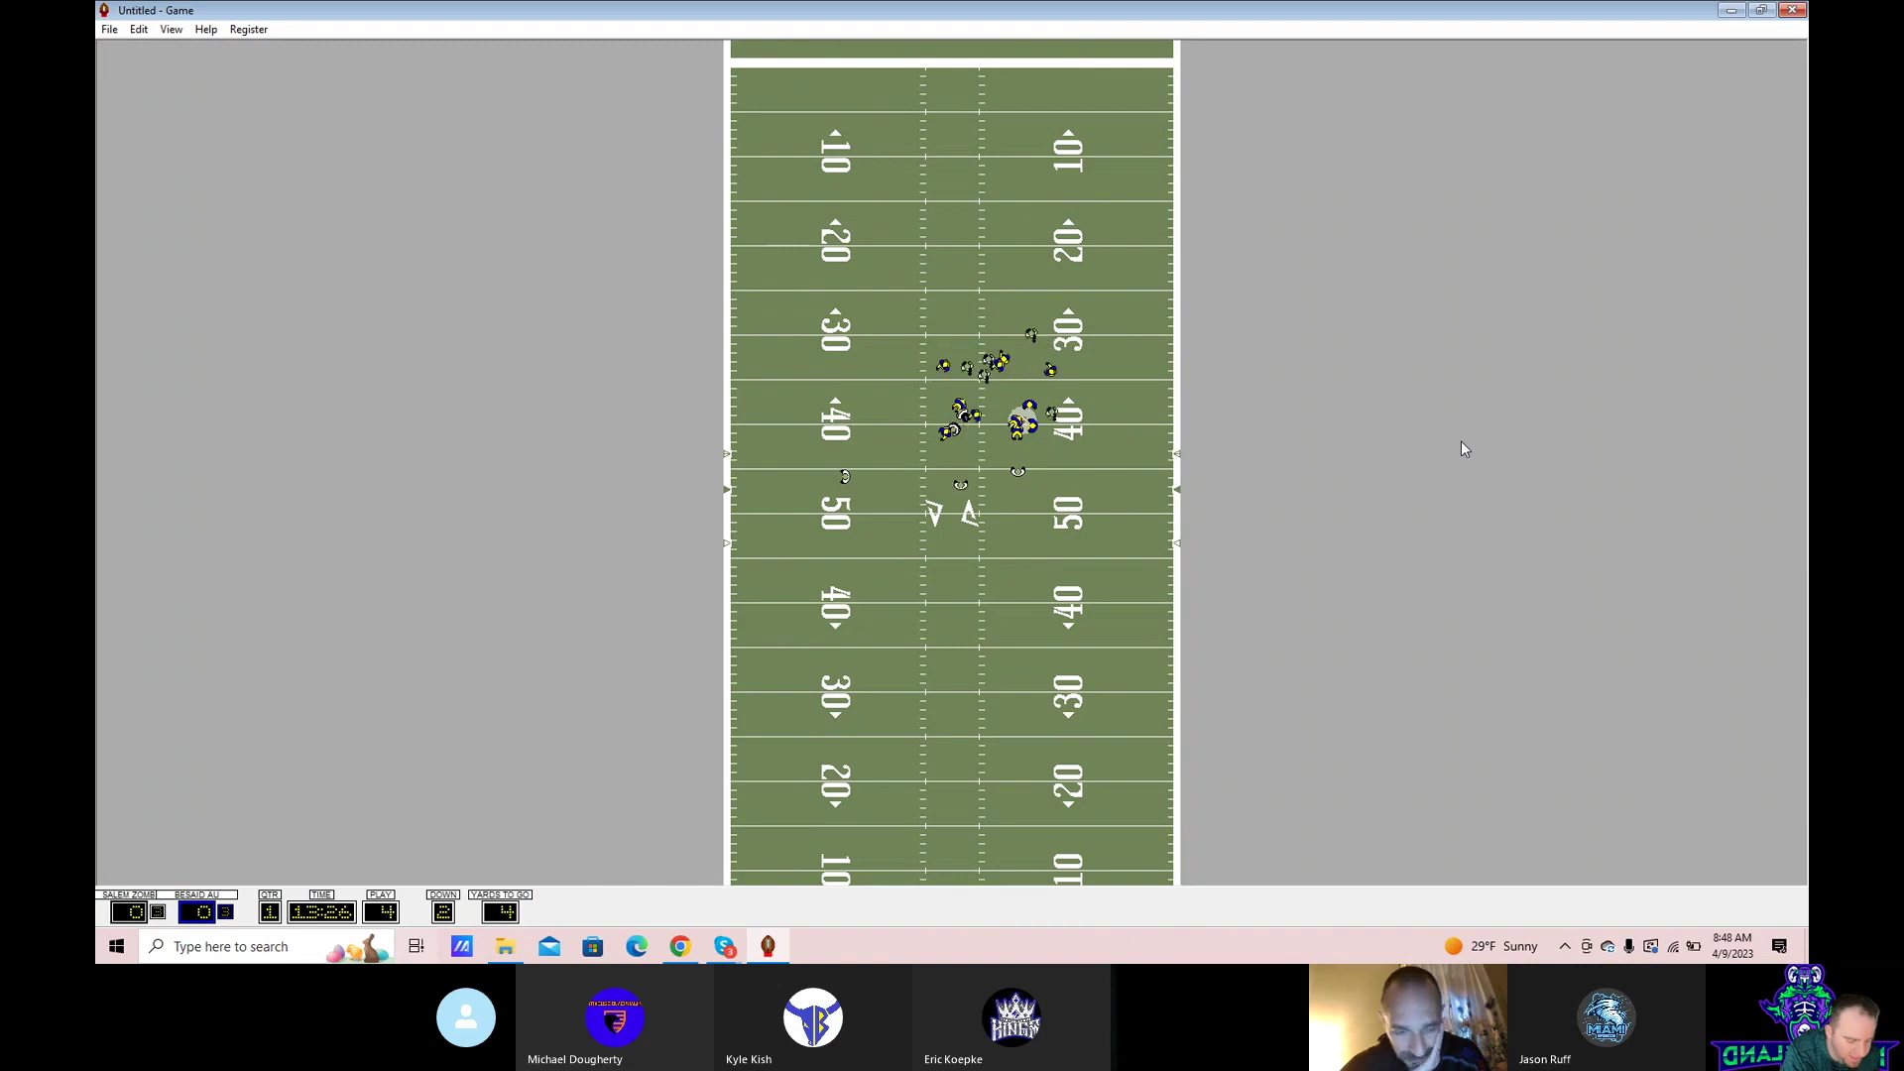
{"action": "key", "text": "Return"}
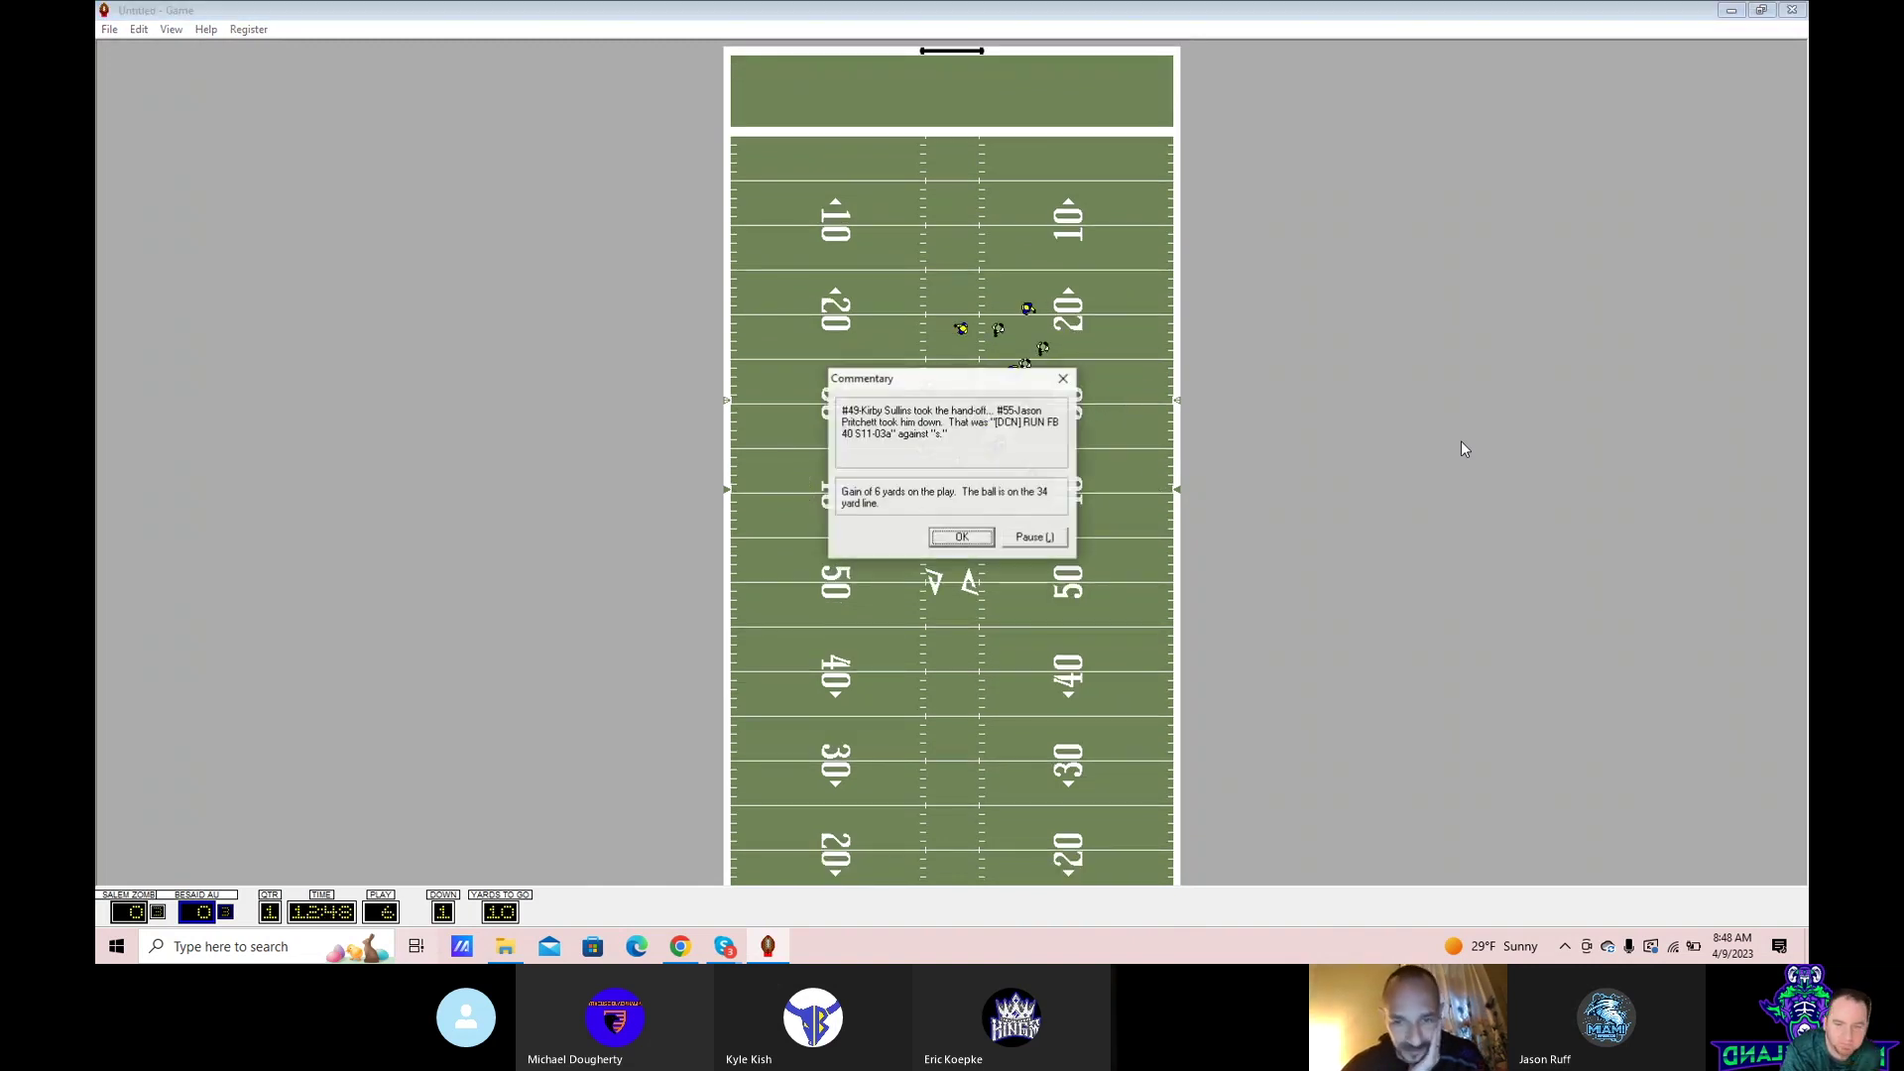
{"action": "key", "text": "Return"}
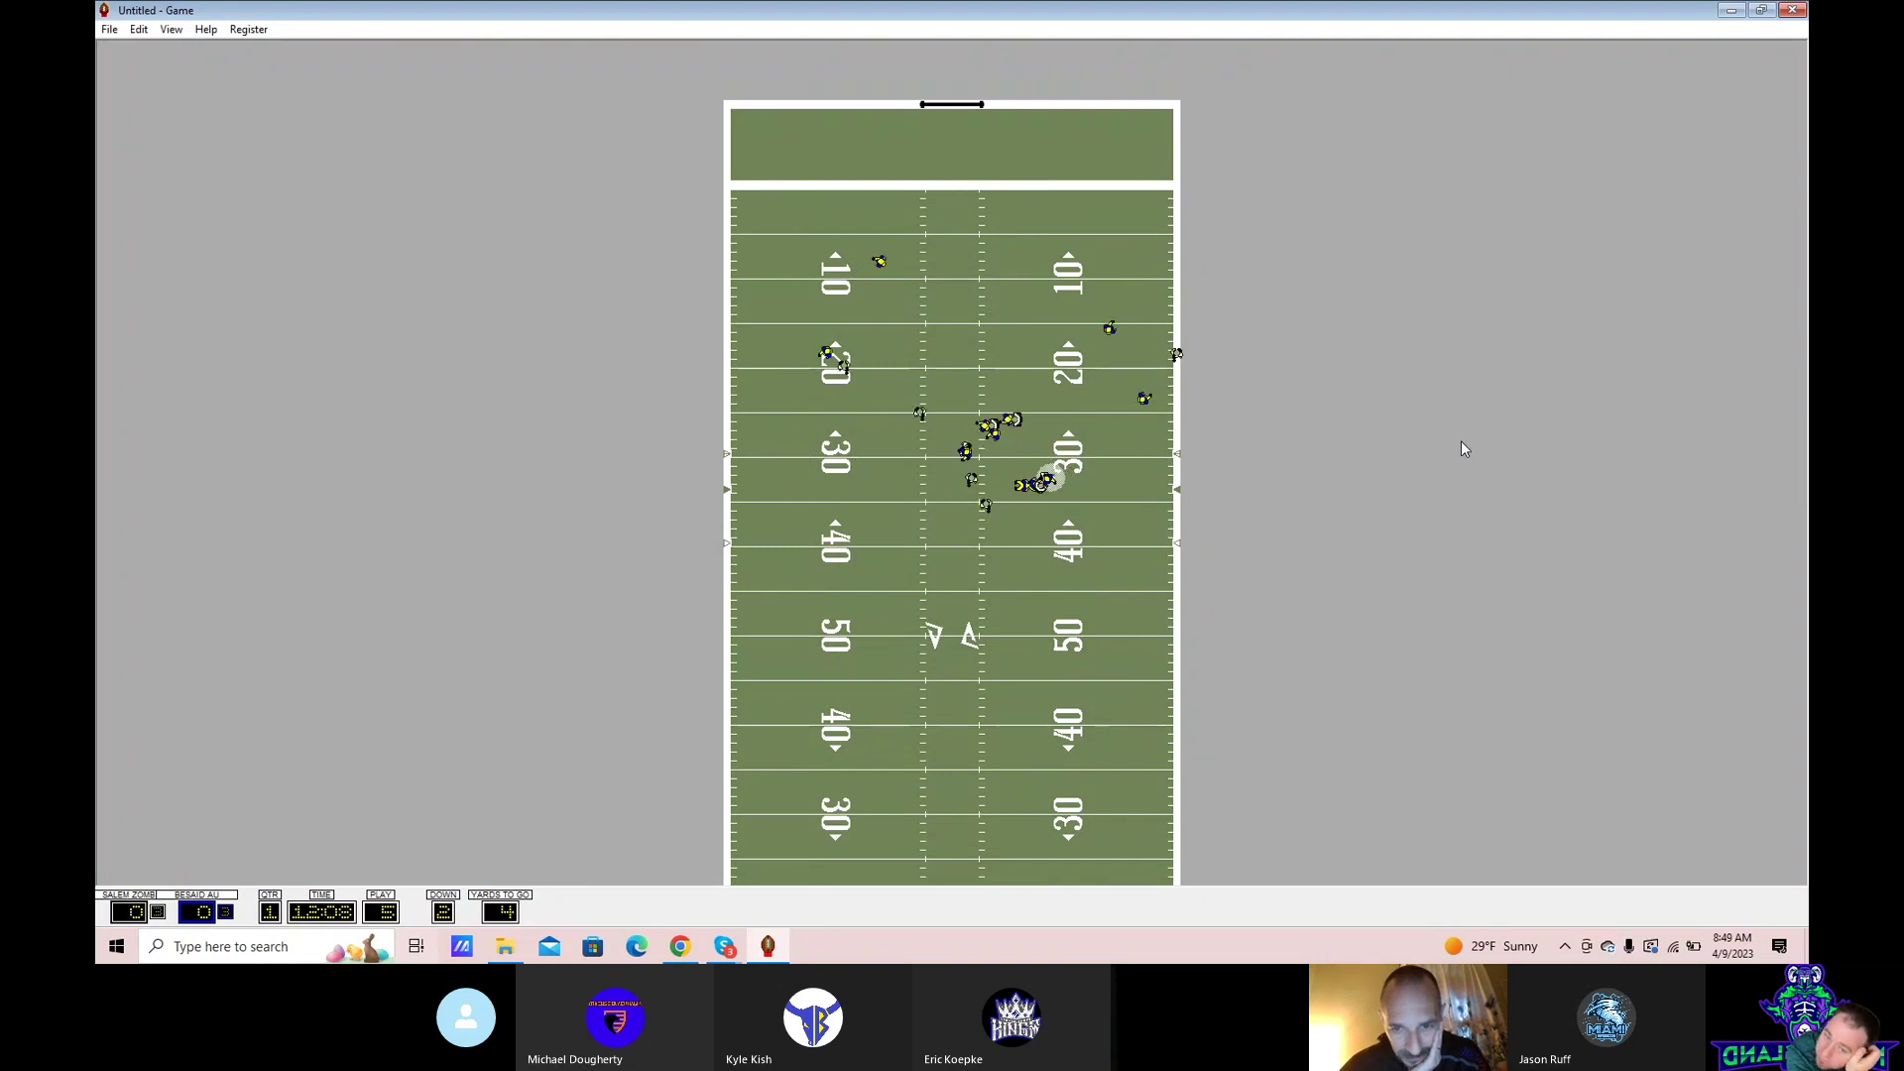
{"action": "key", "text": "Return"}
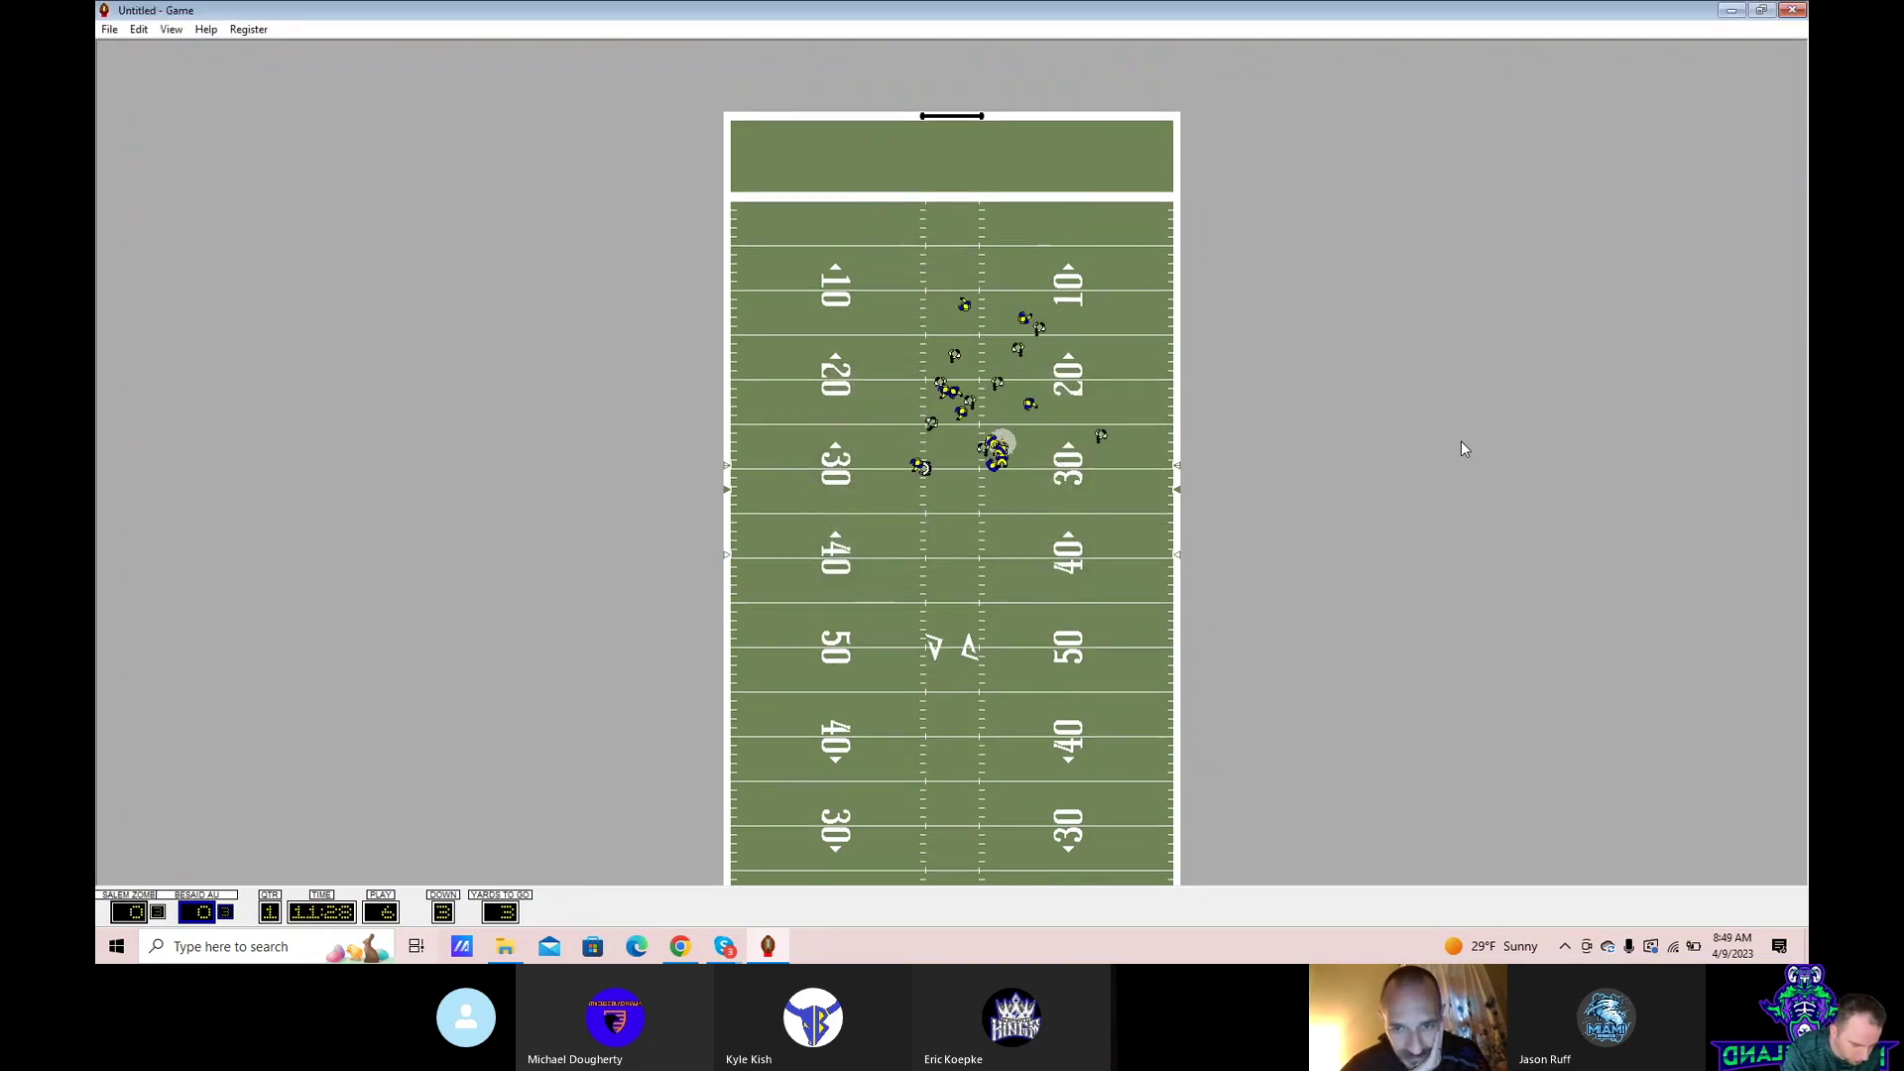
{"action": "key", "text": "Return"}
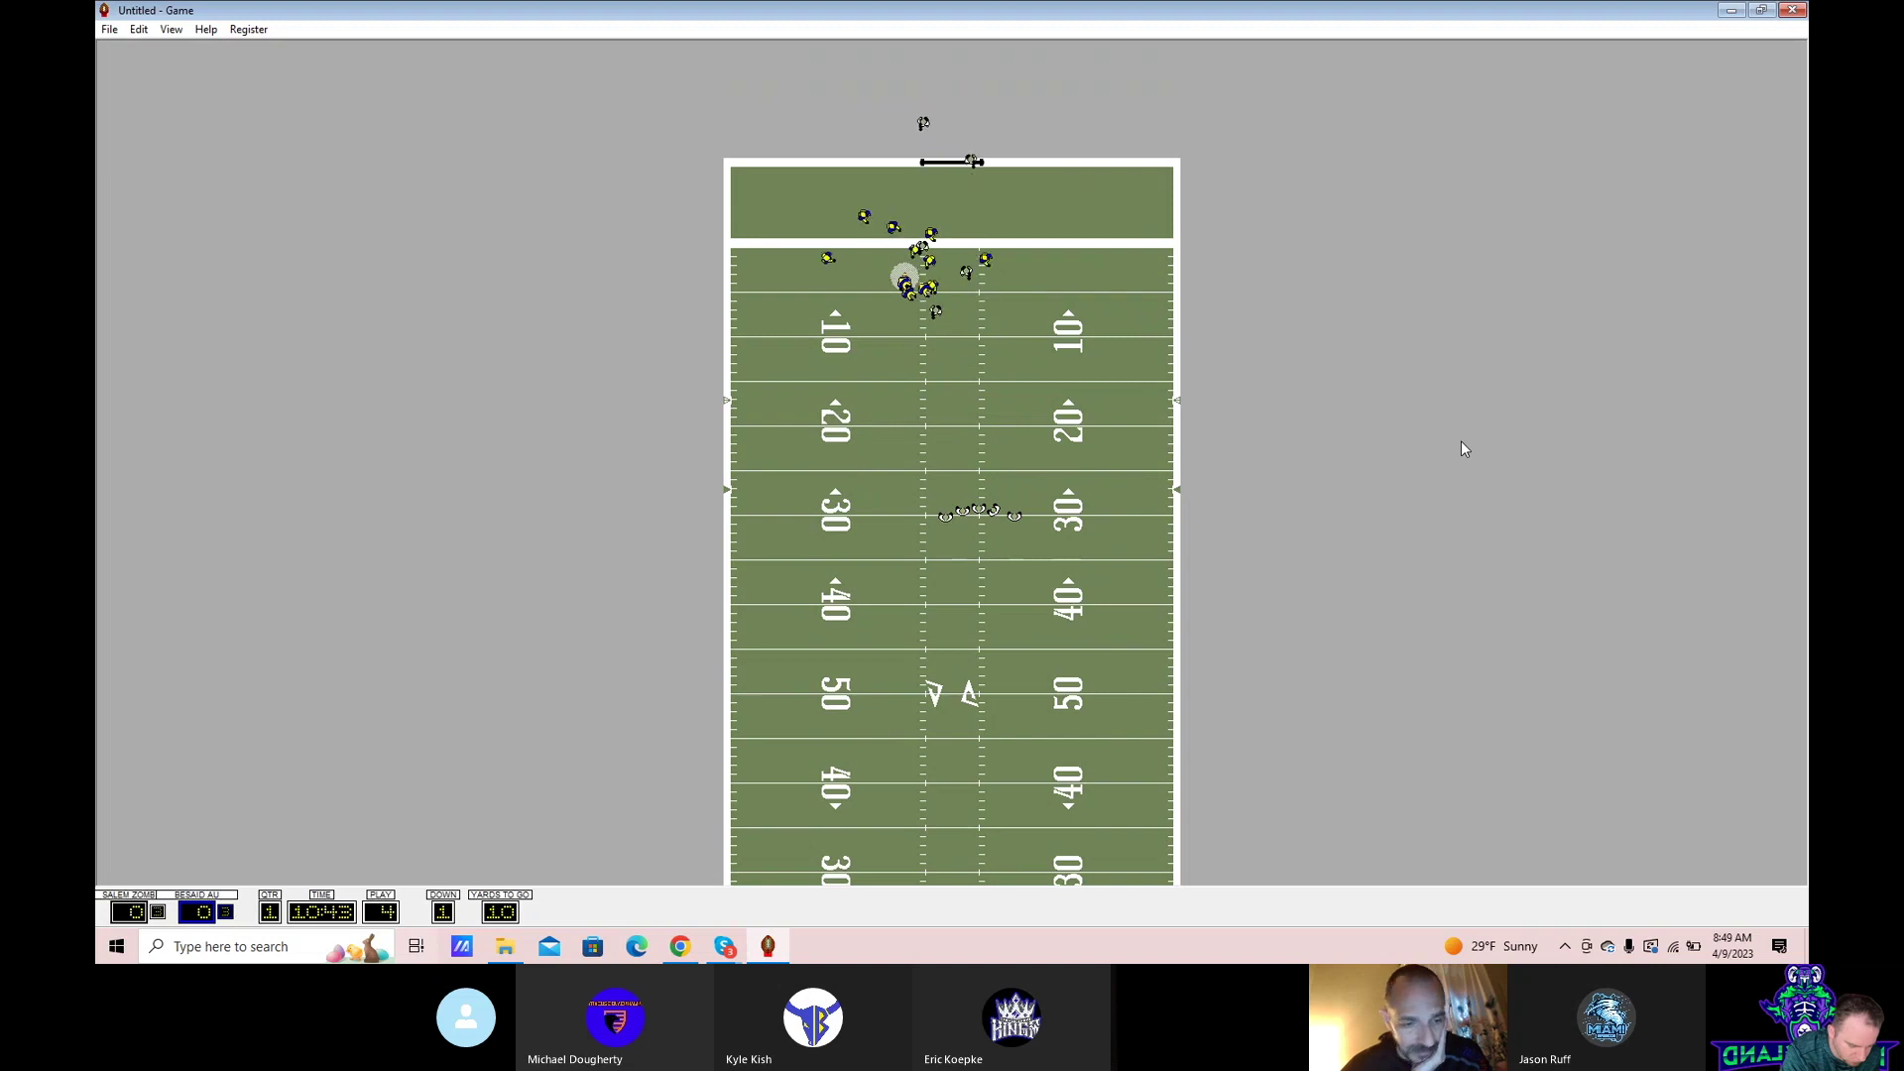
{"action": "key", "text": "Return"}
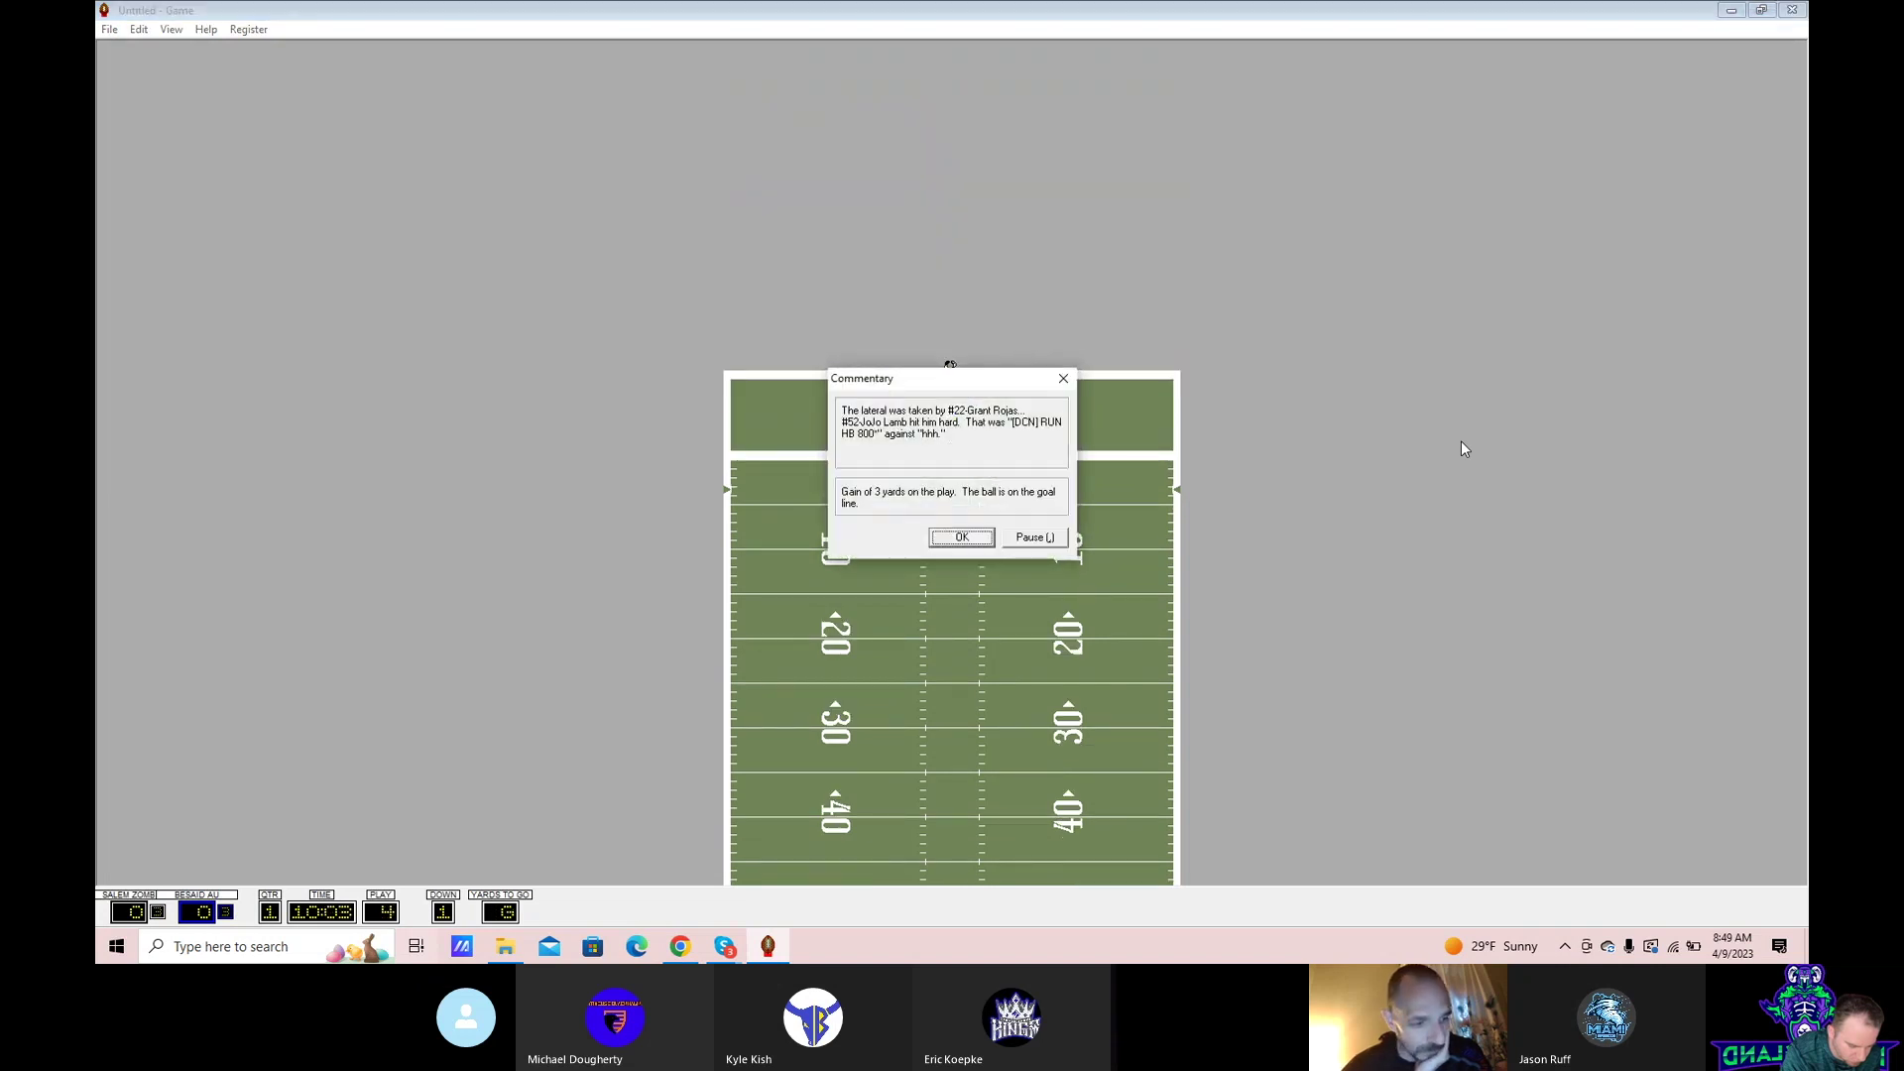
{"action": "key", "text": "Return"}
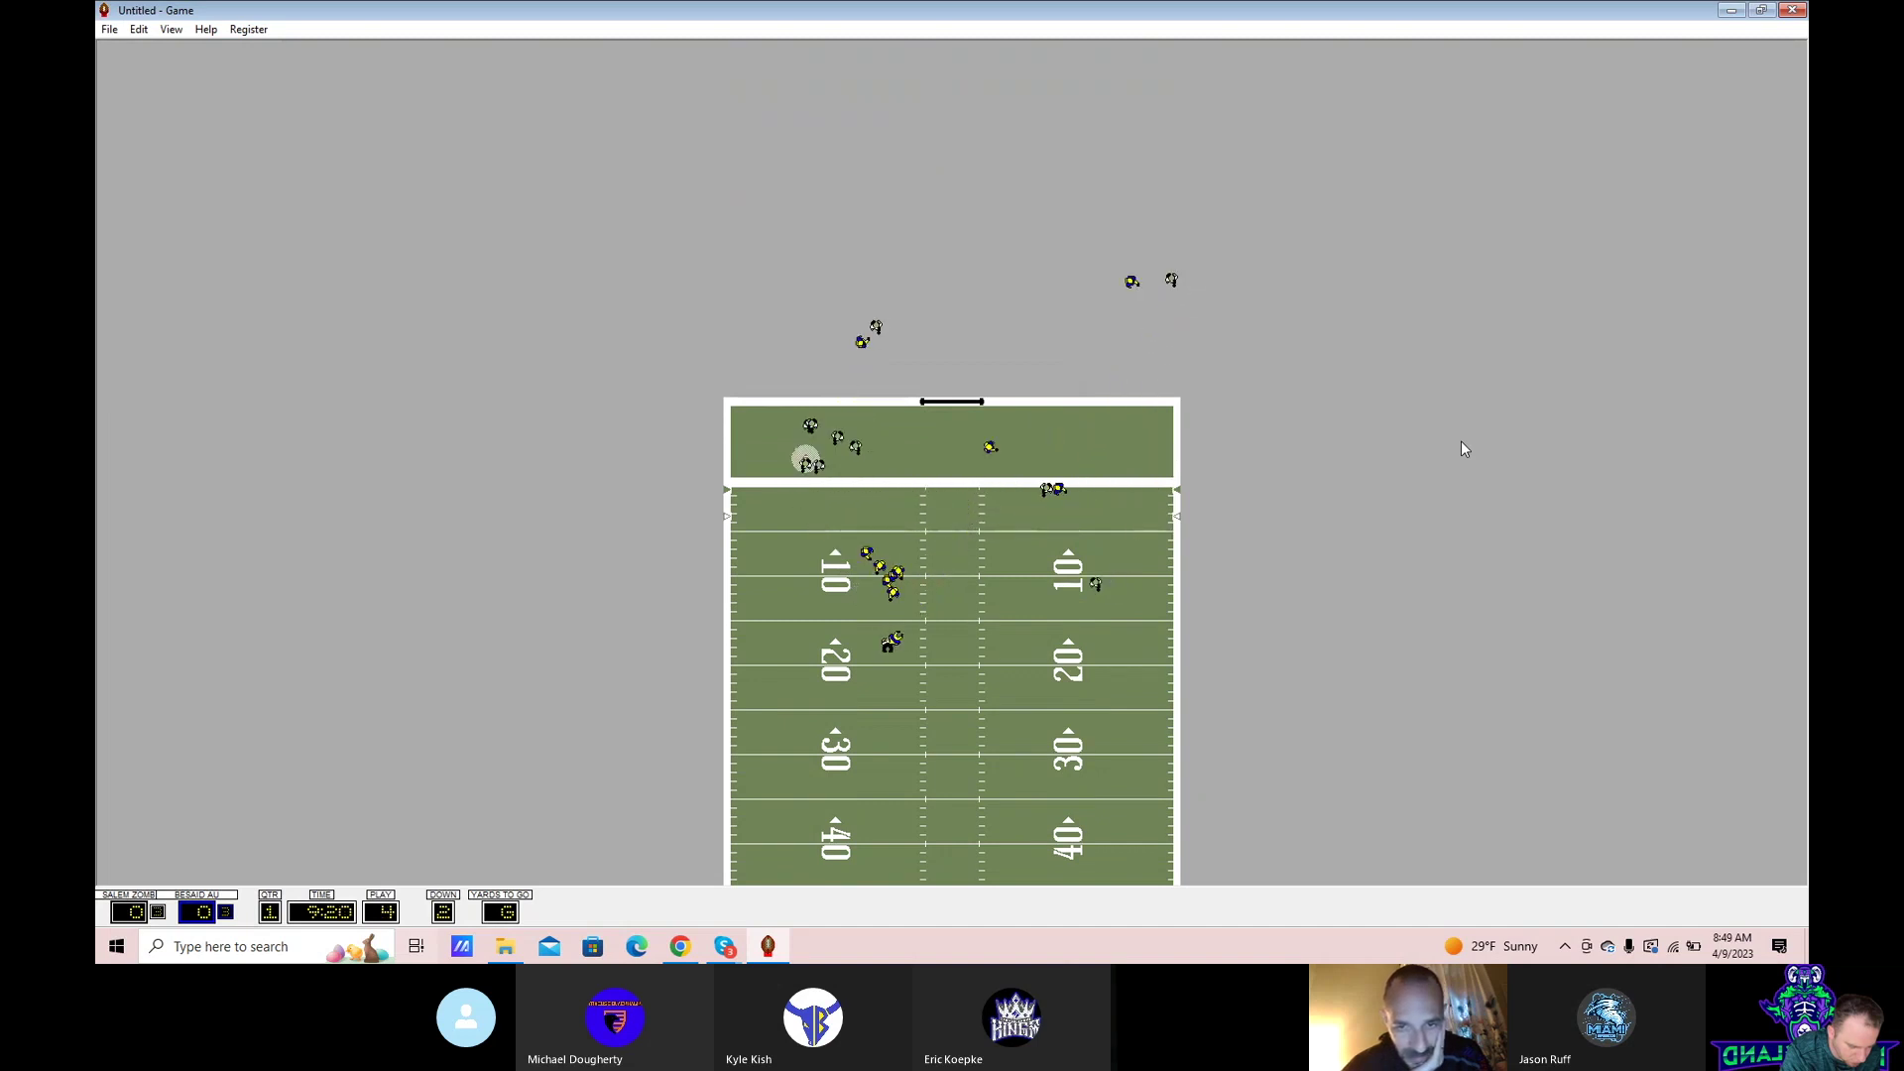
{"action": "key", "text": "Return"}
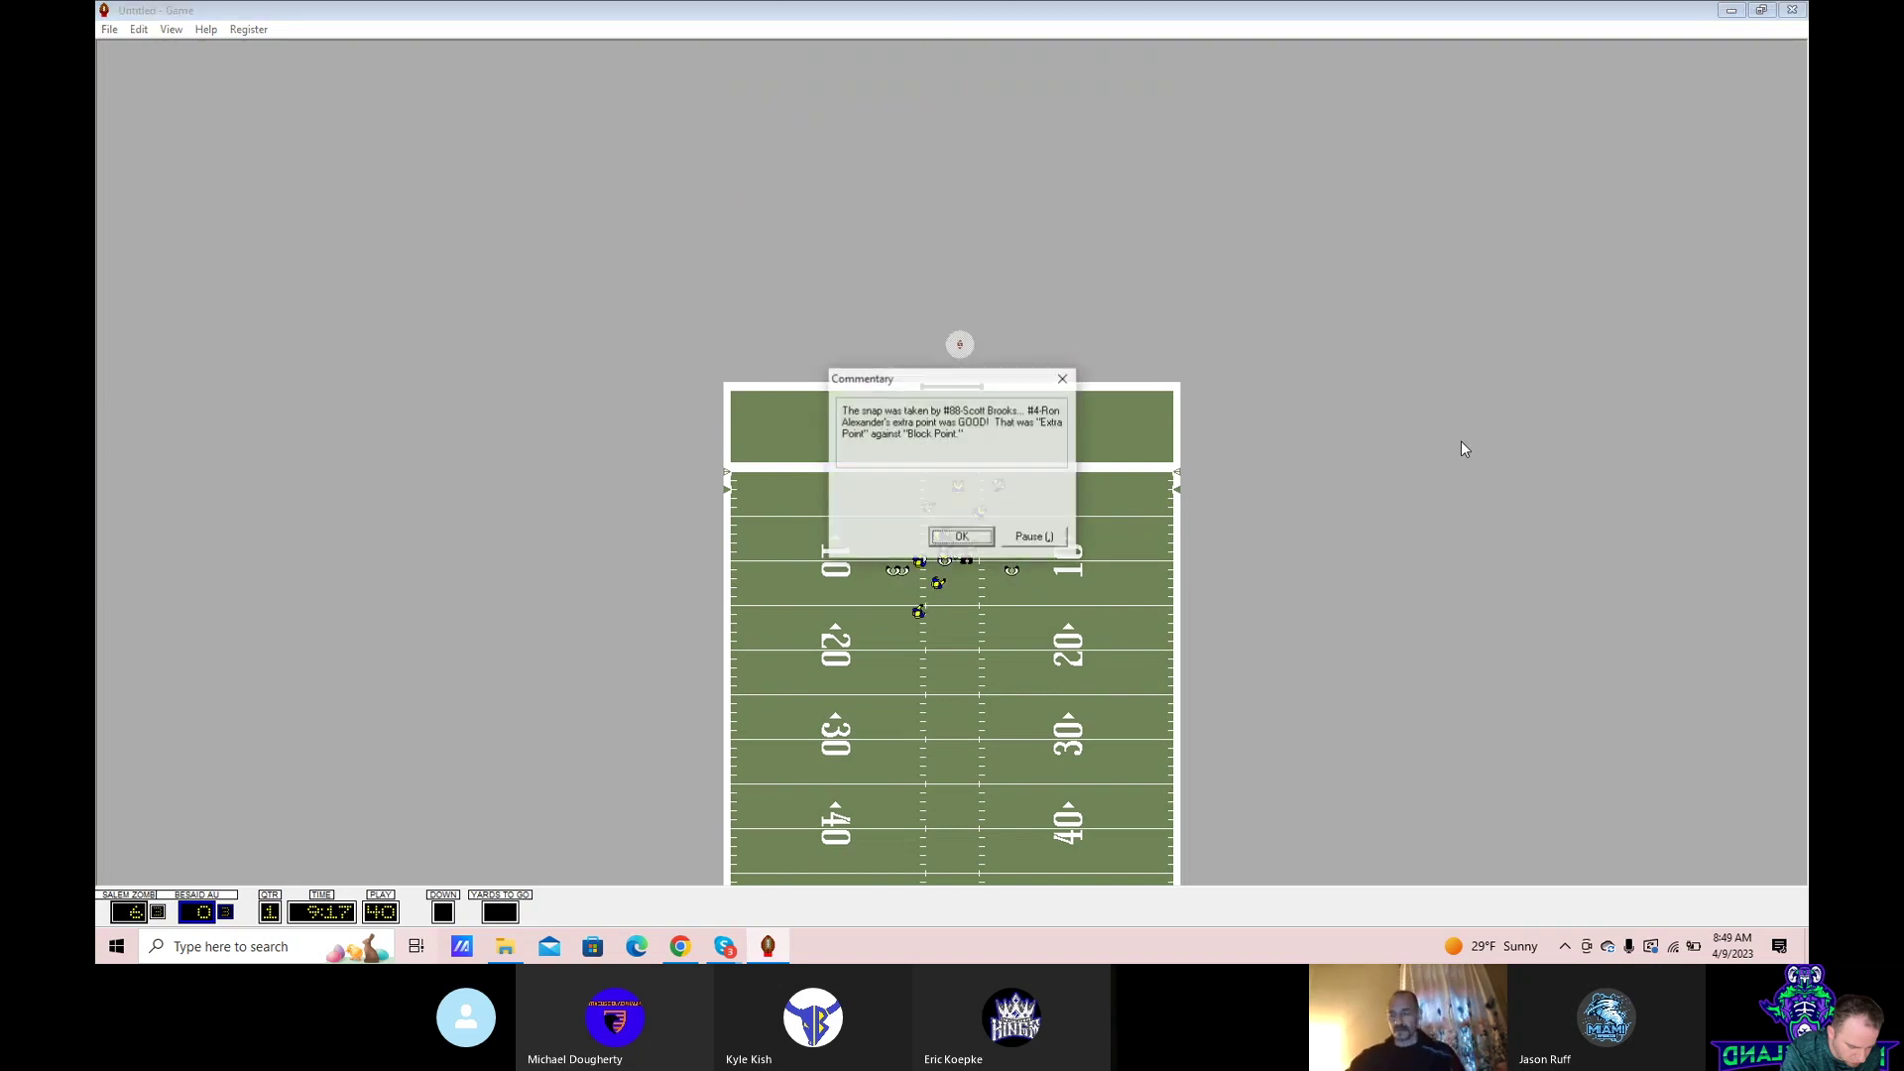
{"action": "key", "text": "Return"}
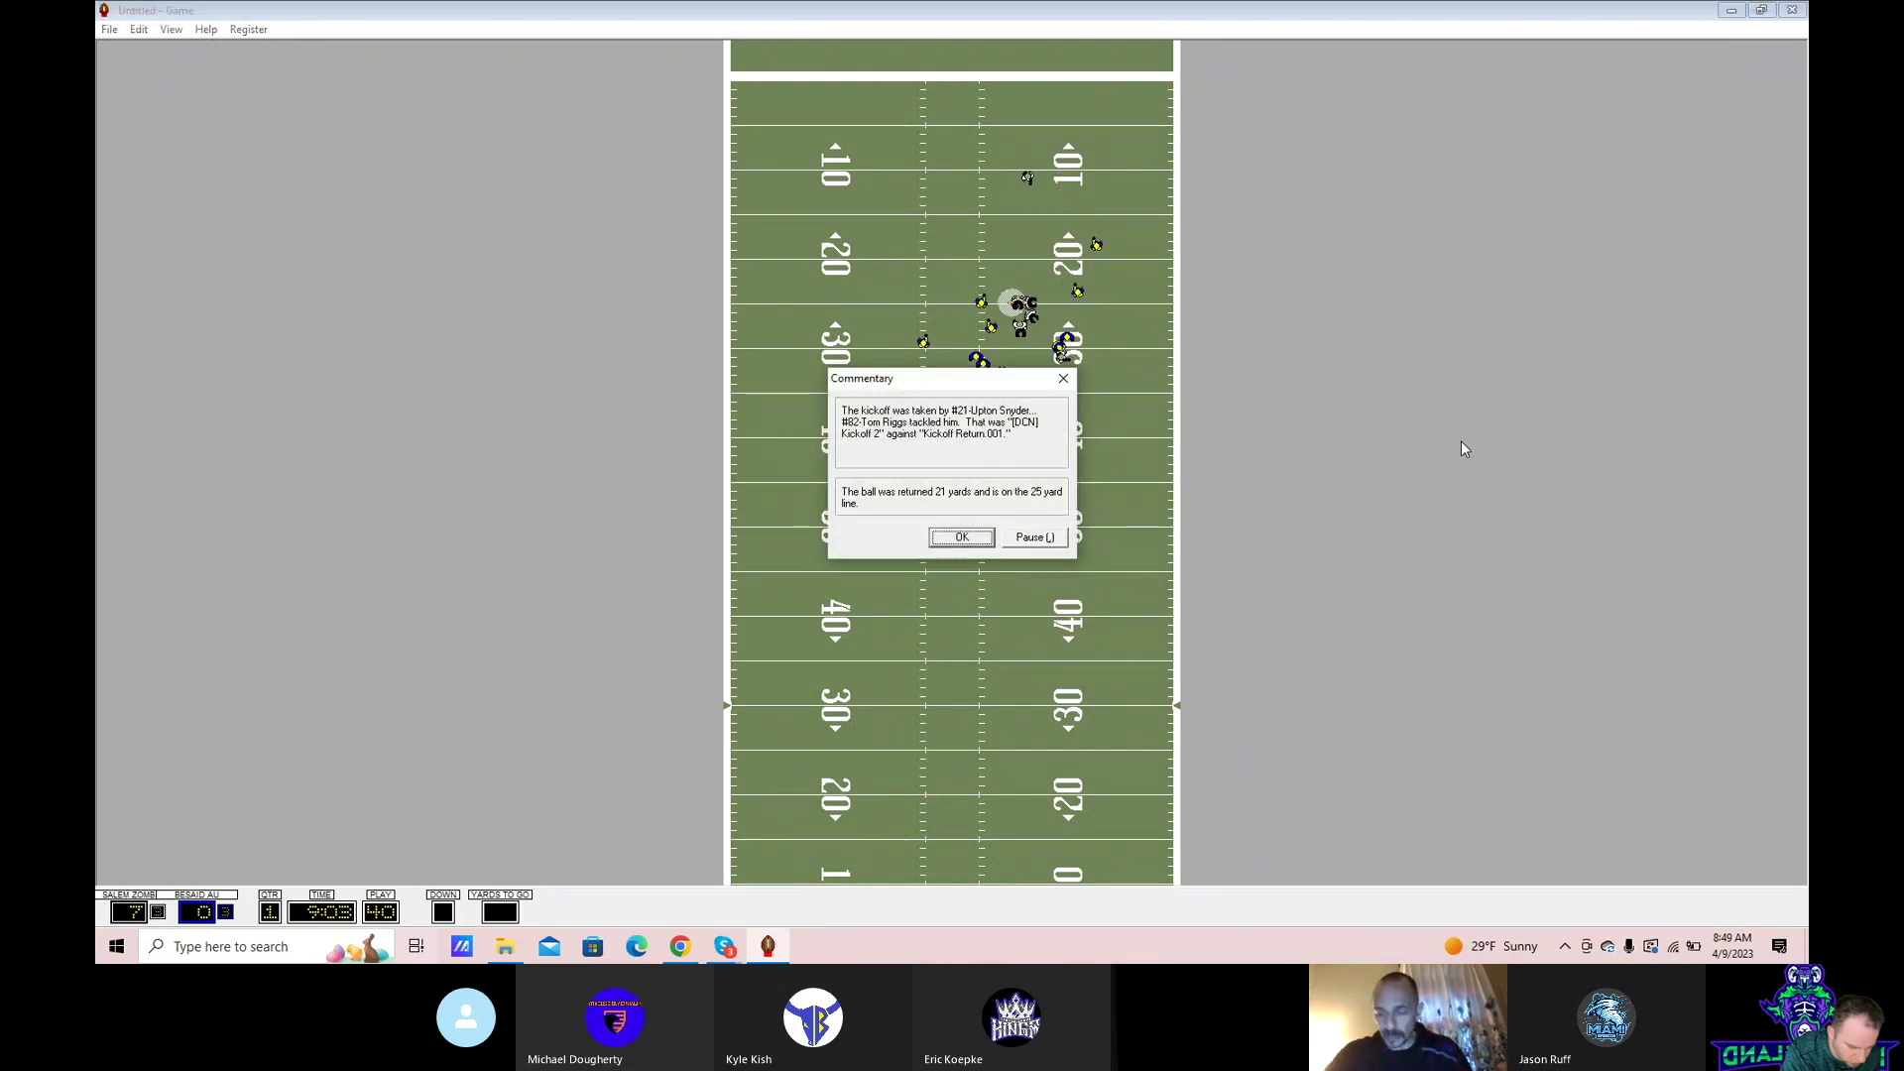
- Run the kickoff and the following plays through the punt
{"action": "key", "text": "Return"}
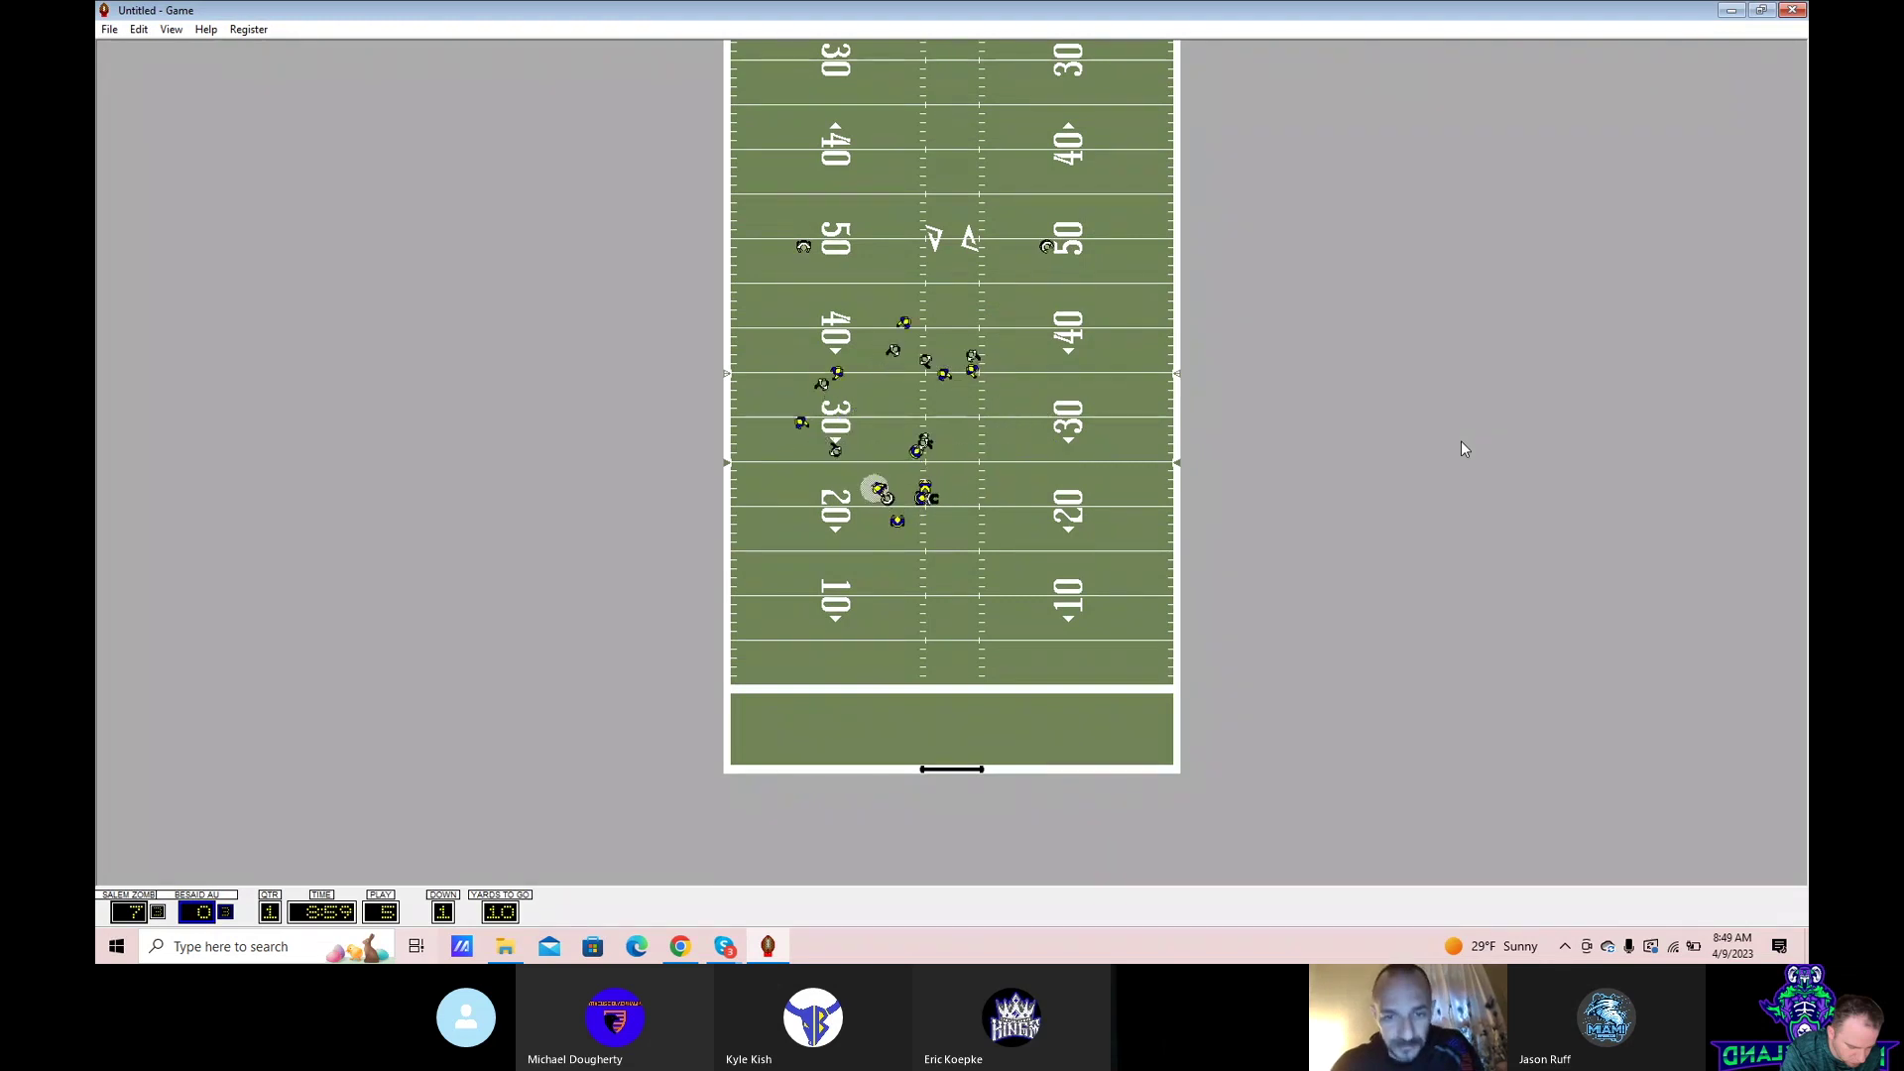
{"action": "key", "text": "Return"}
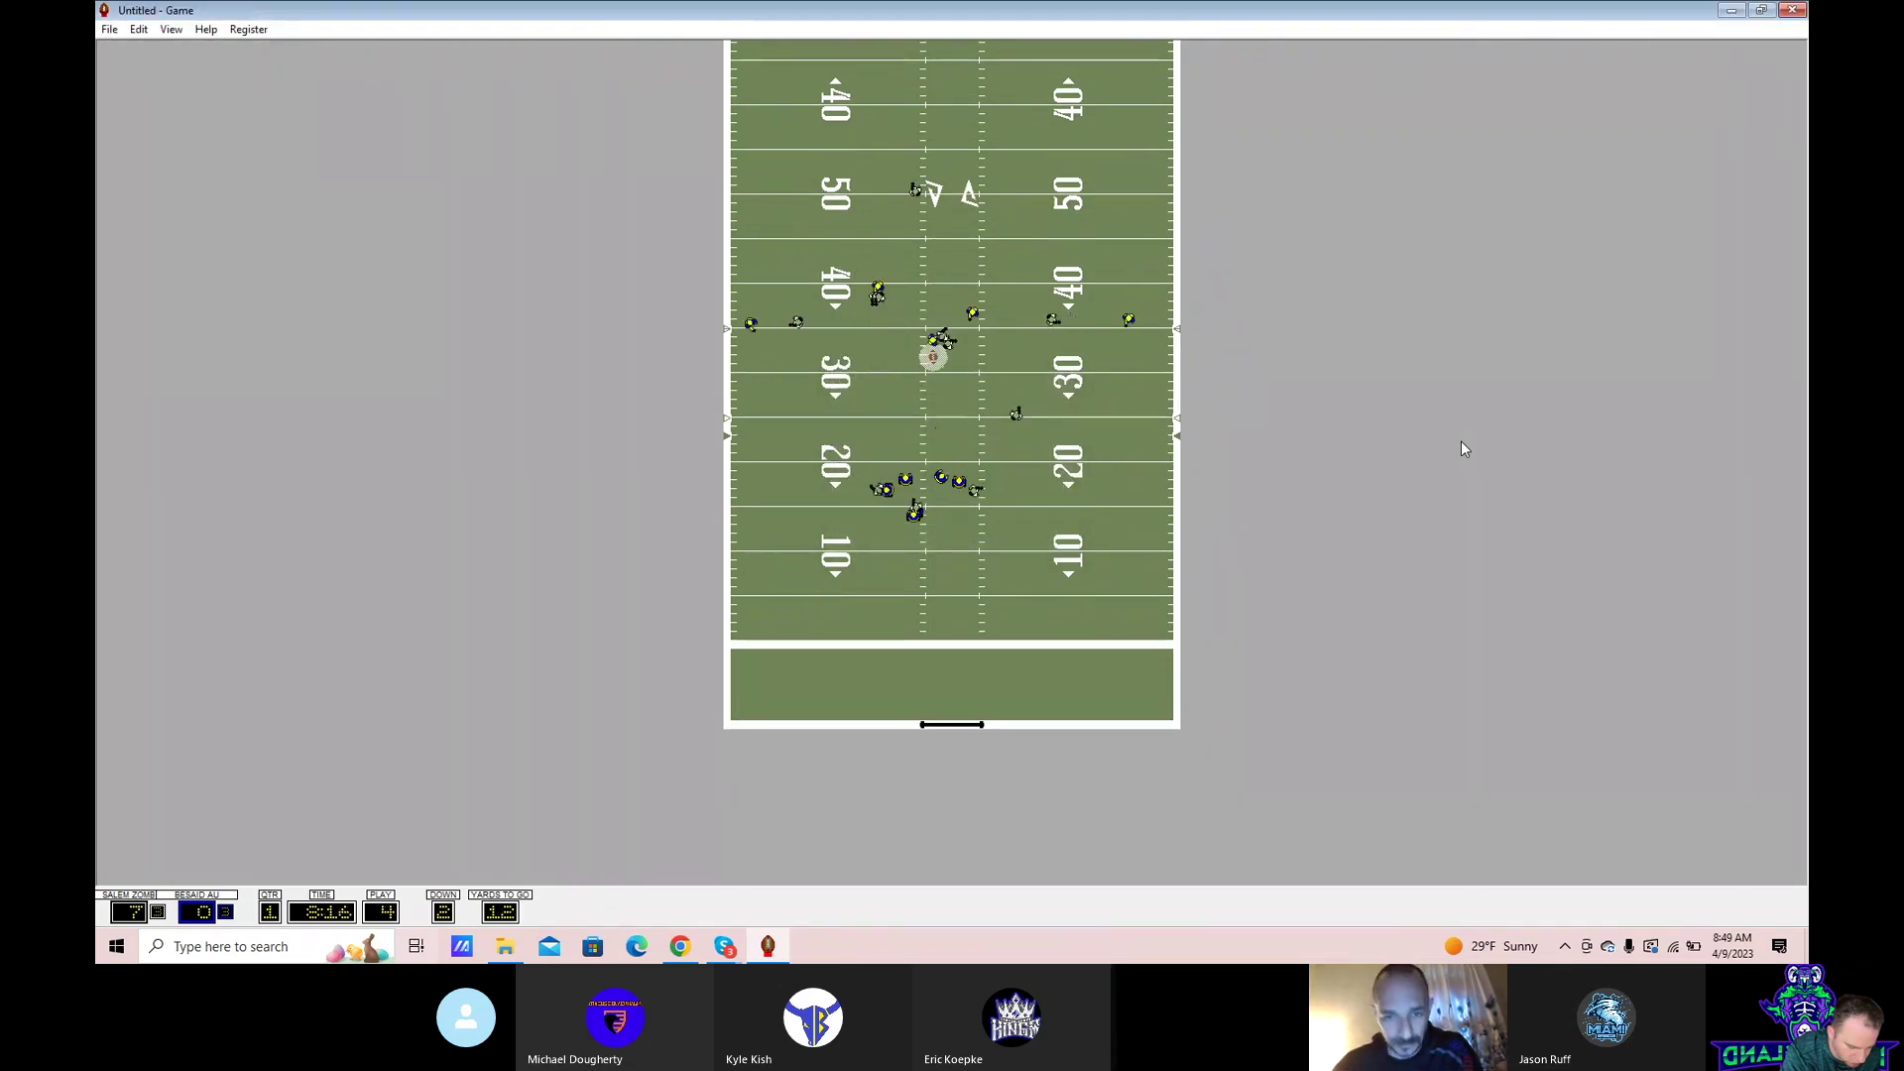
{"action": "key", "text": "Return"}
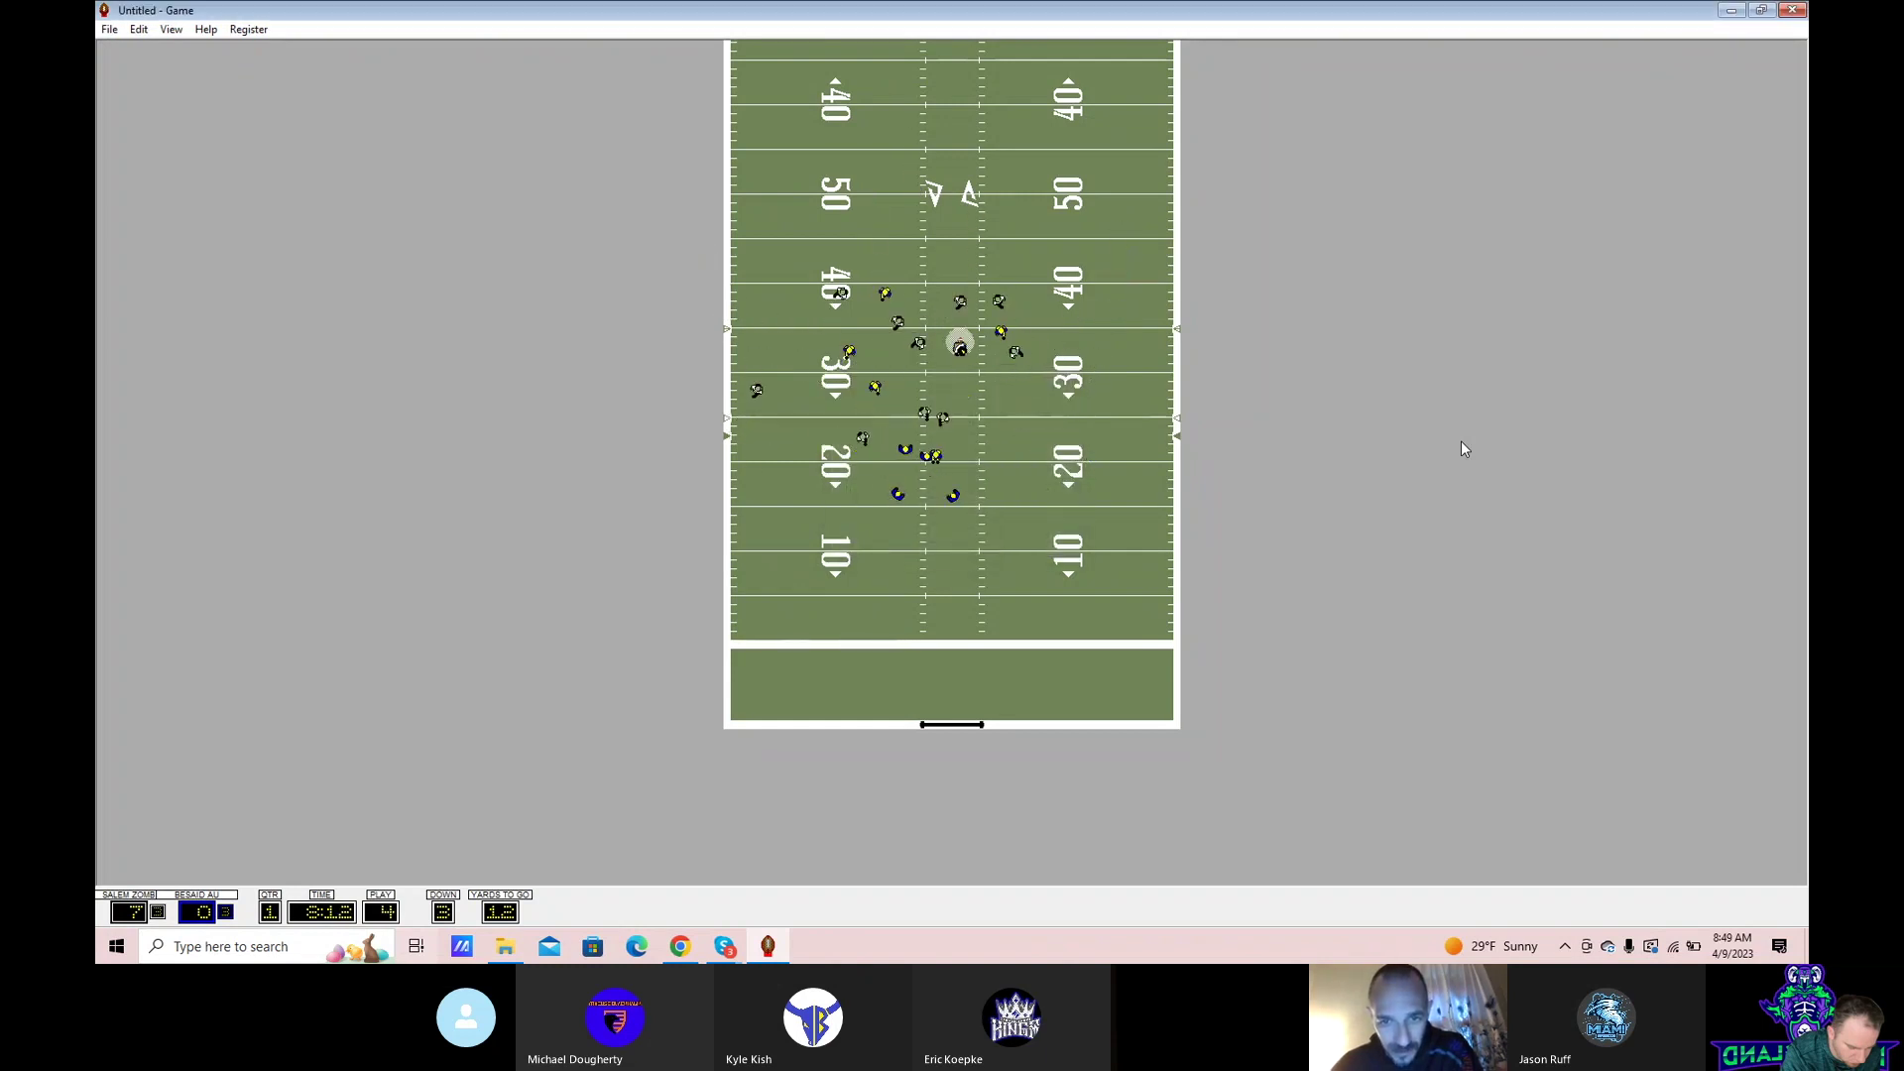
{"action": "key", "text": "Return"}
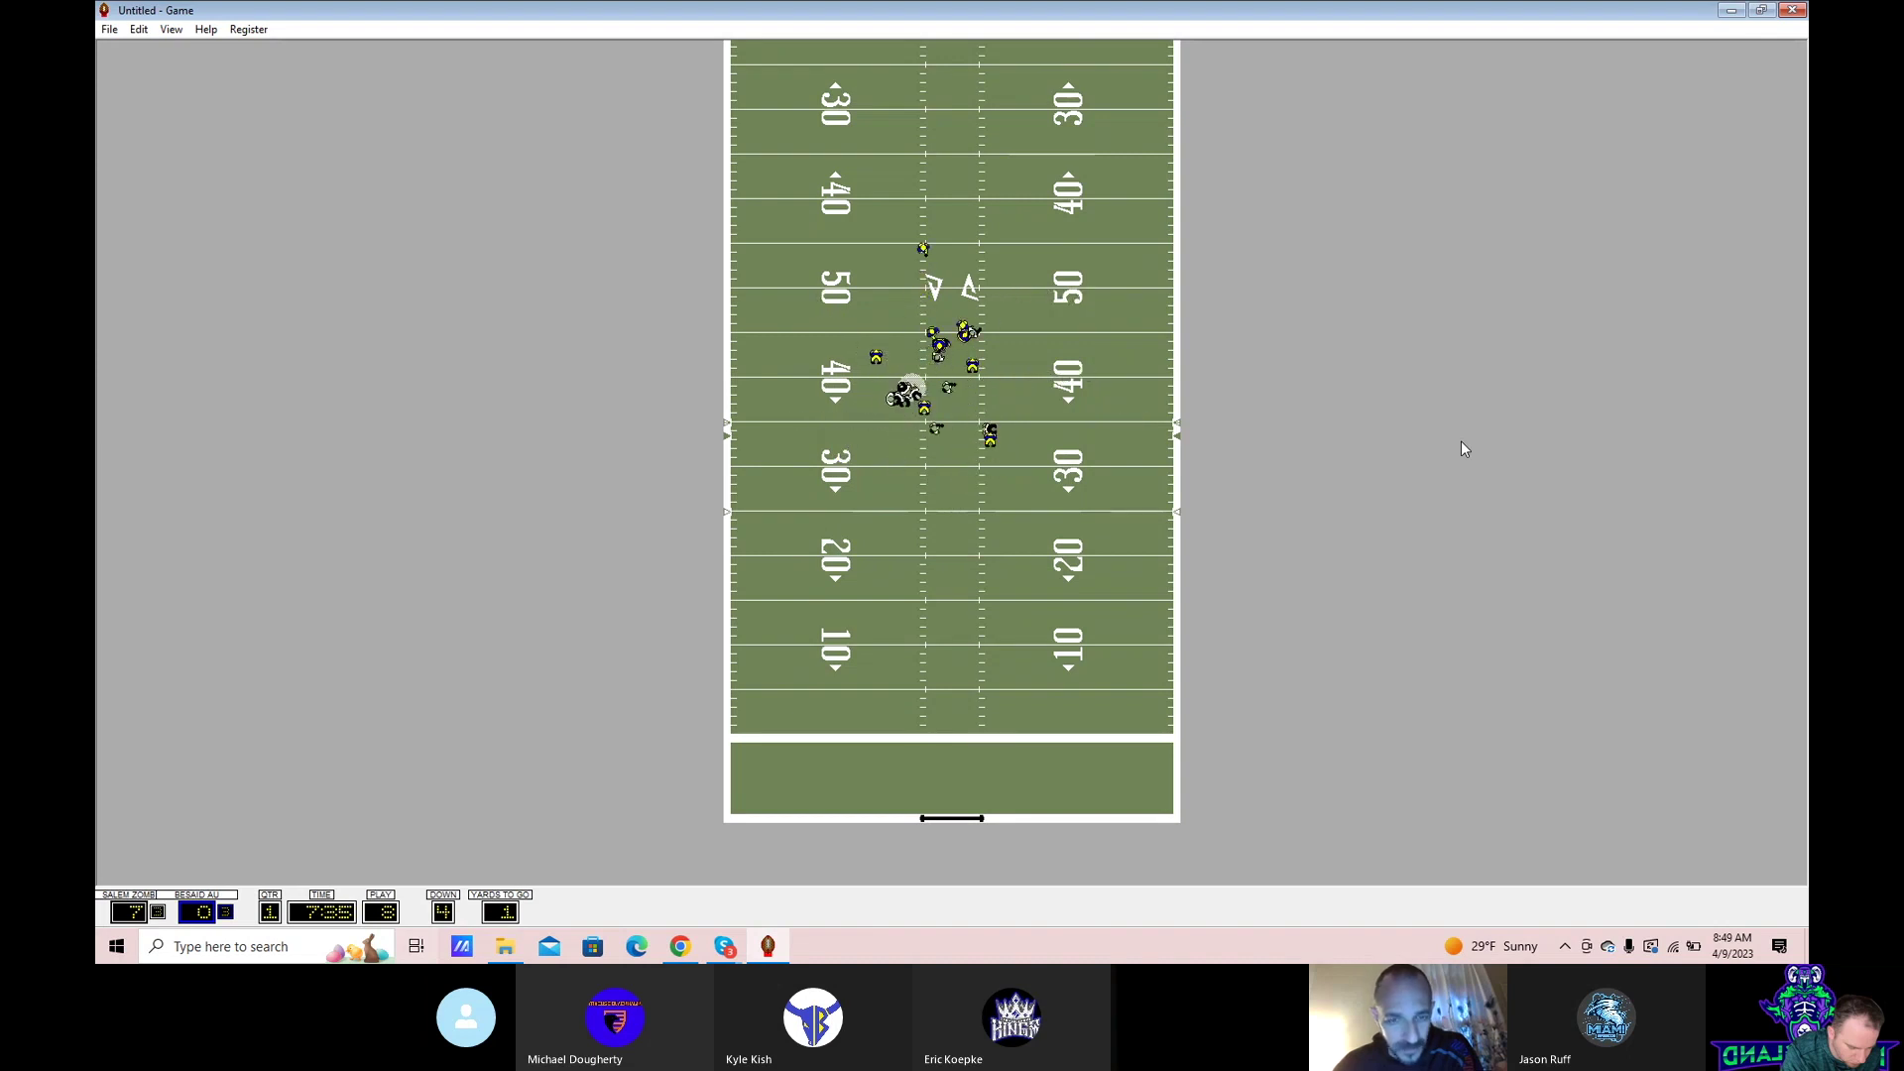
{"action": "key", "text": "Return"}
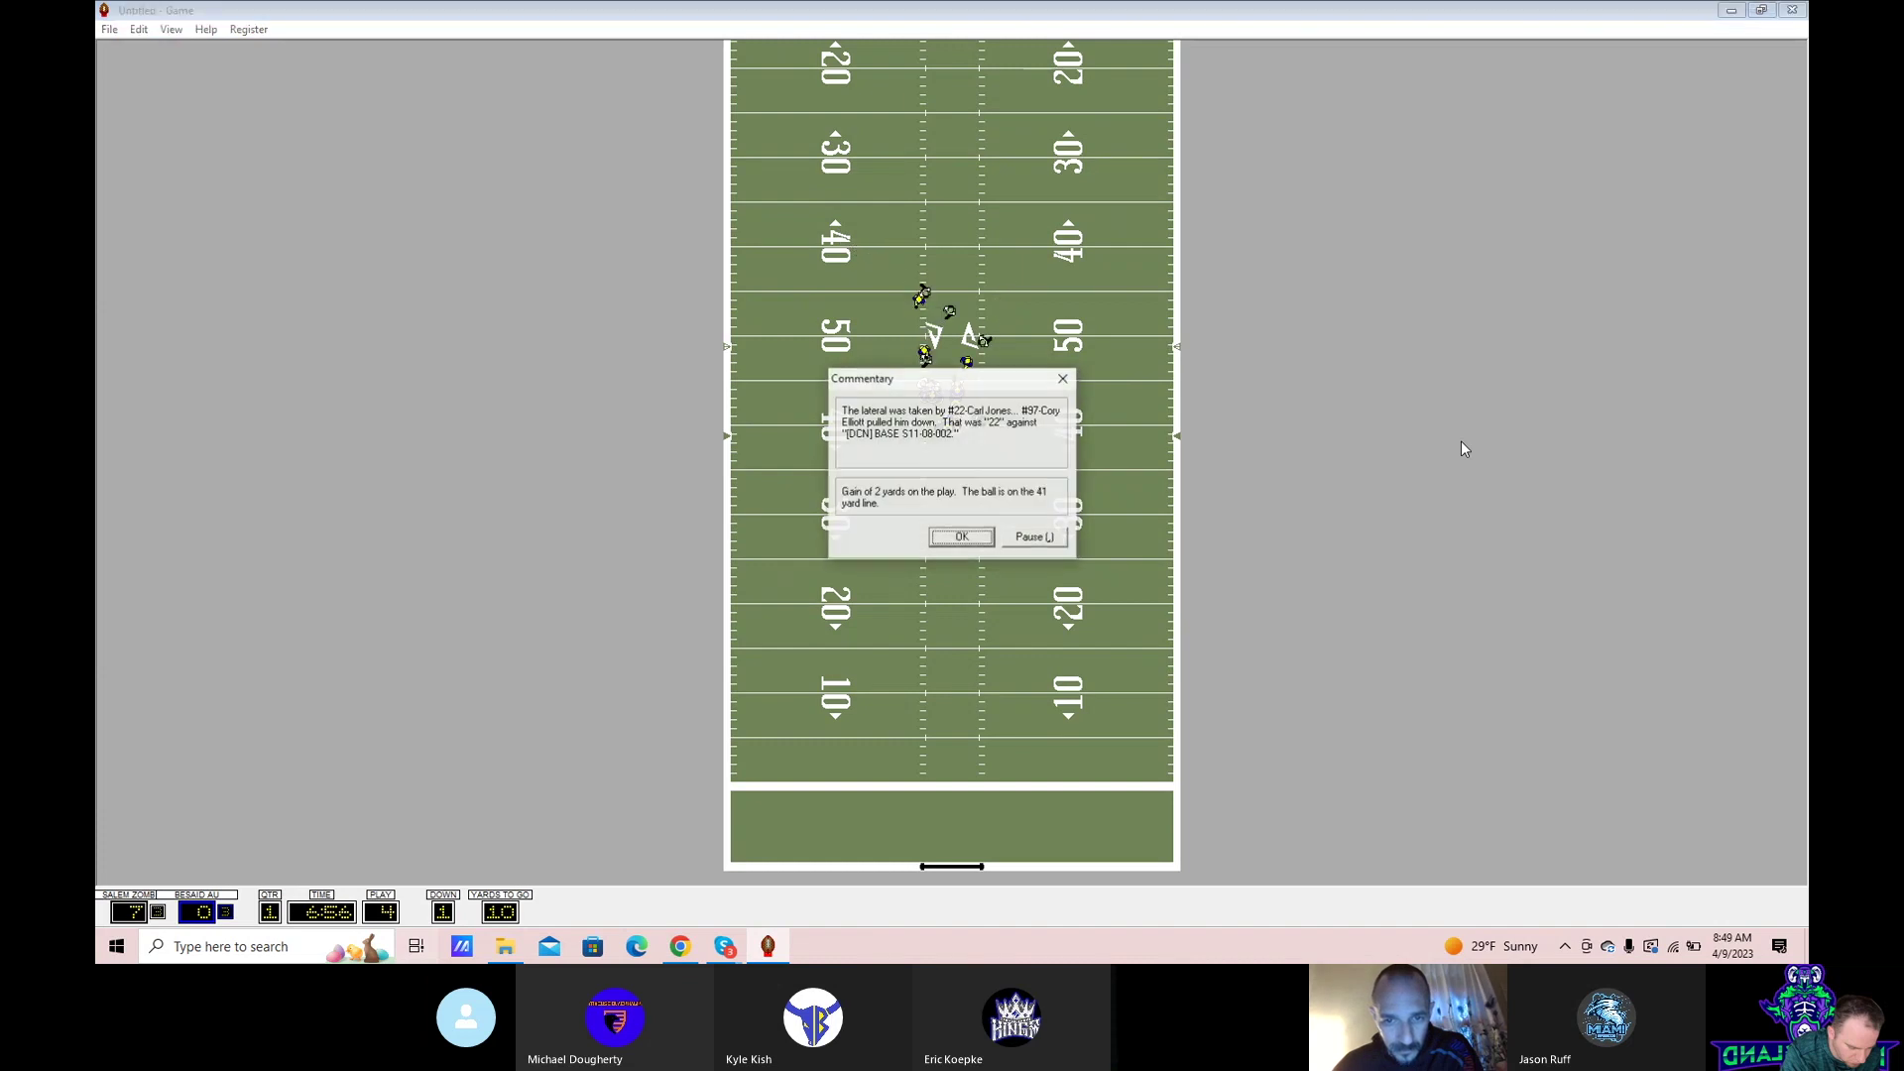
{"action": "key", "text": "Return"}
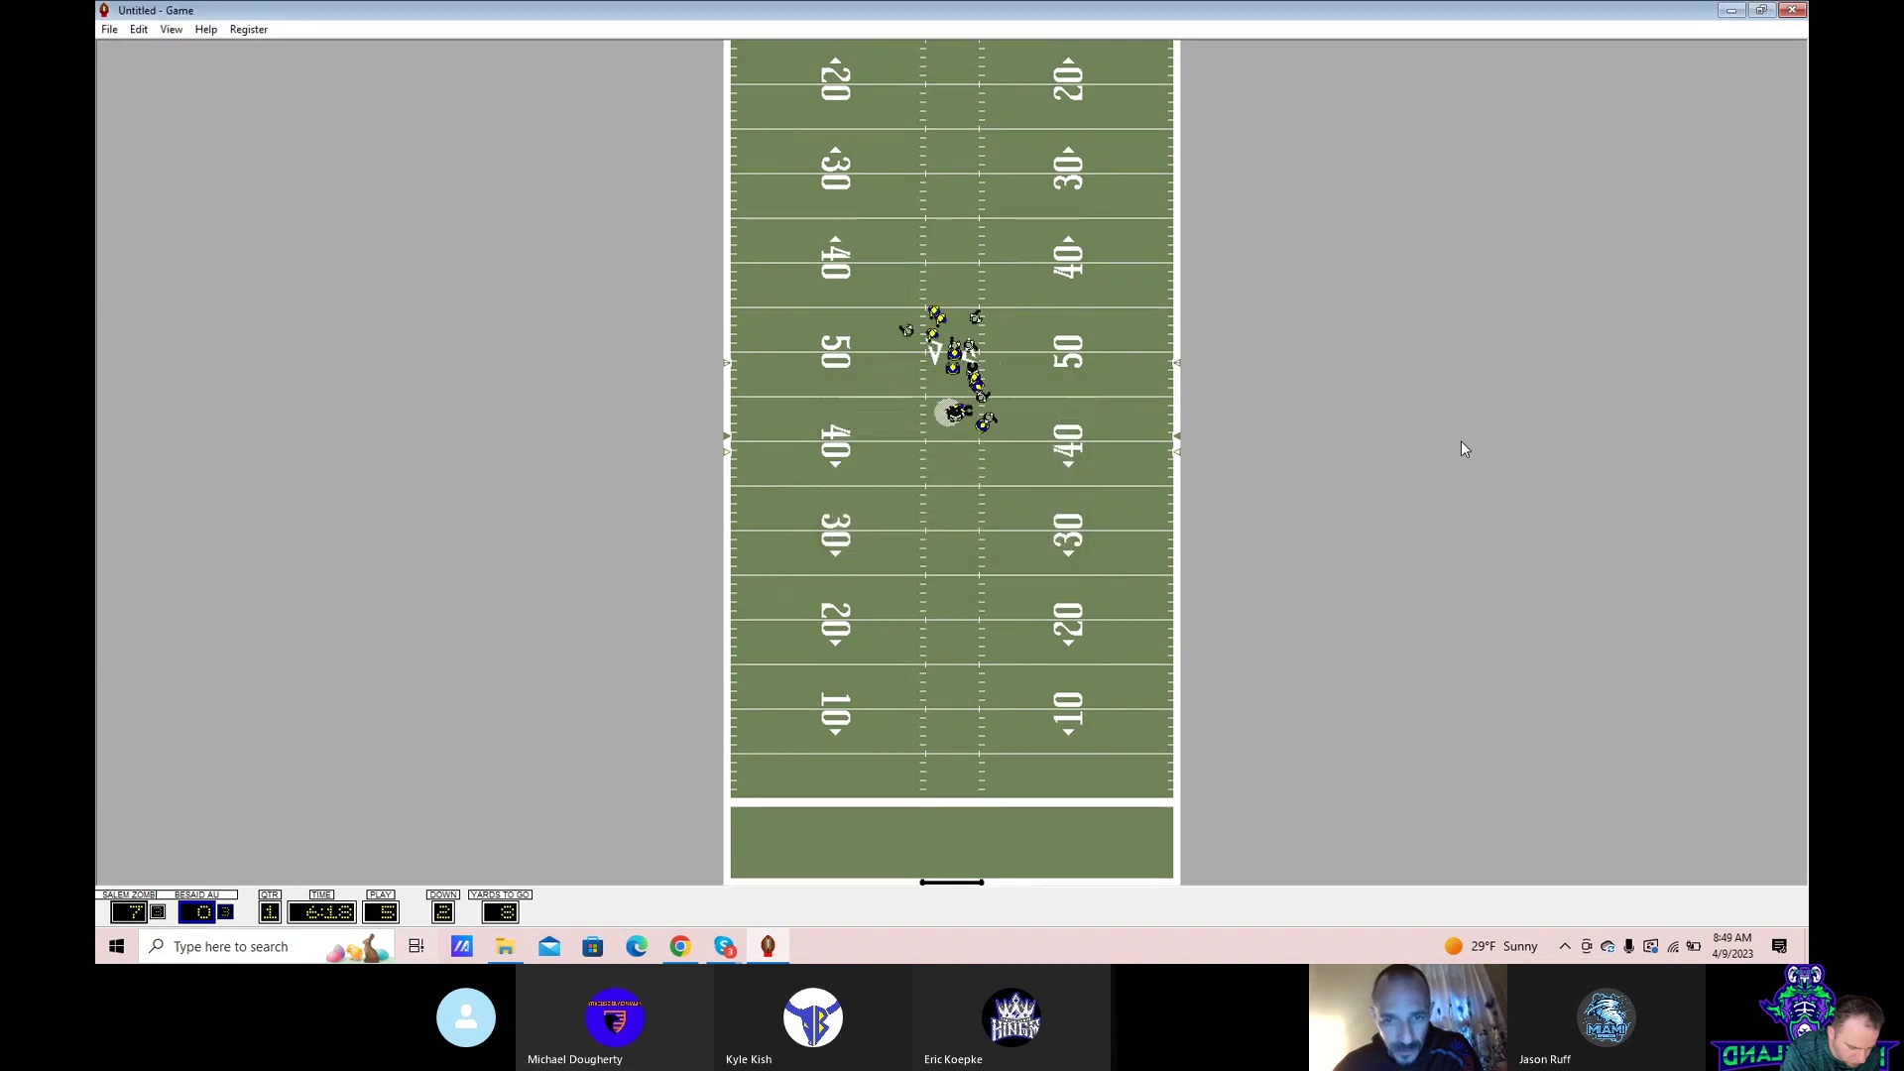
{"action": "key", "text": "Return"}
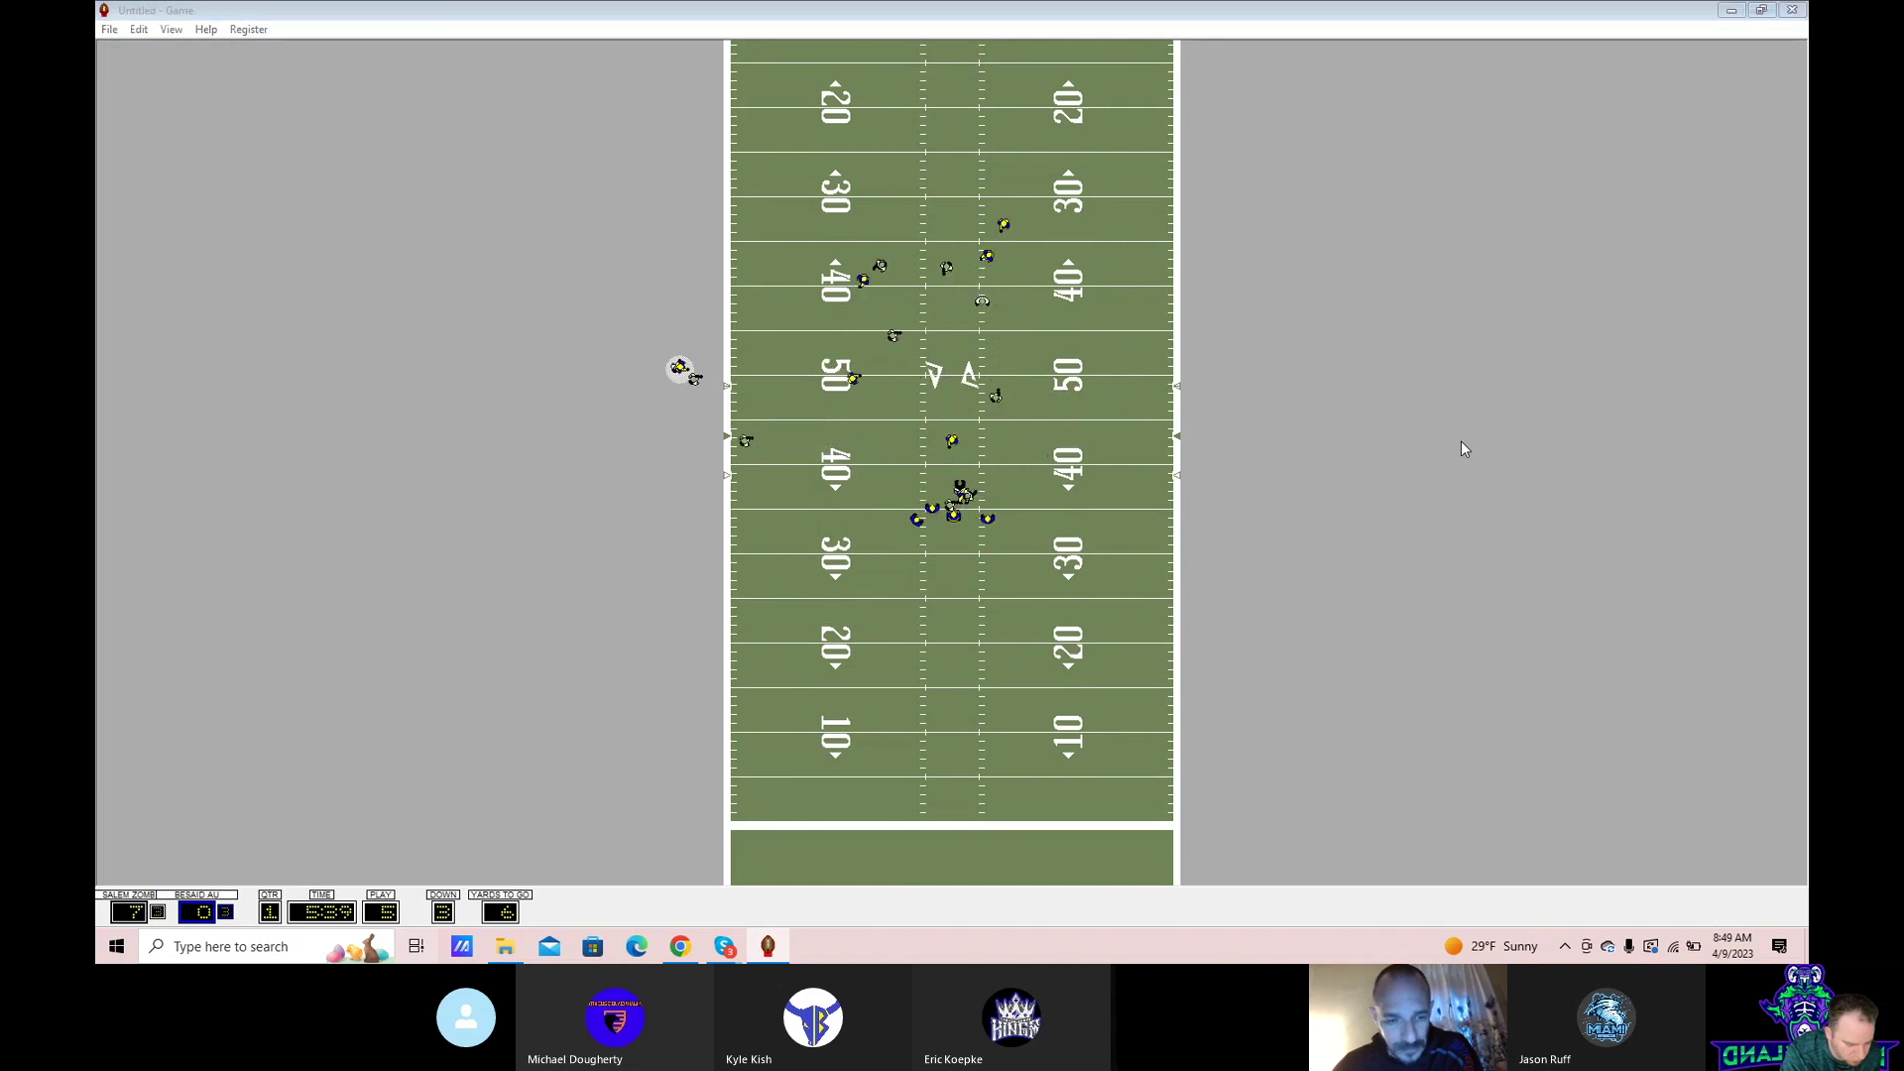
{"action": "key", "text": "Return"}
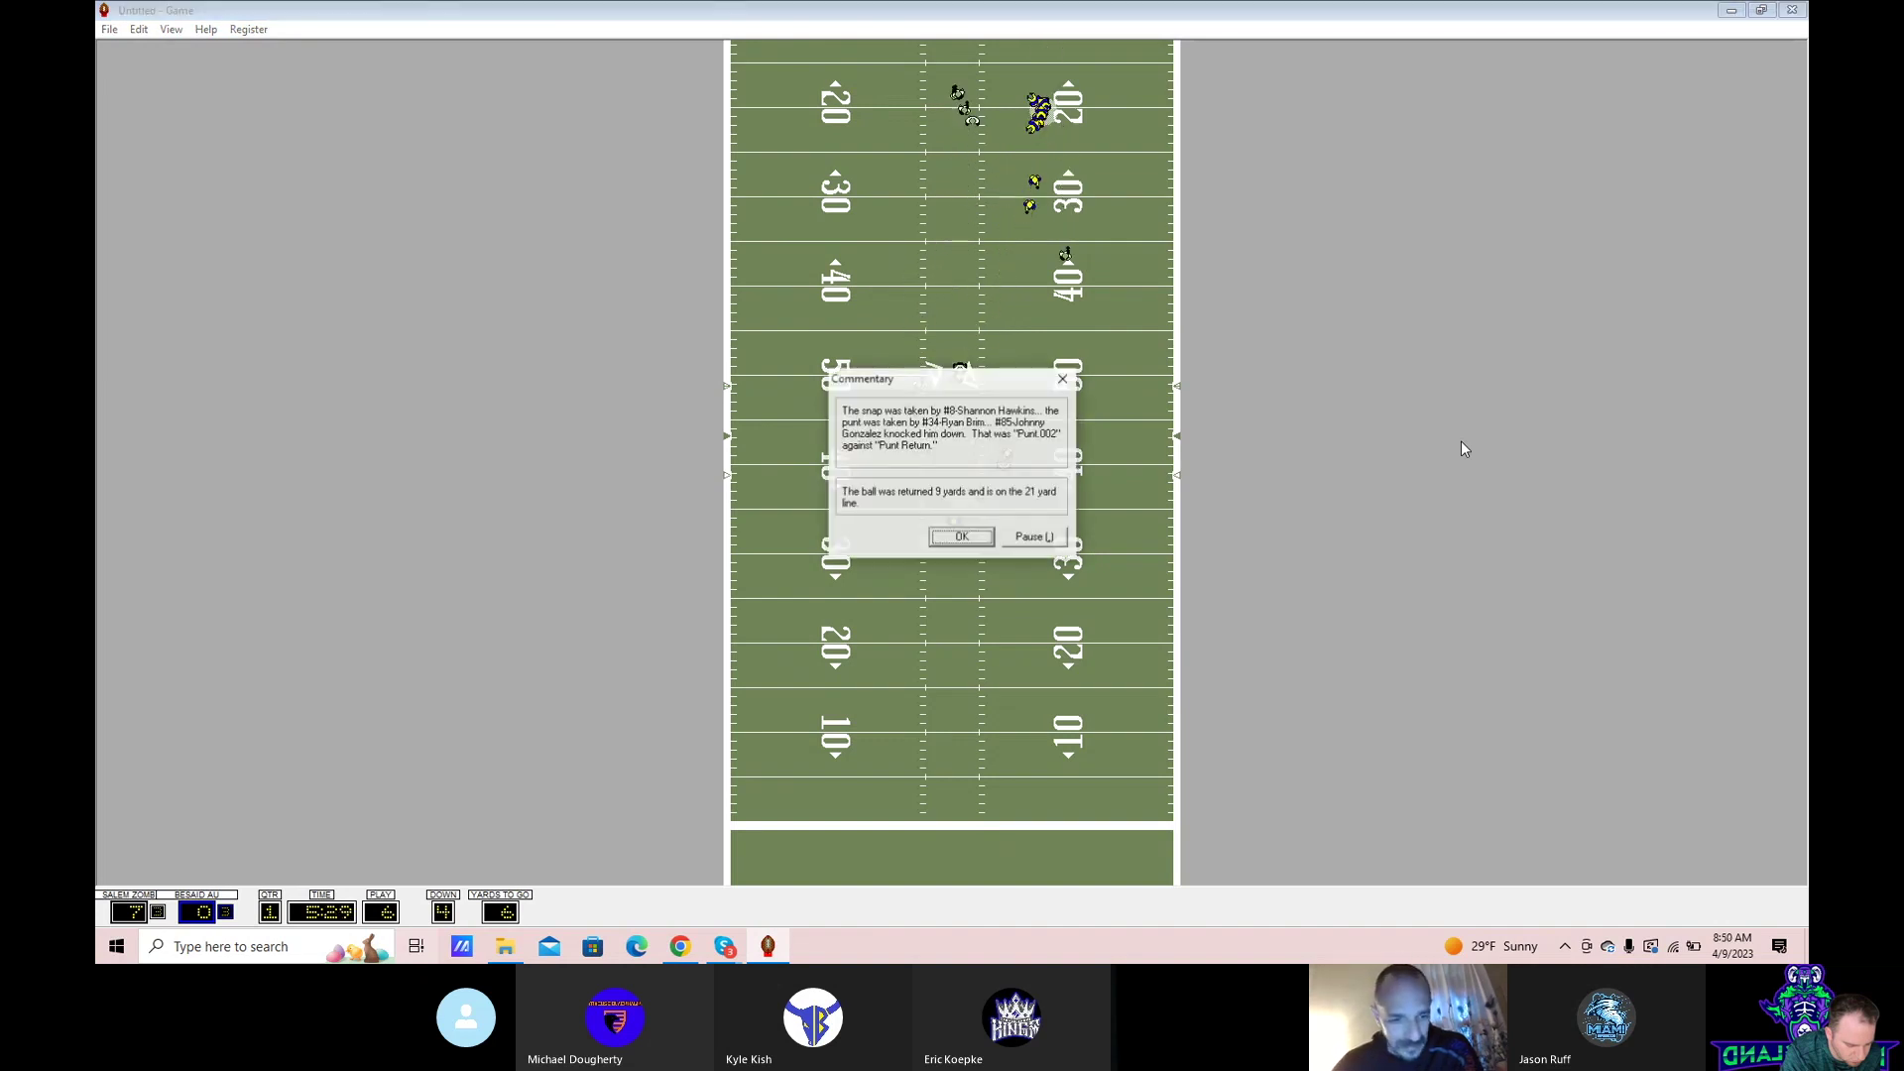
{"action": "key", "text": "Return"}
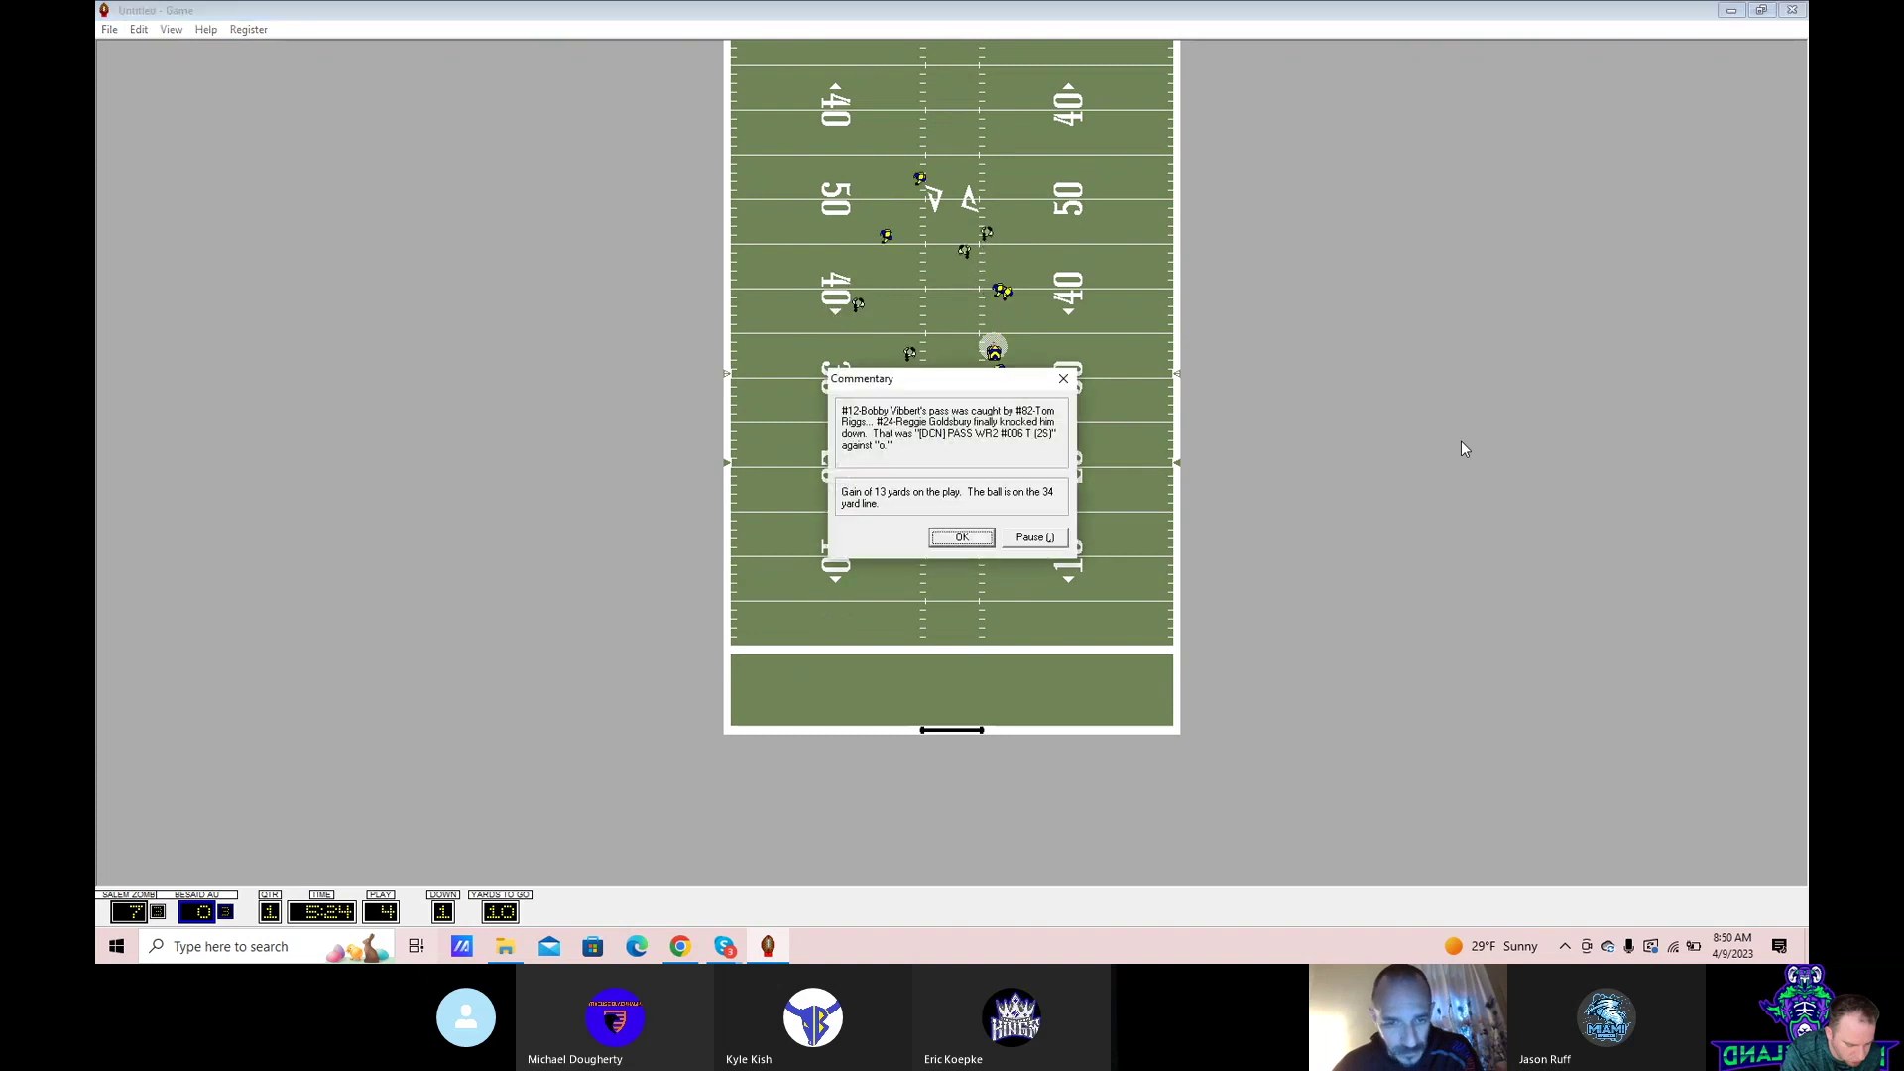
- Drive Salem to the end zone for a second touchdown and good extra point, 14-0
{"action": "key", "text": "Return"}
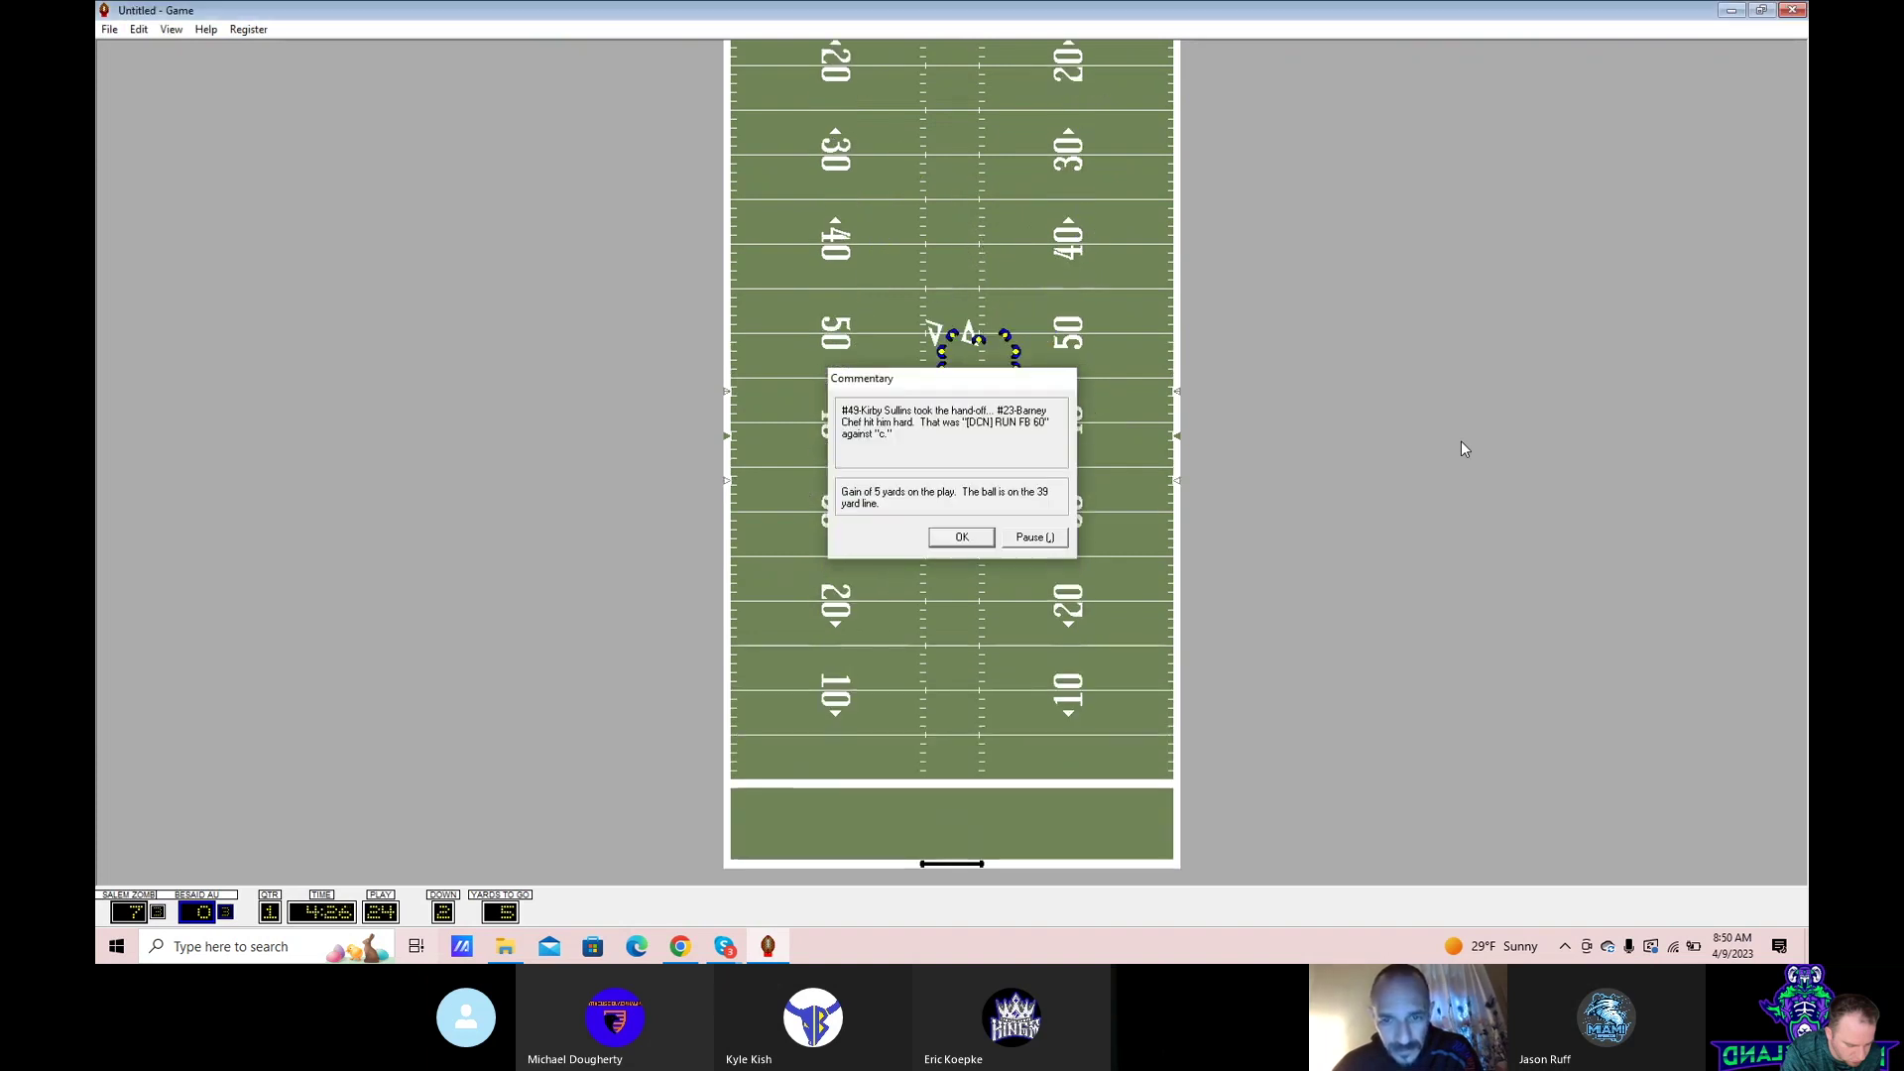
{"action": "key", "text": "Return"}
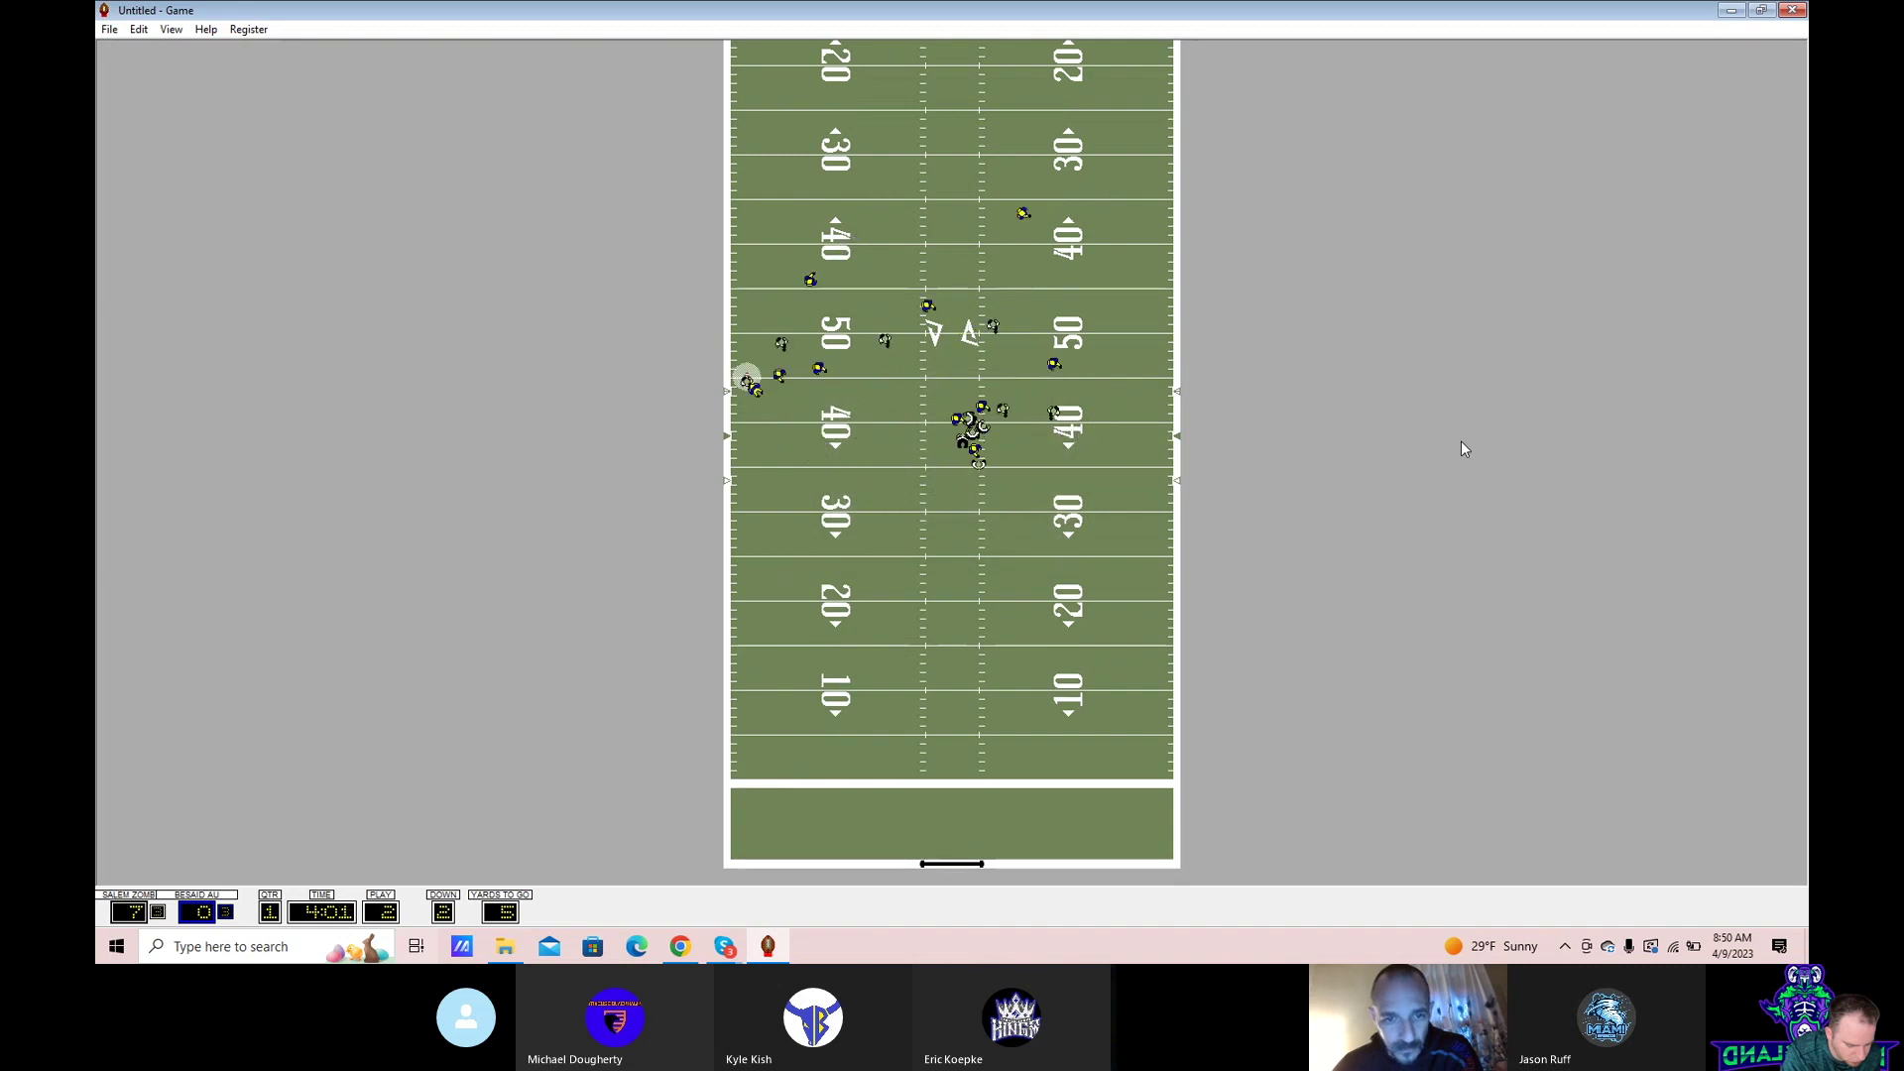
{"action": "key", "text": "Return"}
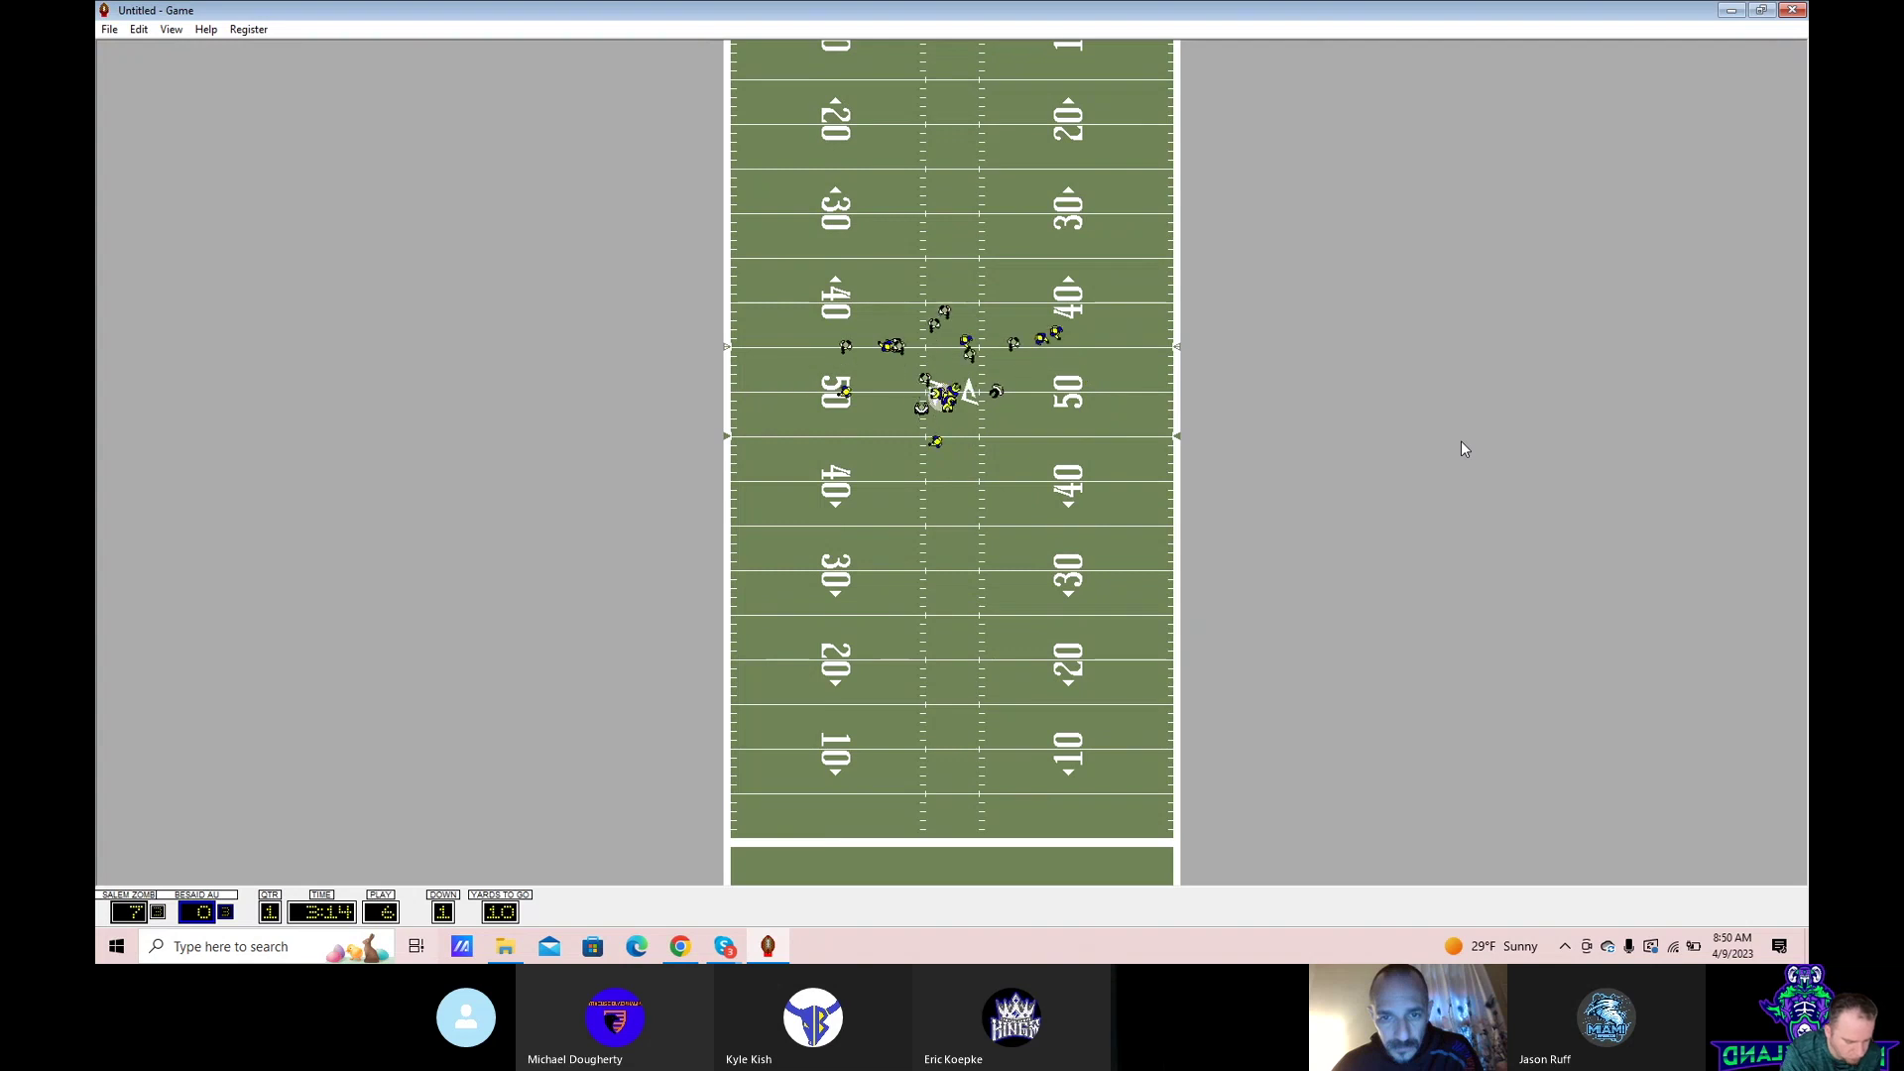
{"action": "key", "text": "Return"}
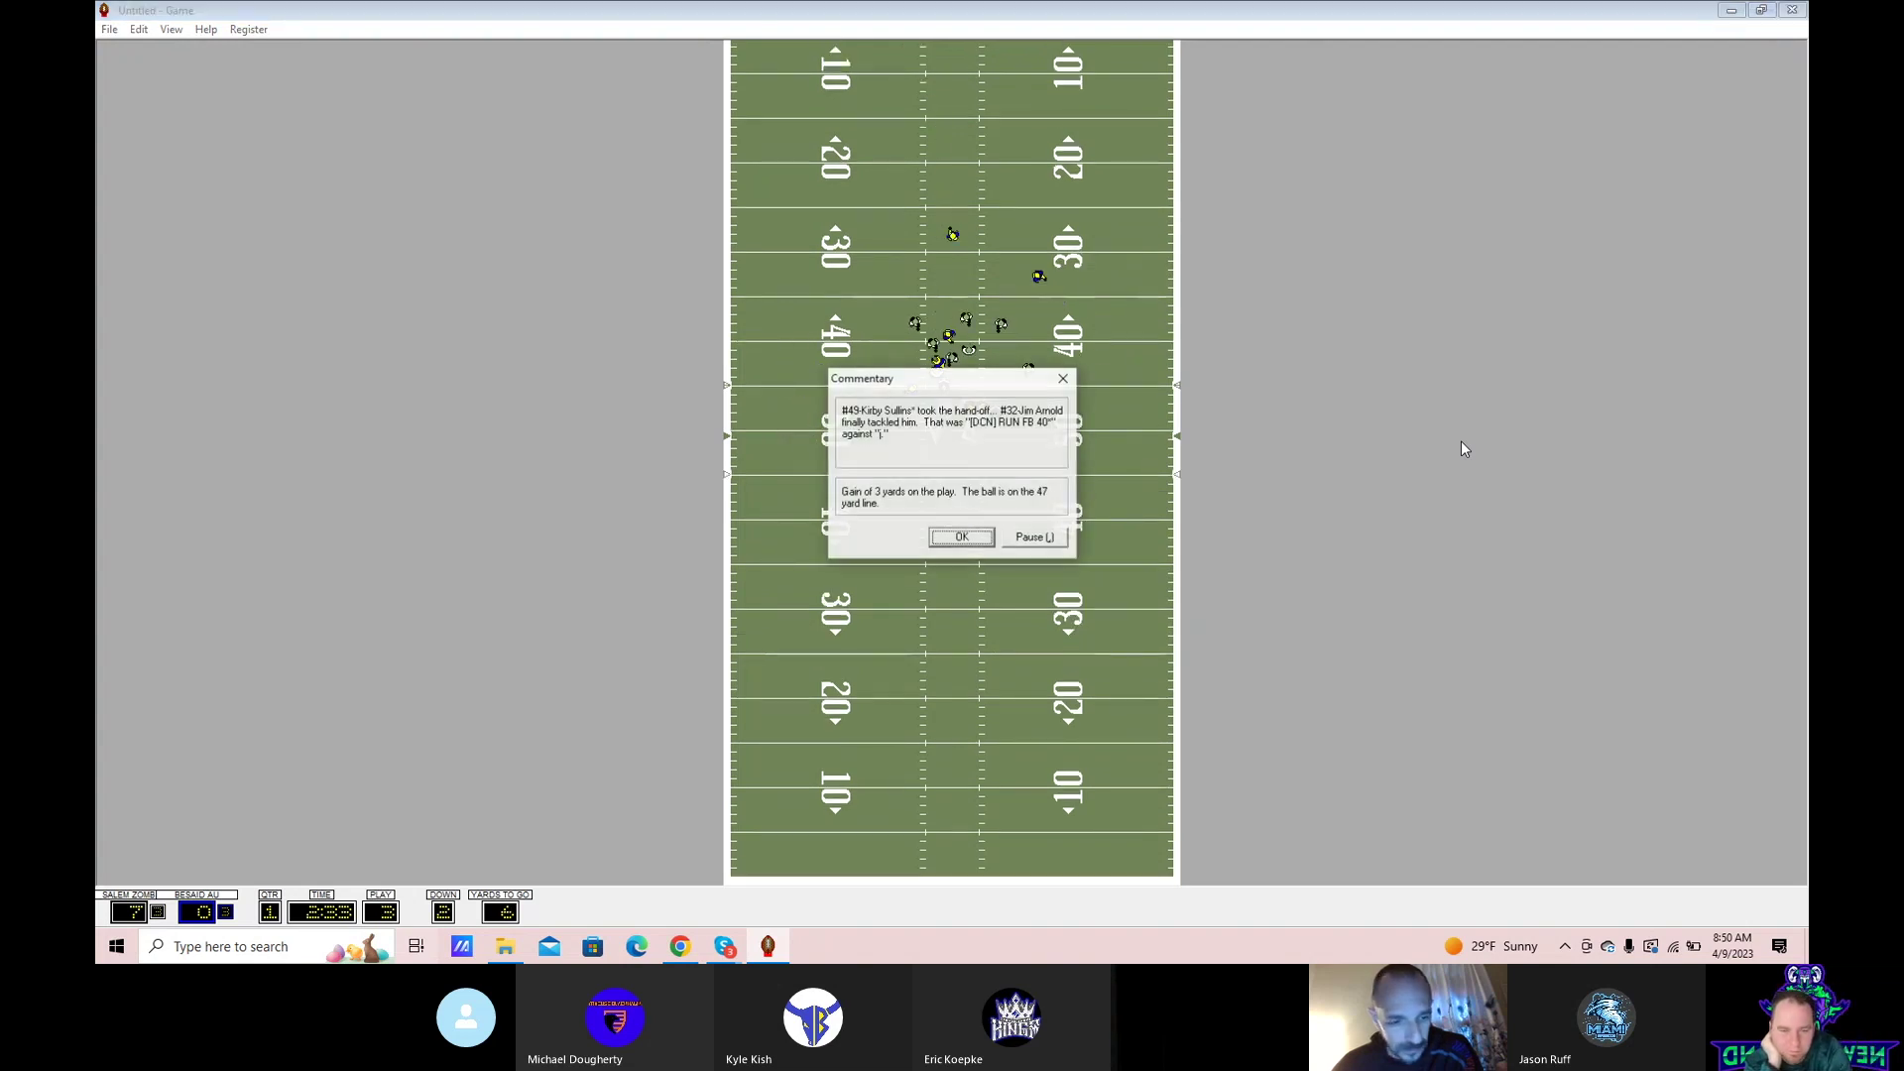
{"action": "key", "text": "Return"}
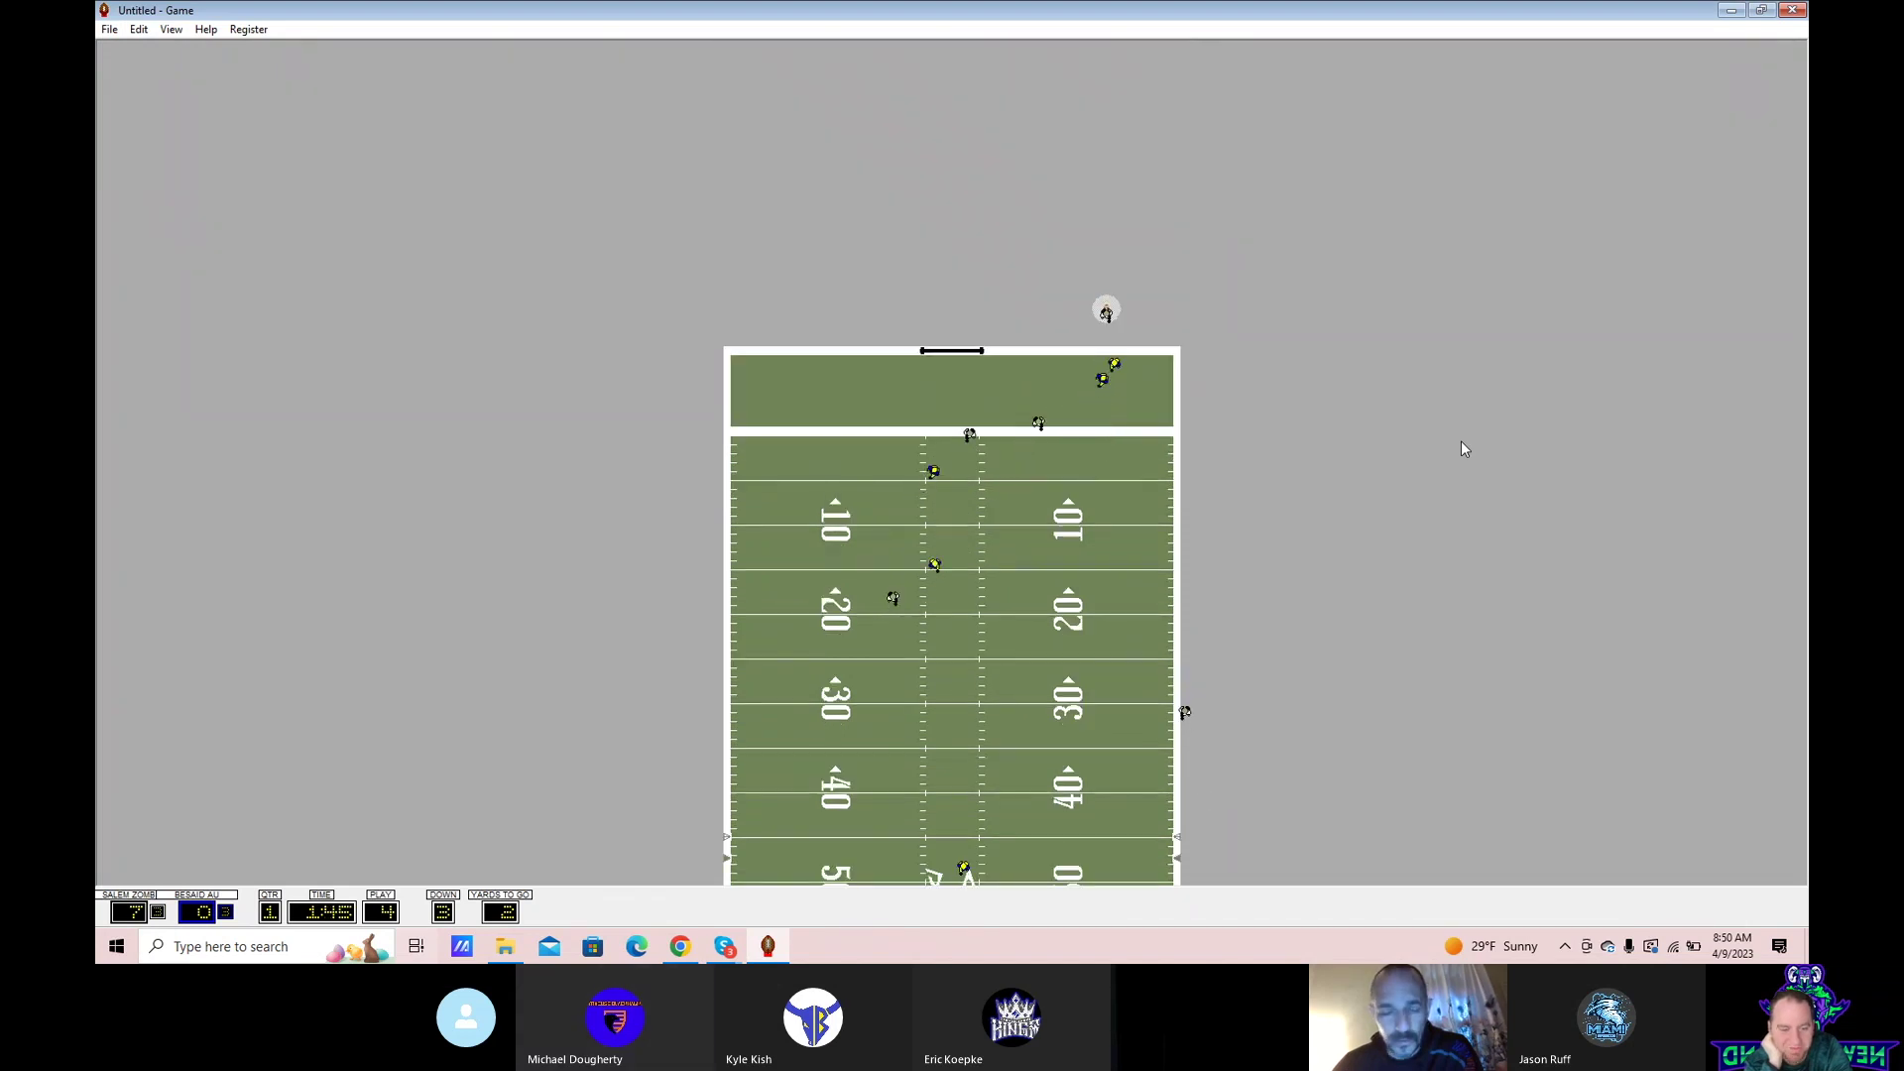
{"action": "key", "text": "Return"}
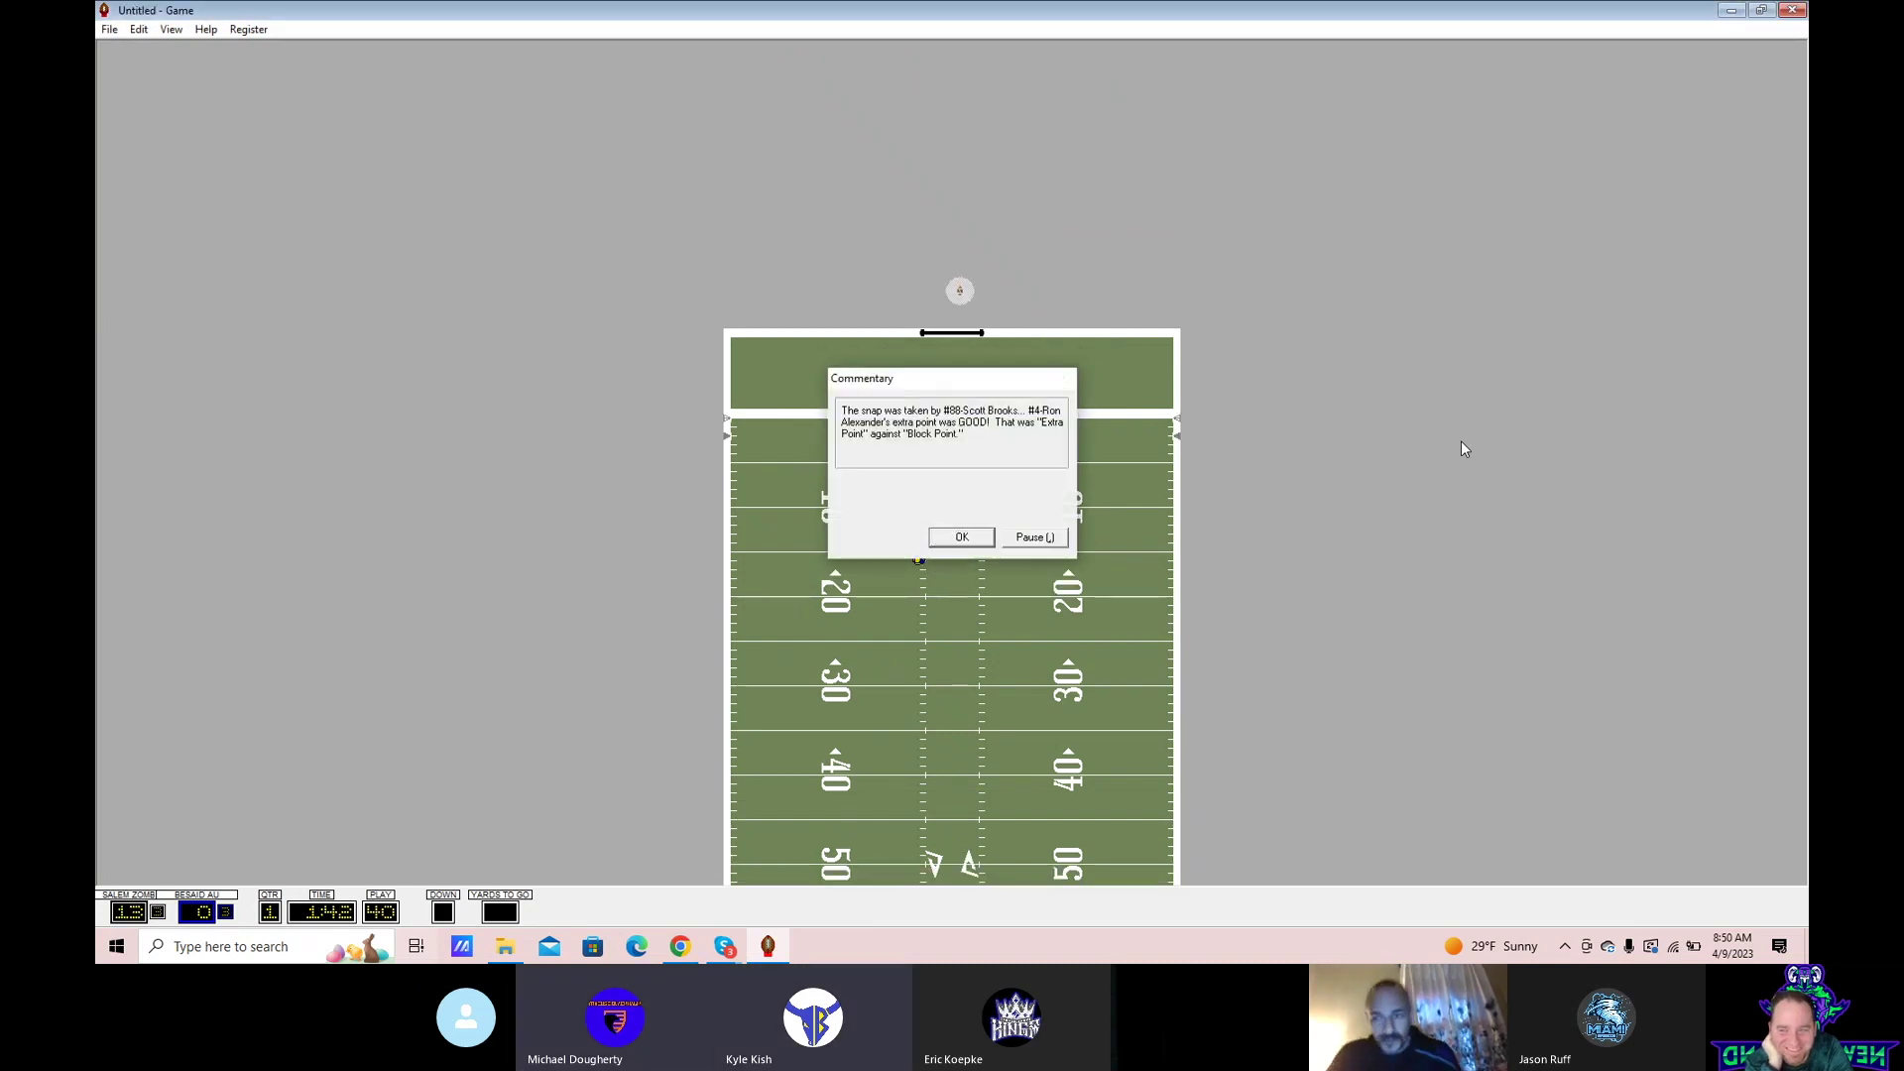
{"action": "key", "text": "Return"}
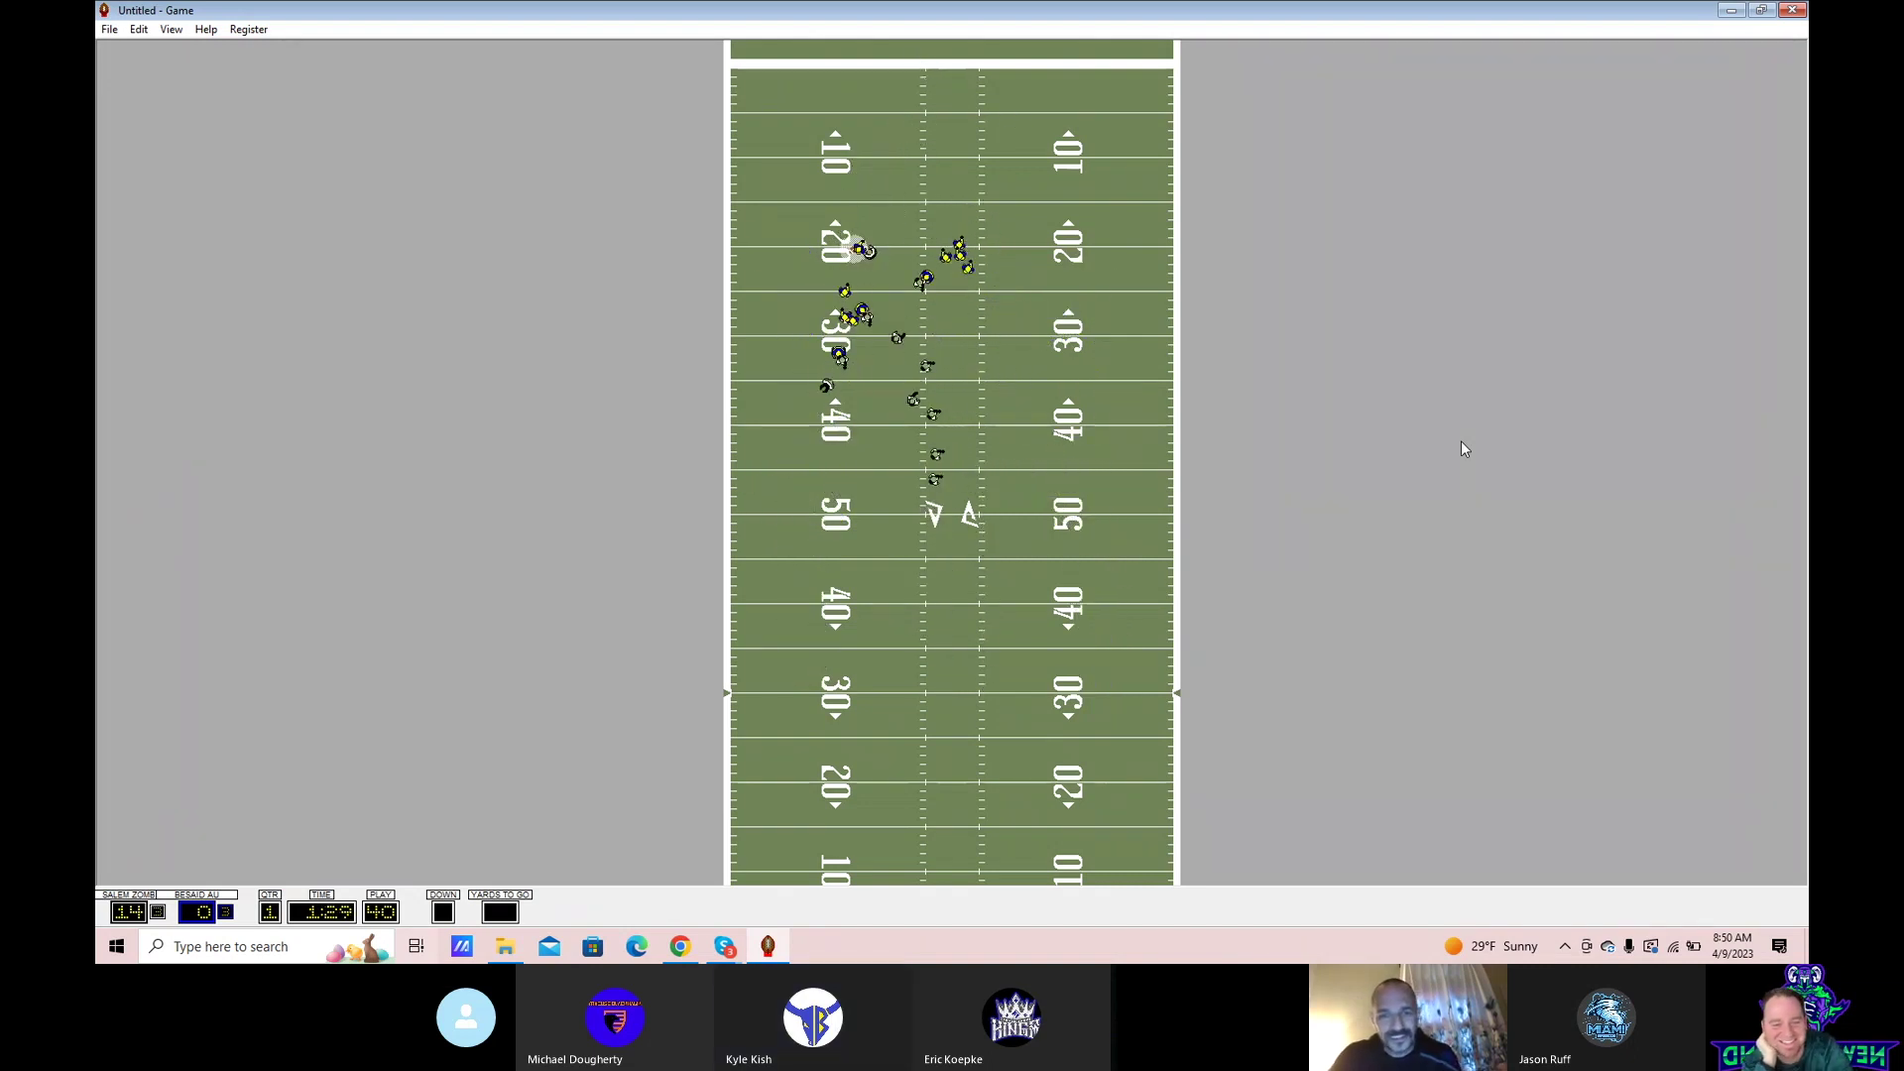
- Run the drive from the 20 to the 39, ending on a broken-up incomplete pass
{"action": "key", "text": "Return"}
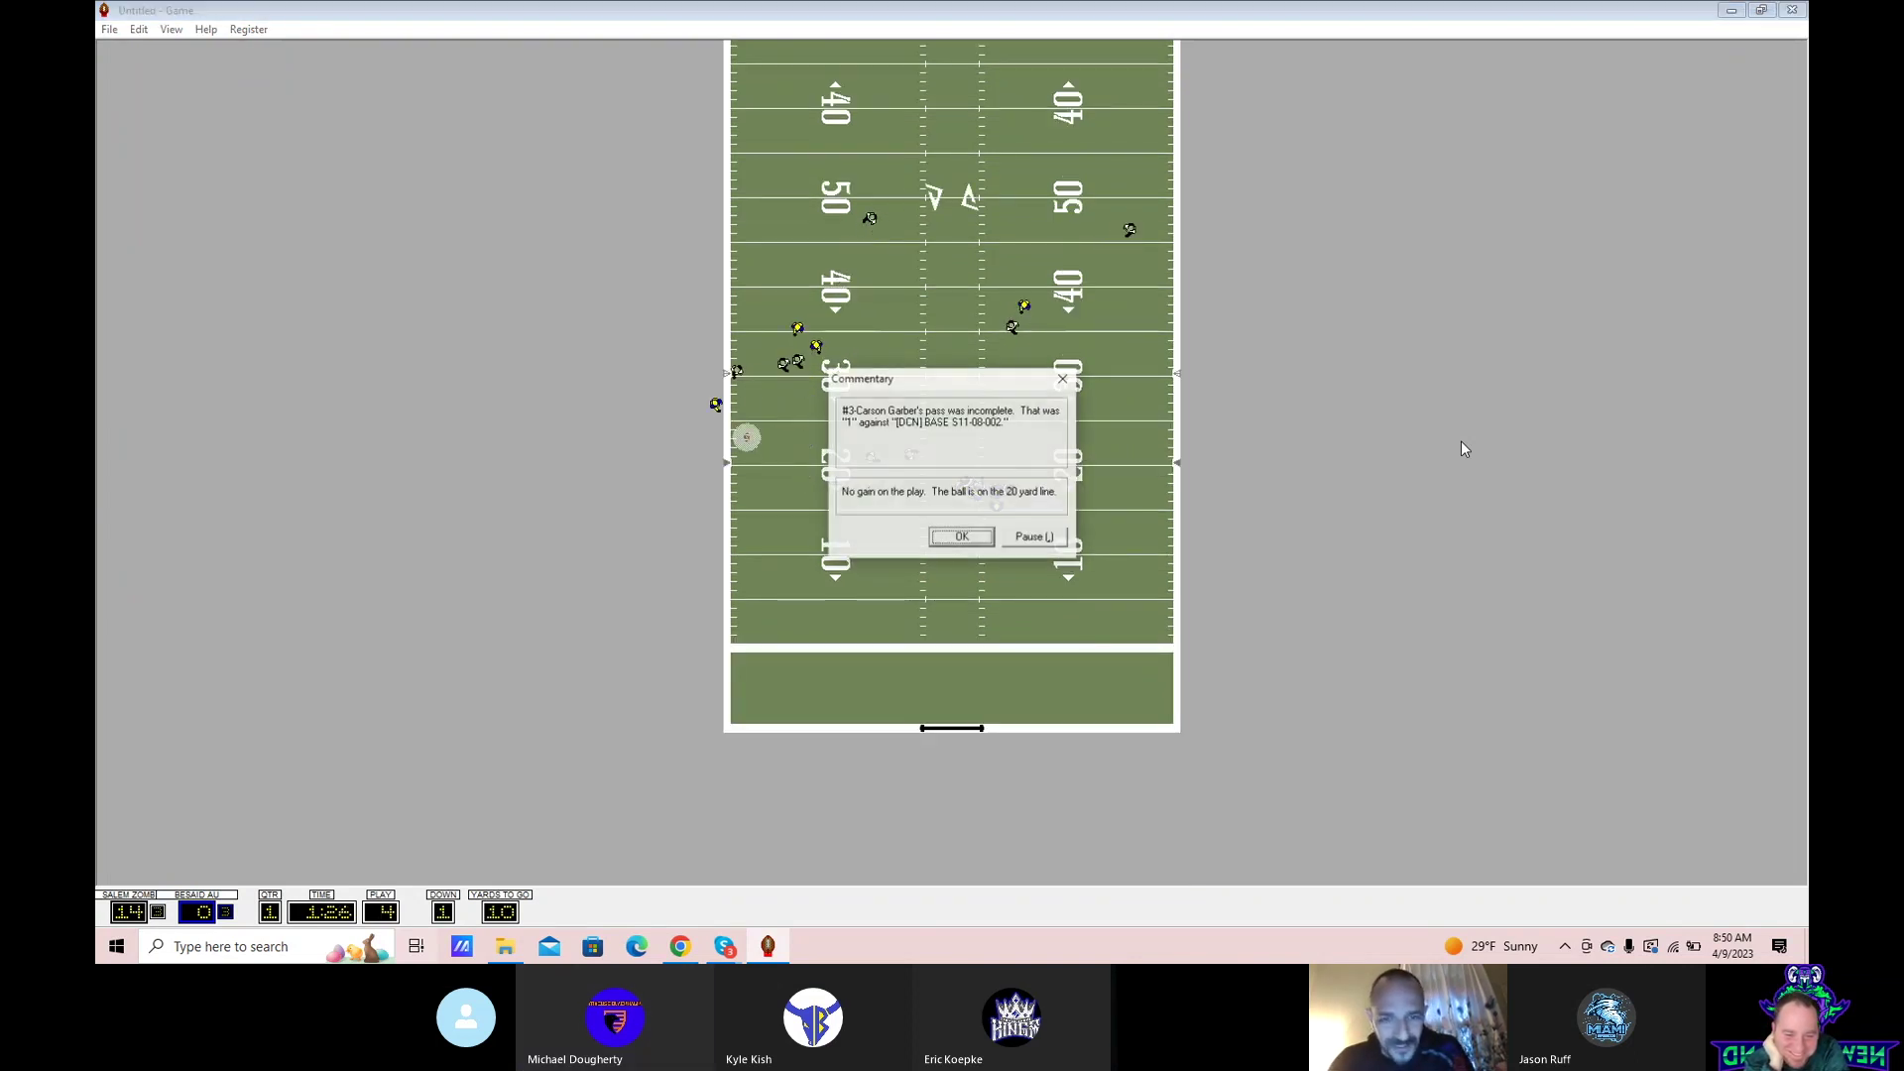
{"action": "key", "text": "Return"}
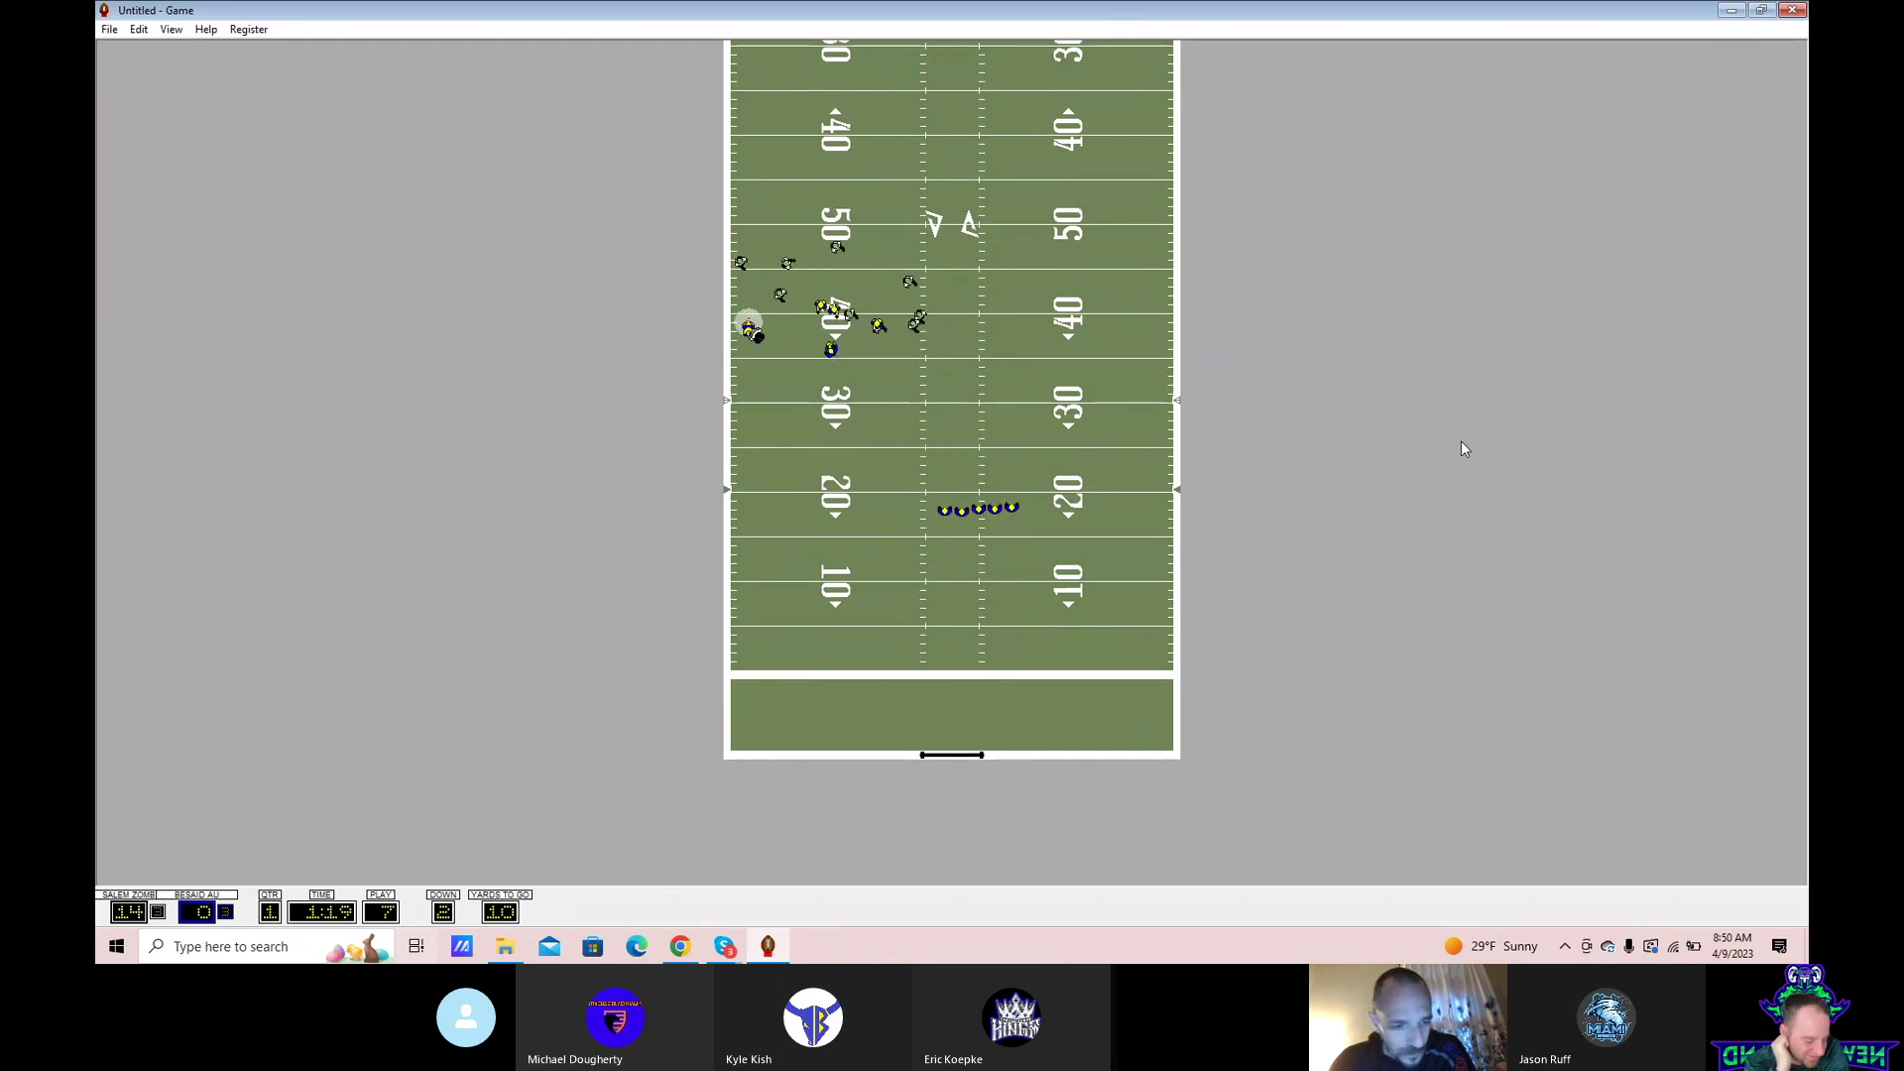
{"action": "key", "text": "Return"}
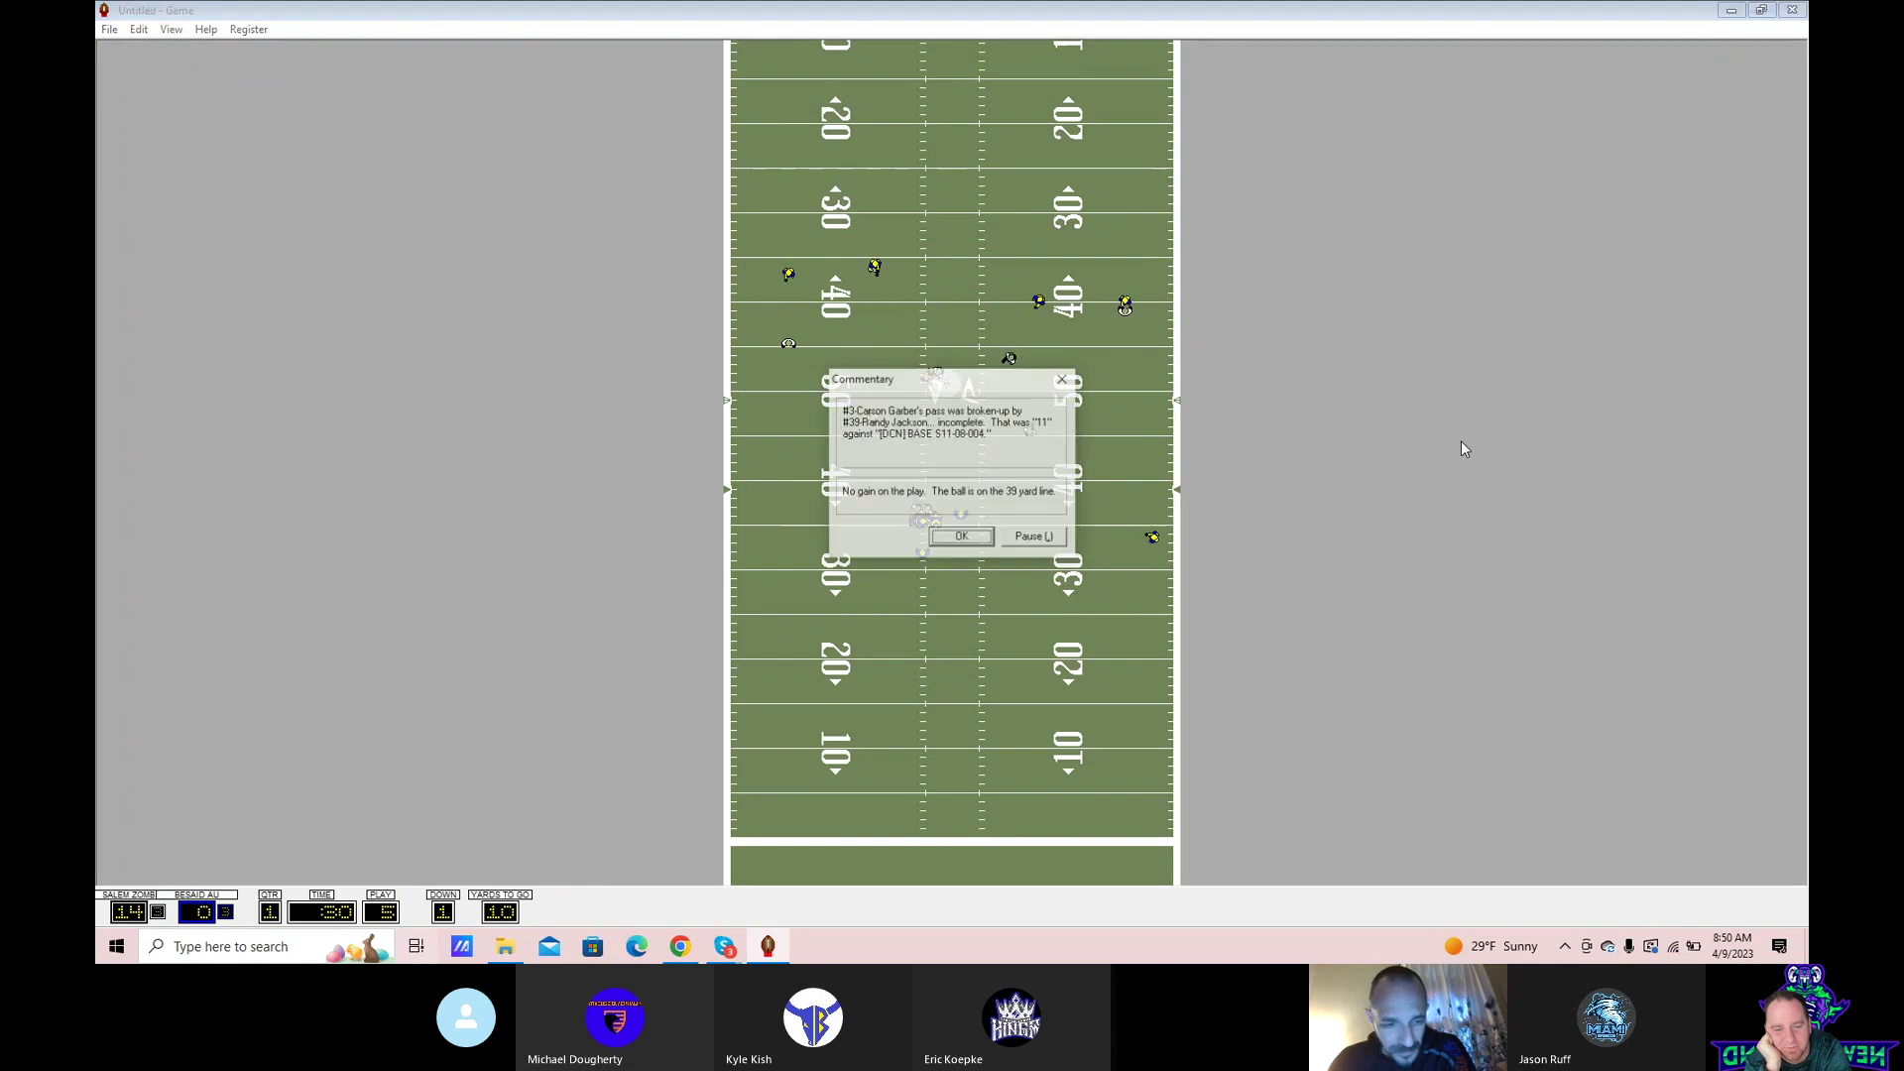
- Finish the first quarter and play on until the 3-yard fourth-down loss turns the ball over
{"action": "key", "text": "Return"}
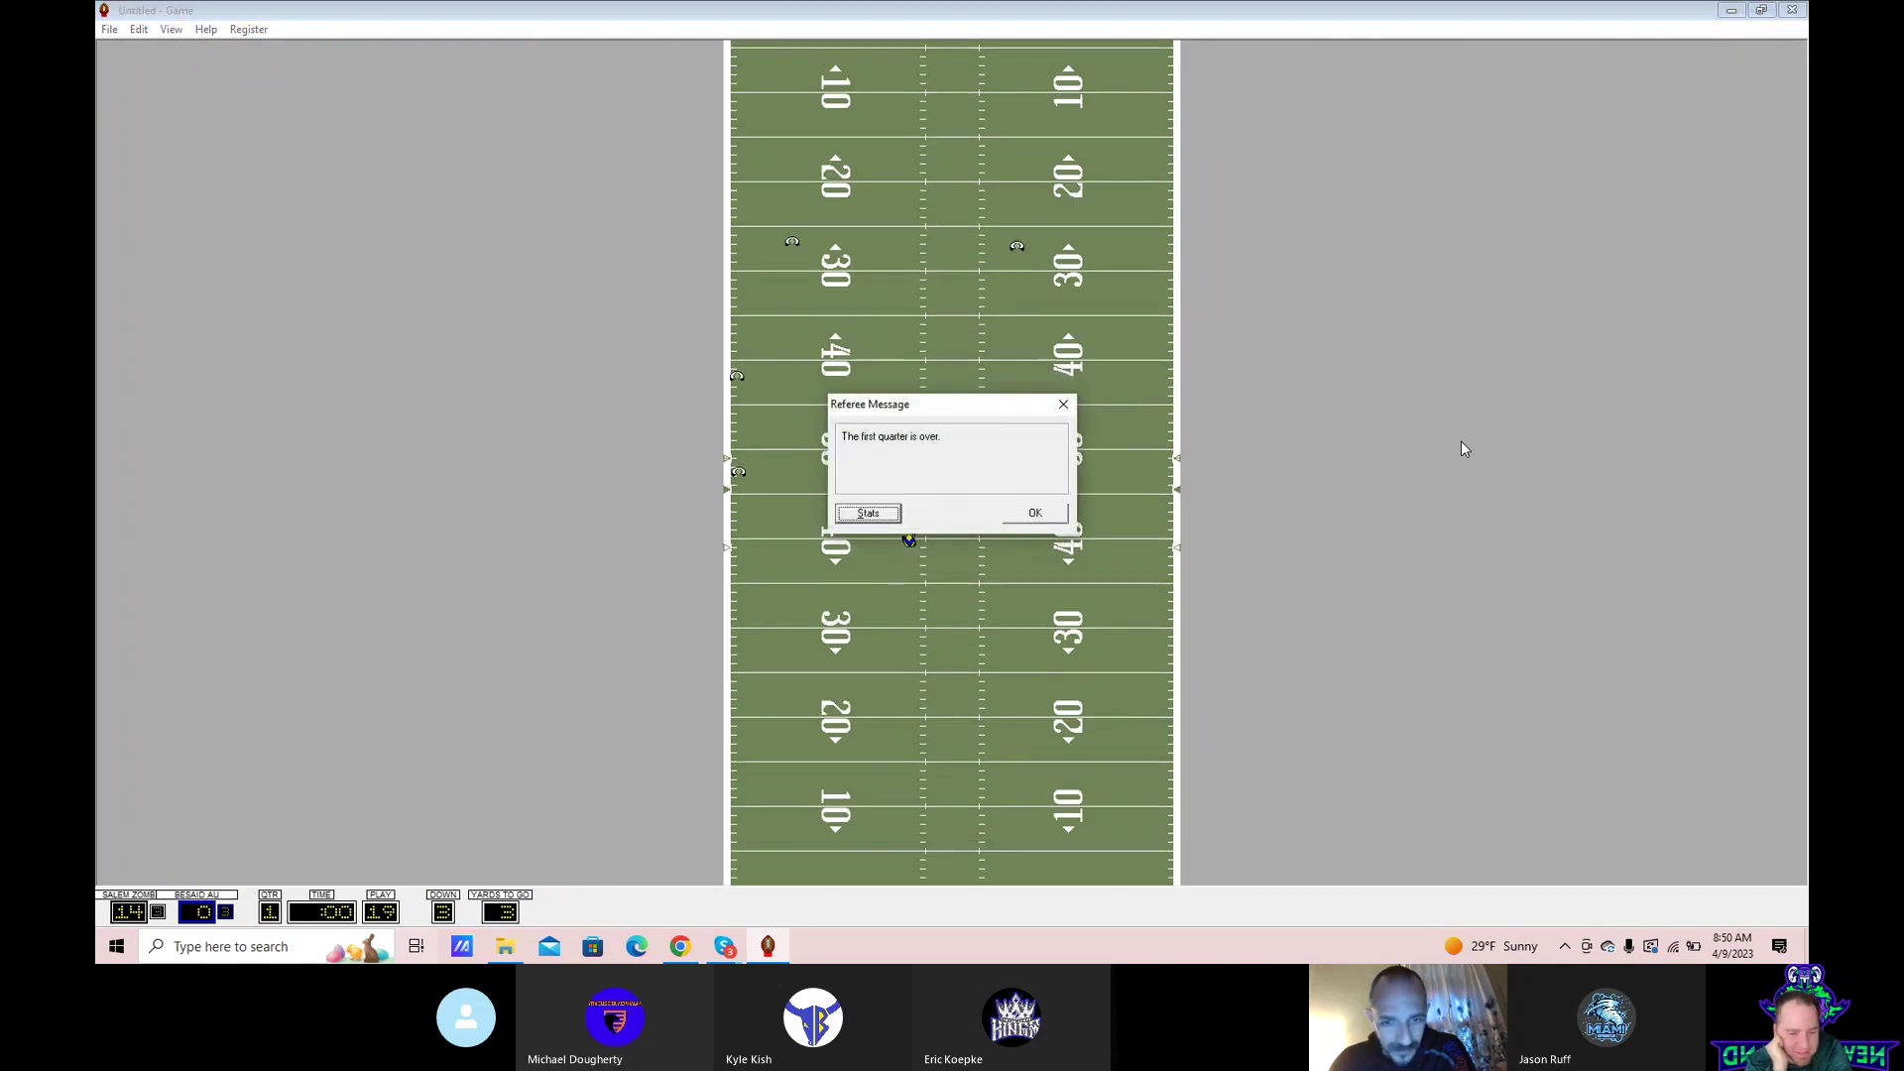
{"action": "key", "text": "Return"}
{"action": "key", "text": "Return"}
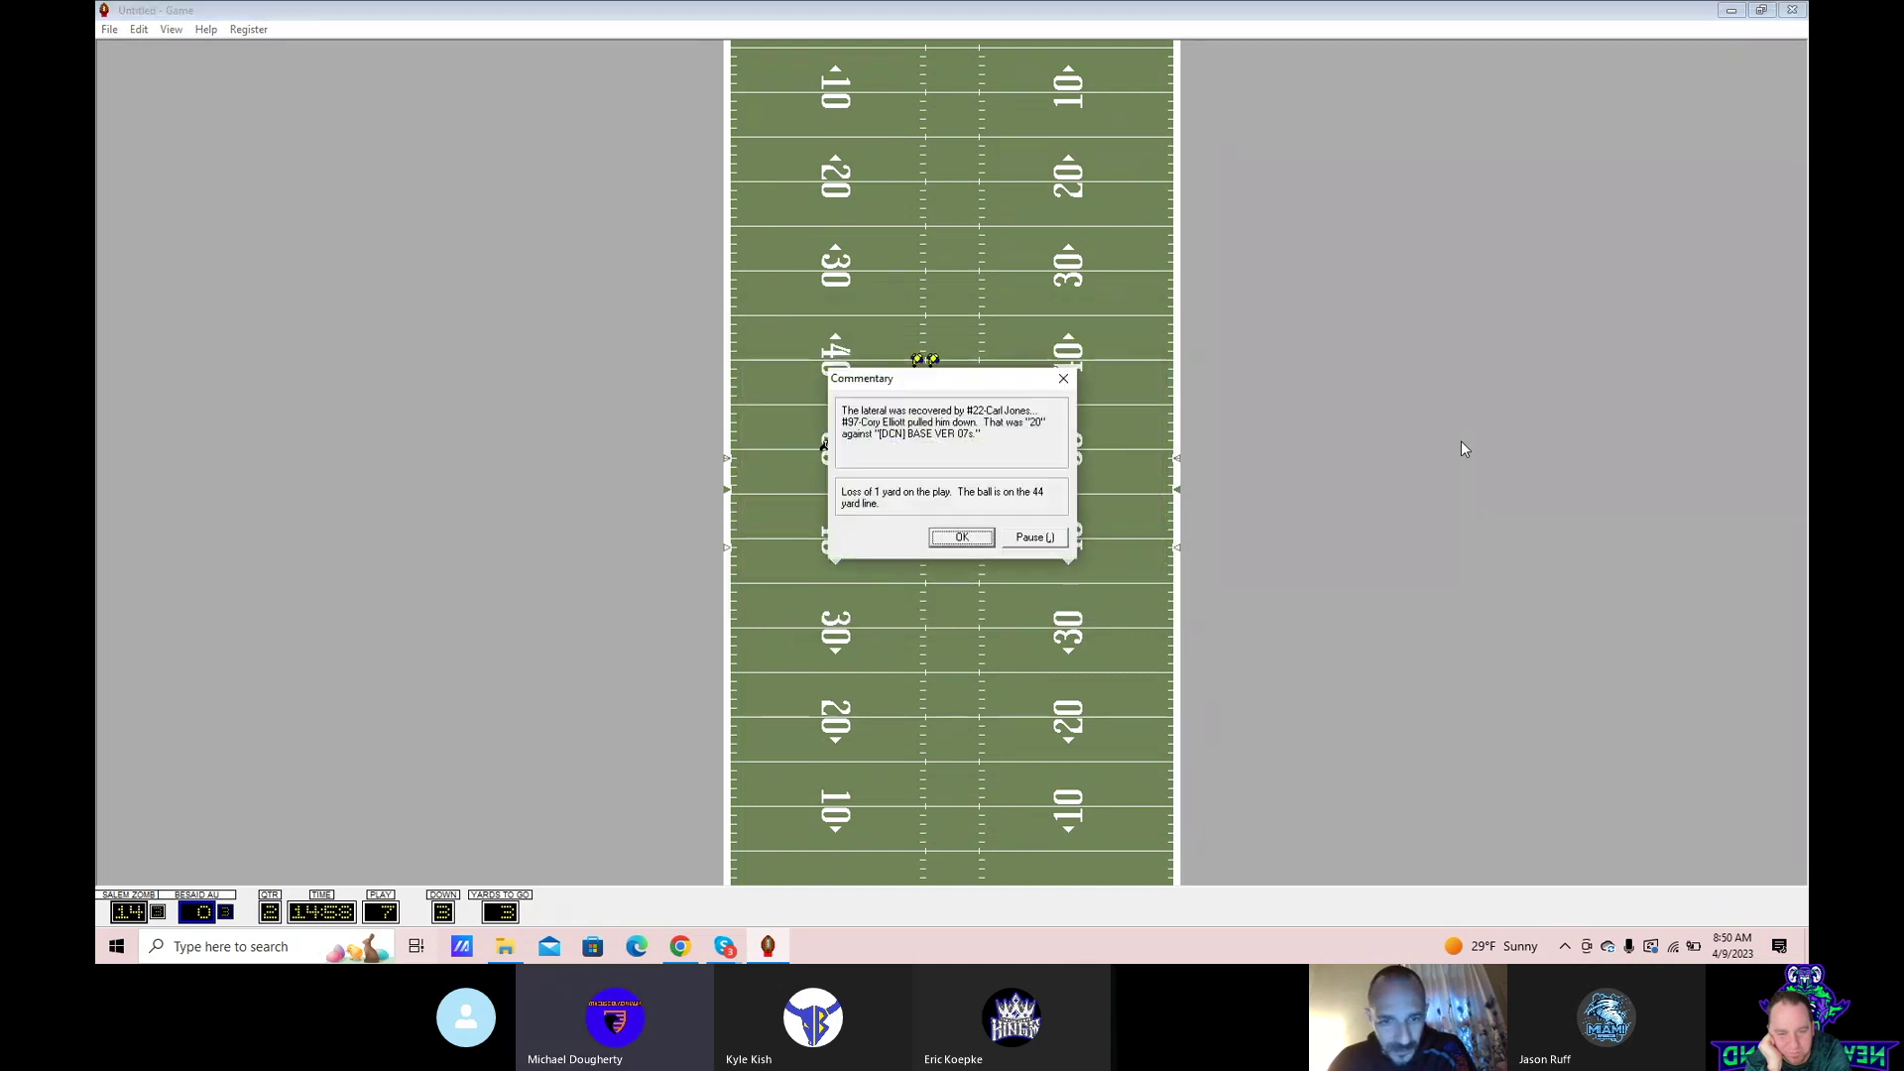
{"action": "key", "text": "Return"}
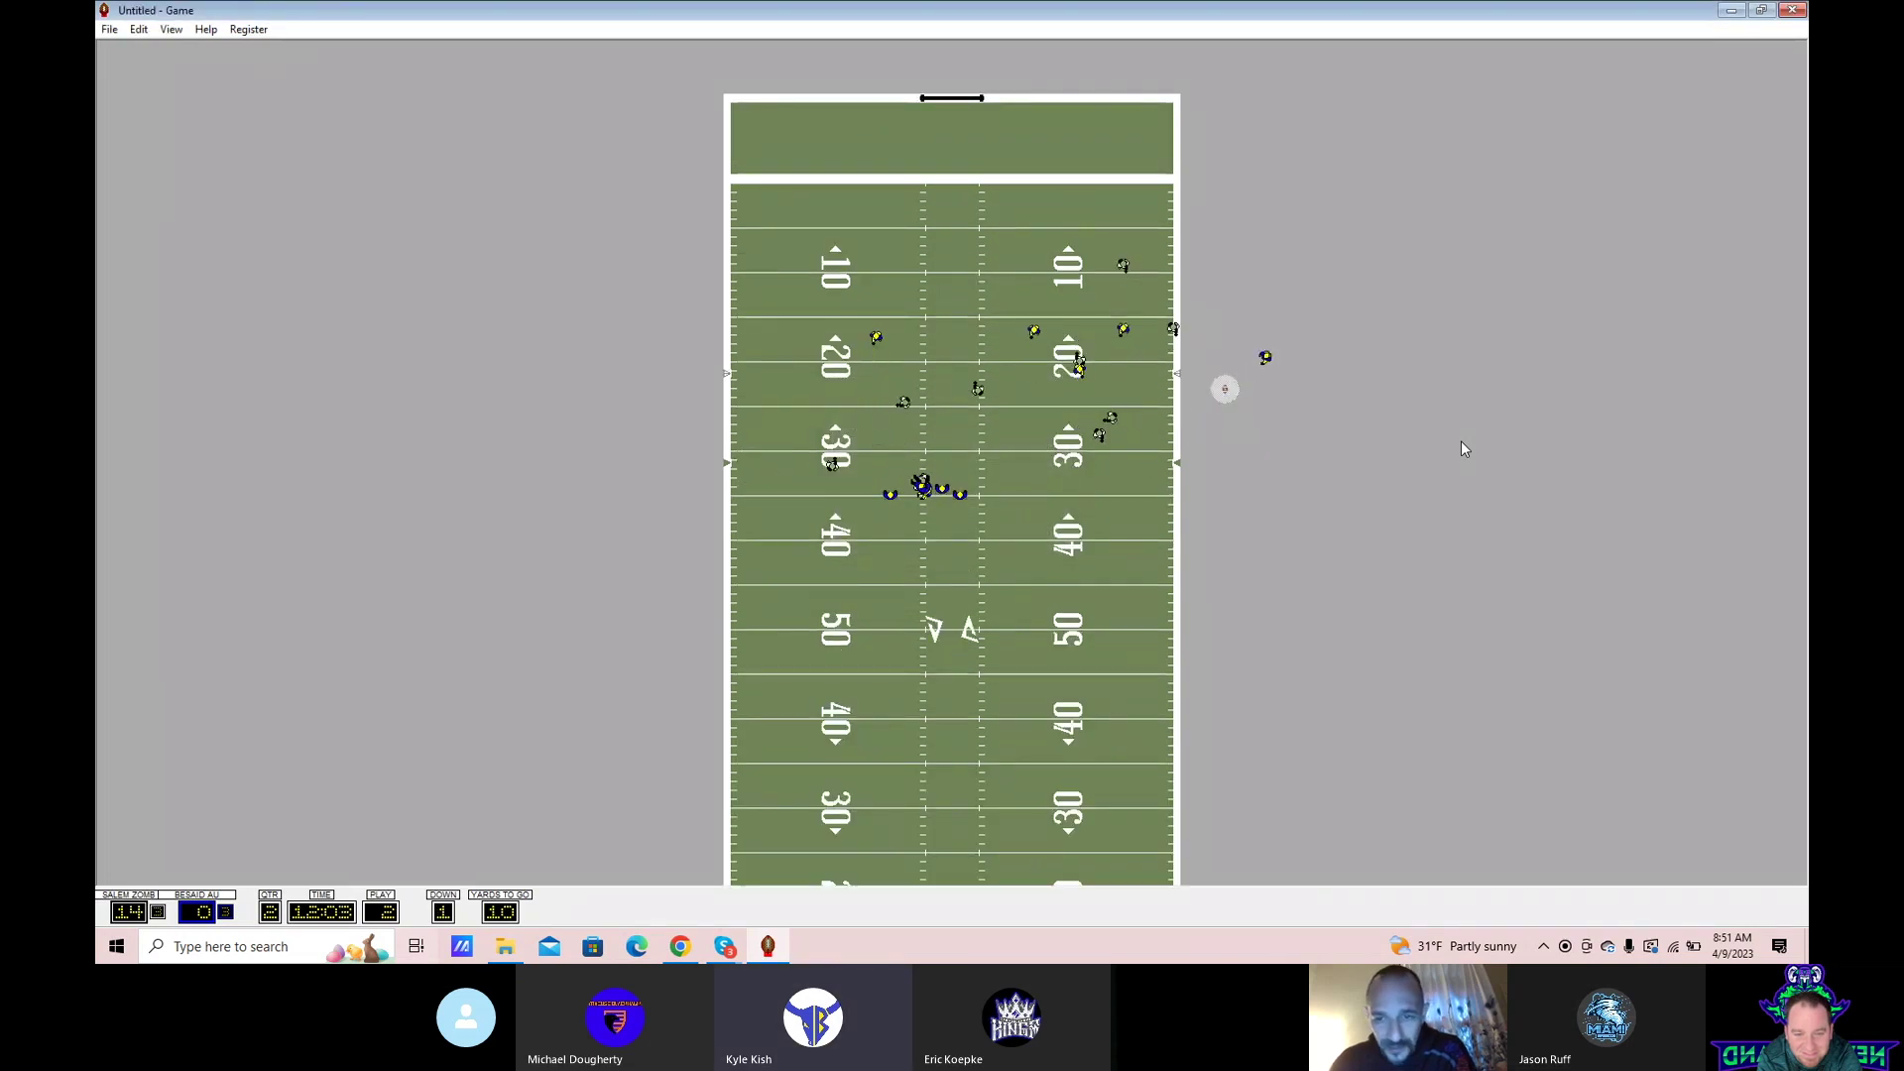
{"action": "key", "text": "Return"}
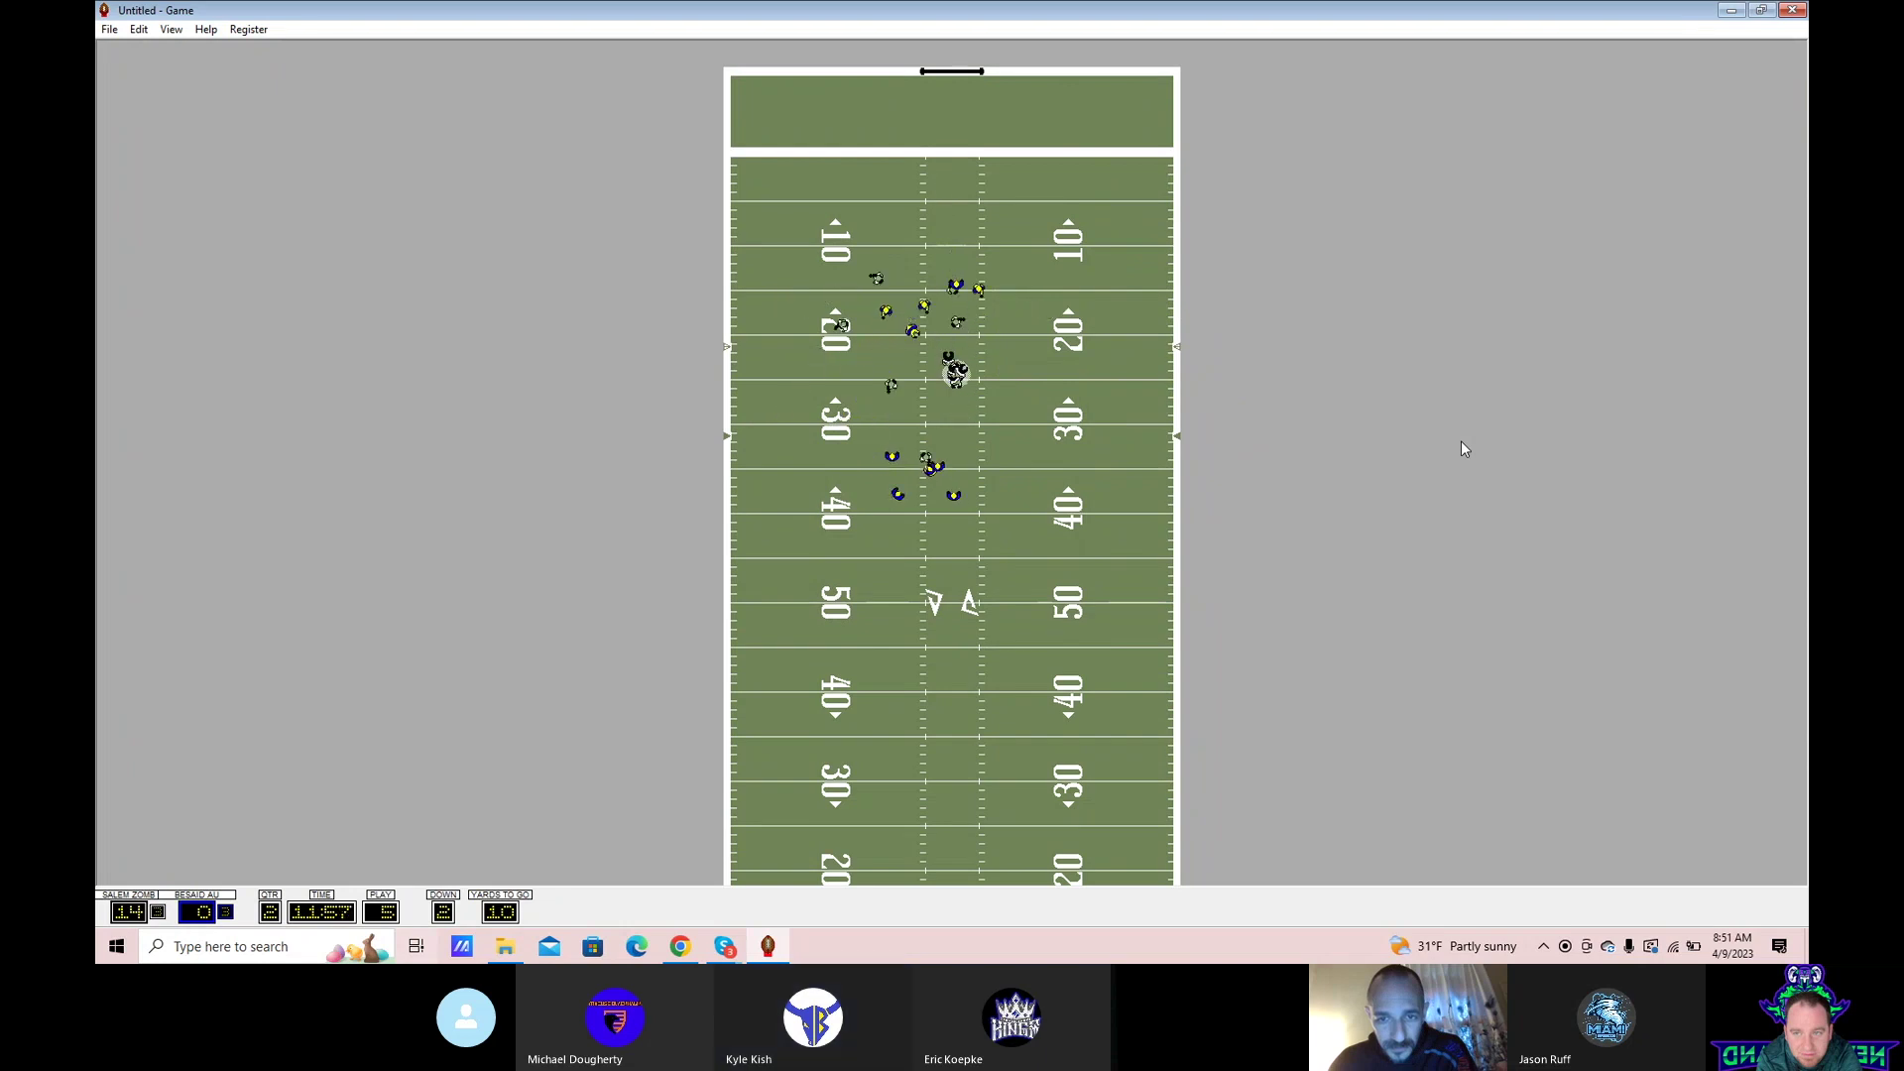
- Play through Besaid's touchdown and extra point for 14-7, then the kickoff return
{"action": "key", "text": "Return"}
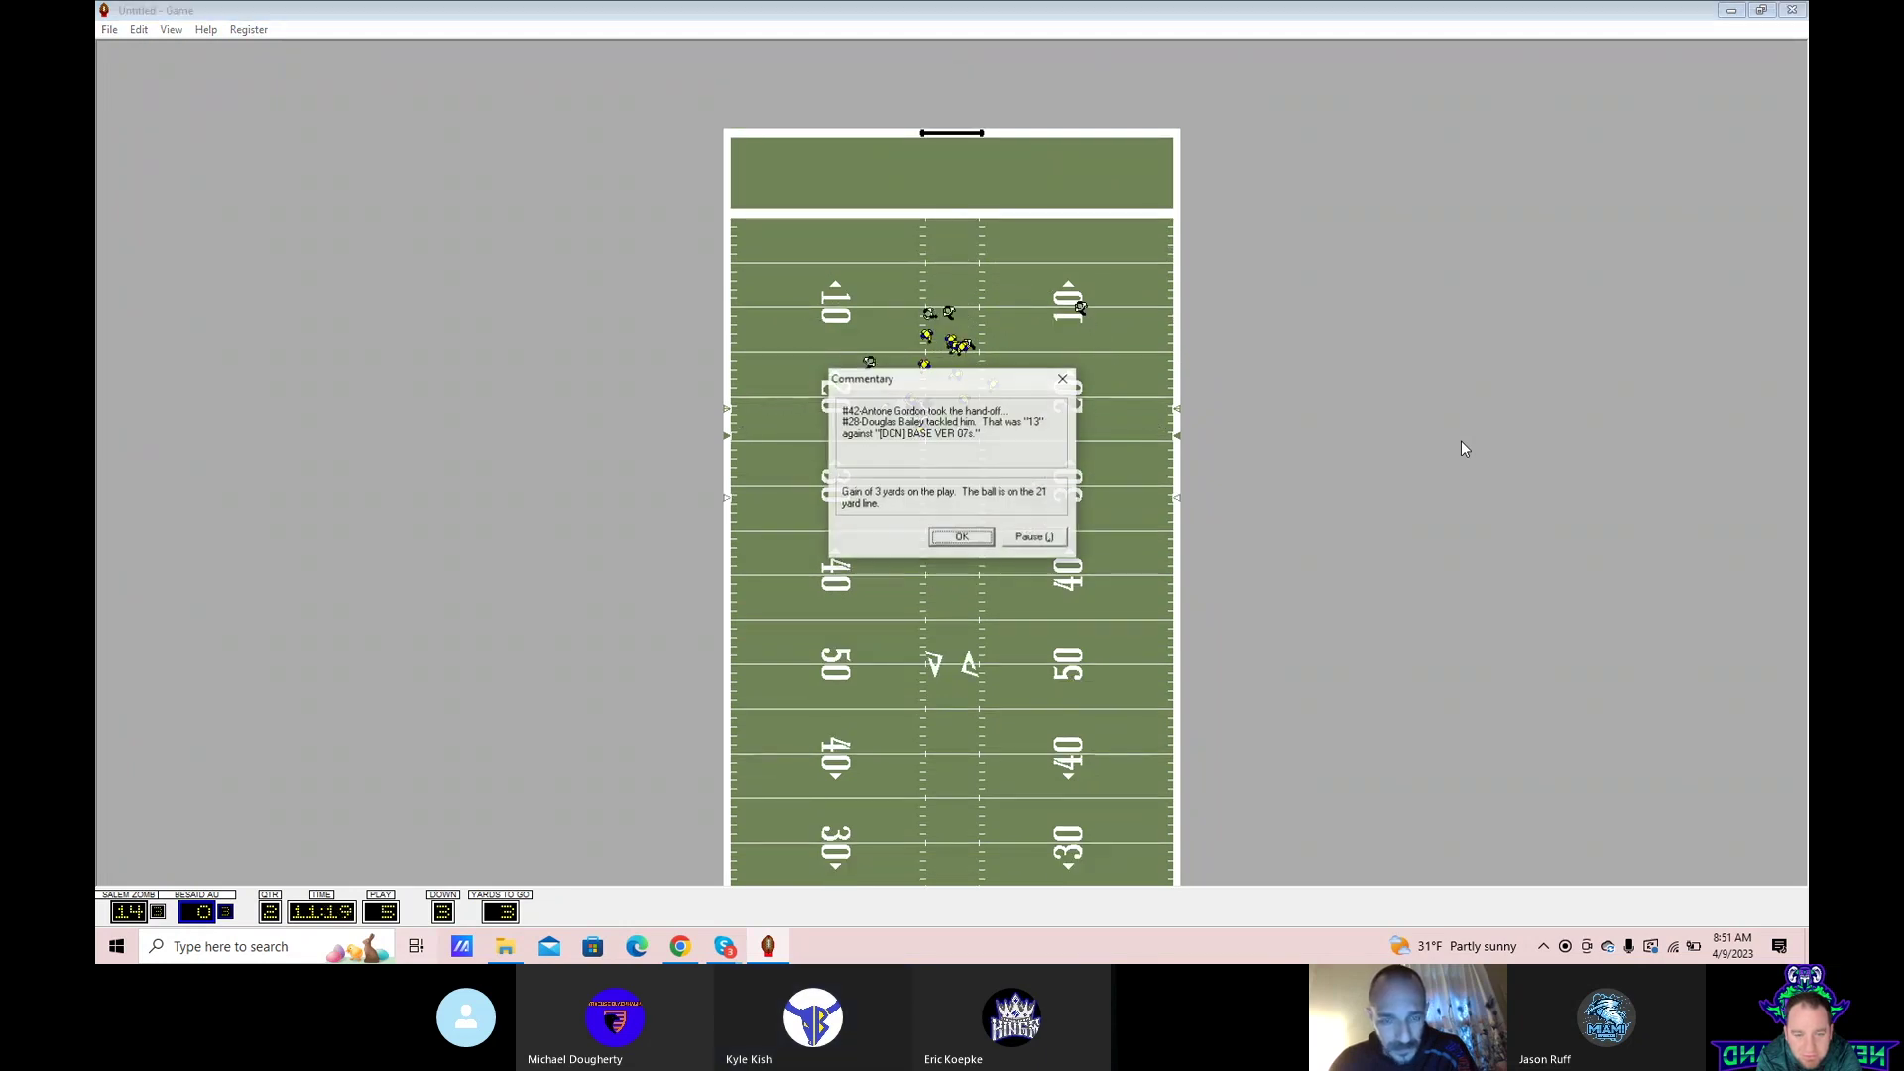
{"action": "key", "text": "Return"}
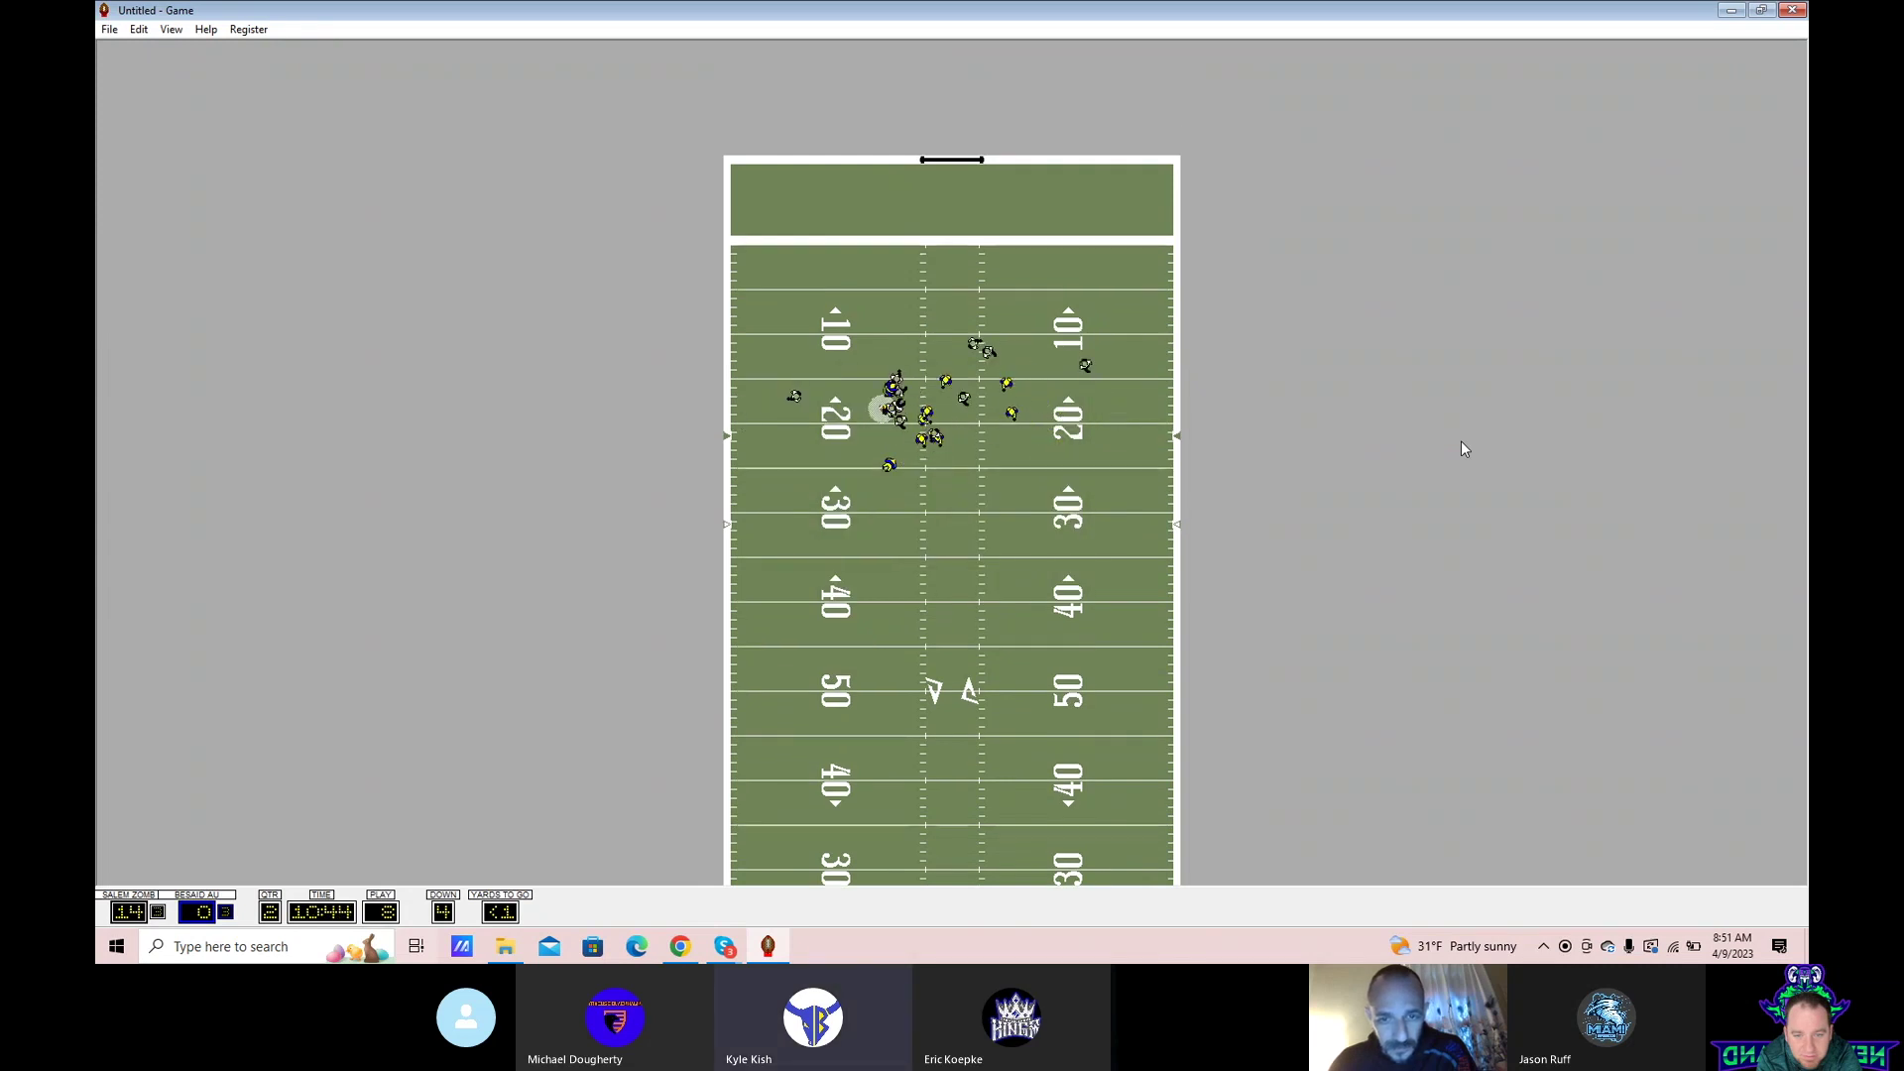
{"action": "key", "text": "Return"}
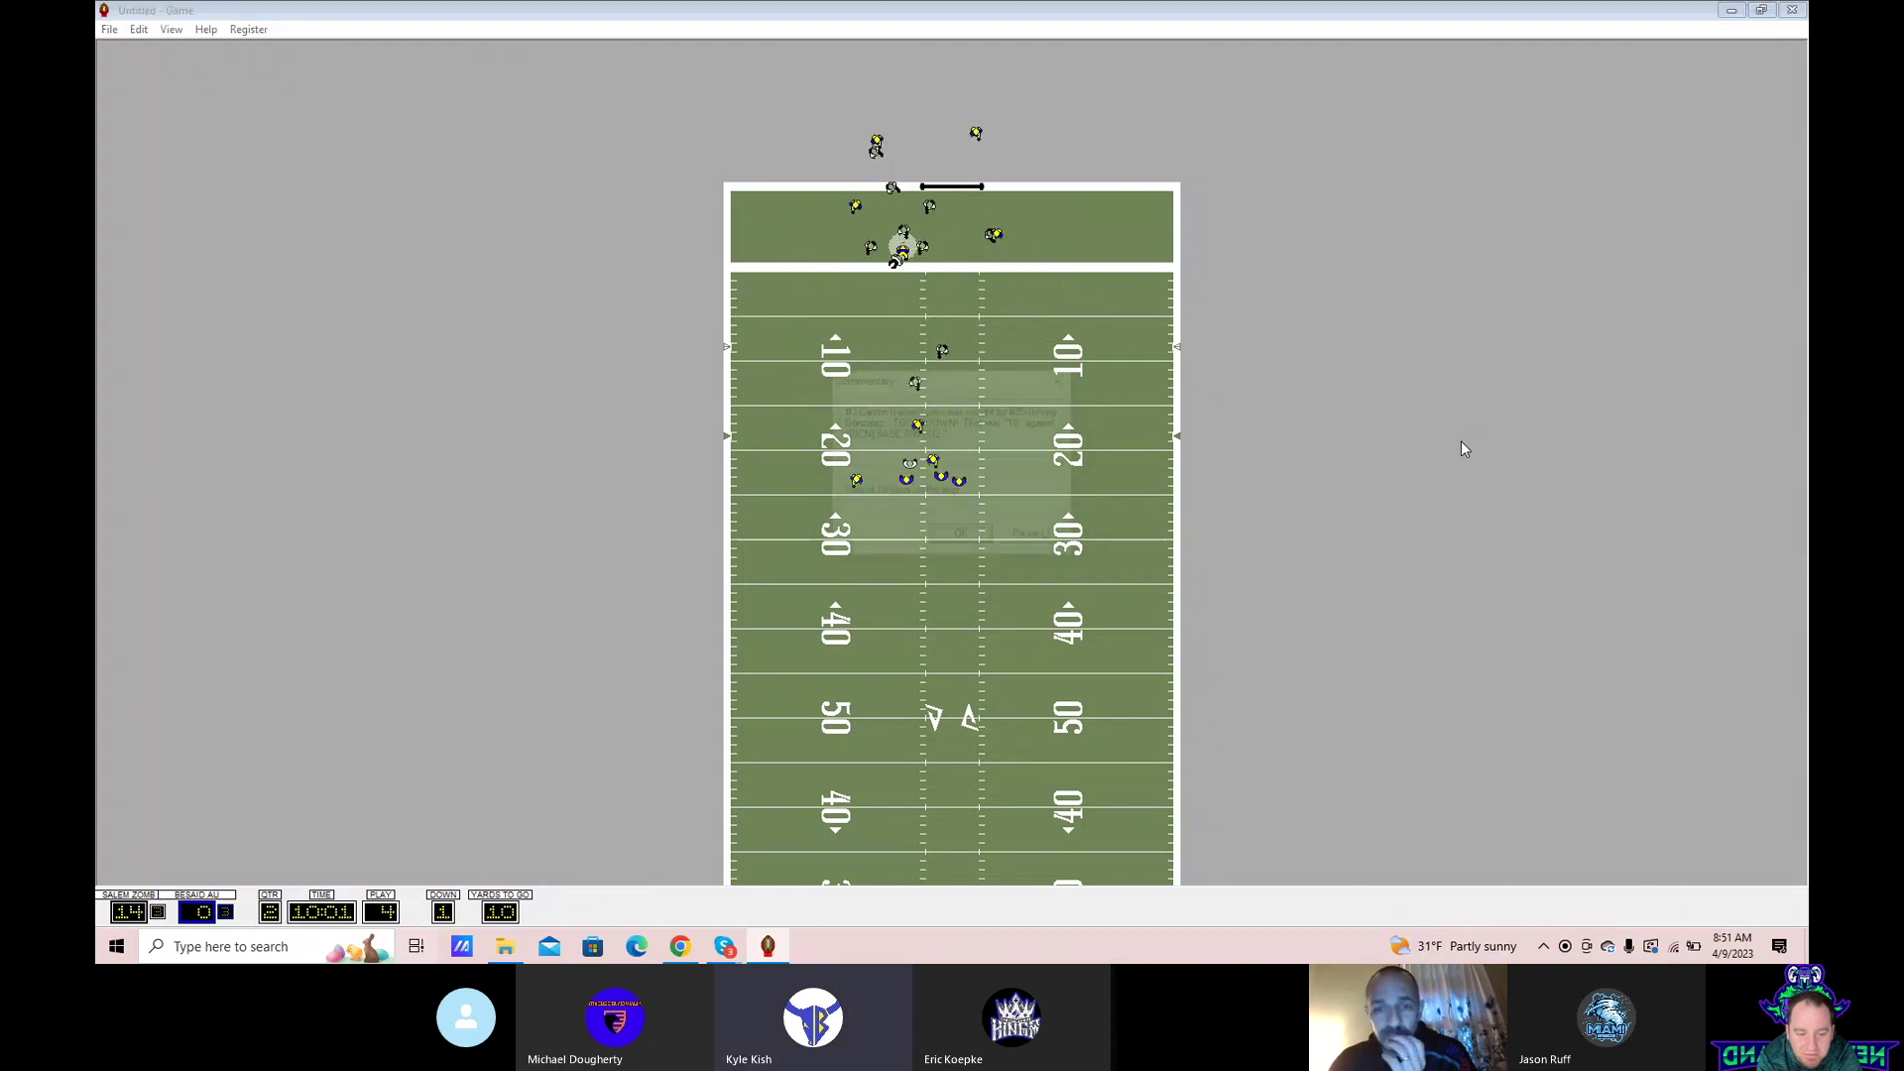
{"action": "key", "text": "Return"}
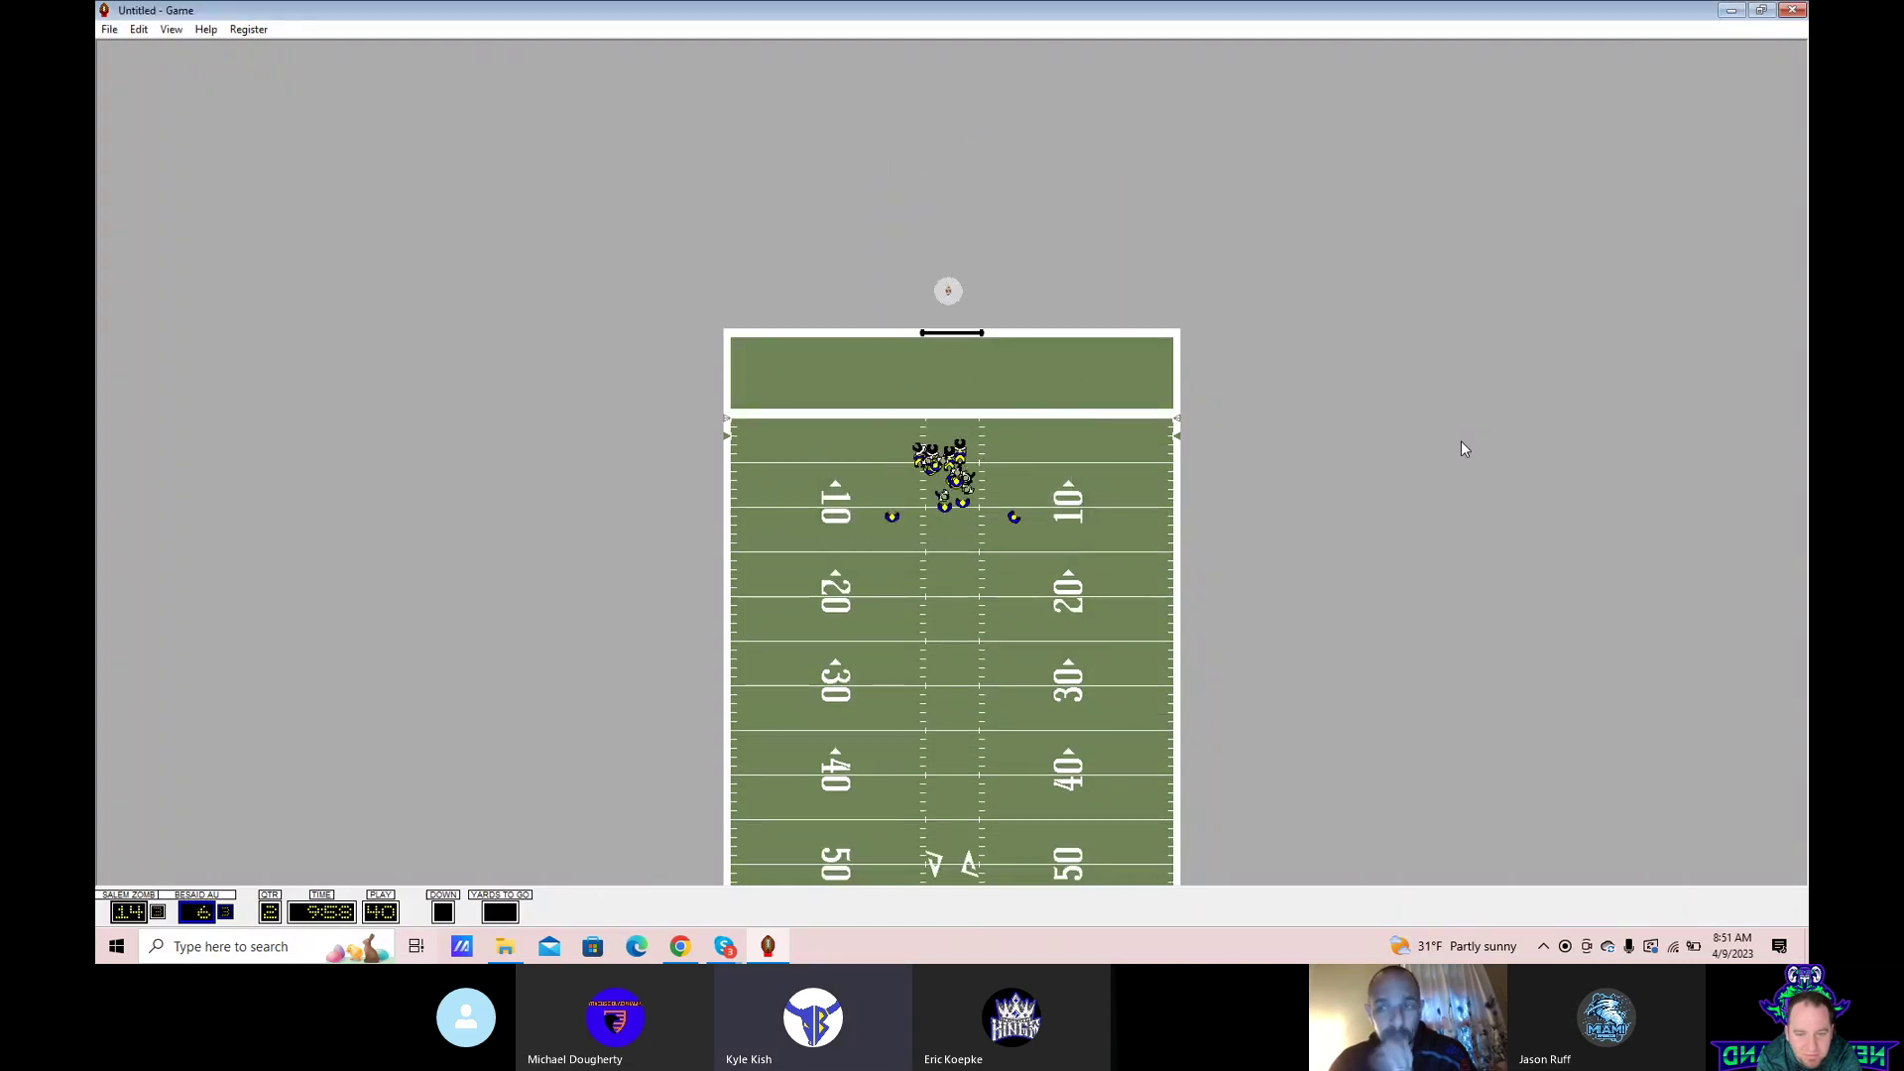
{"action": "key", "text": "Return"}
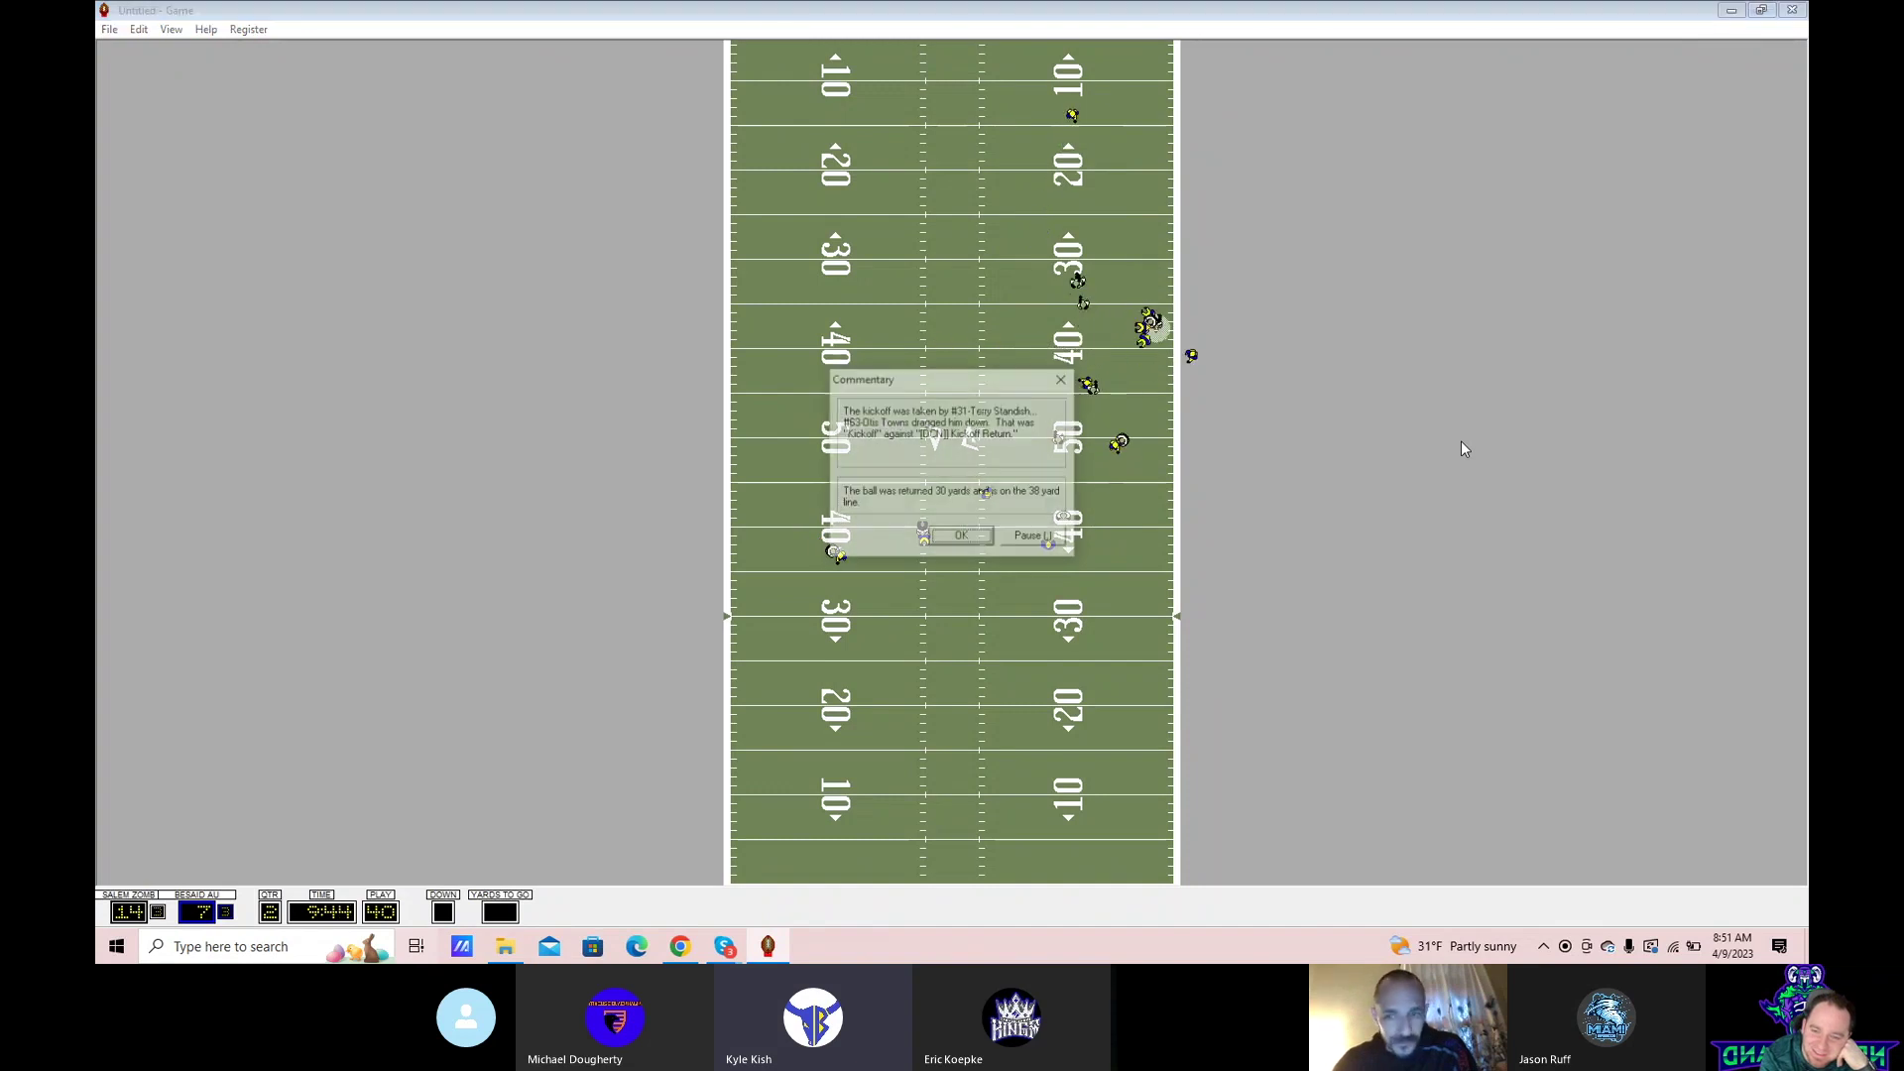
{"action": "key", "text": "Return"}
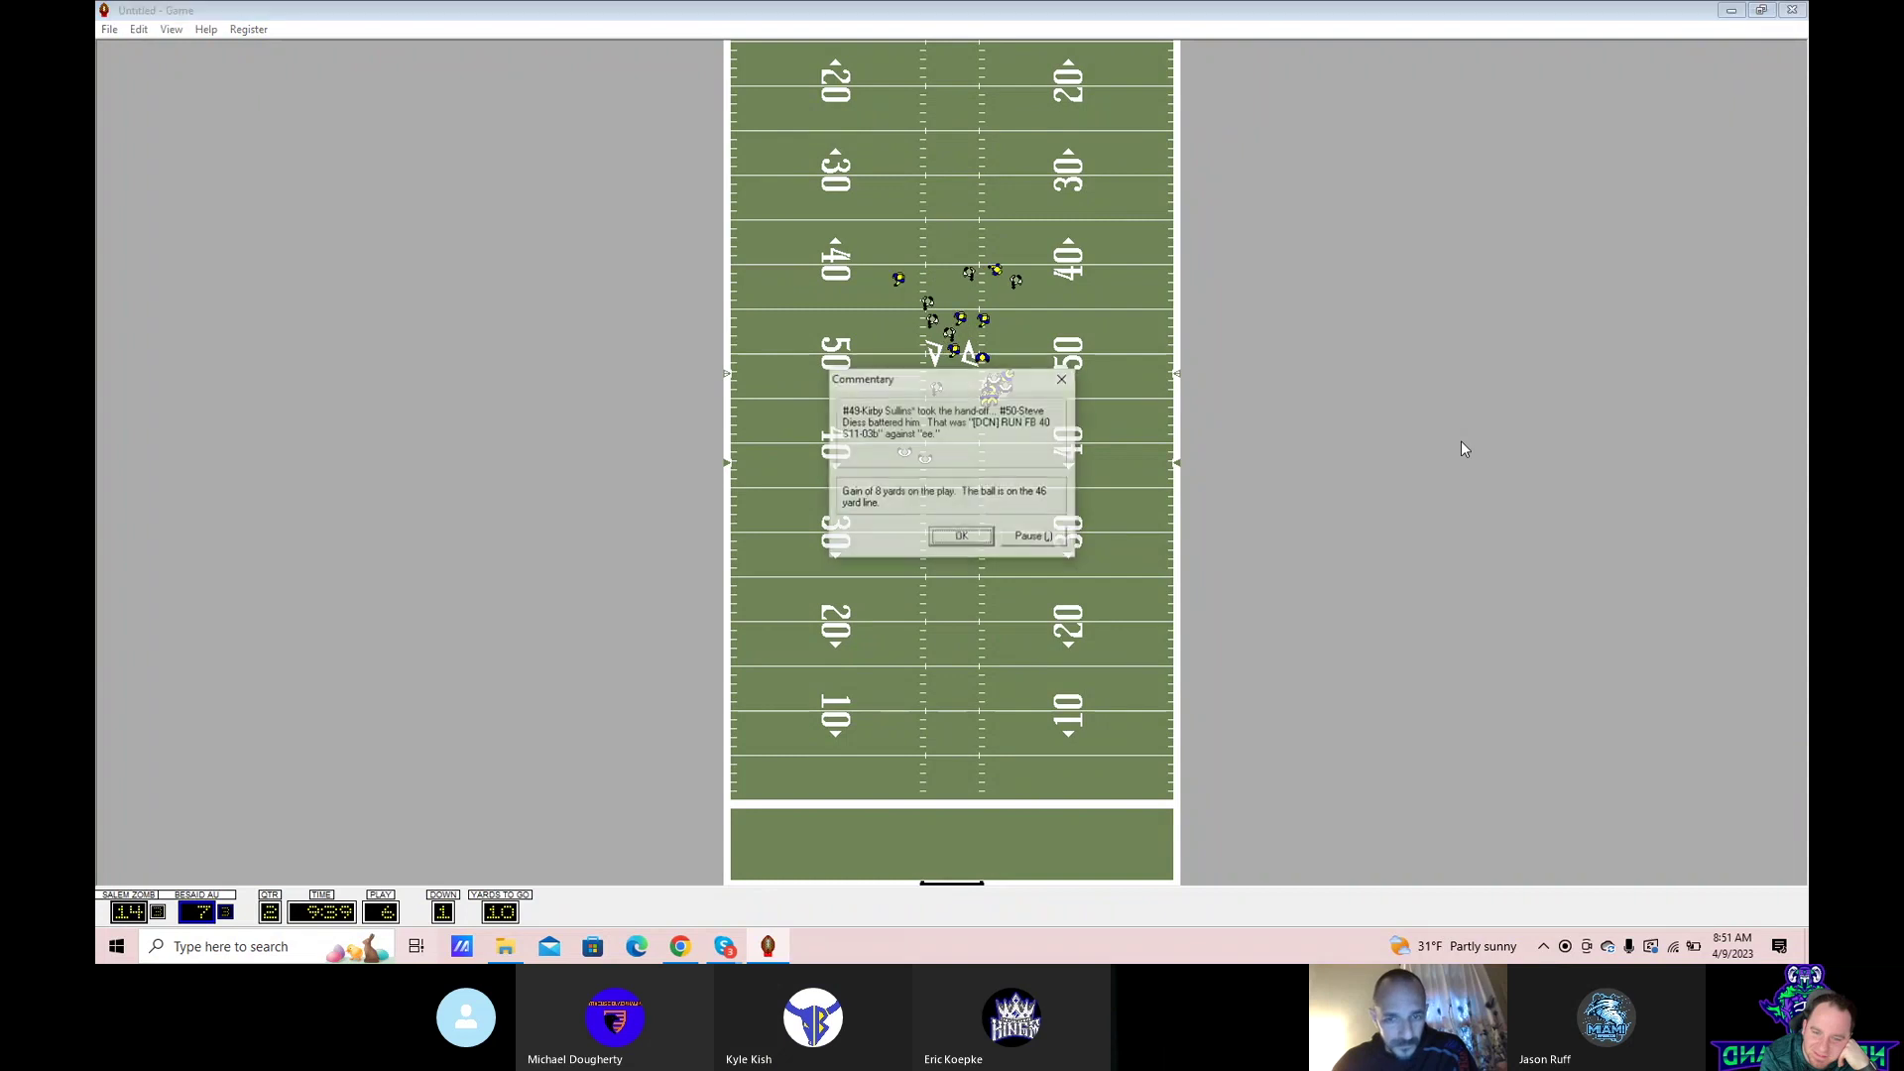
- Drive Salem inside the 10 with a 14-yard completion and score for 20-7
{"action": "key", "text": "Return"}
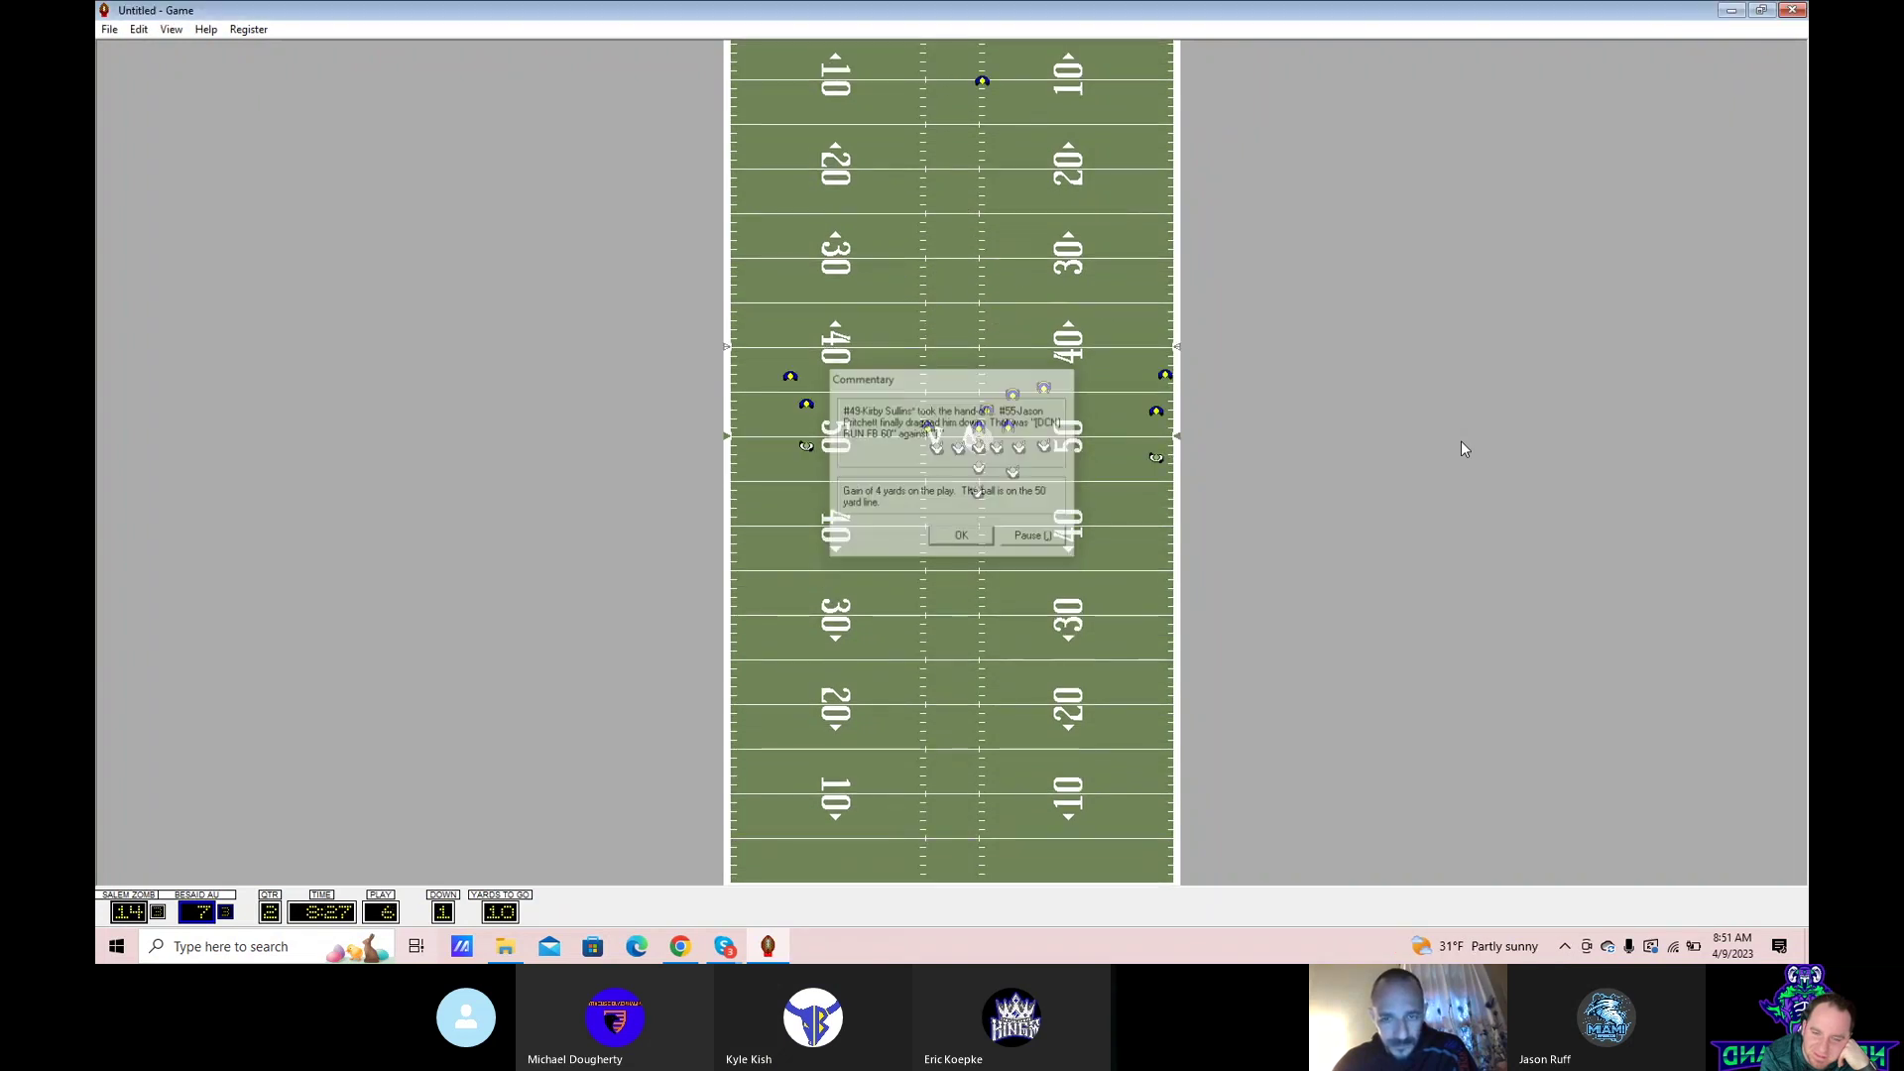
{"action": "key", "text": "Return"}
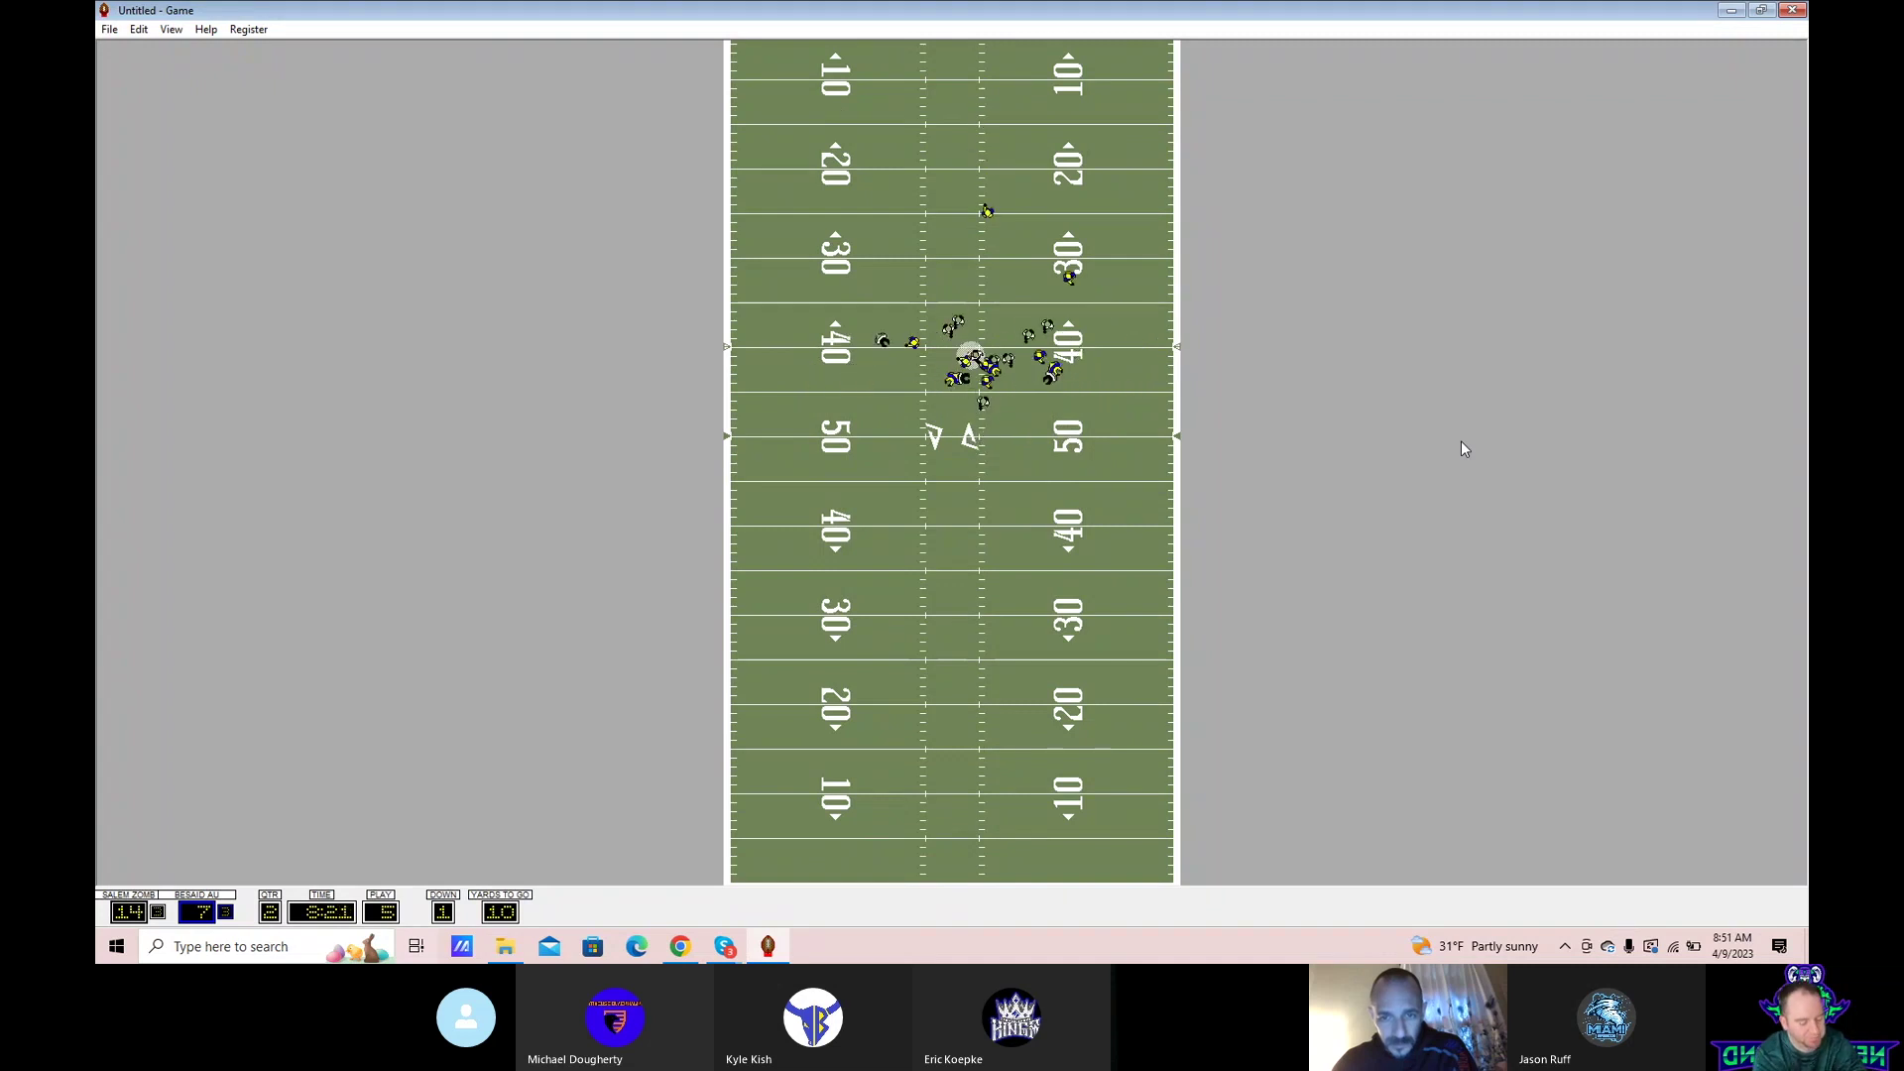
{"action": "key", "text": "Return"}
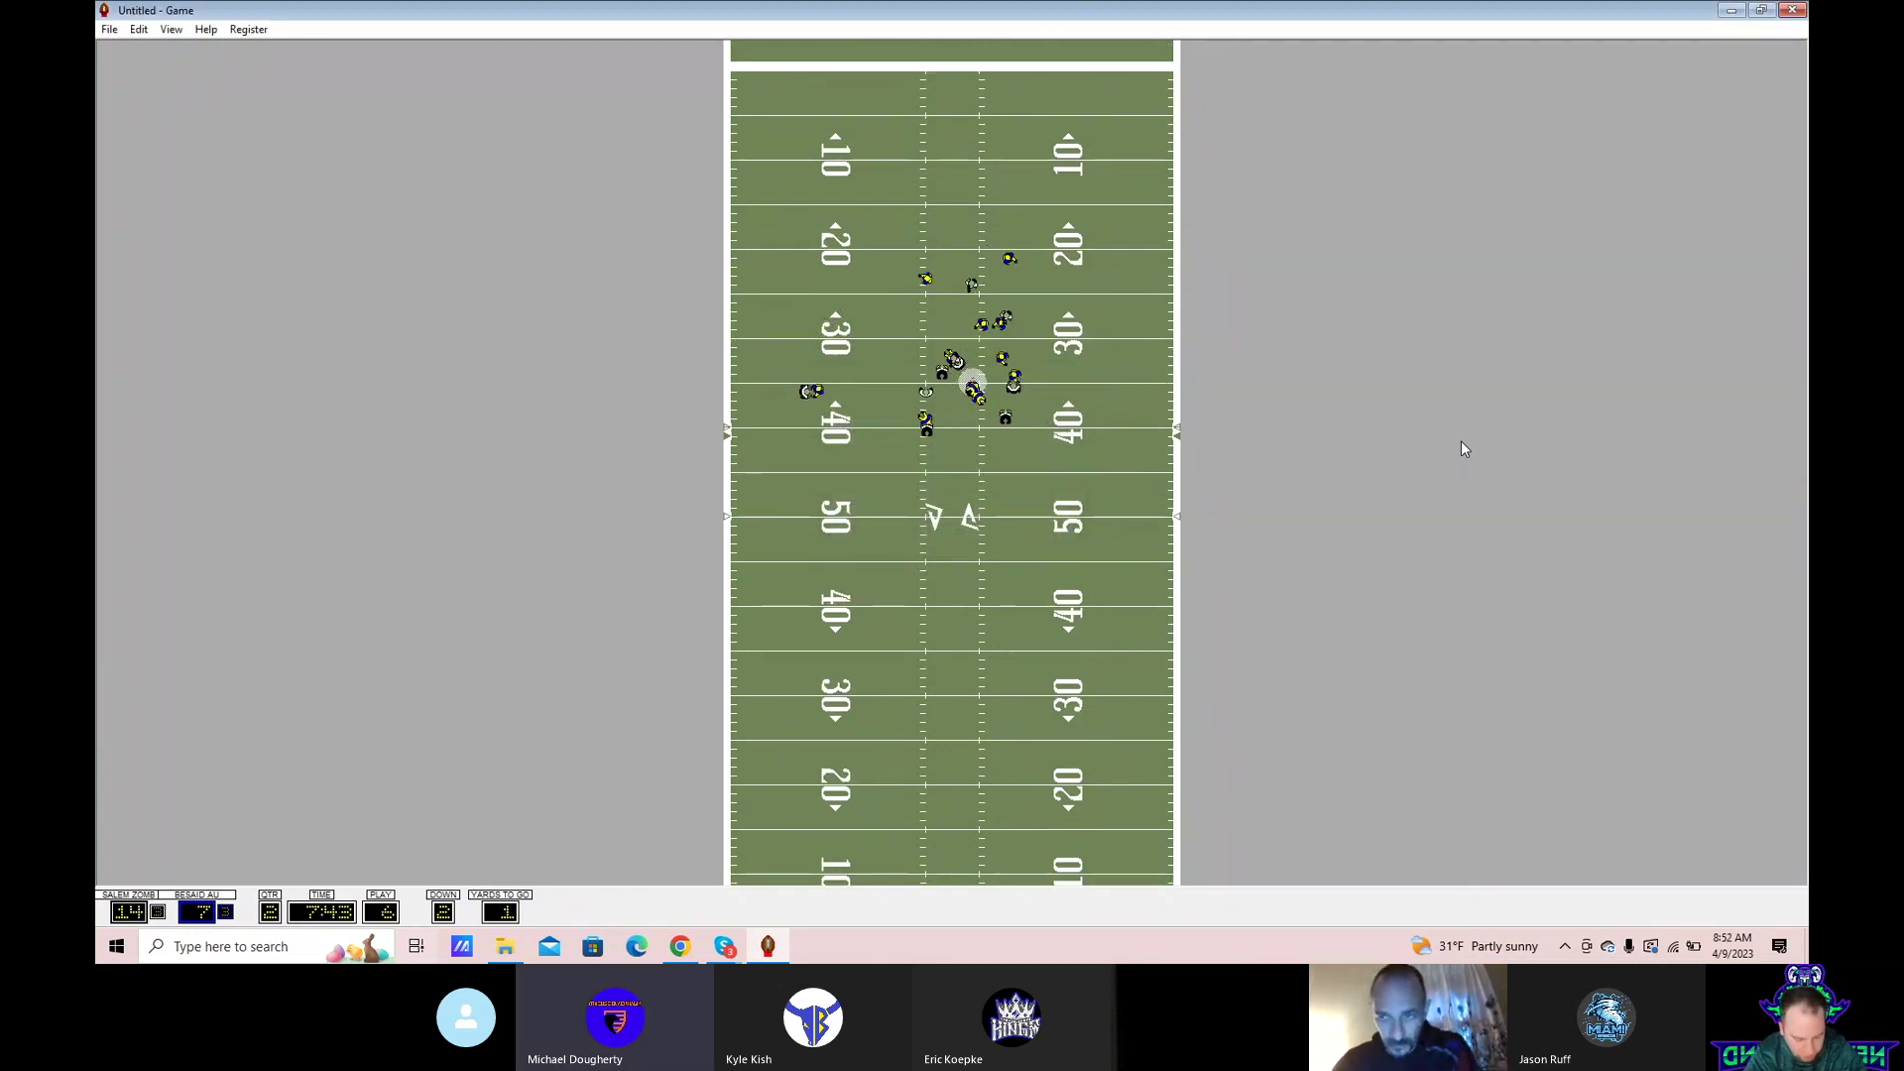
{"action": "key", "text": "Return"}
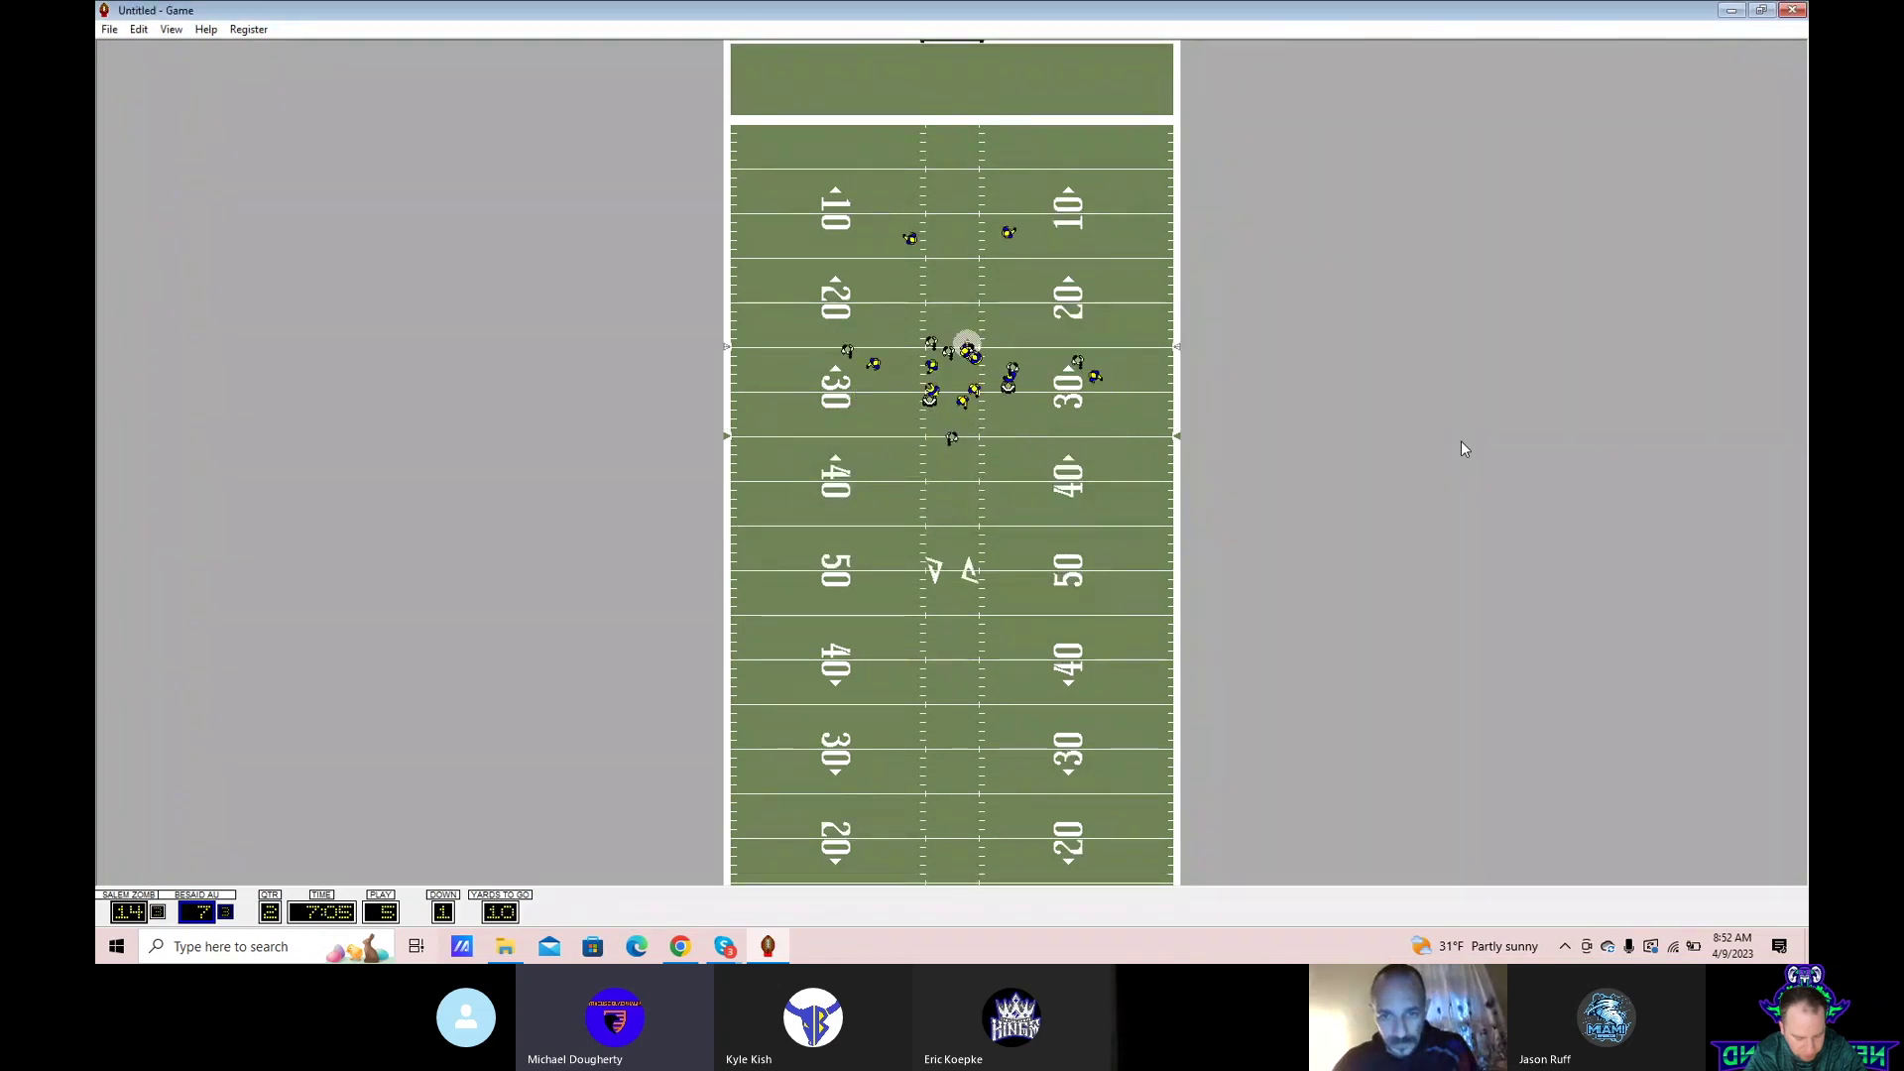
{"action": "key", "text": "Return"}
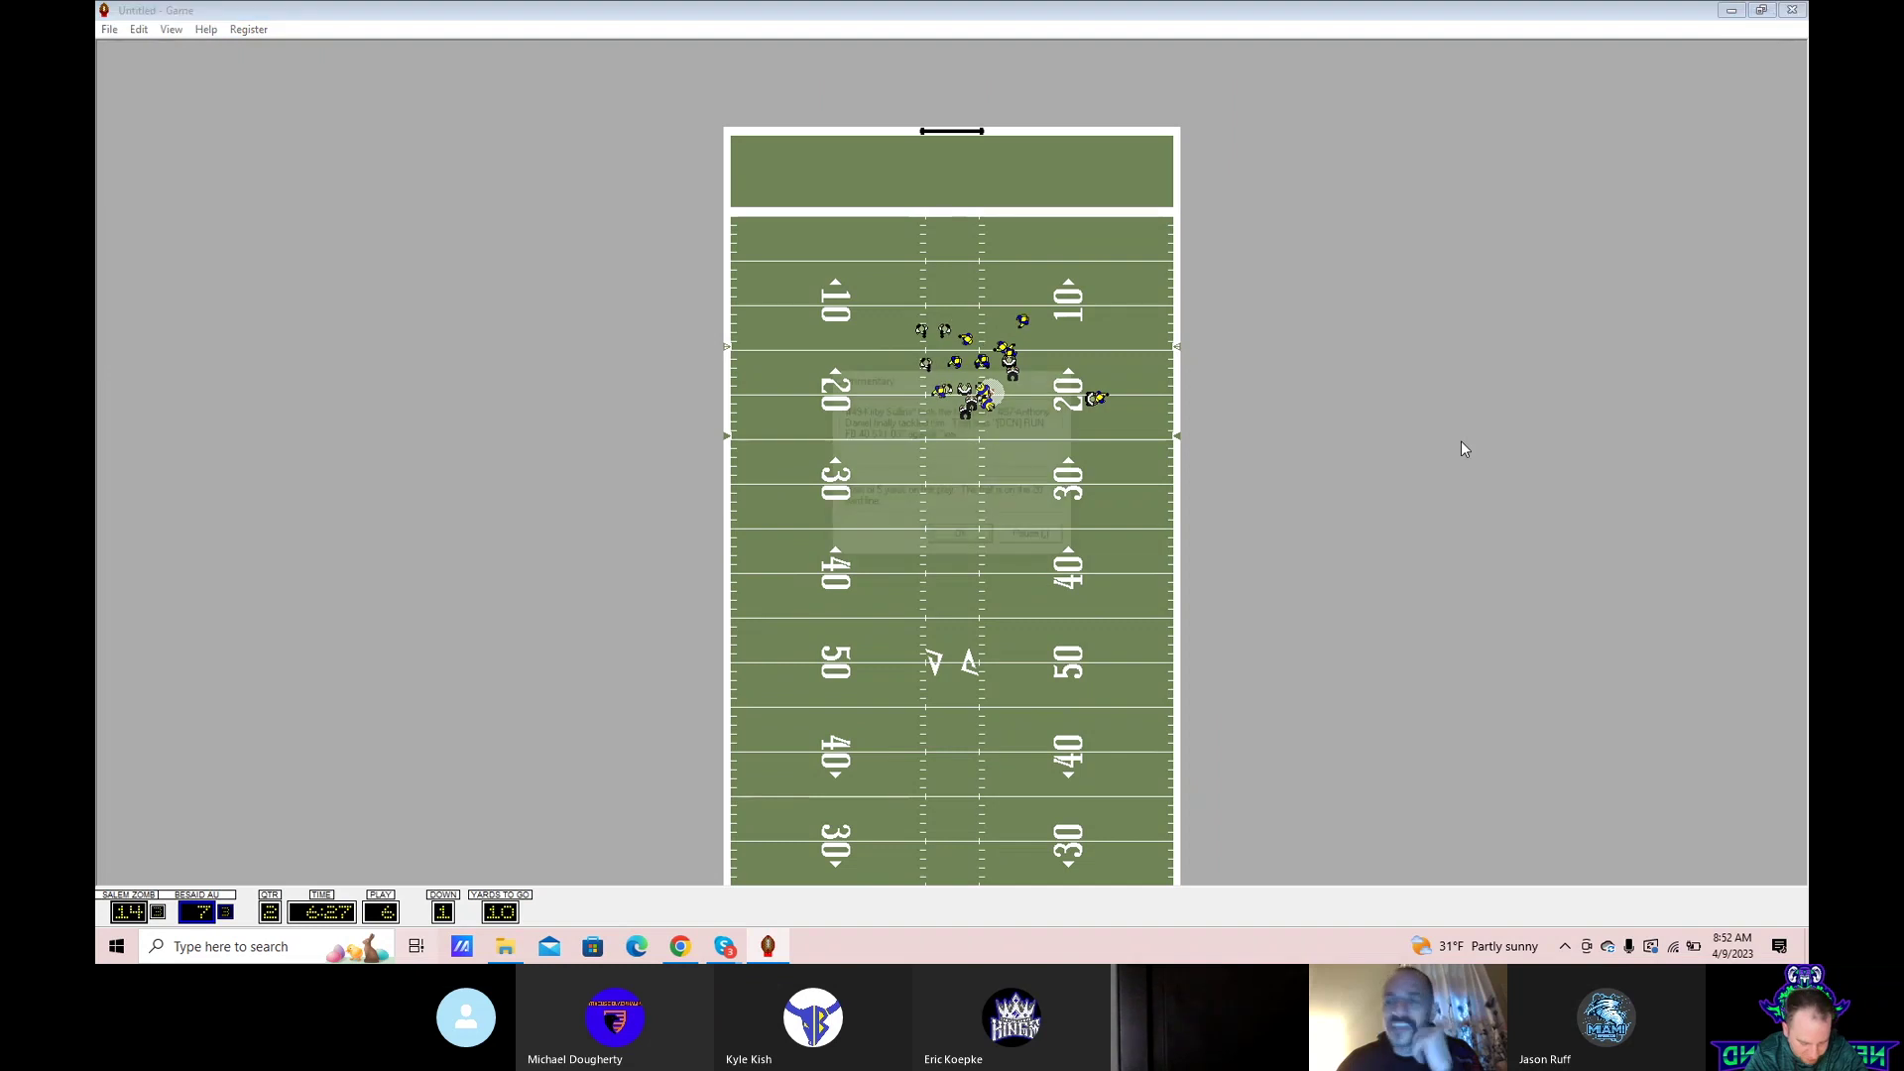
{"action": "key", "text": "Return"}
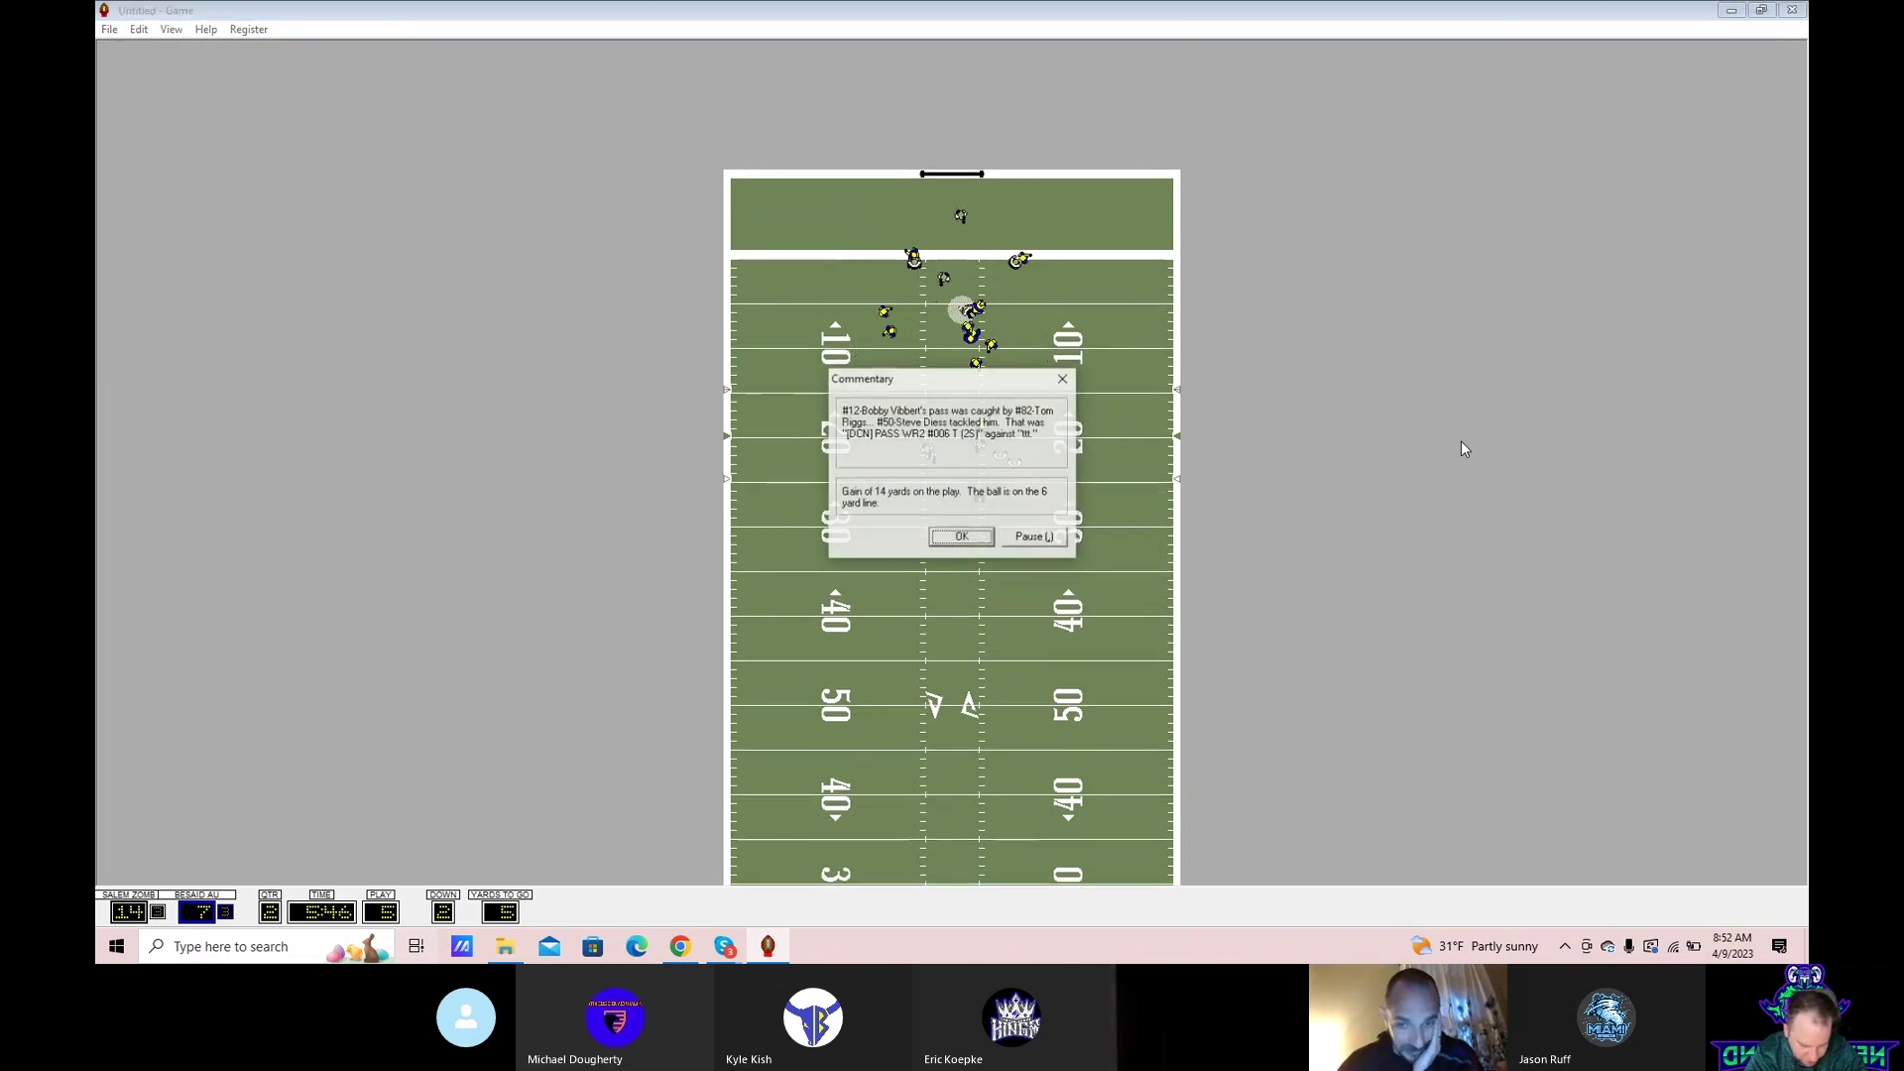
{"action": "key", "text": "Return"}
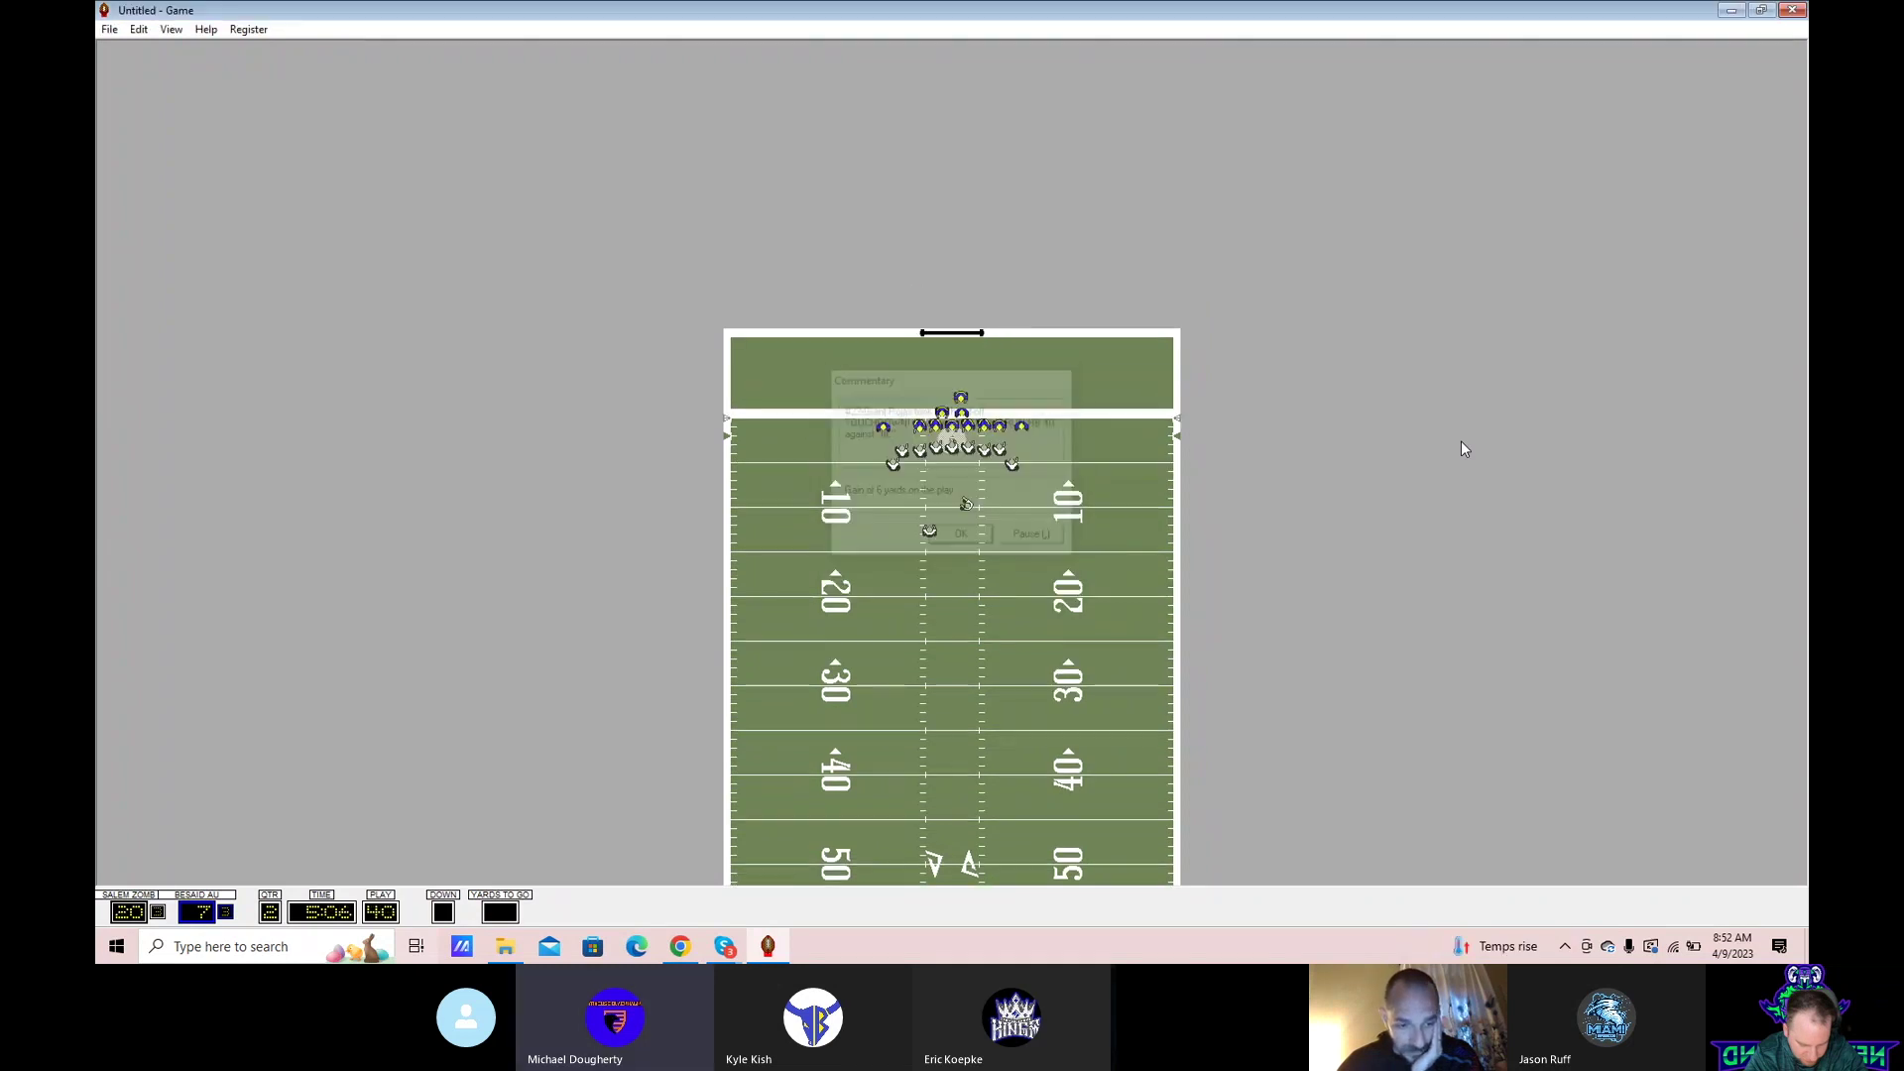
{"action": "key", "text": "Return"}
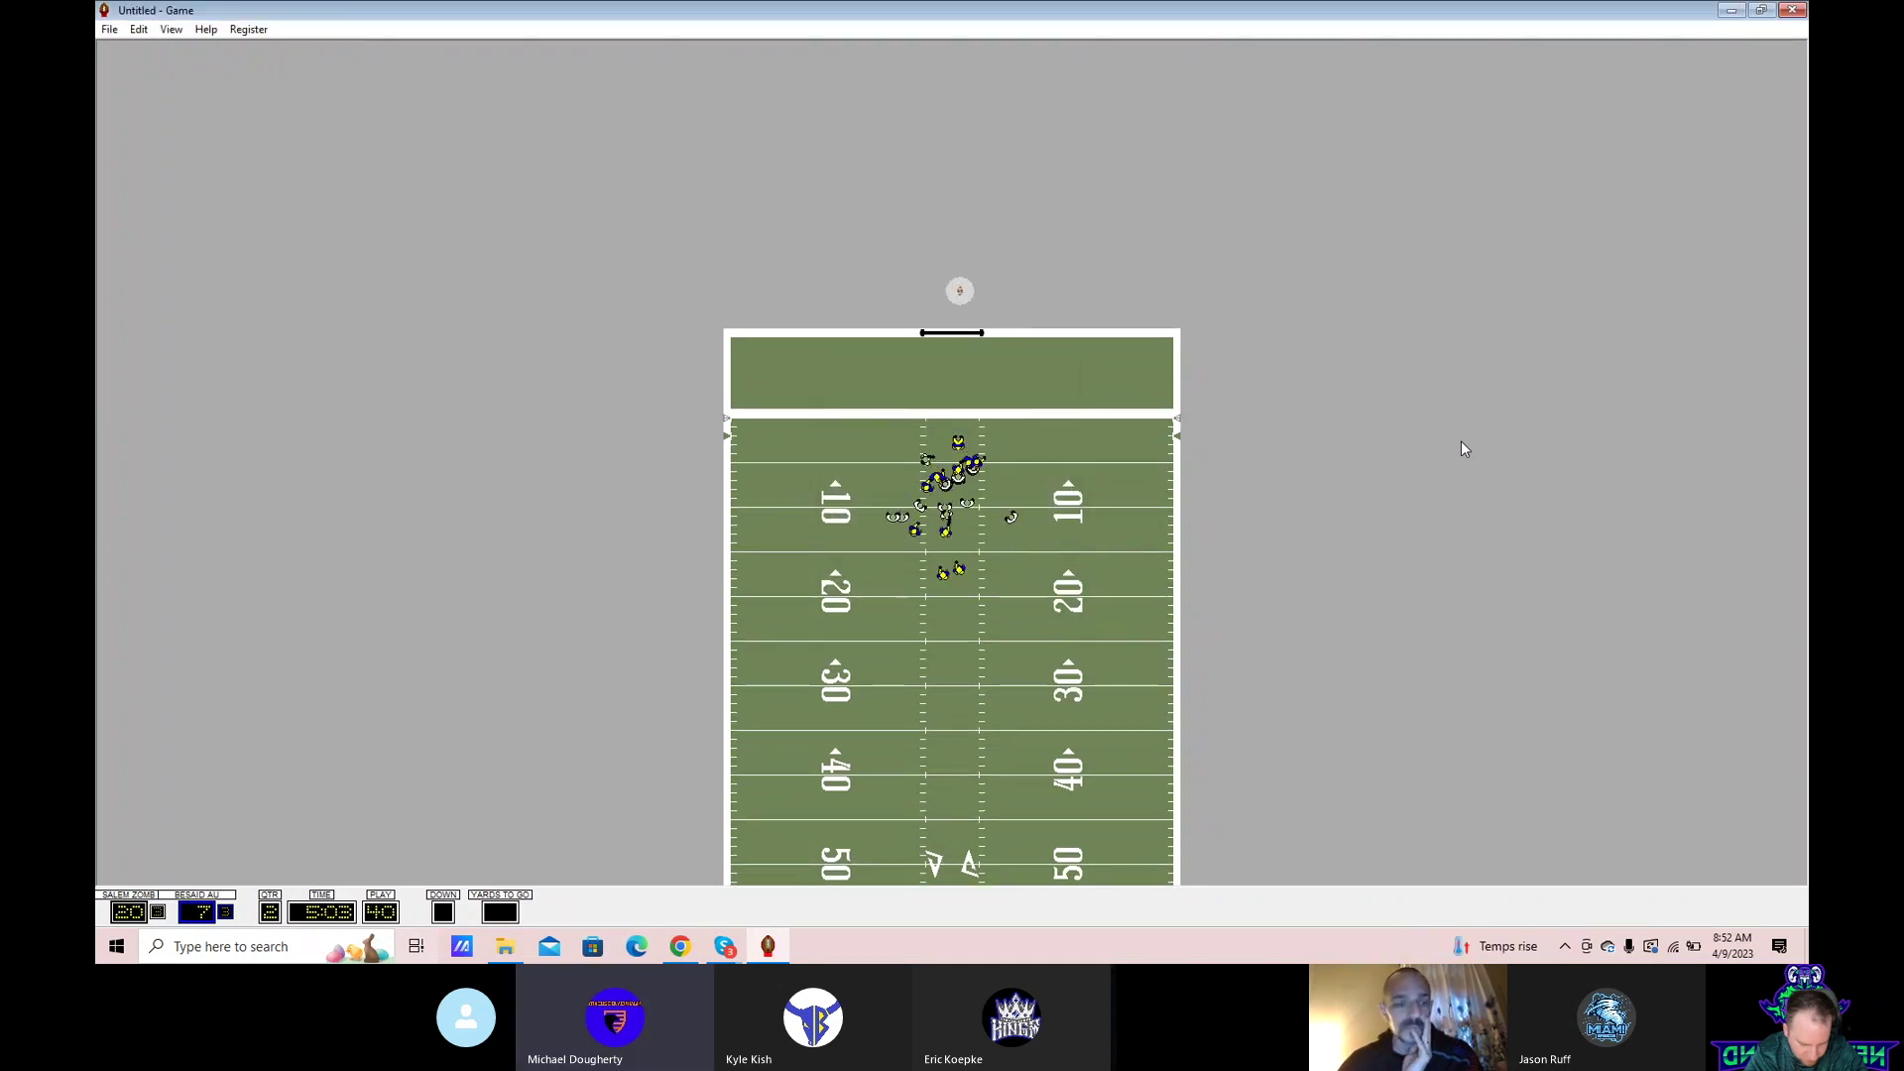
- Take Salem's extra point to 21-7, then run the kickoff and Besaid's early plays, including a 16-yard gain
{"action": "key", "text": "Return"}
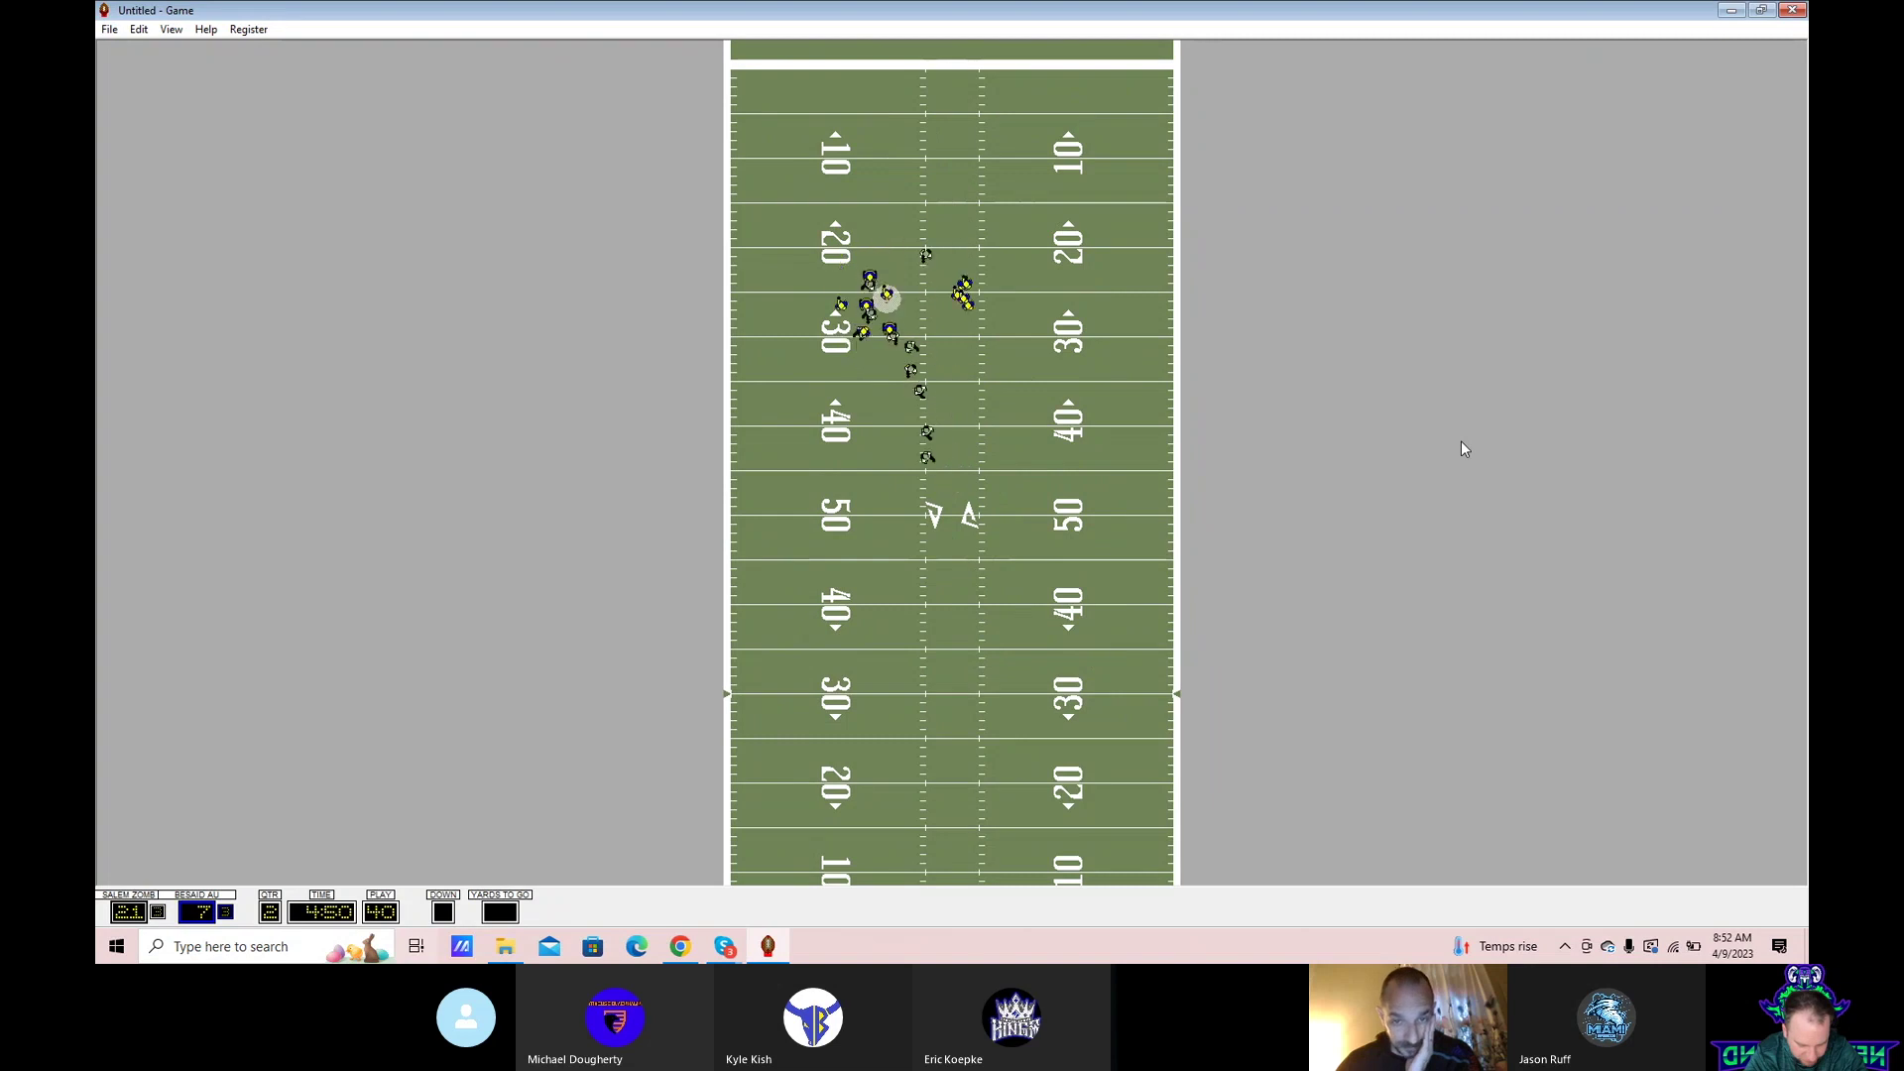
{"action": "key", "text": "Return"}
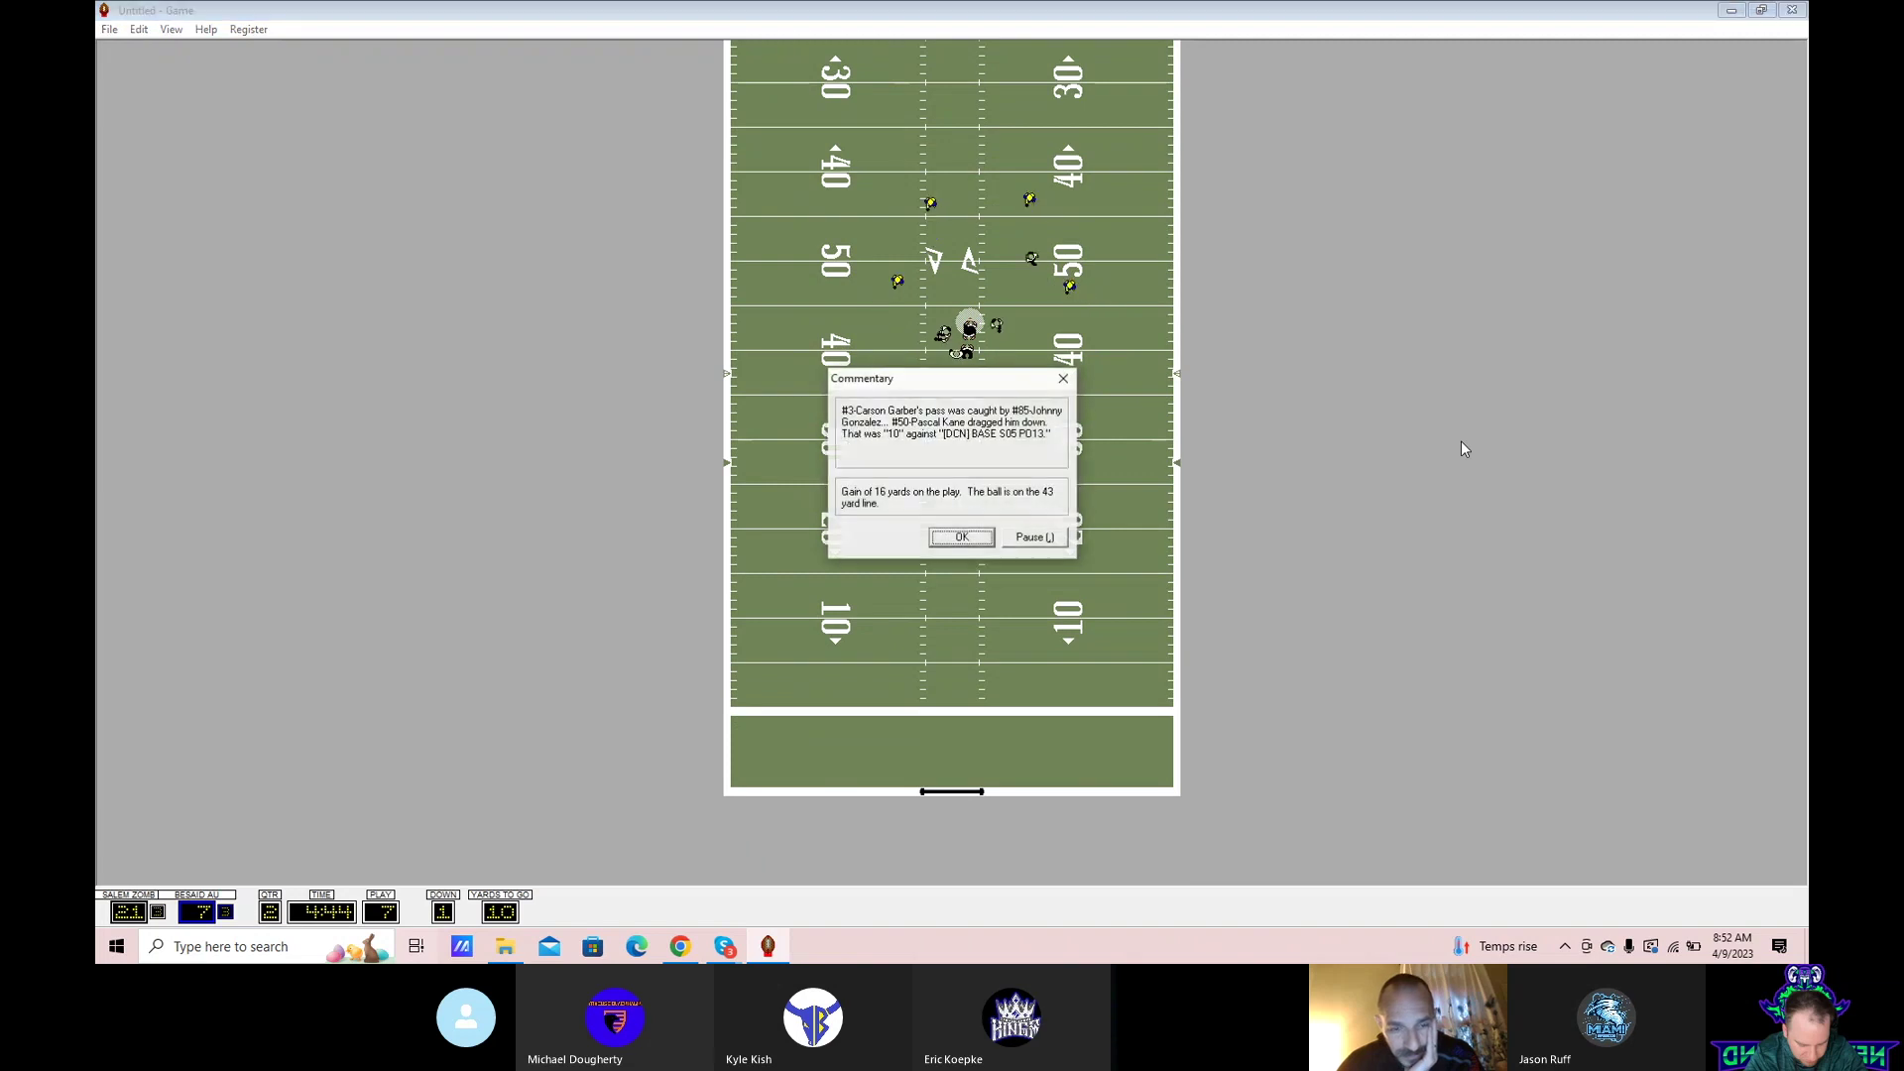
{"action": "key", "text": "Return"}
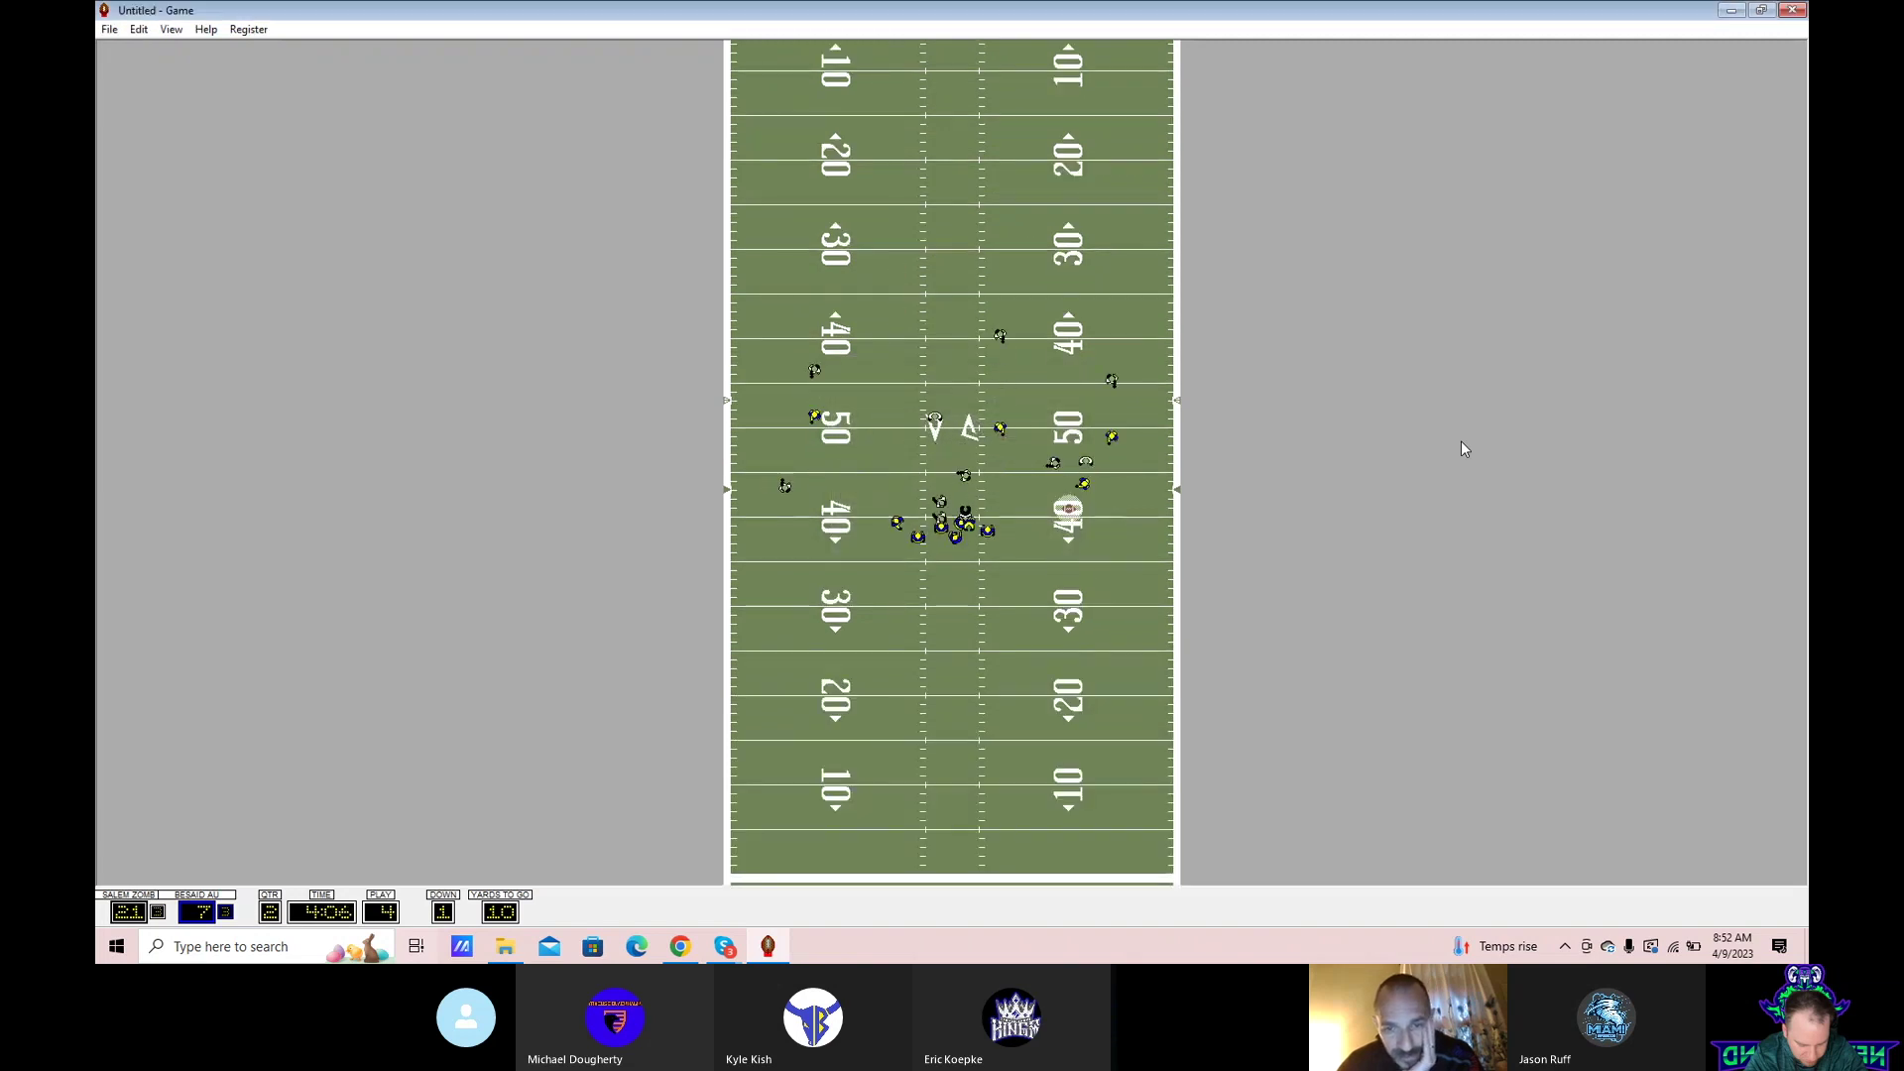
{"action": "key", "text": "Return"}
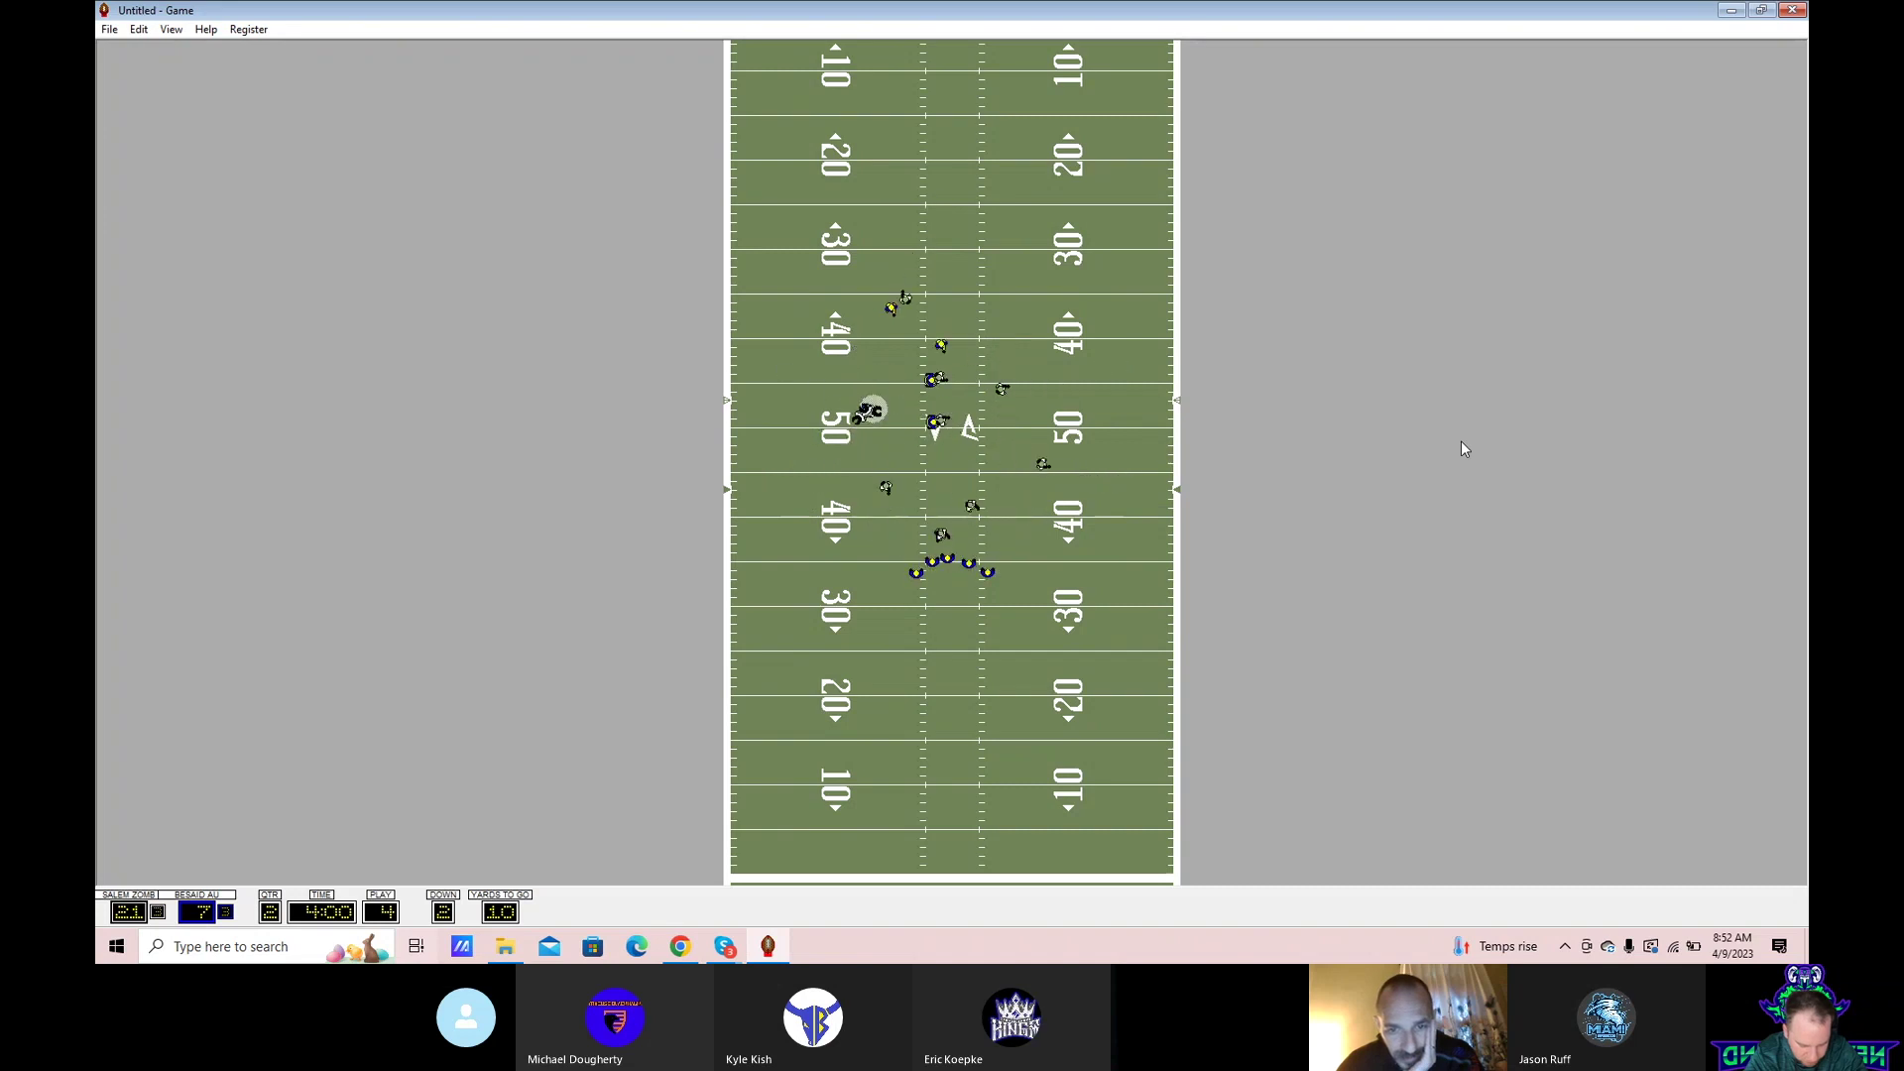
{"action": "key", "text": "Return"}
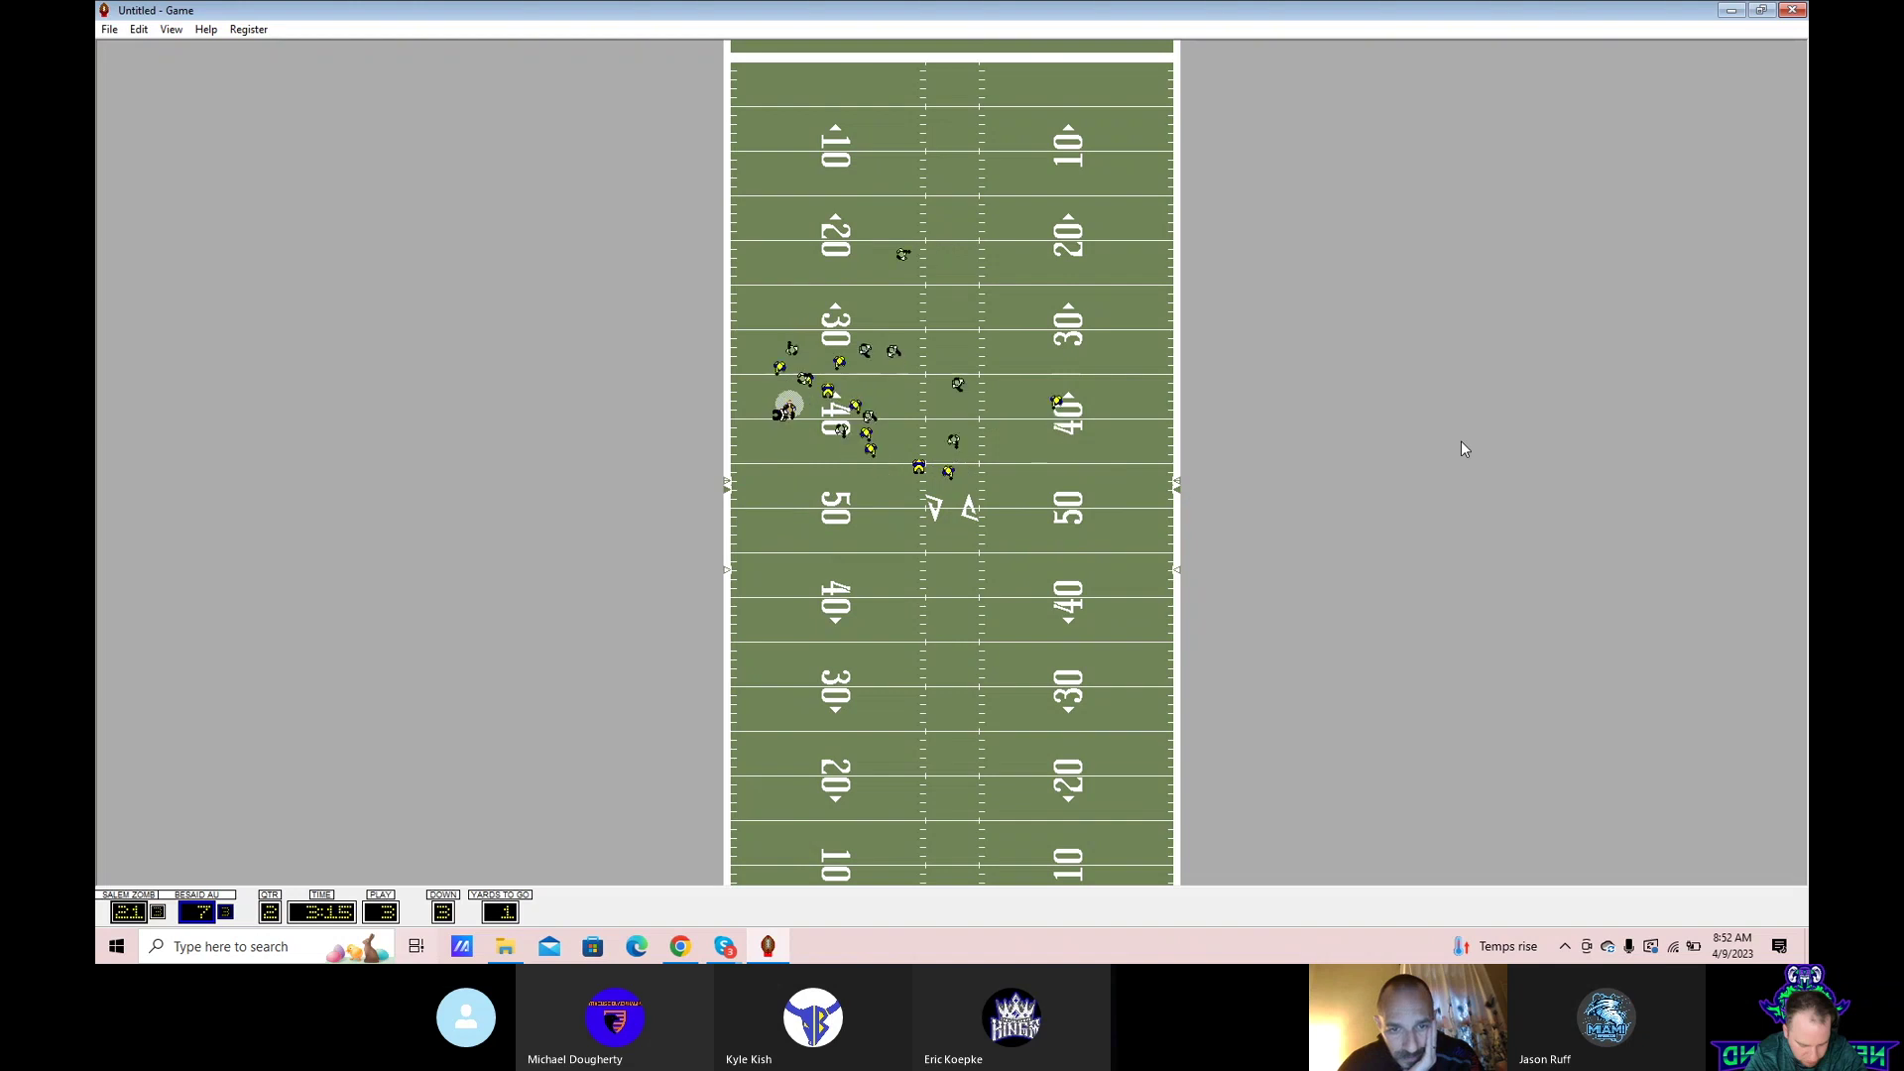
{"action": "key", "text": "Return"}
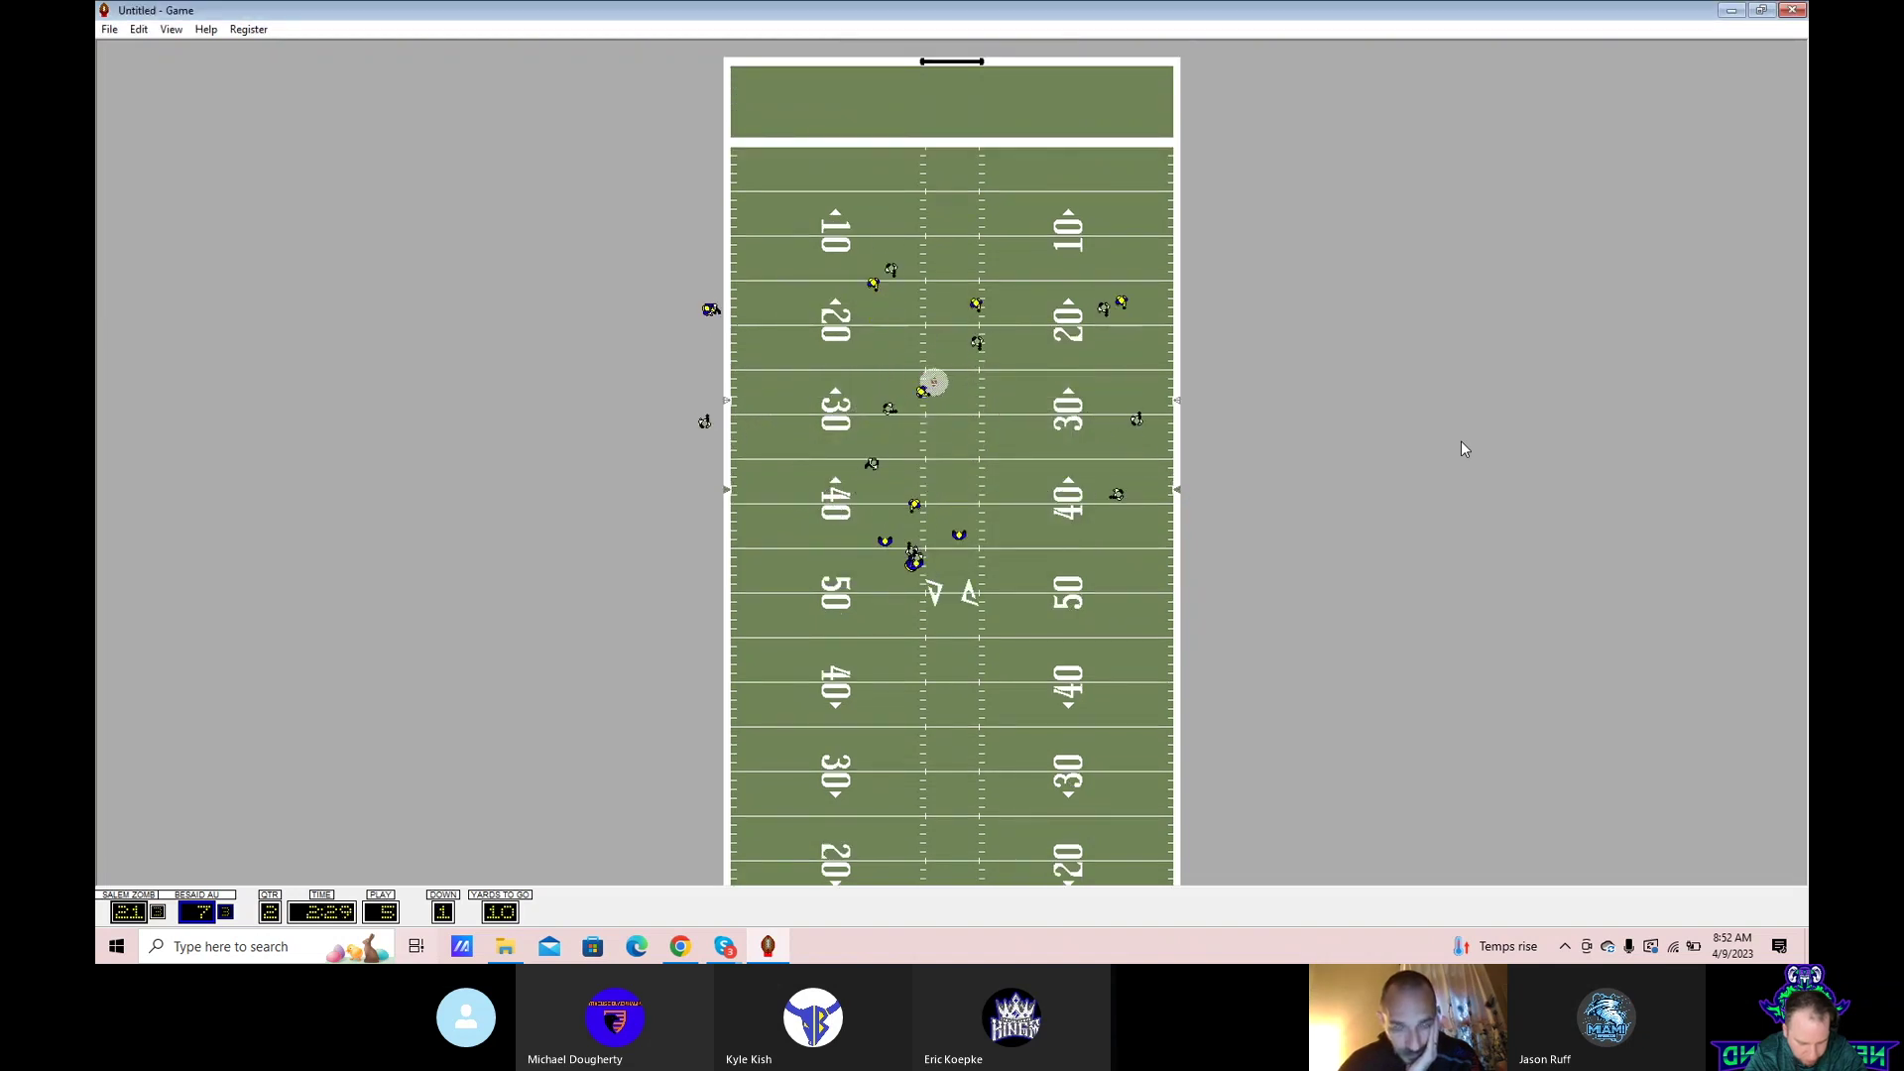
- Advance Besaid's drive with an 11-yard lateral and score at the goal line, 21-13
{"action": "key", "text": "Return"}
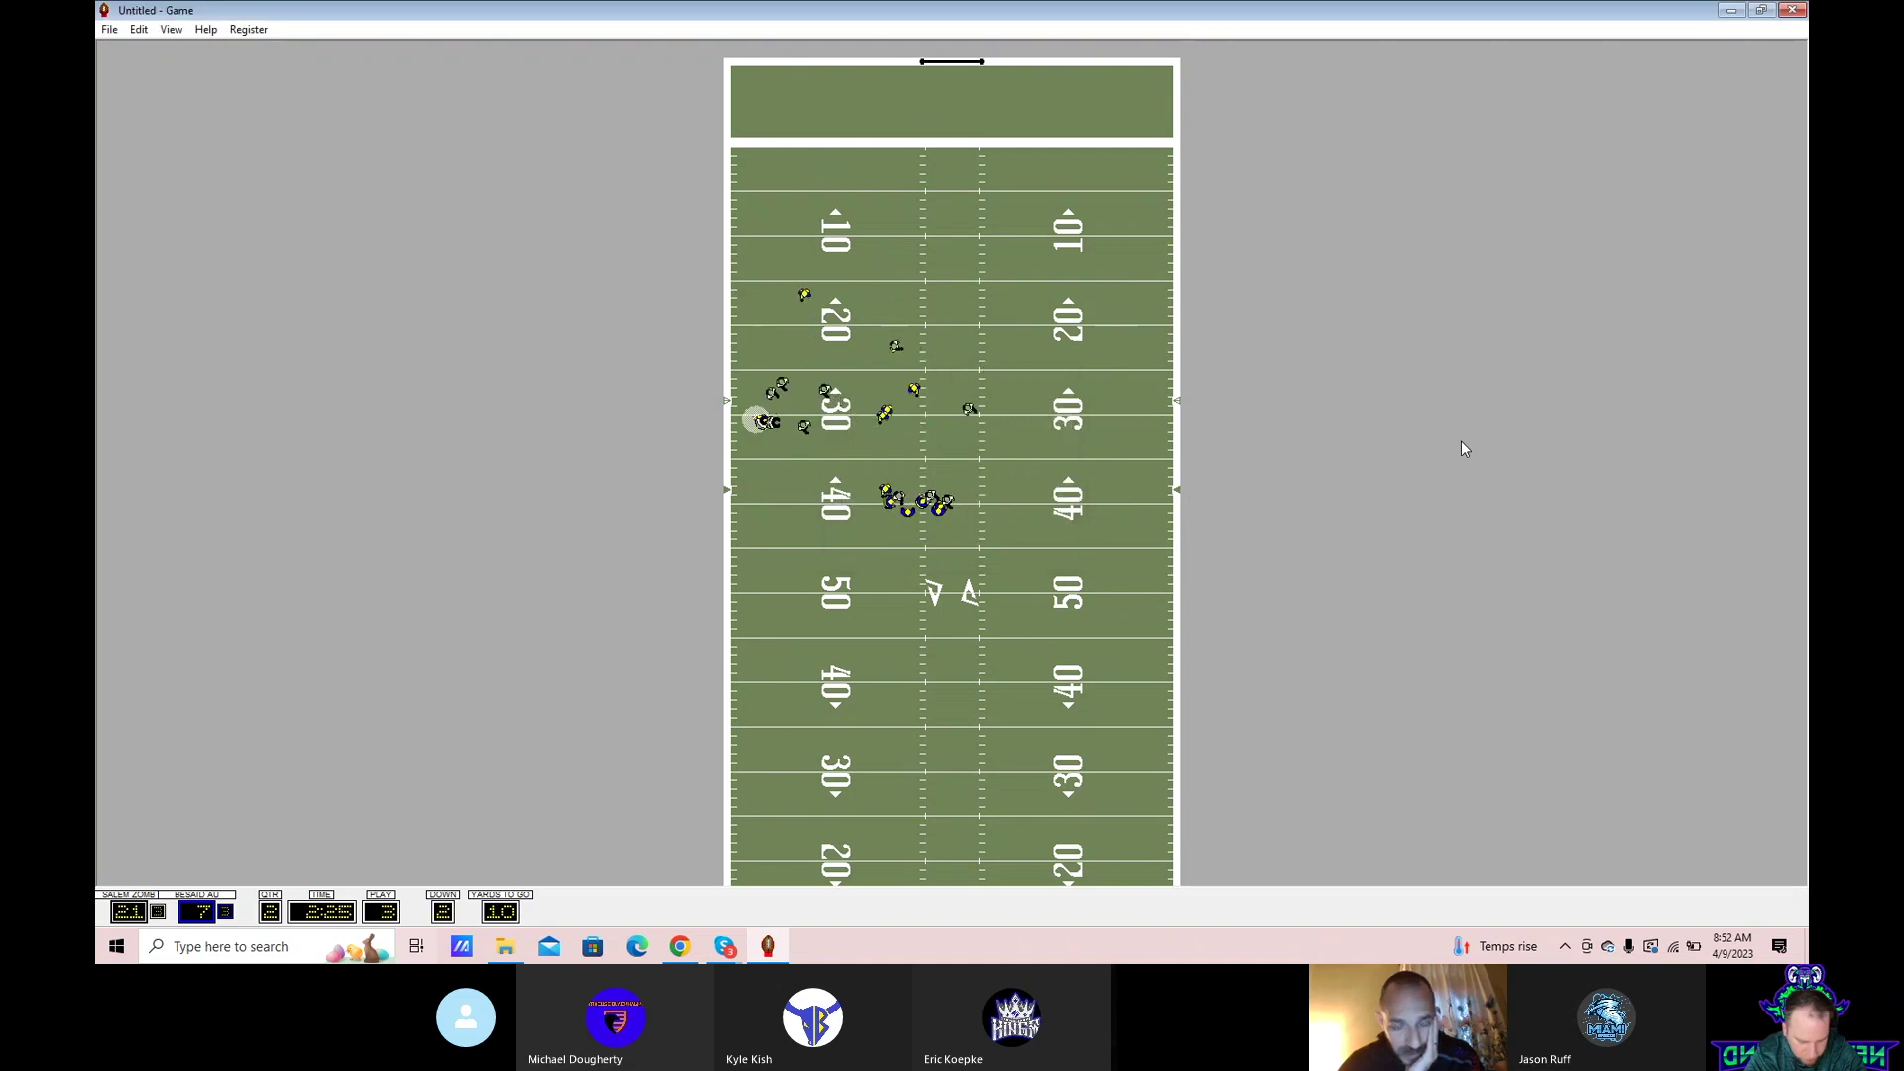
{"action": "key", "text": "Return"}
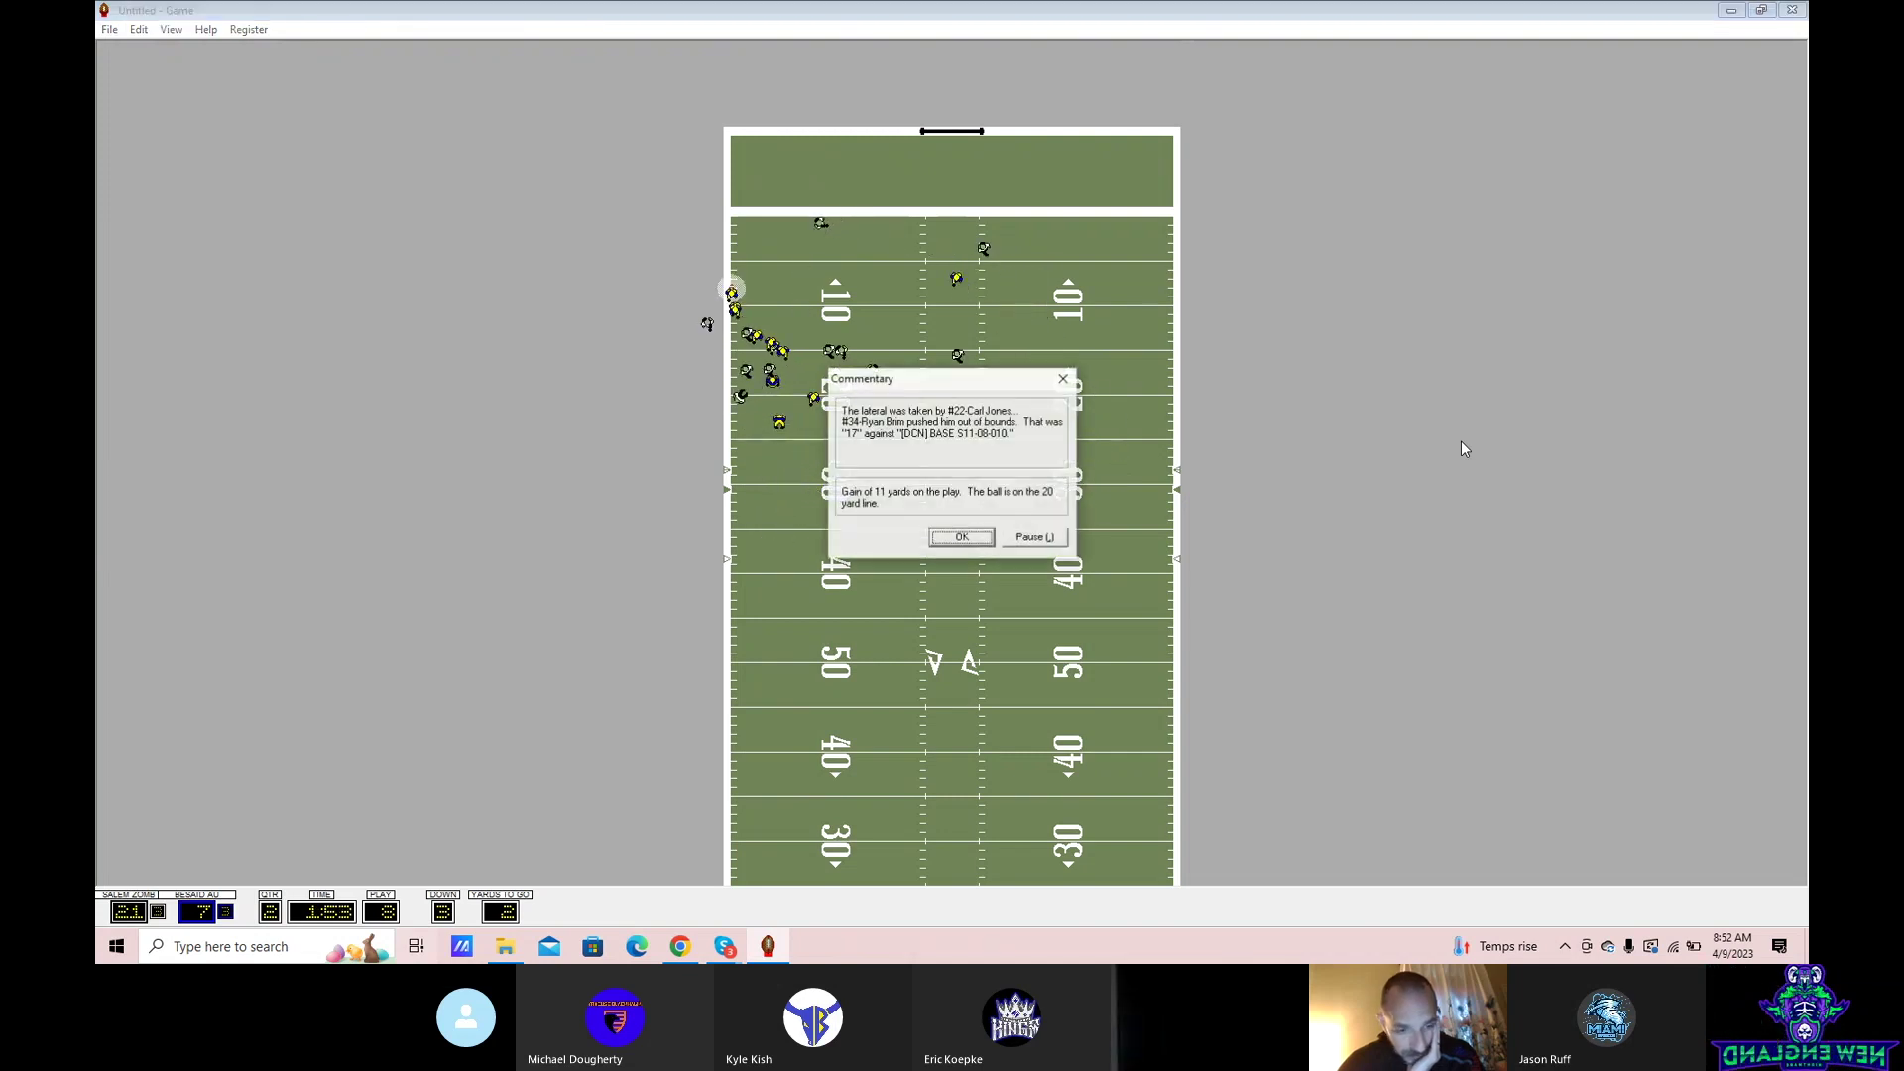
{"action": "key", "text": "Return"}
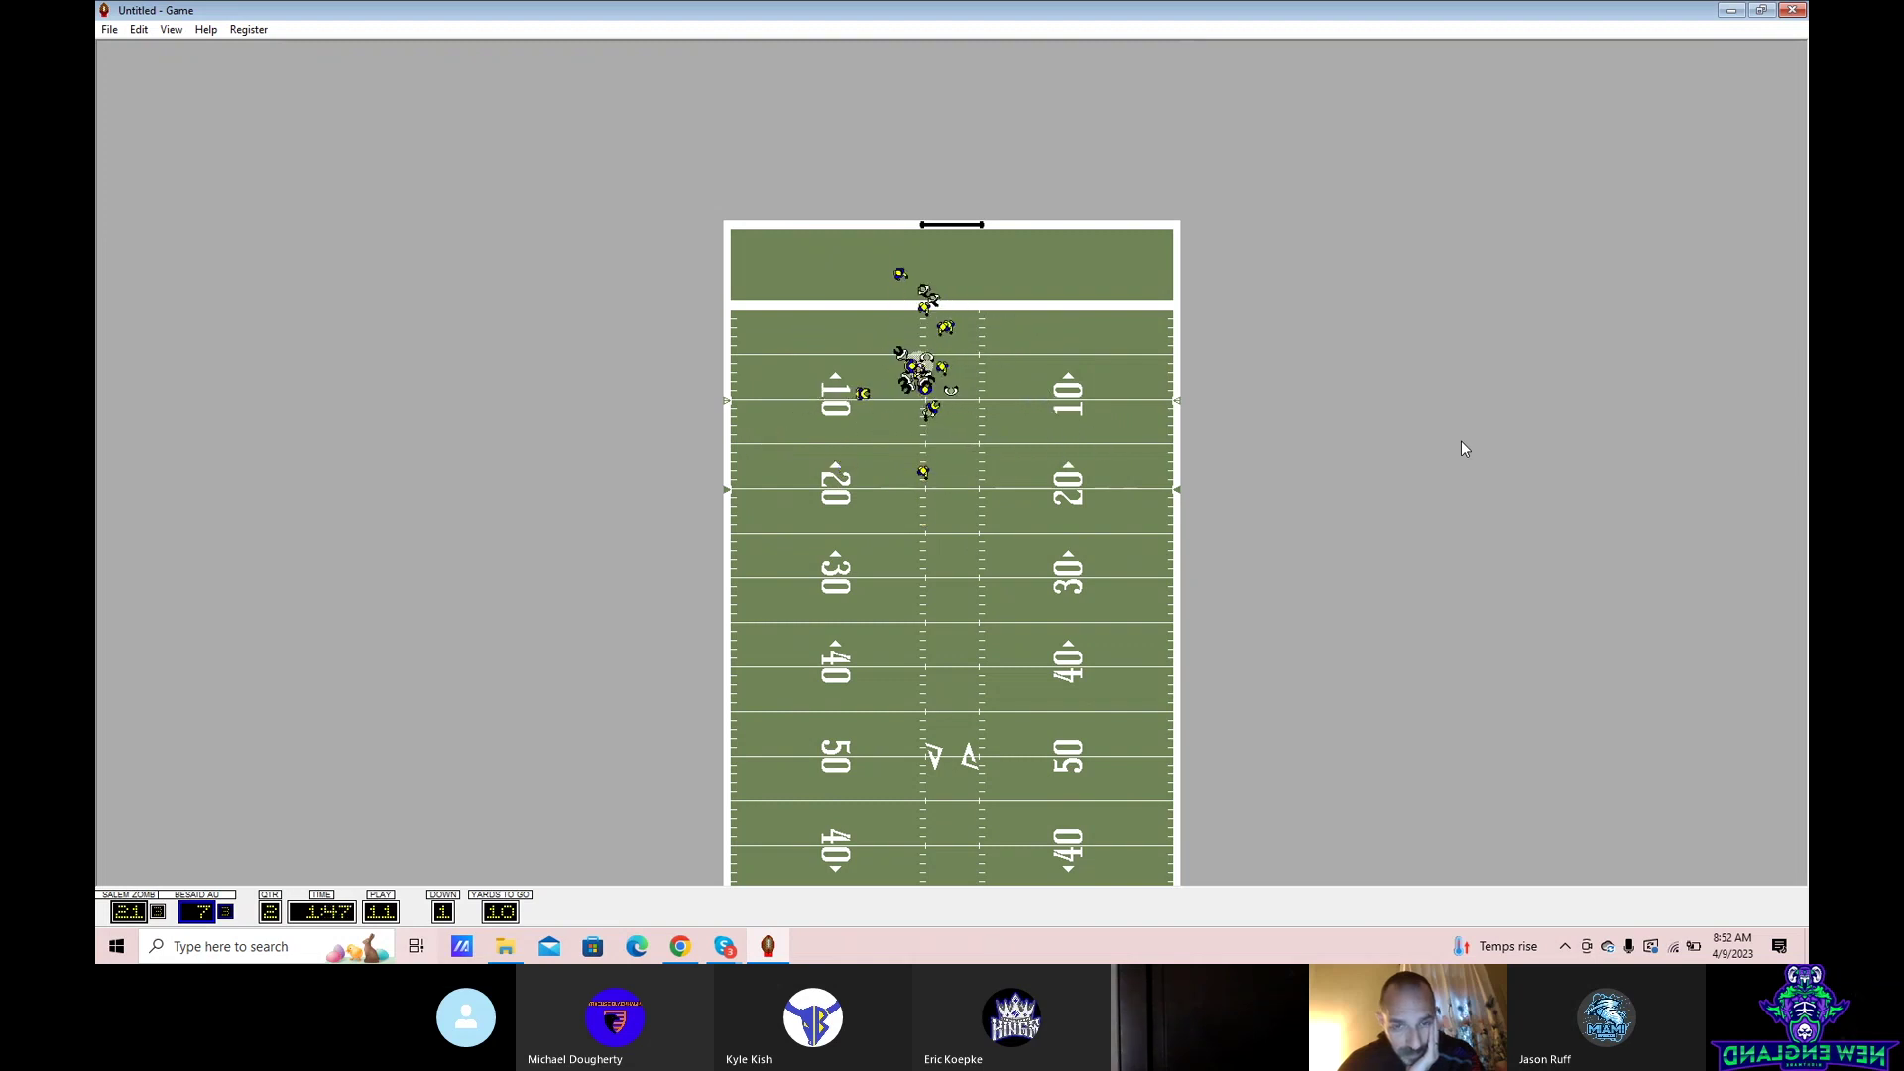
{"action": "key", "text": "Return"}
{"action": "key", "text": "Return"}
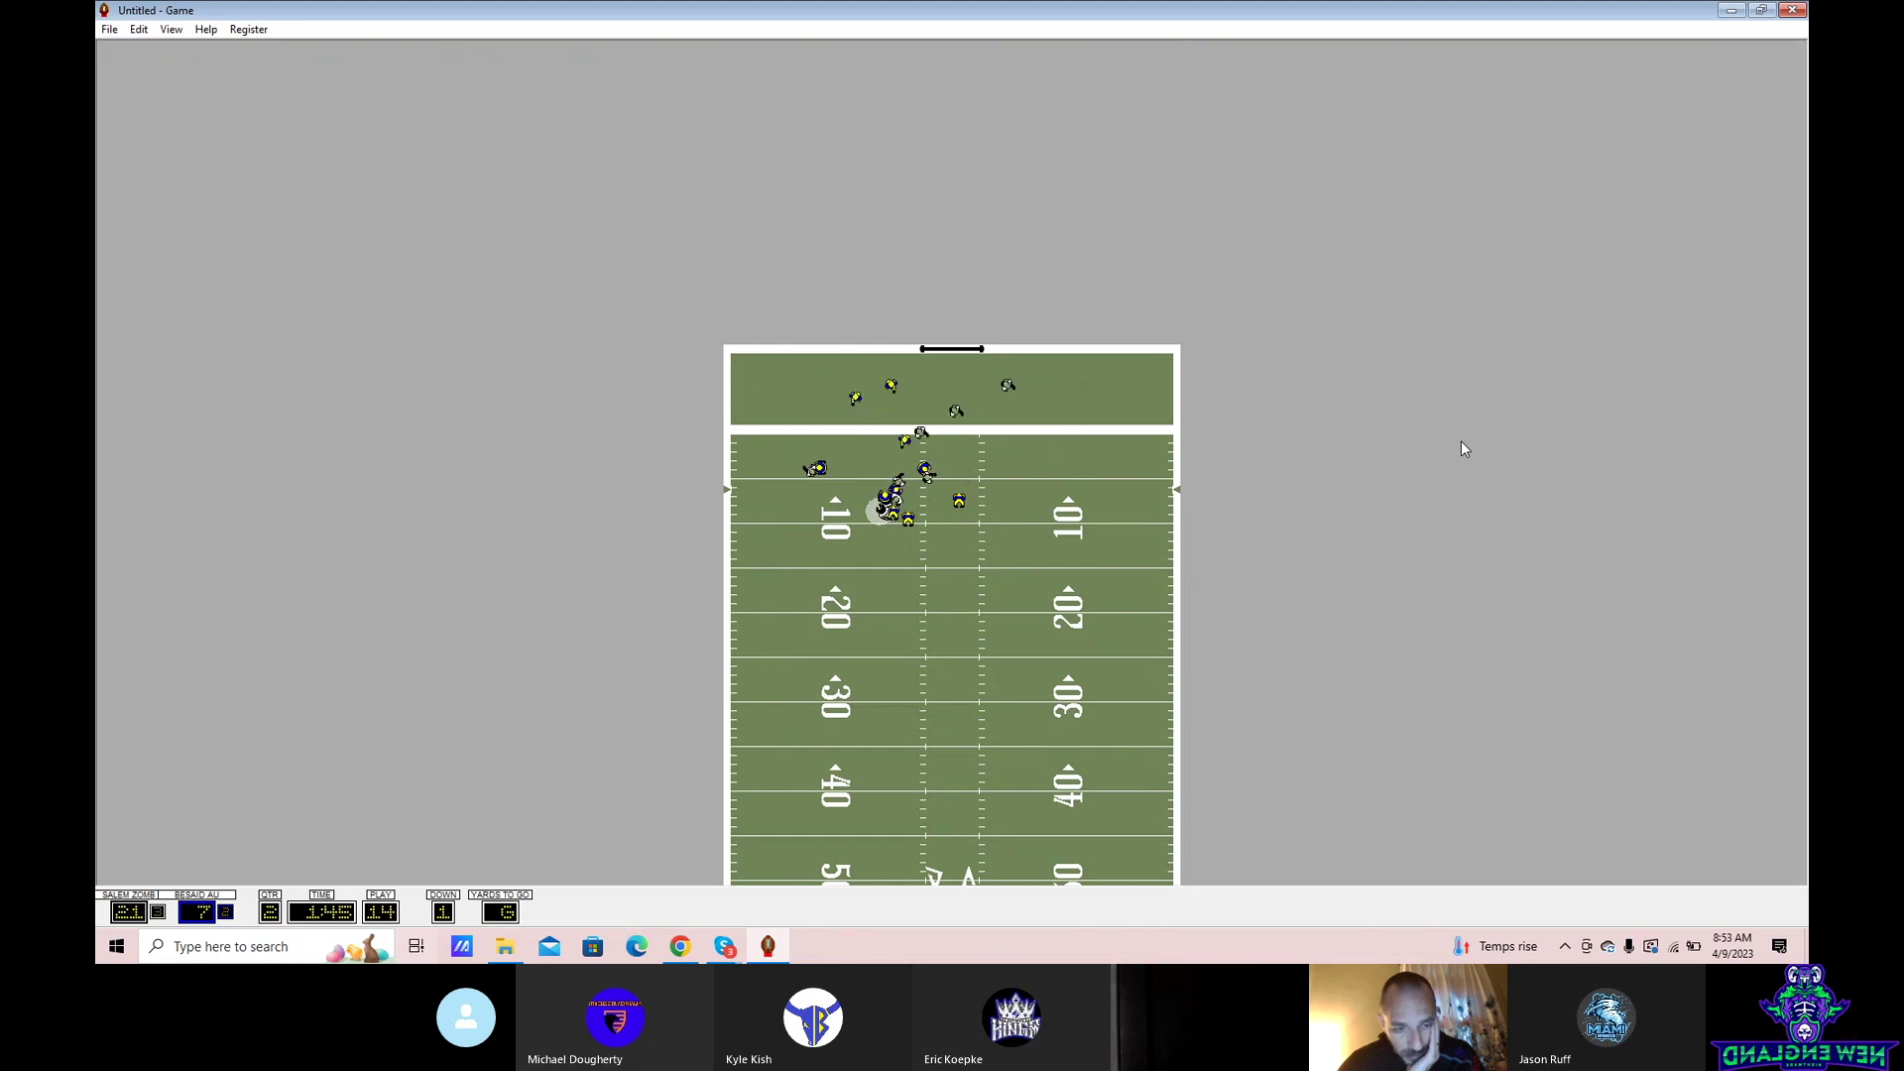
{"action": "key", "text": "Return"}
{"action": "key", "text": "Return"}
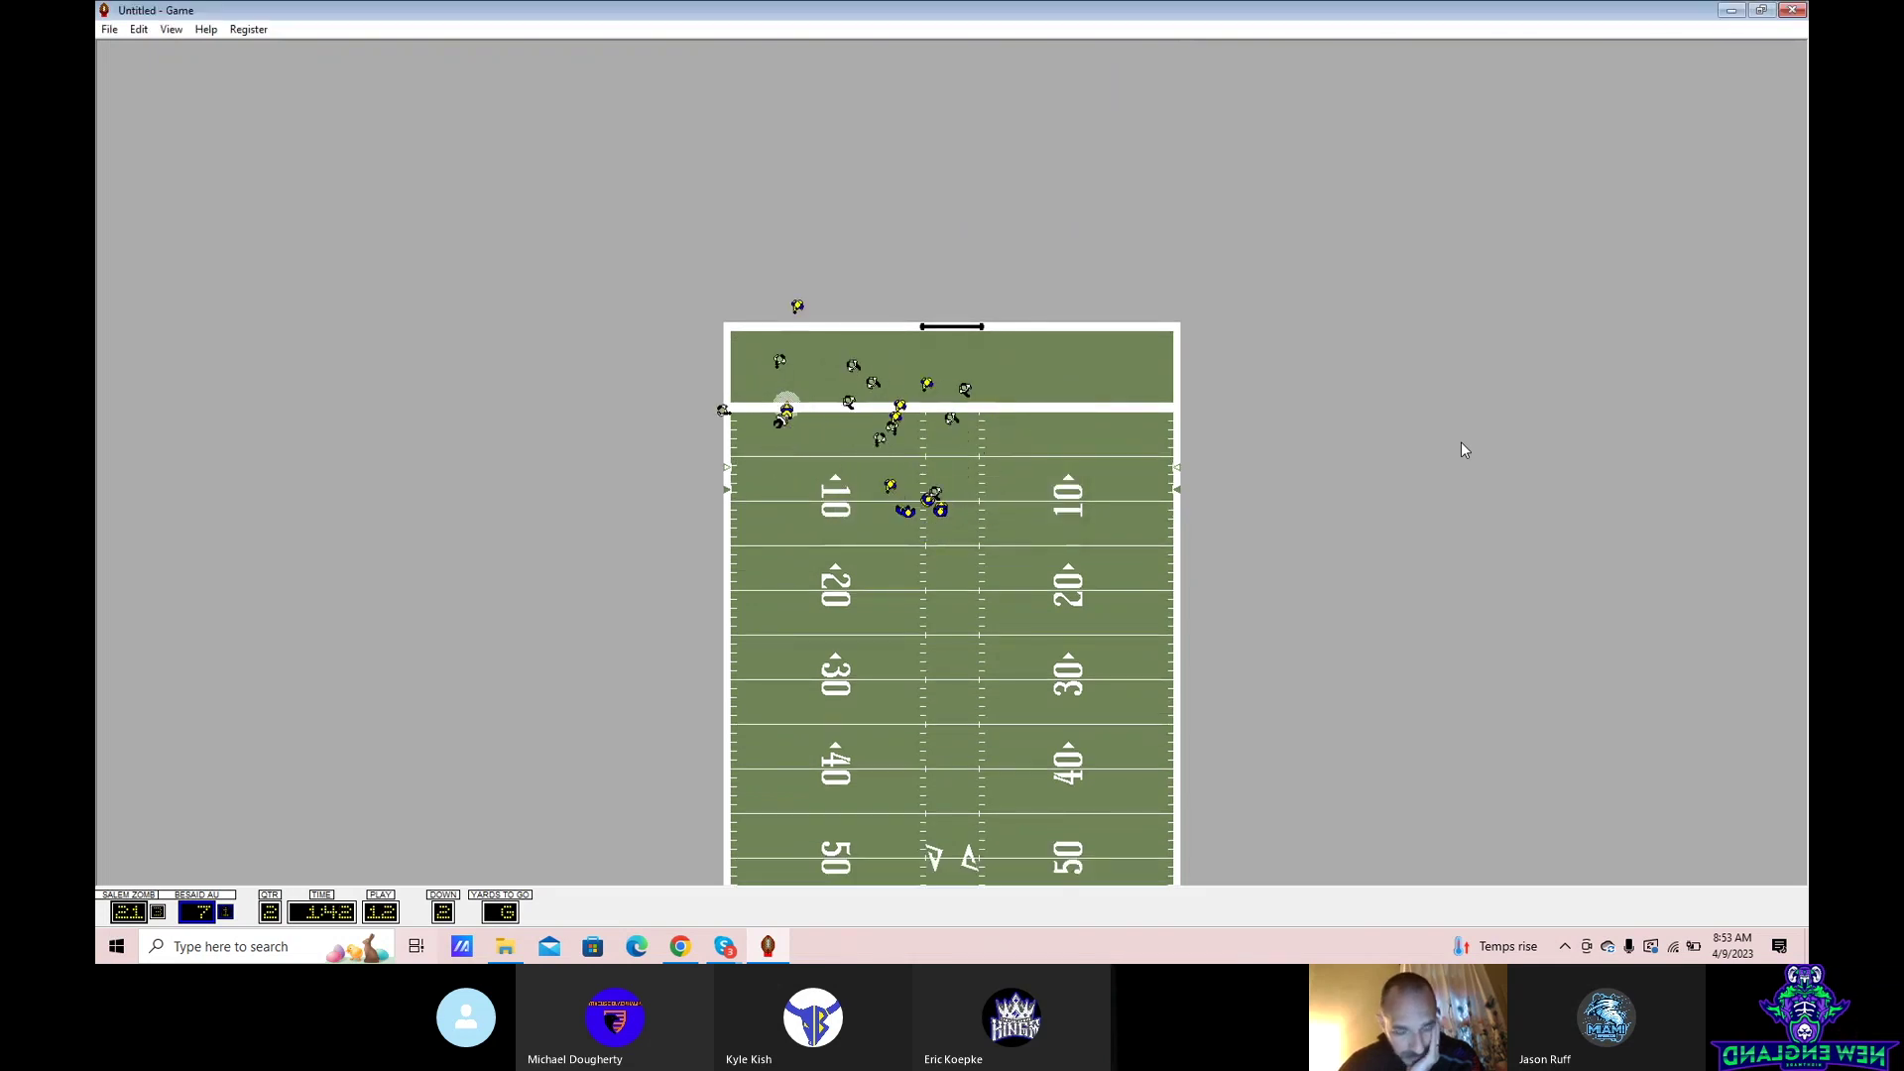
{"action": "key", "text": "Return"}
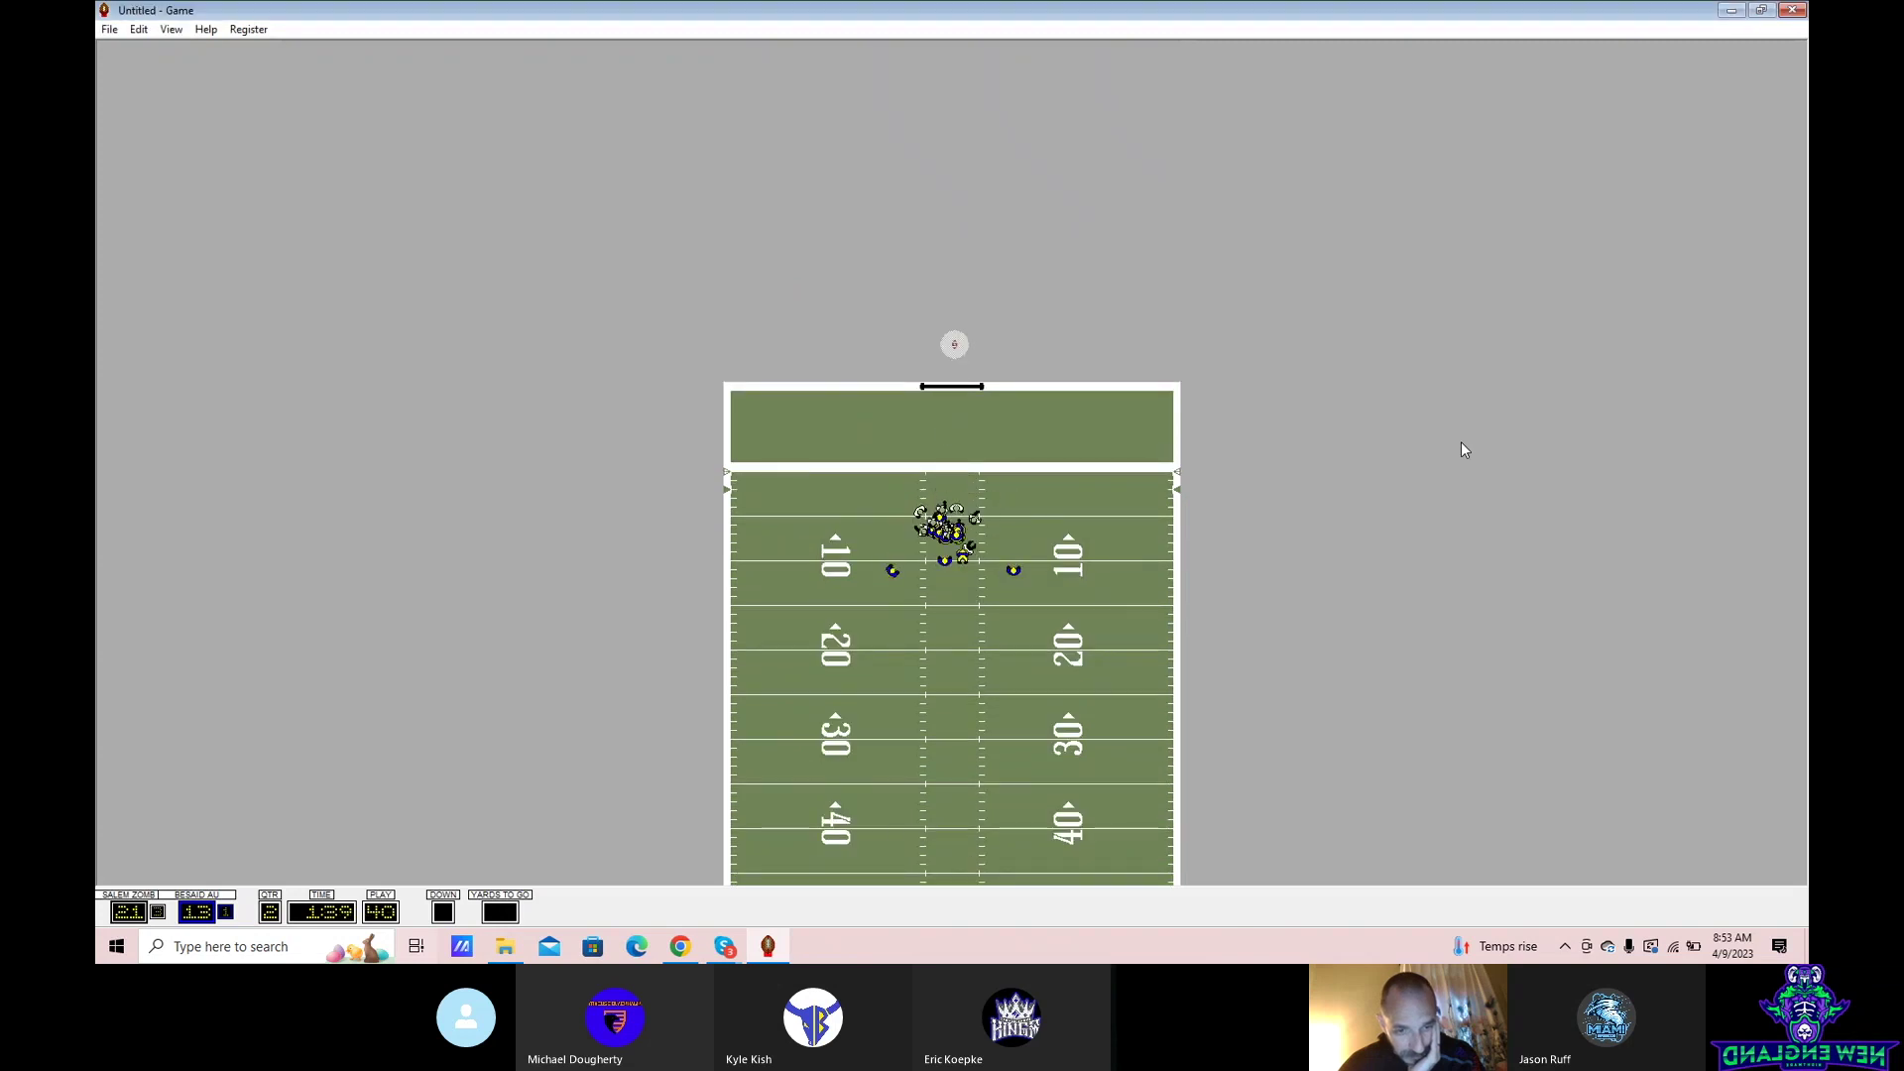
- Take Besaid's extra point to 21-14, then run plays, including an 8-yard gain, until halftime
{"action": "key", "text": "Return"}
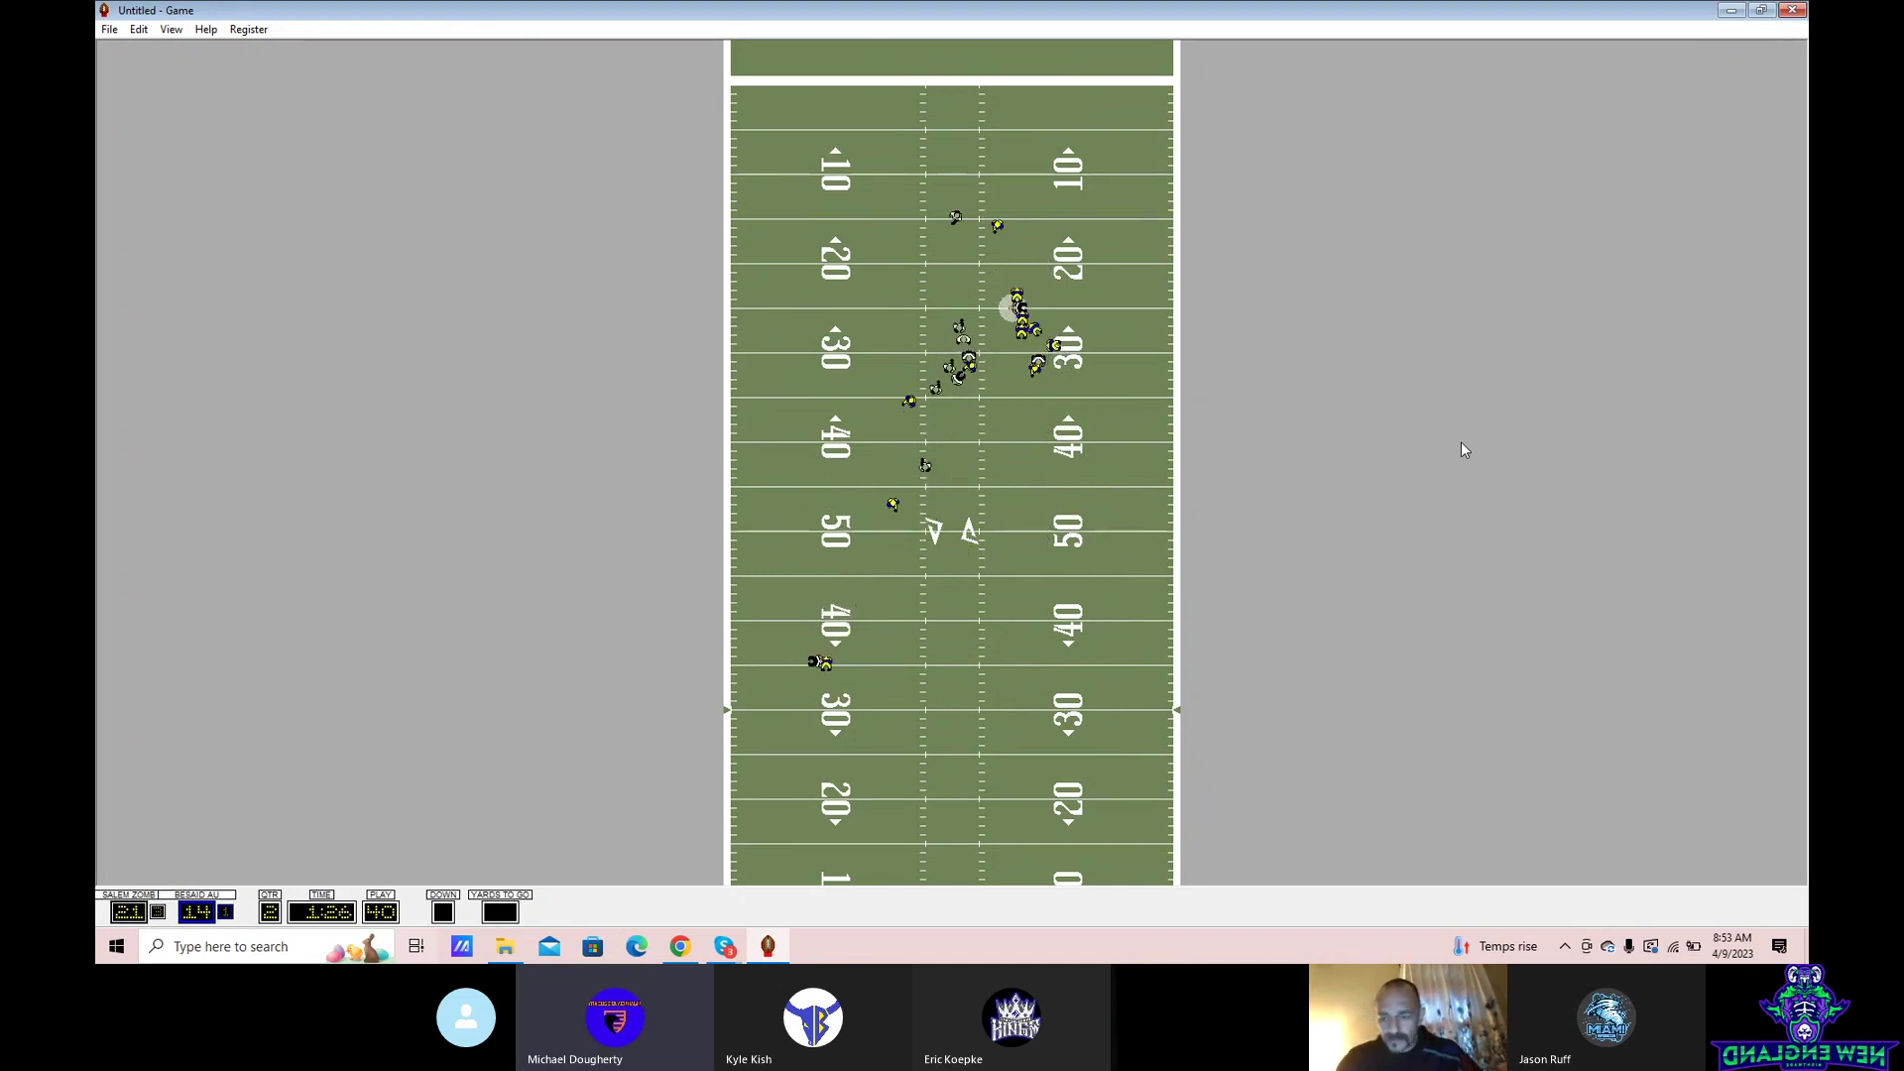
{"action": "key", "text": "Return"}
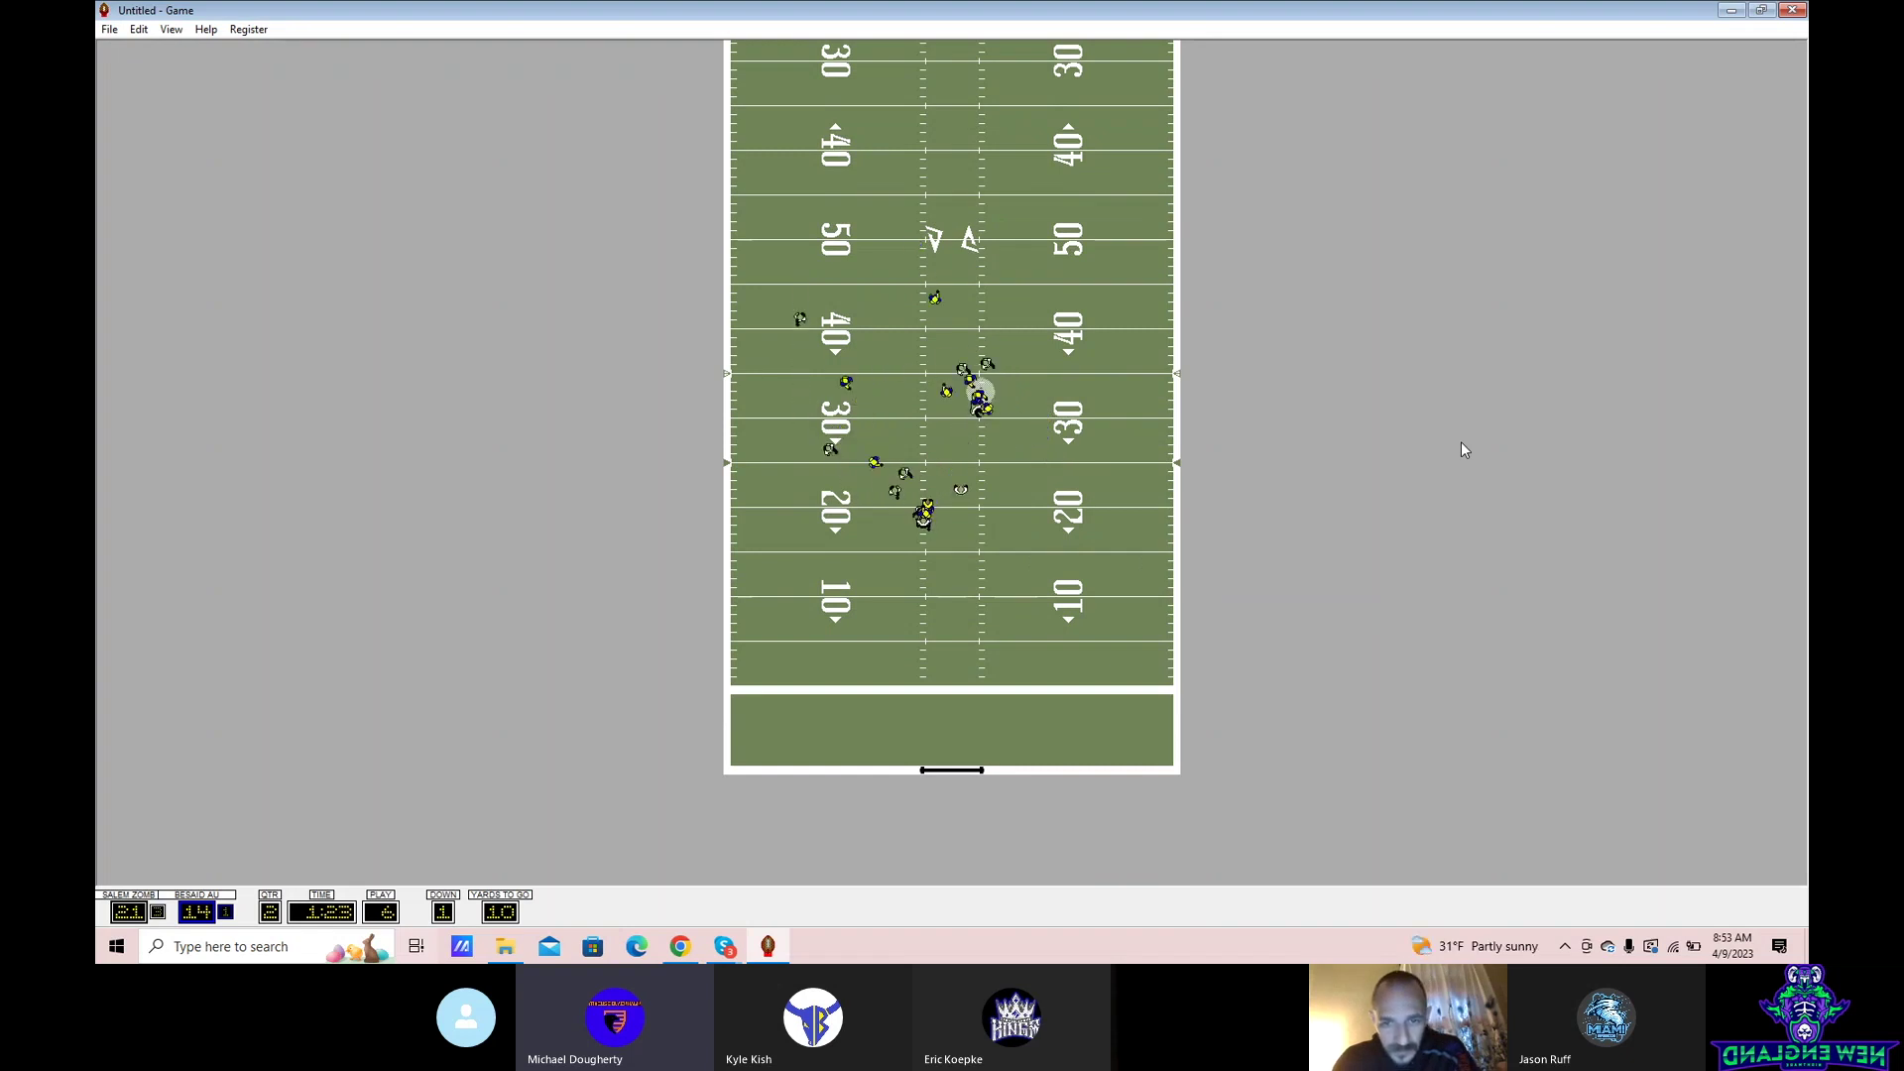
{"action": "key", "text": "Return"}
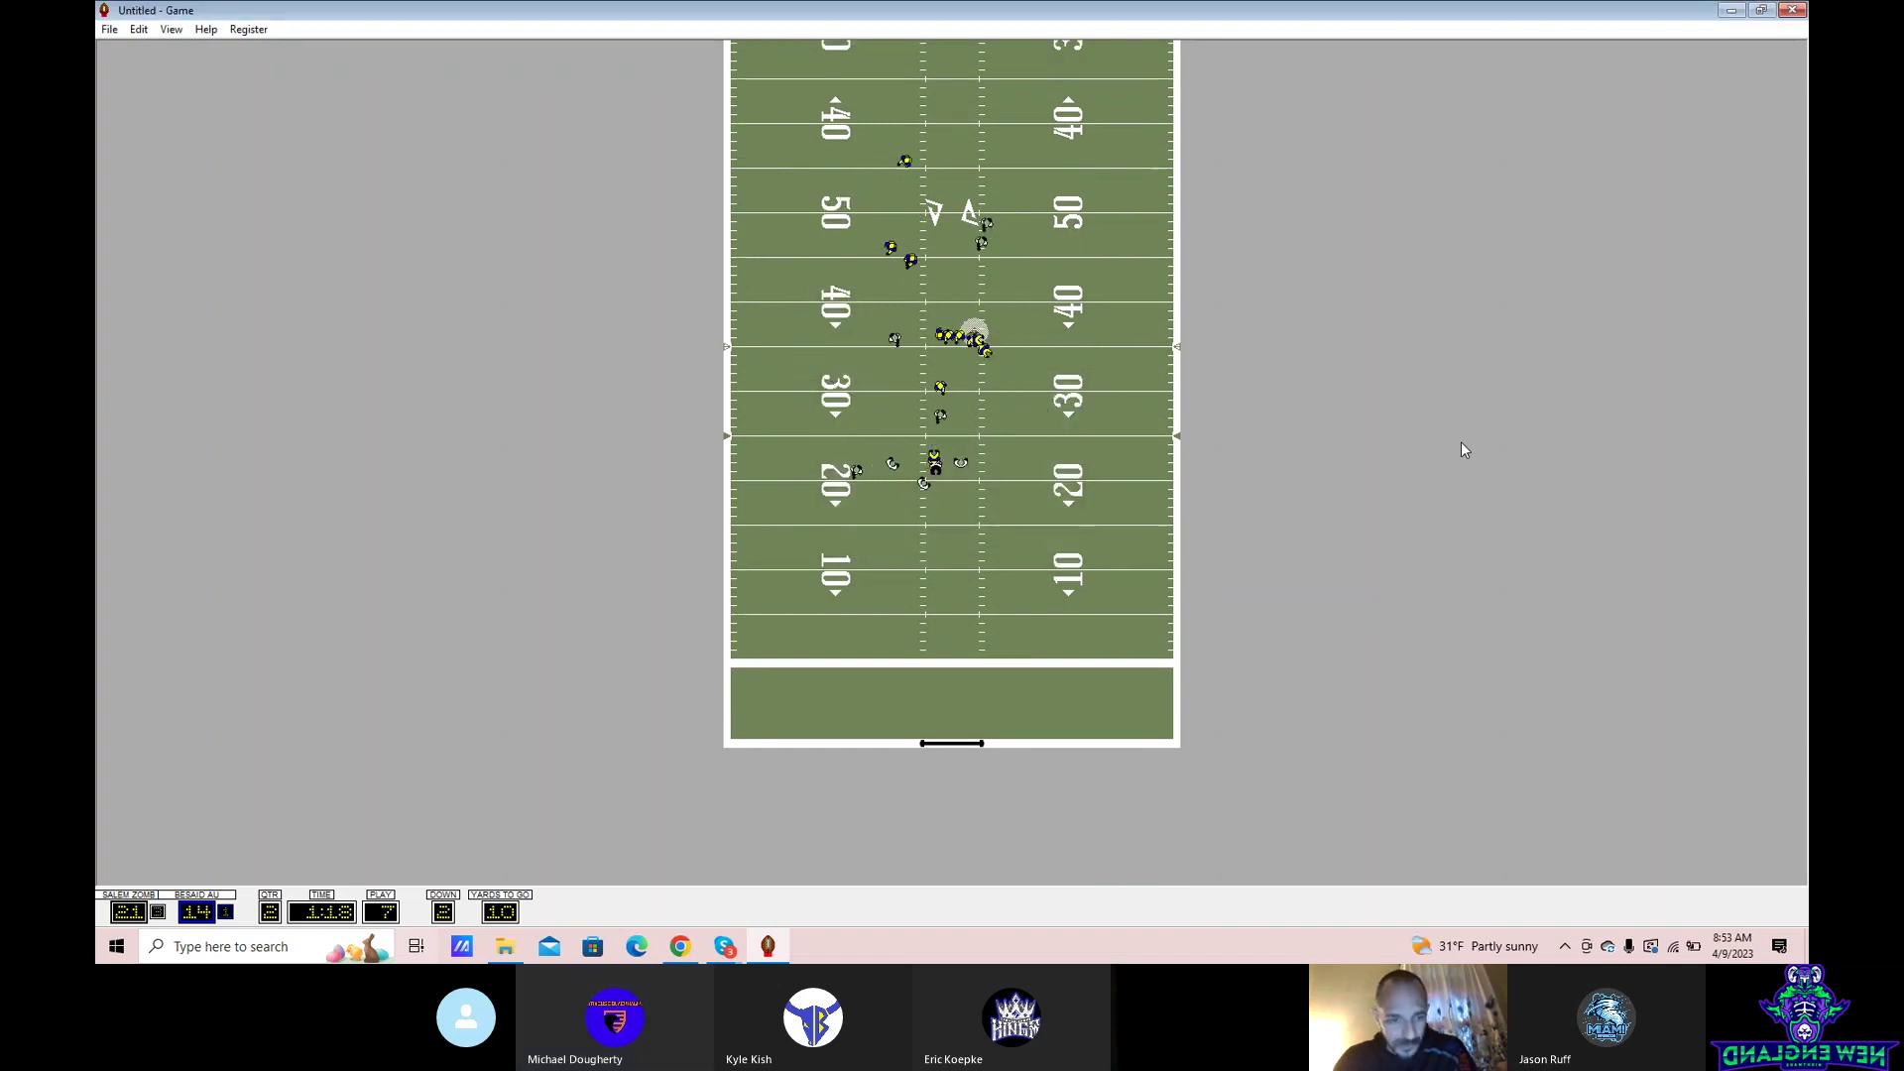
{"action": "key", "text": "Return"}
{"action": "key", "text": "Return"}
{"action": "key", "text": "Return"}
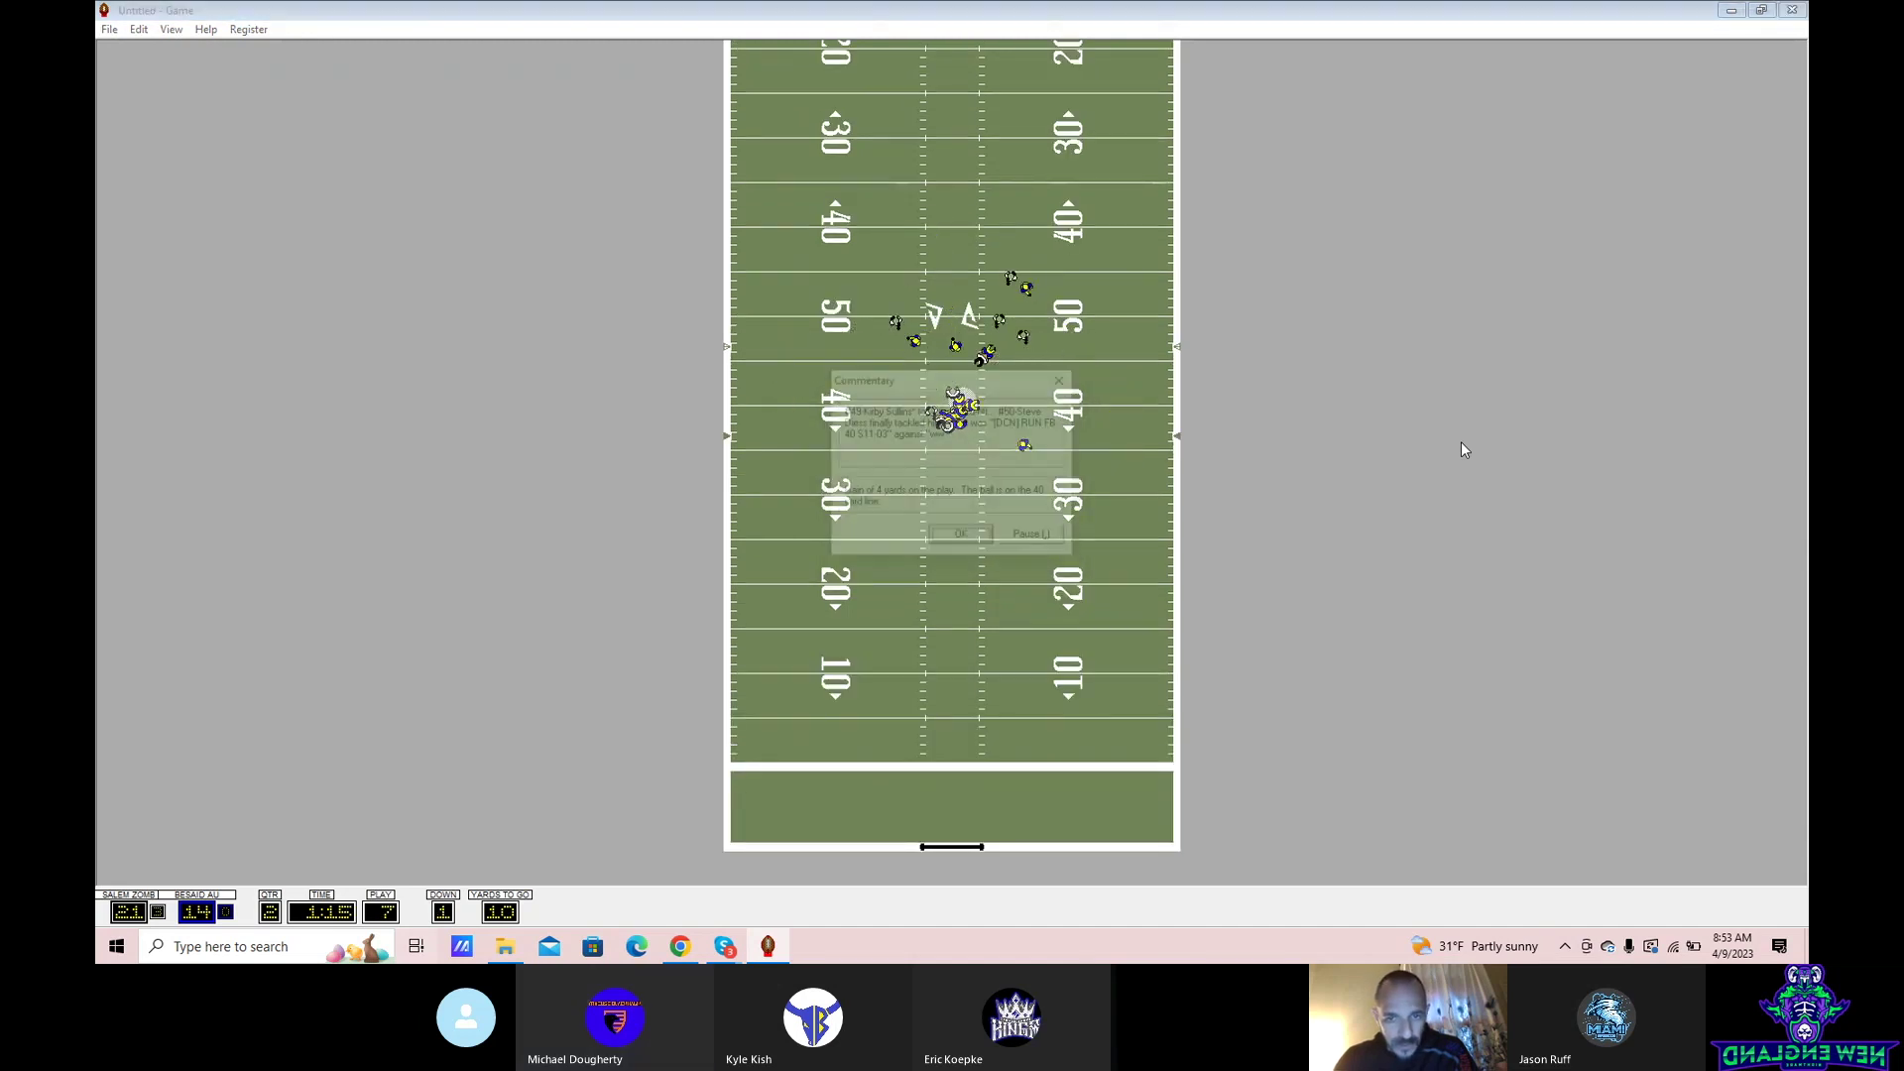
{"action": "key", "text": "Return"}
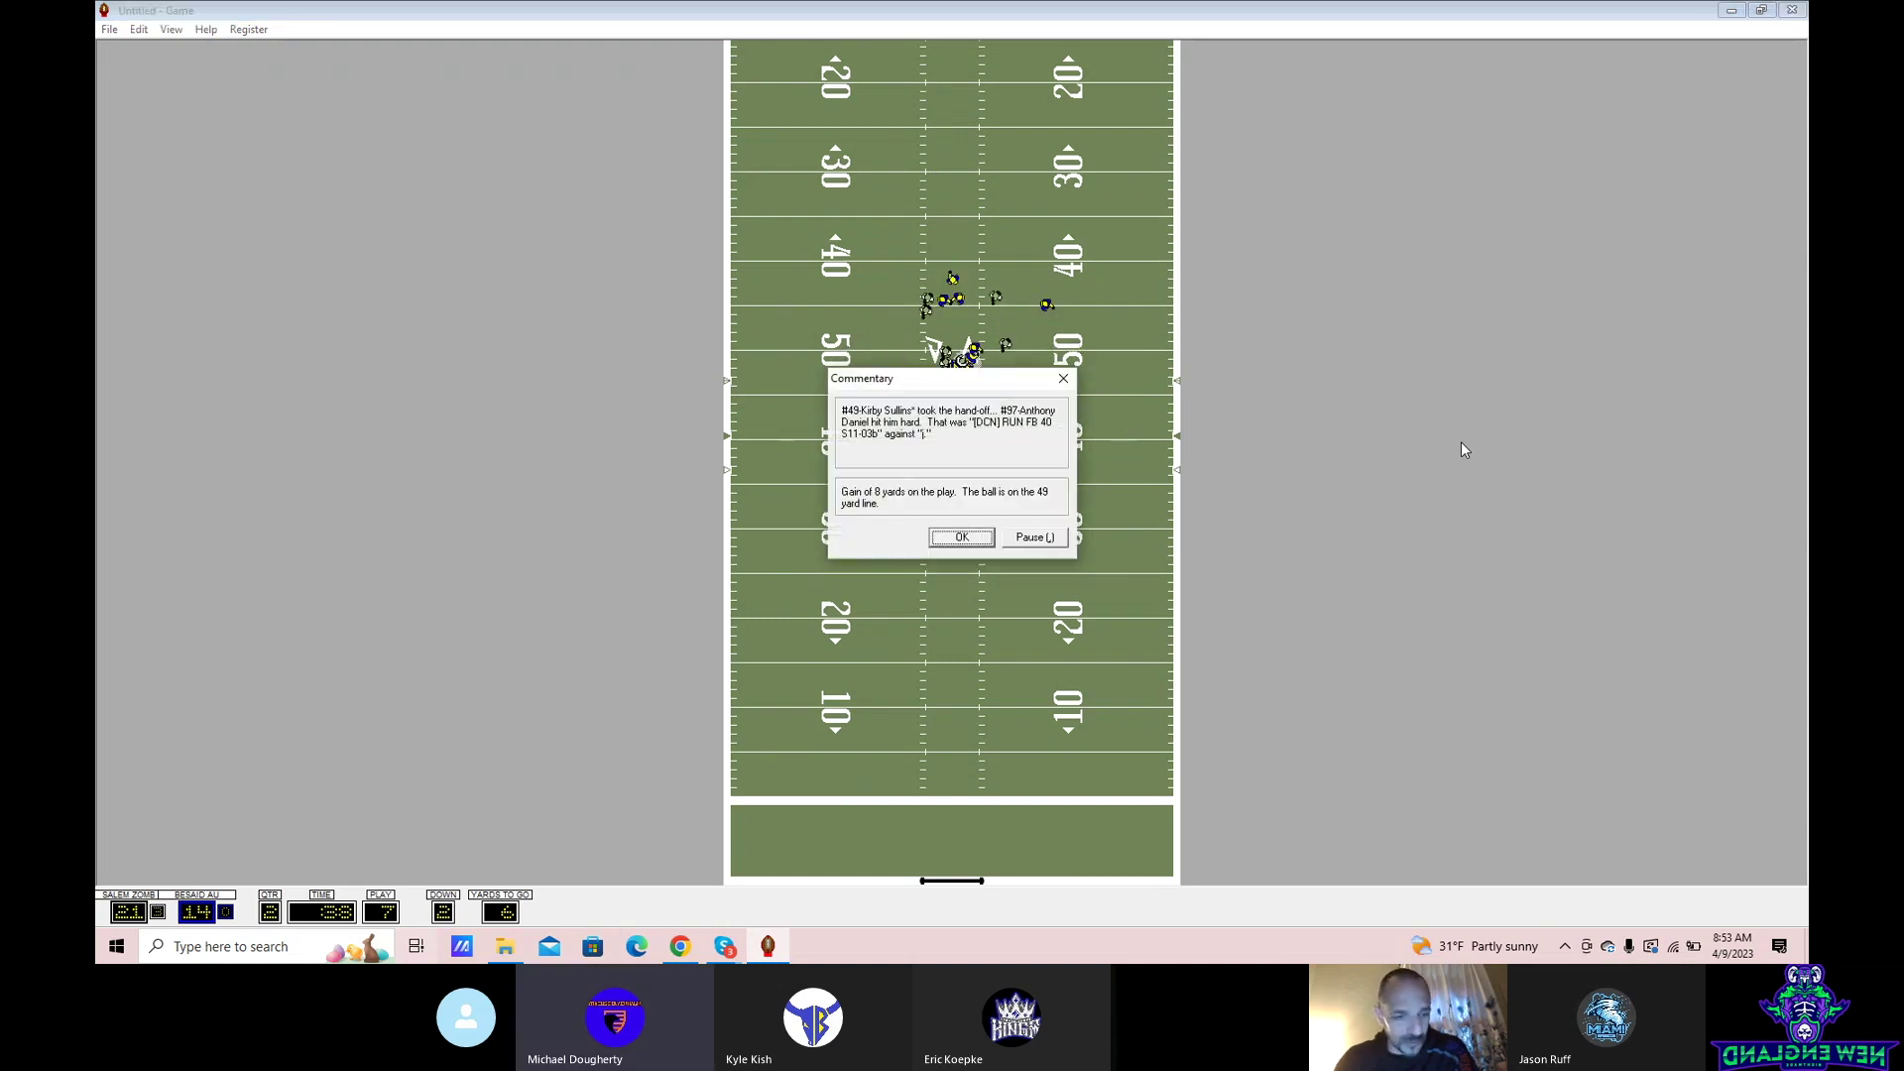
{"action": "key", "text": "Return"}
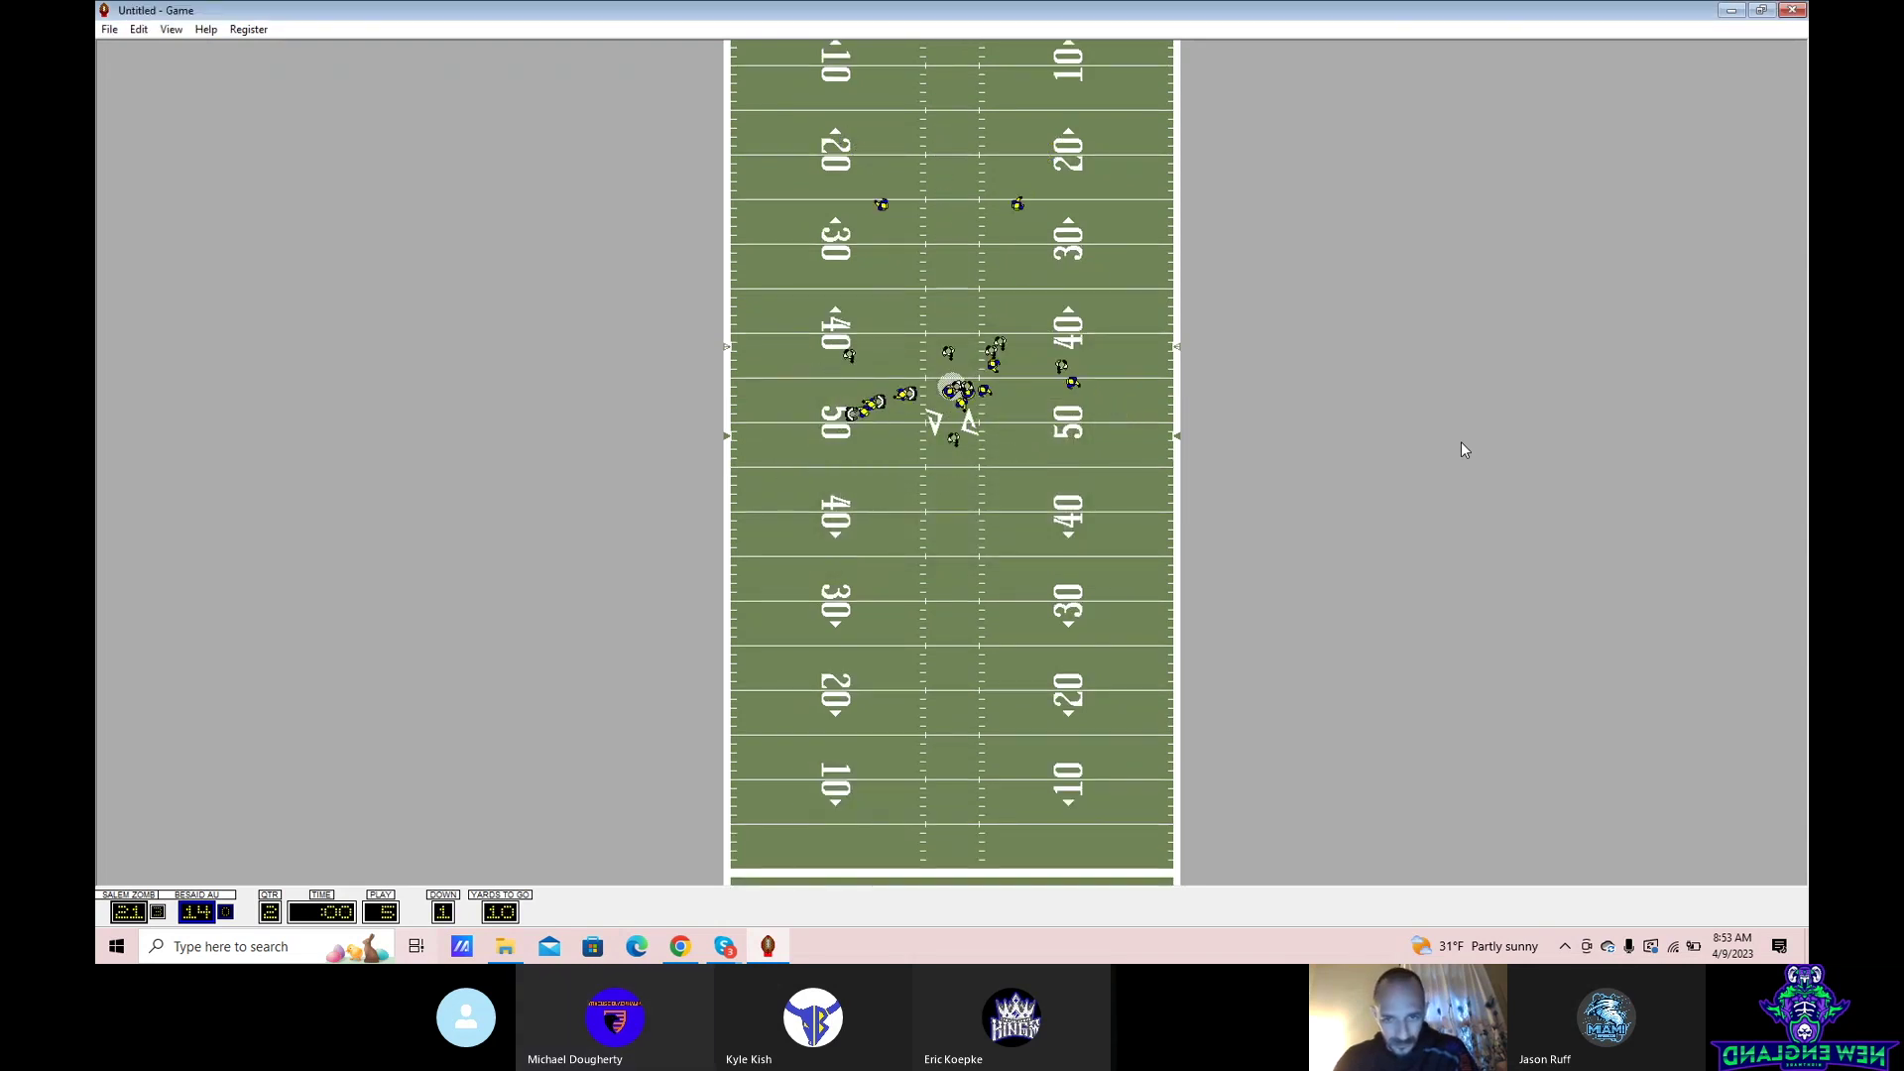
{"action": "key", "text": "Return"}
- Play the third quarter through an illegal block penalty and a fumble to Besaid's 24-21 field-goal lead
{"action": "key", "text": "Return"}
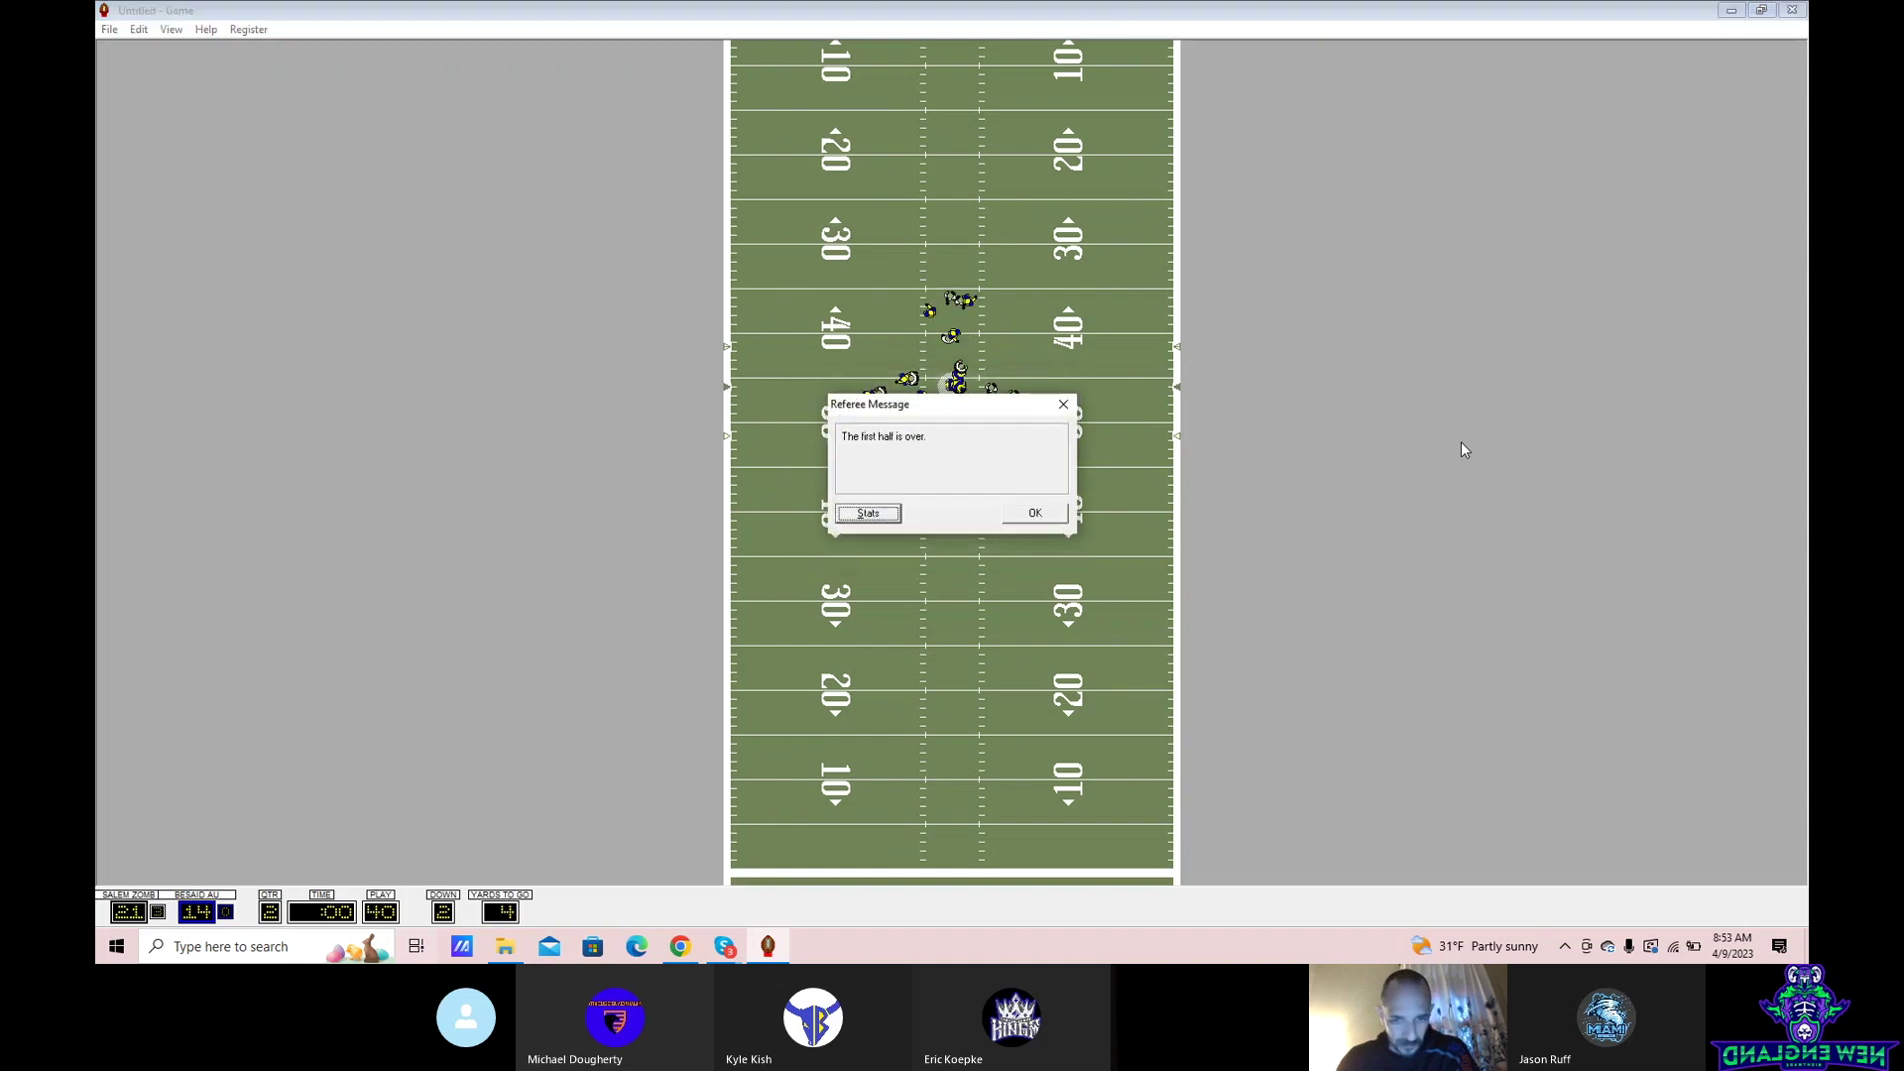
{"action": "key", "text": "Return"}
{"action": "key", "text": "Return"}
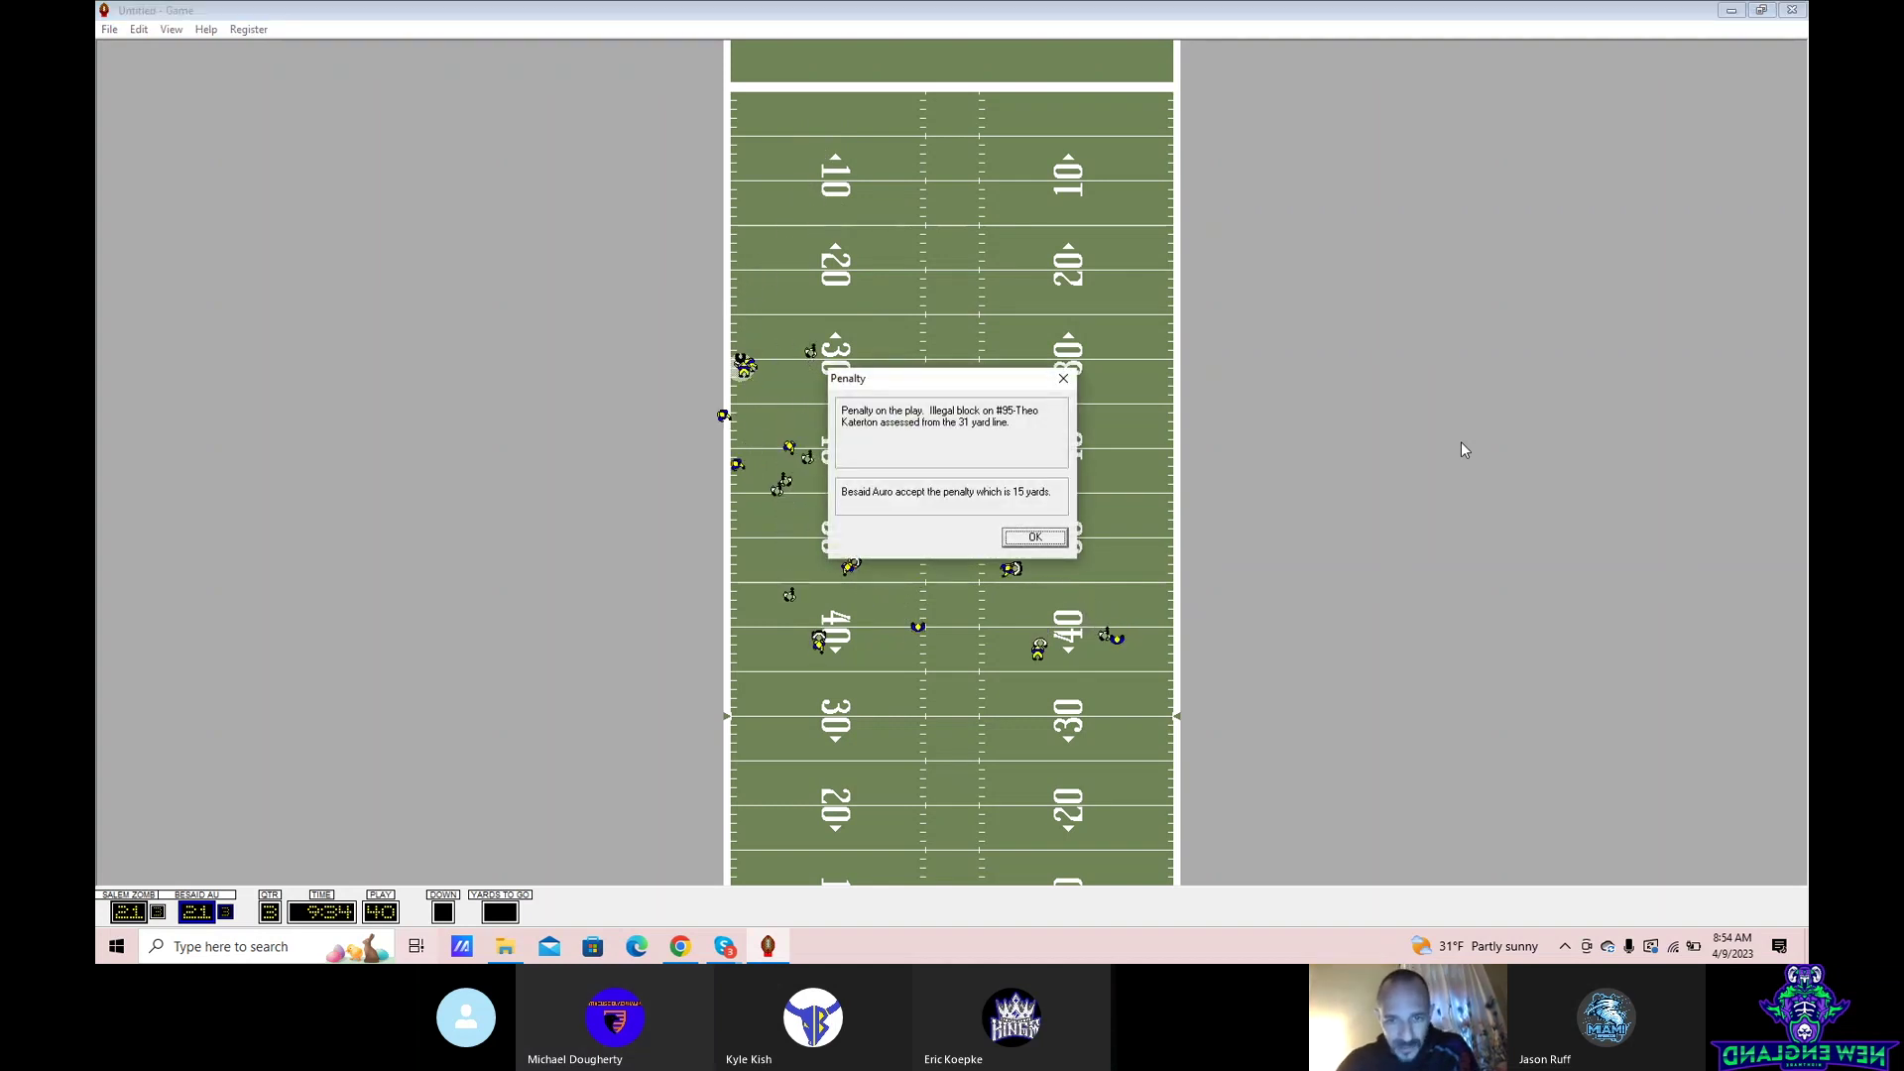
{"action": "key", "text": "Return"}
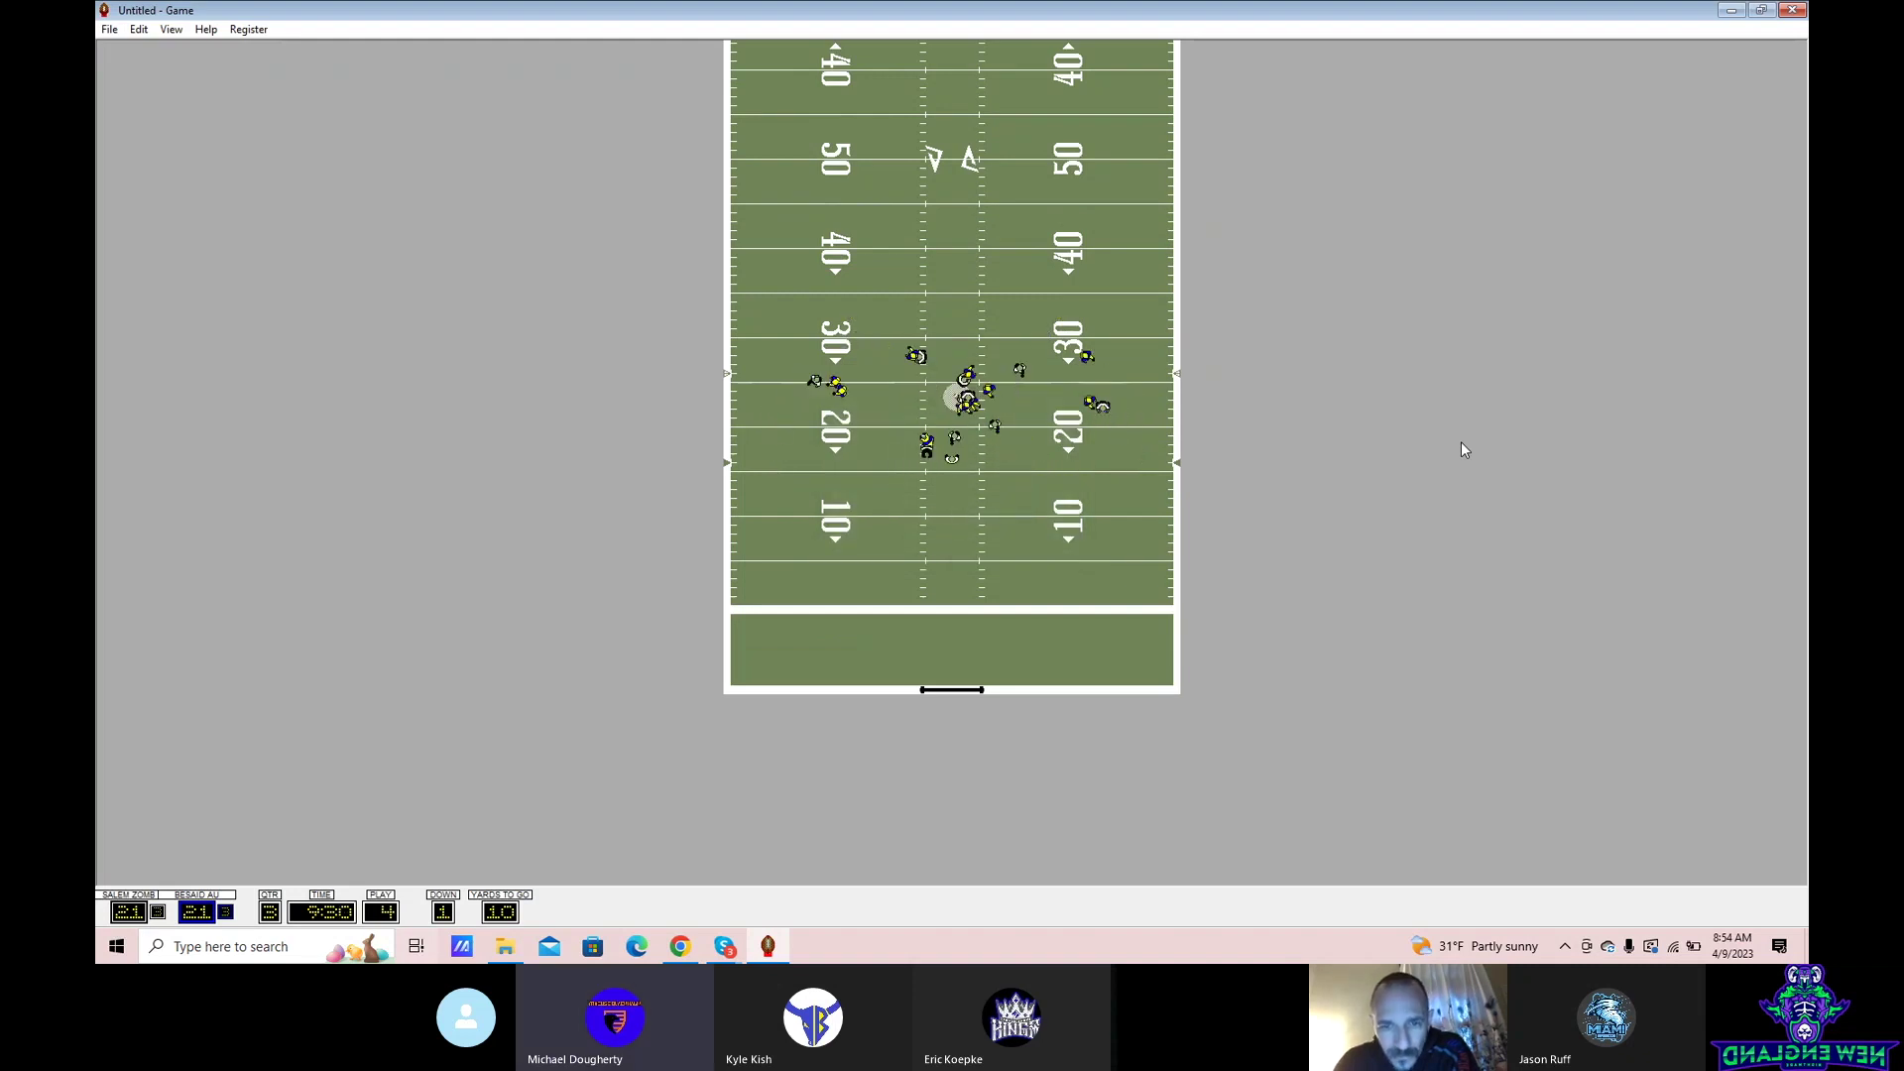
{"action": "key", "text": "Return"}
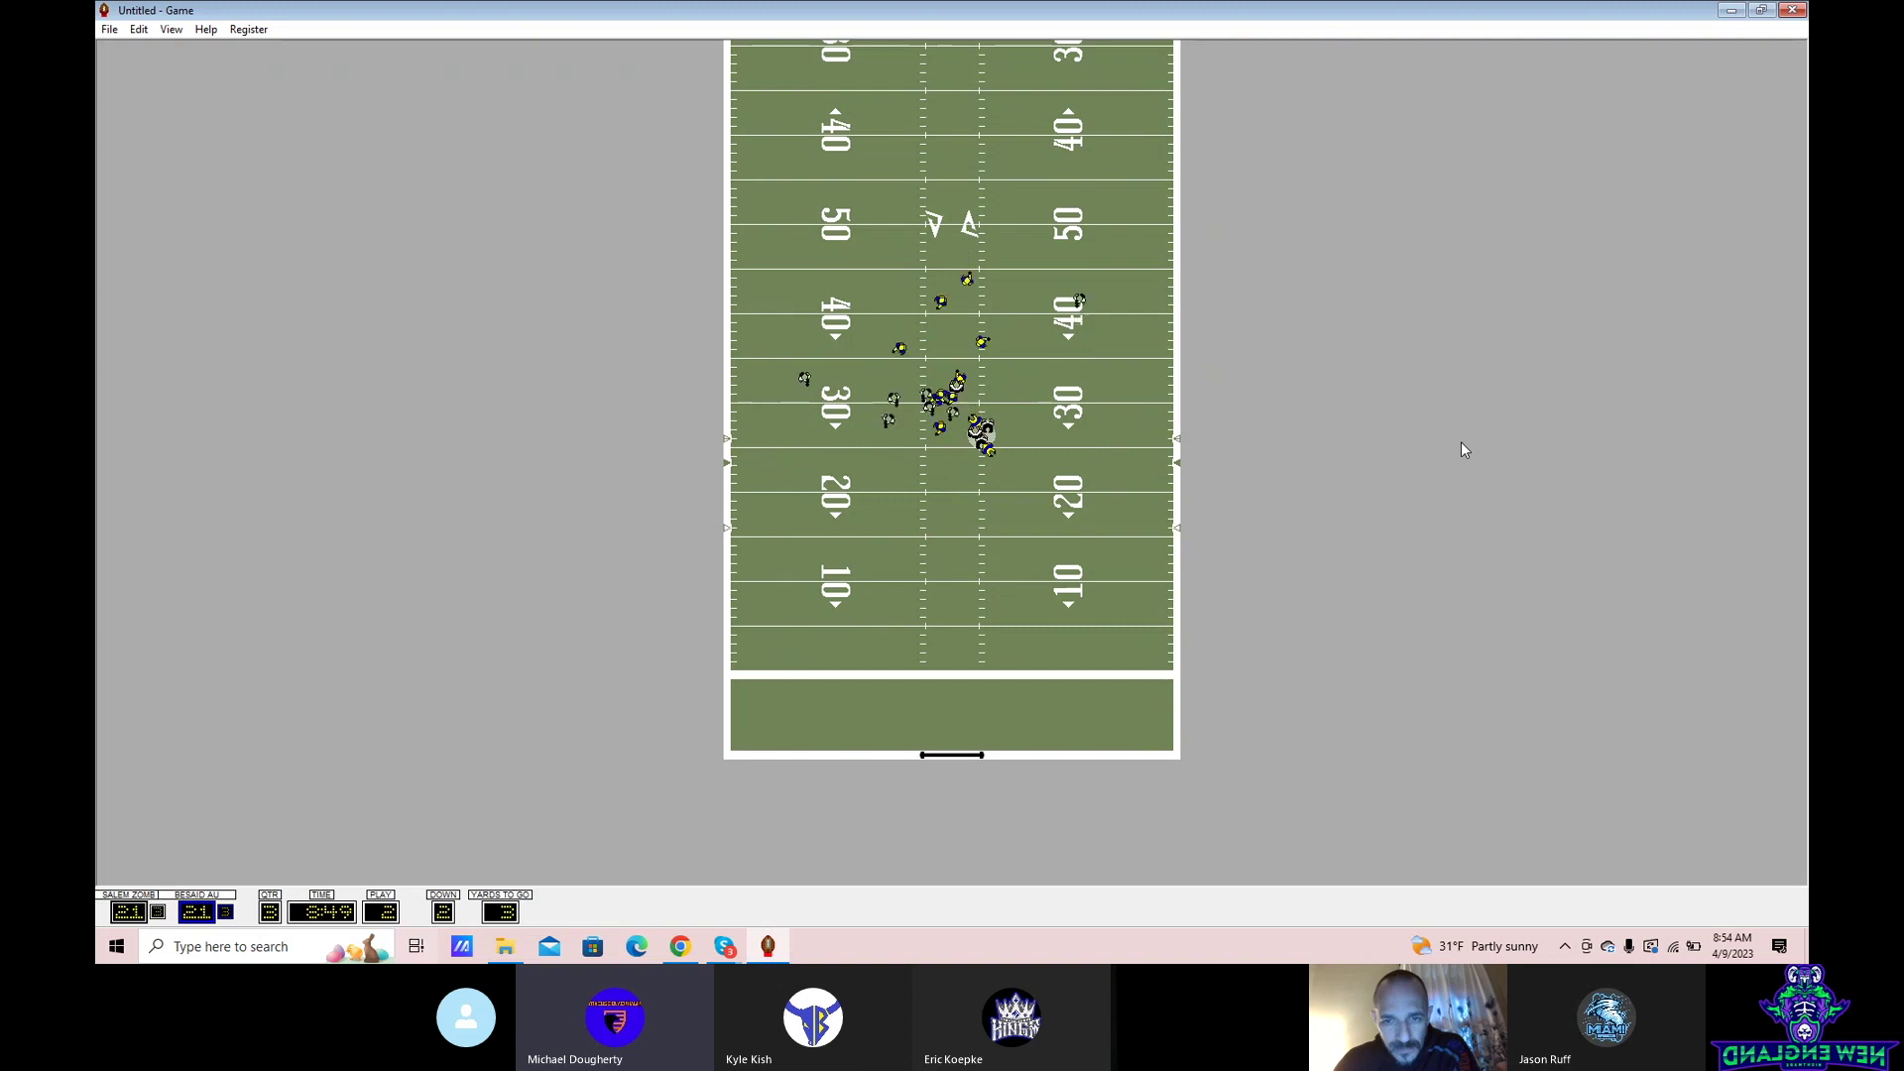
{"action": "key", "text": "Return"}
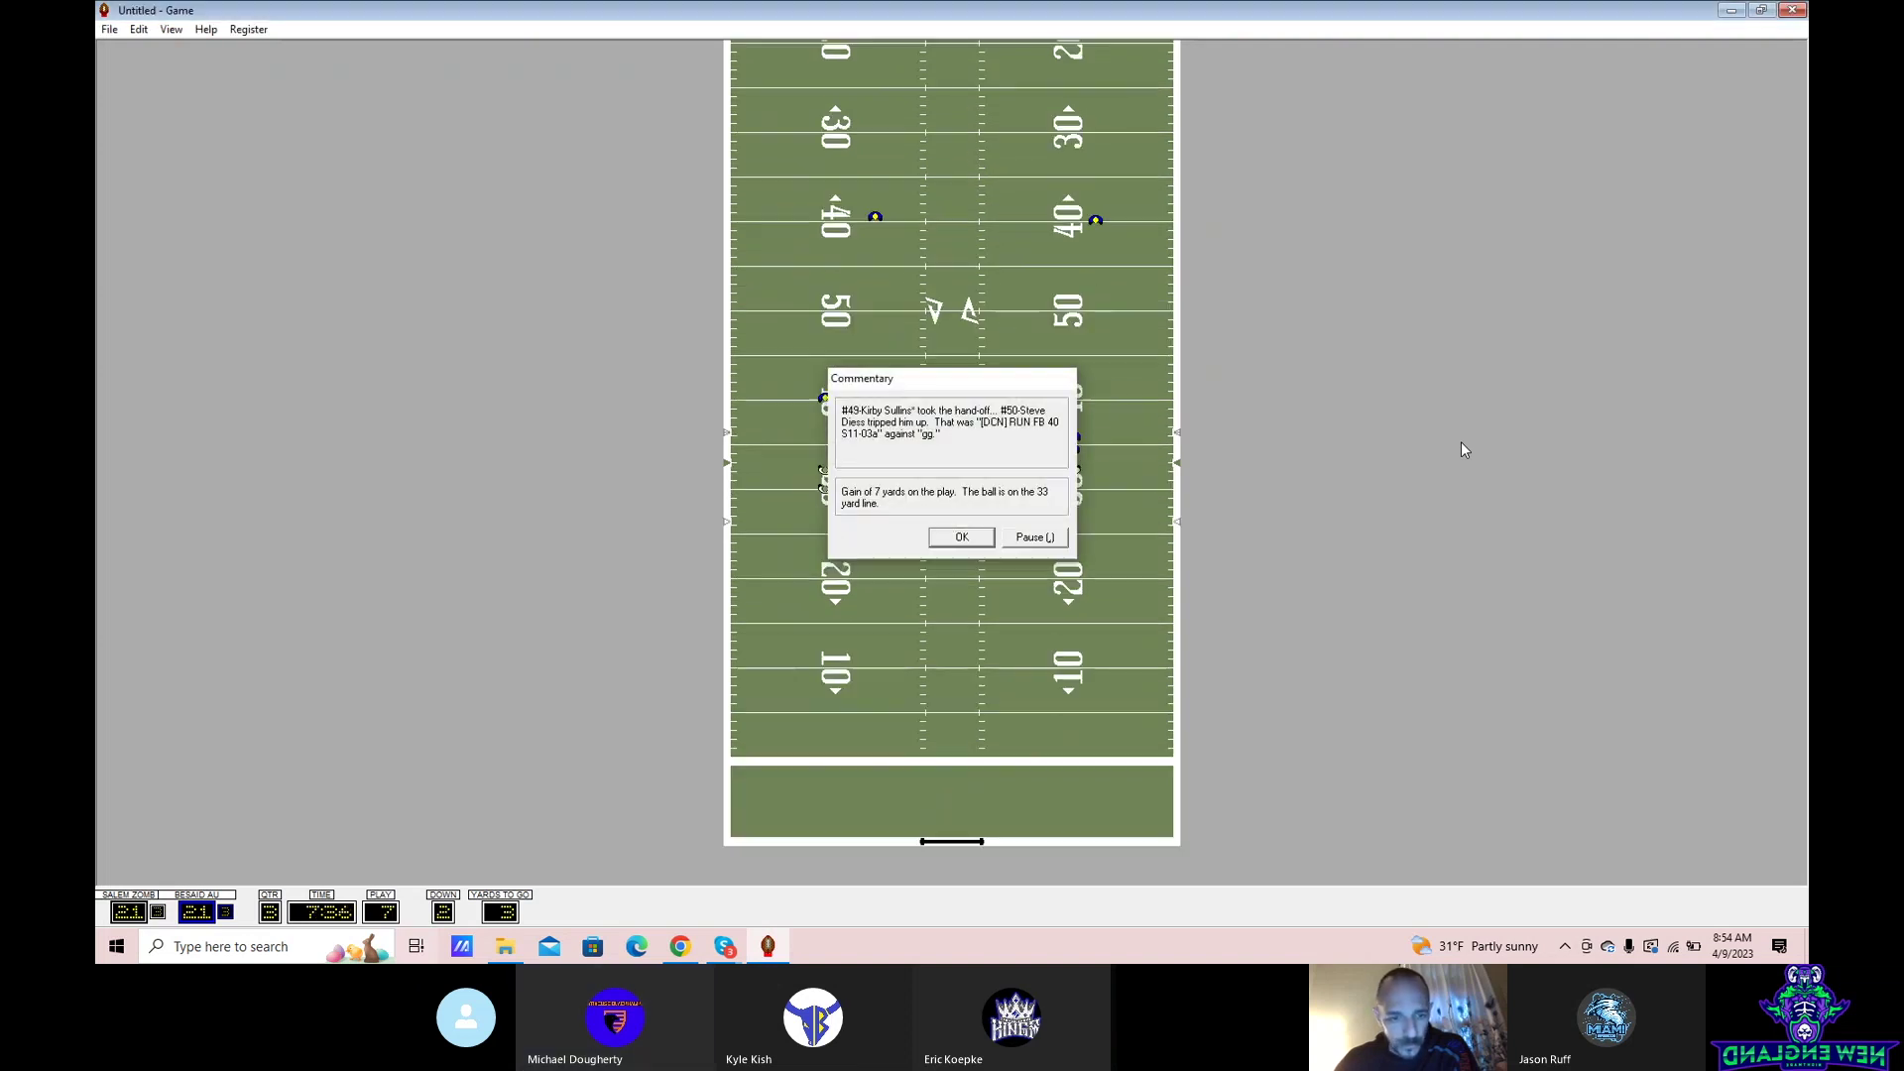
{"action": "key", "text": "Return"}
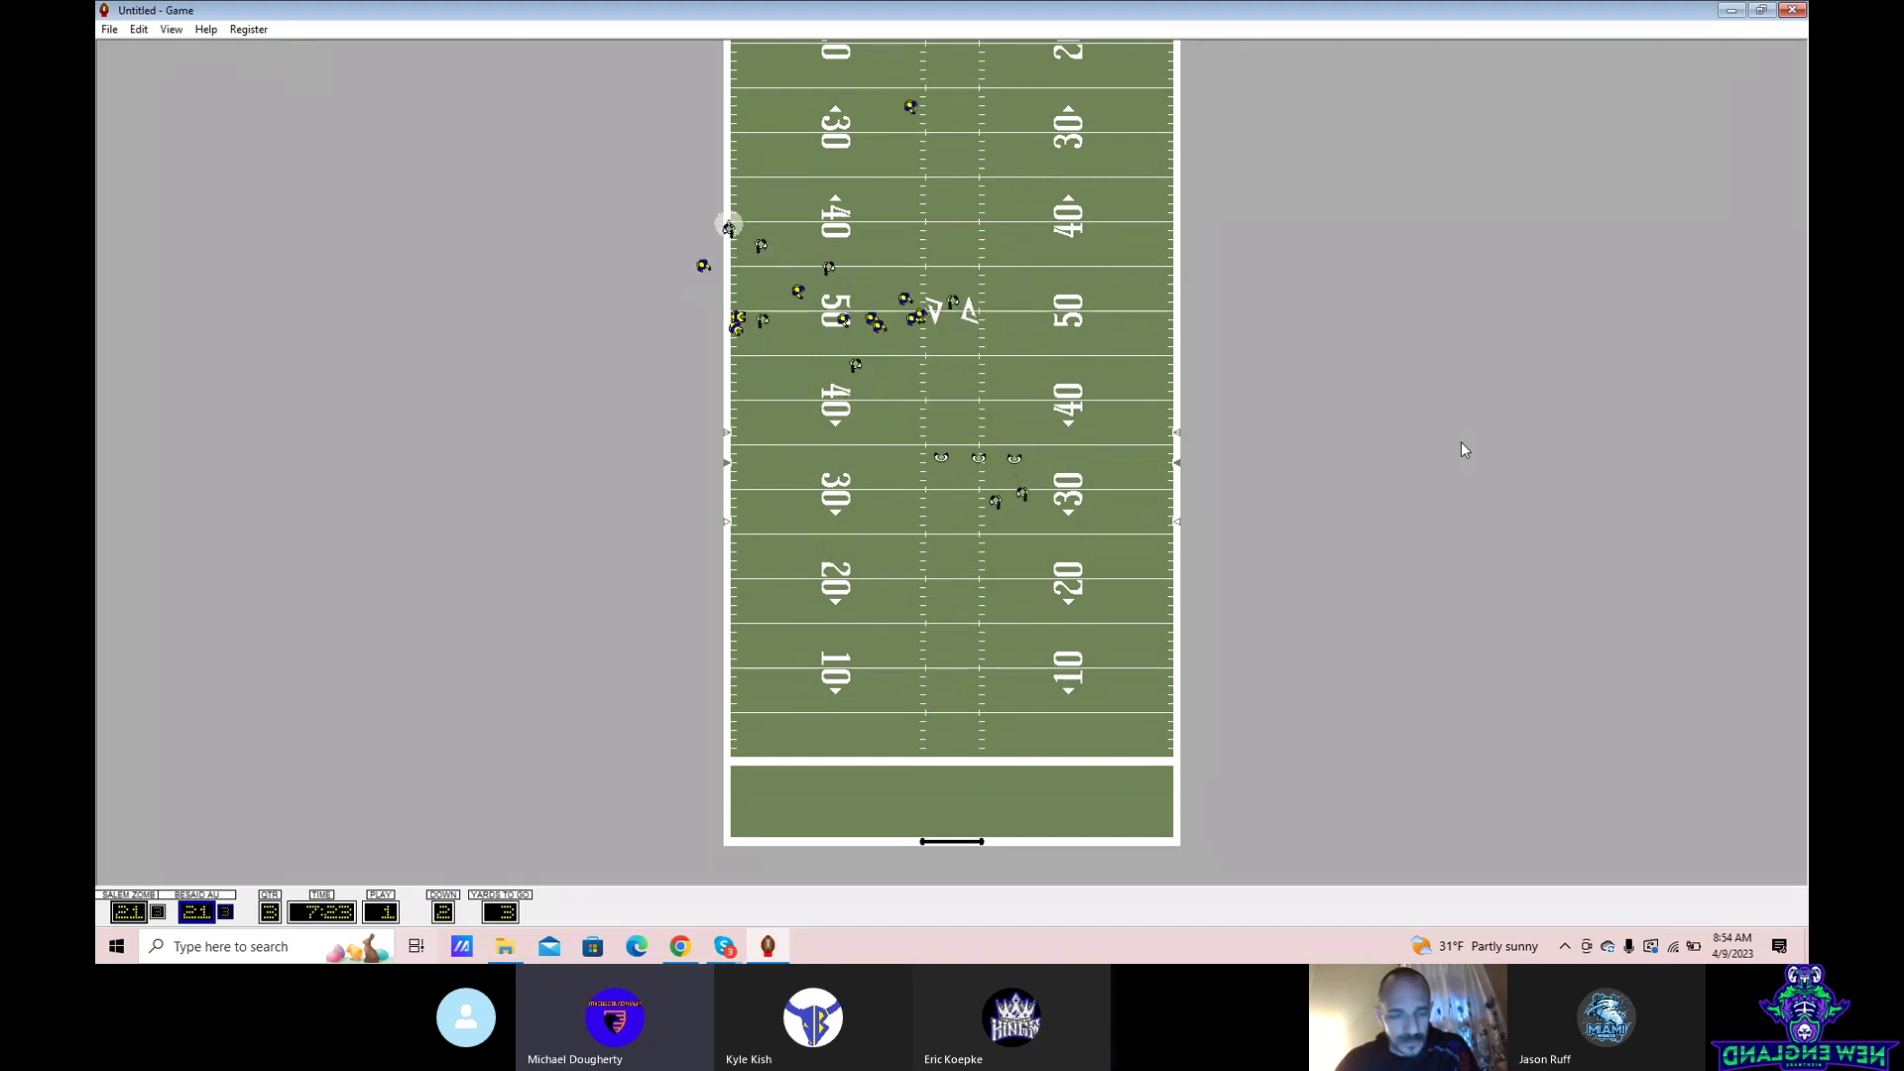
{"action": "key", "text": "Return"}
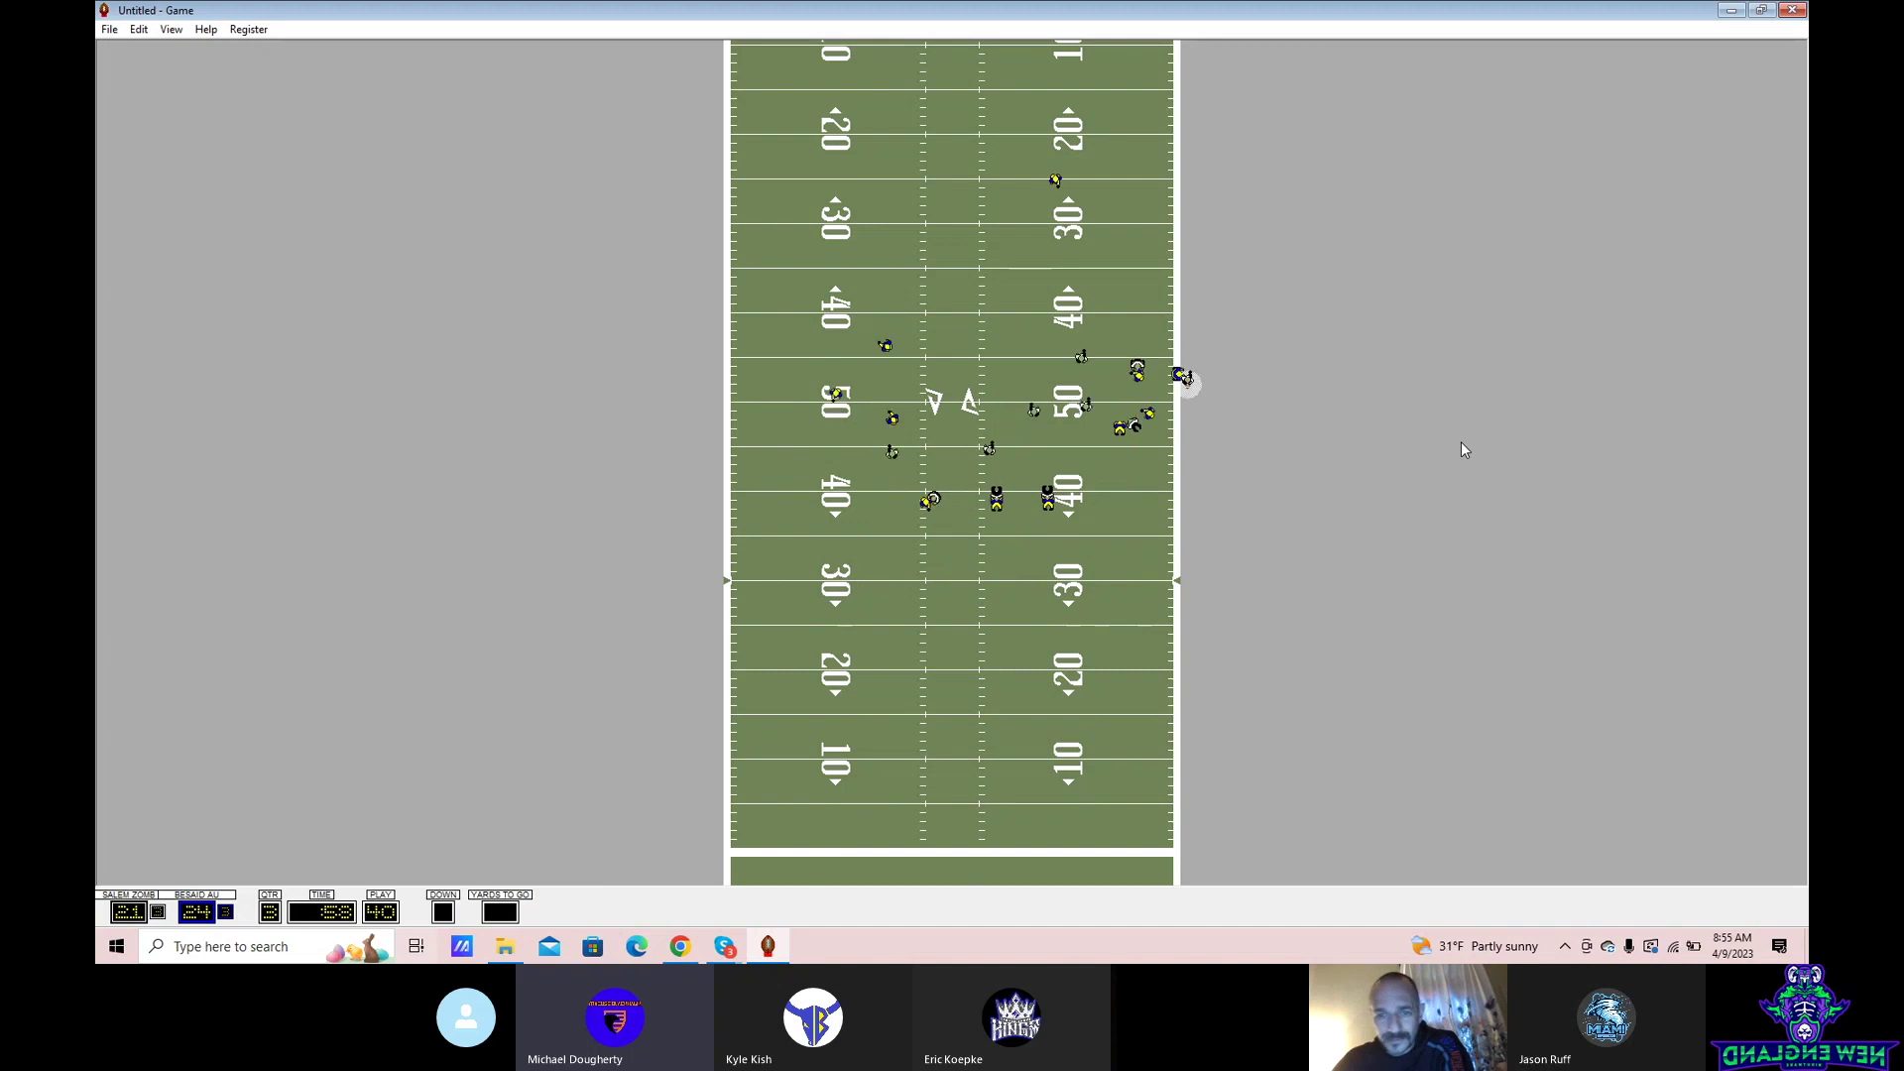
{"action": "key", "text": "Return"}
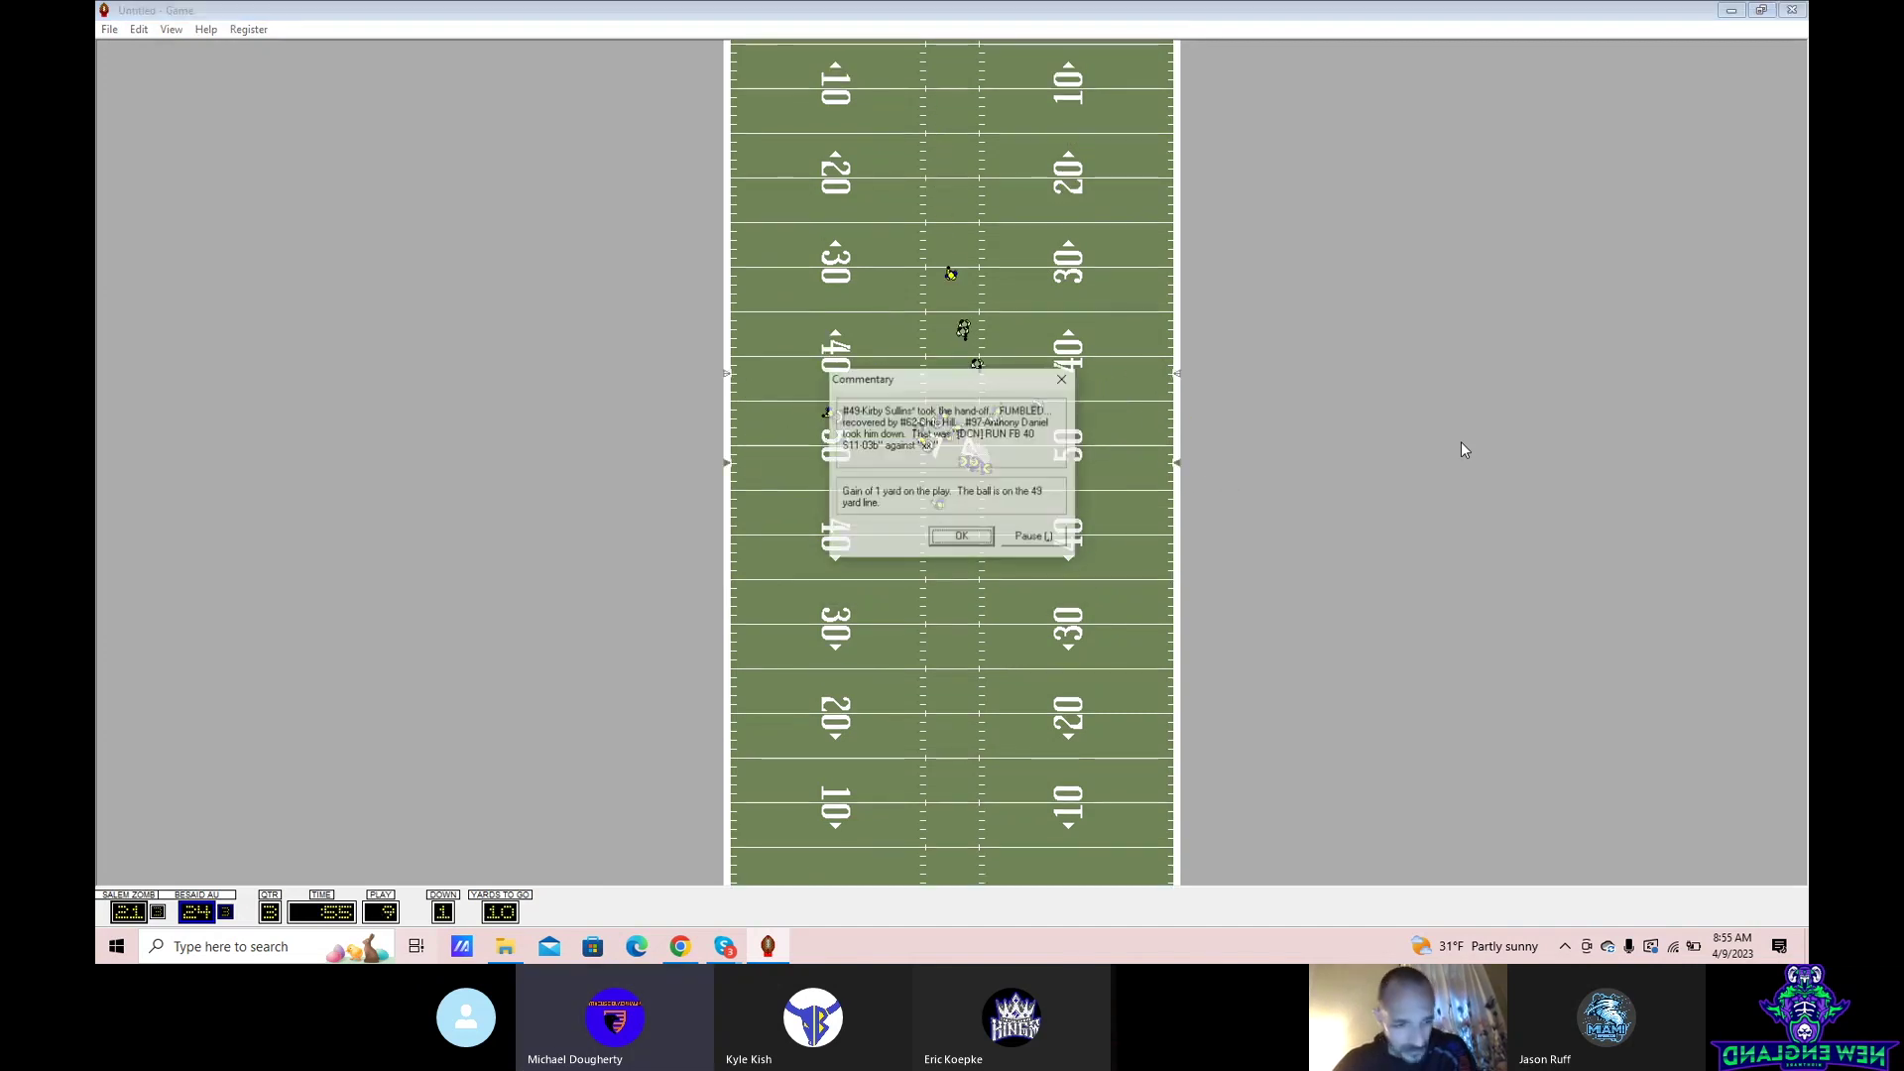
{"action": "key", "text": "Return"}
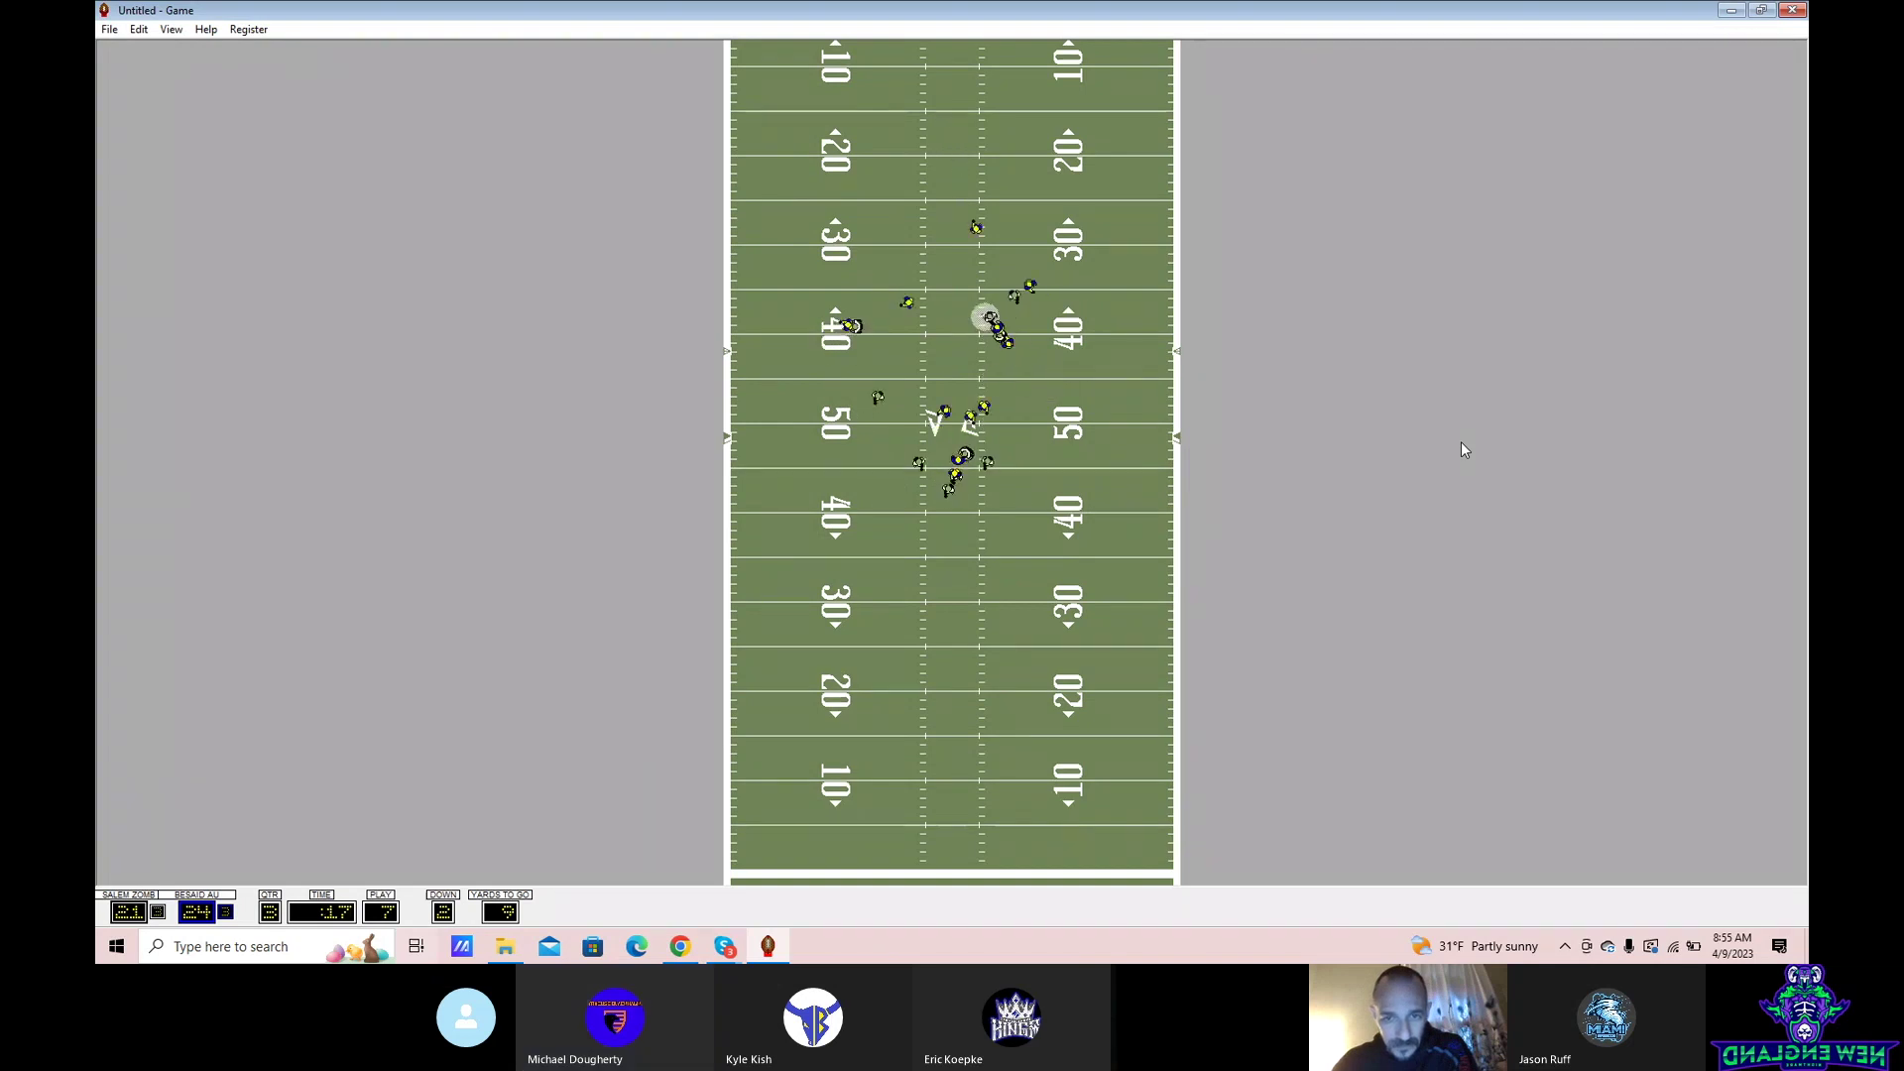
- Close out the third quarter and play on until Salem's extra point puts them ahead 28-24
{"action": "key", "text": "Return"}
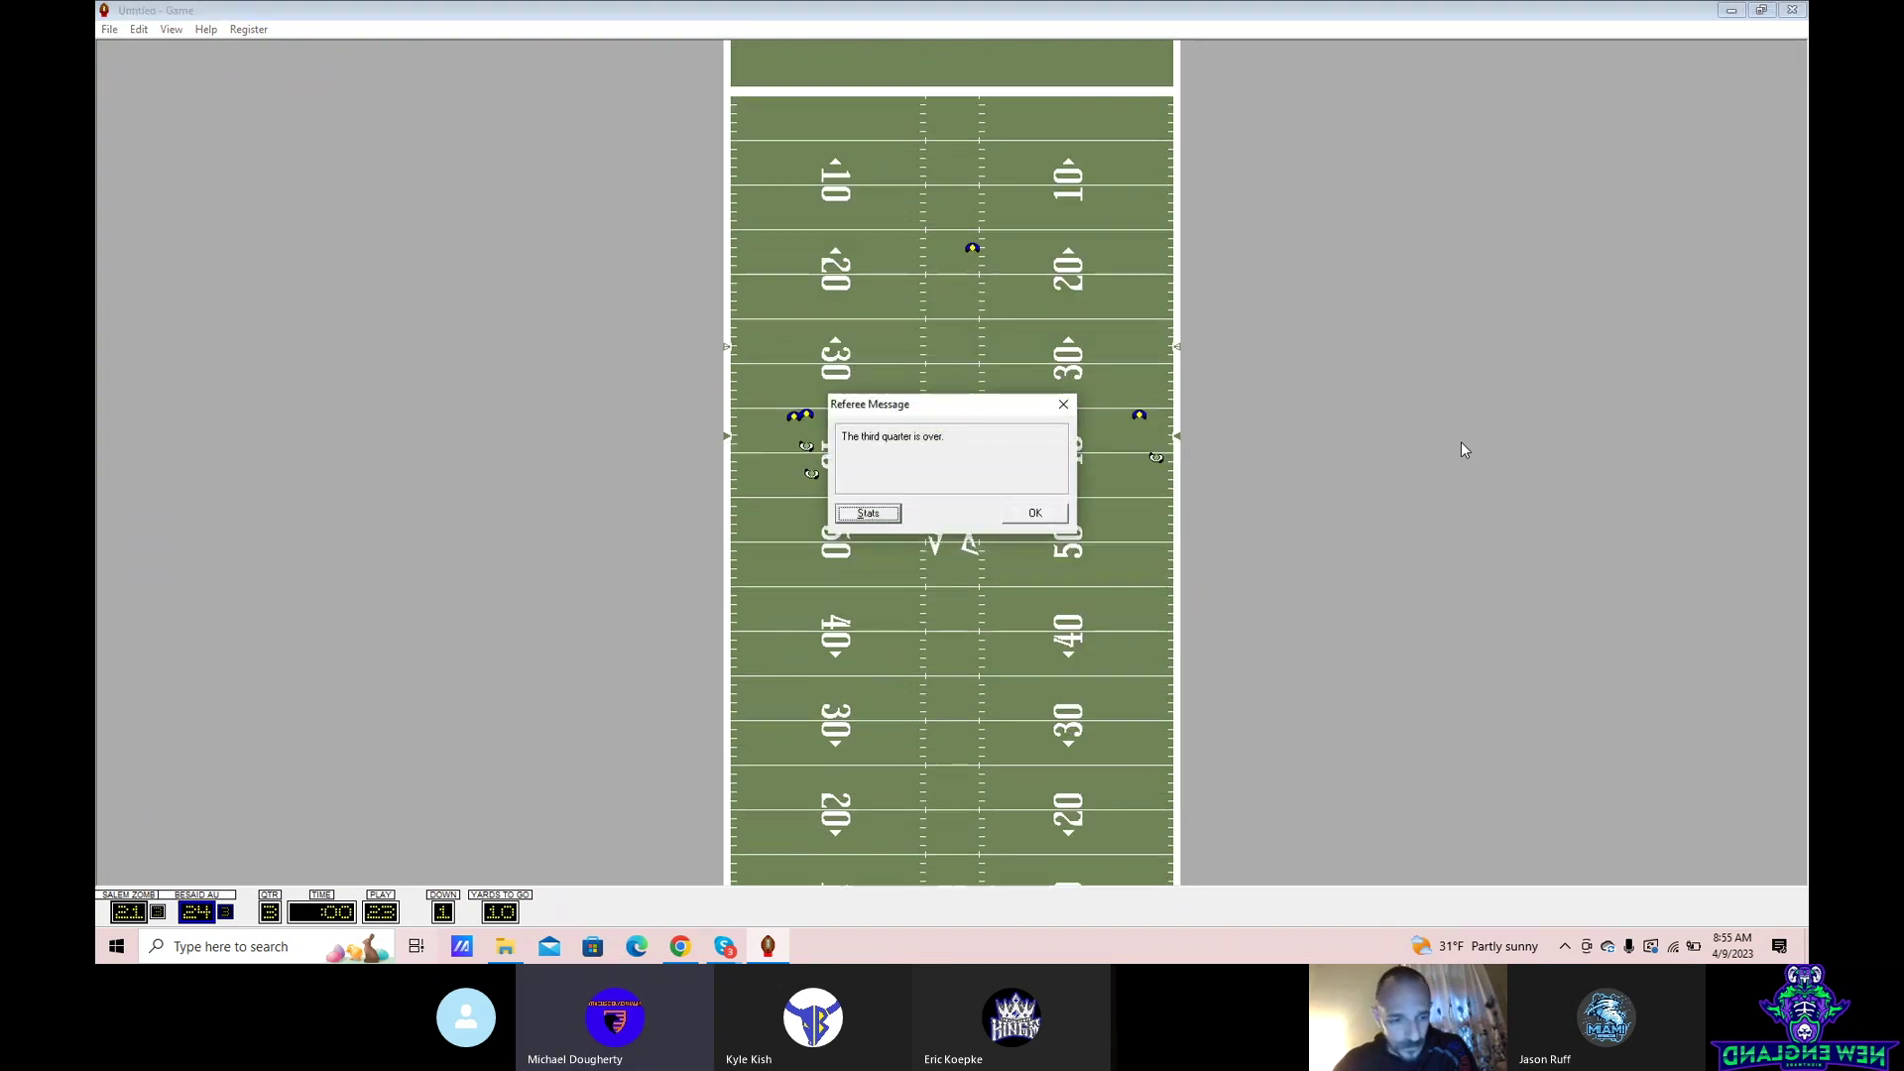
{"action": "key", "text": "Return"}
{"action": "key", "text": "Return"}
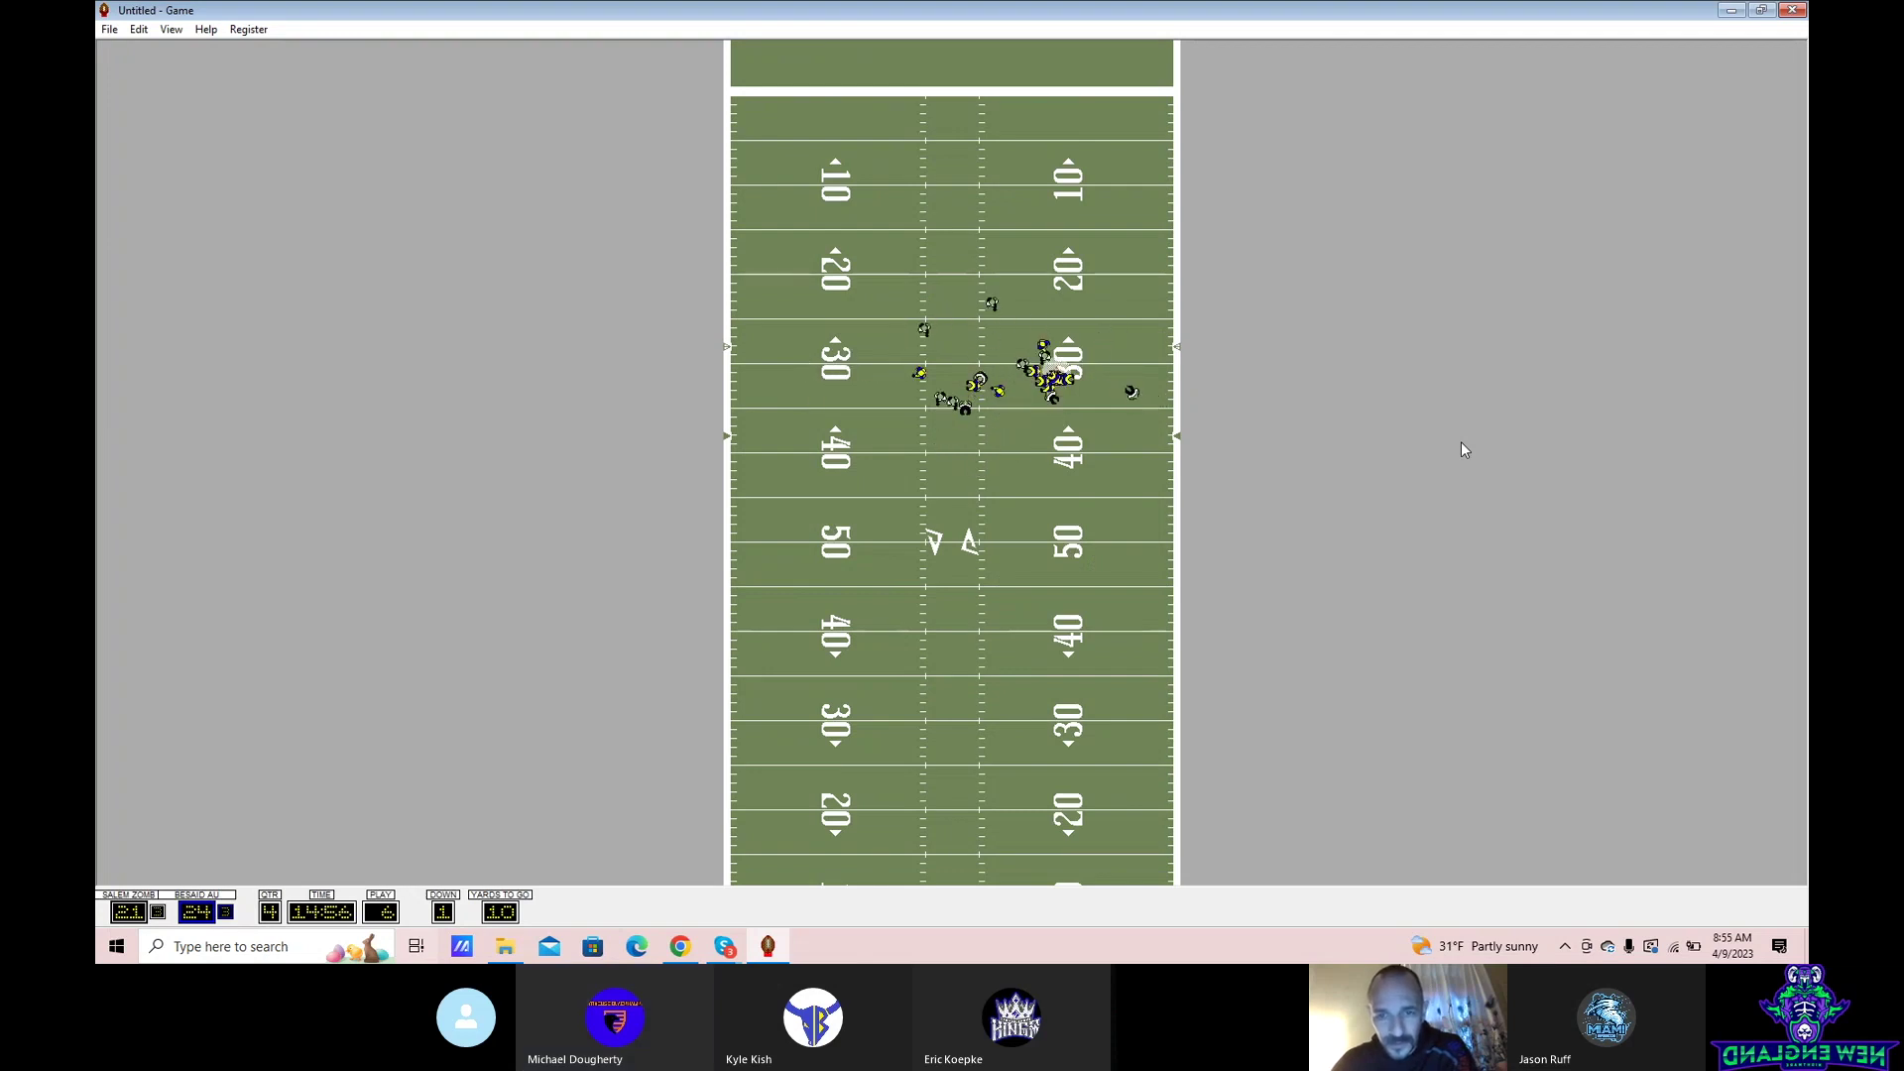
{"action": "key", "text": "Return"}
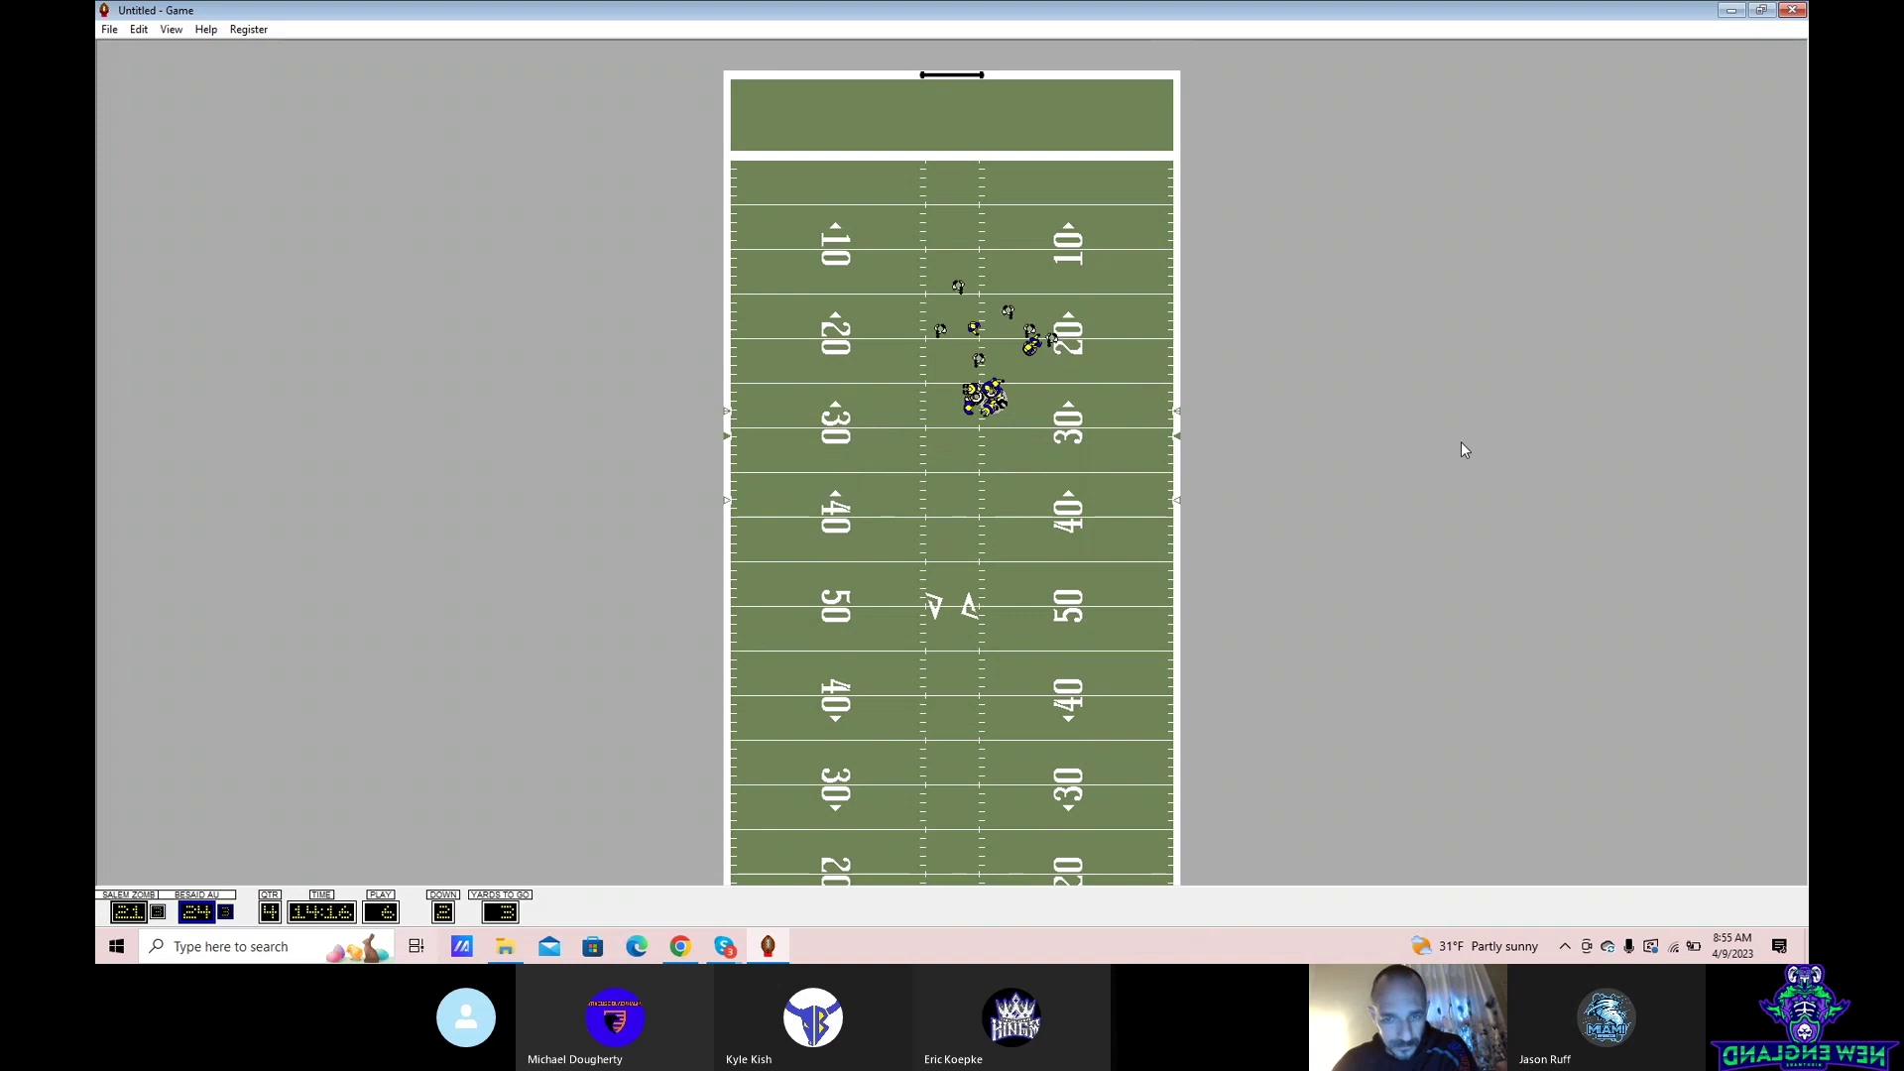
{"action": "key", "text": "Return"}
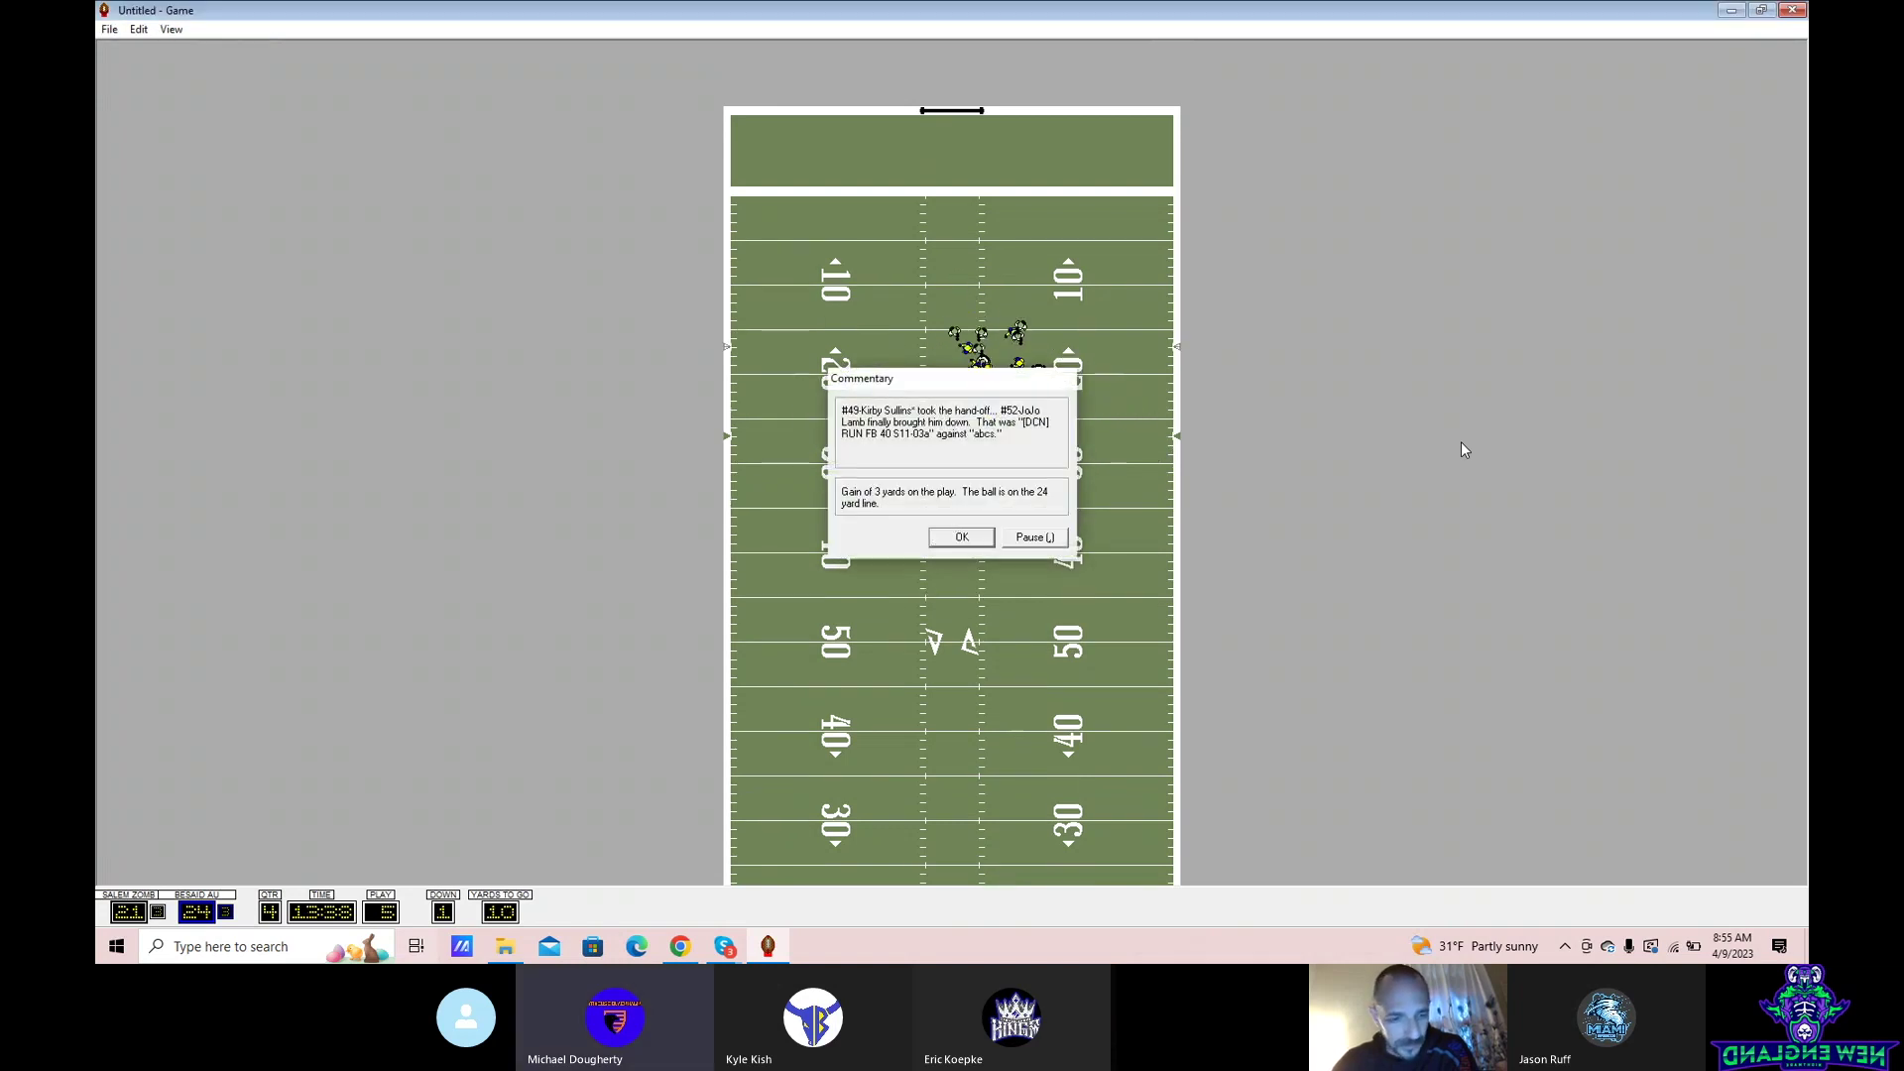
{"action": "key", "text": "Return"}
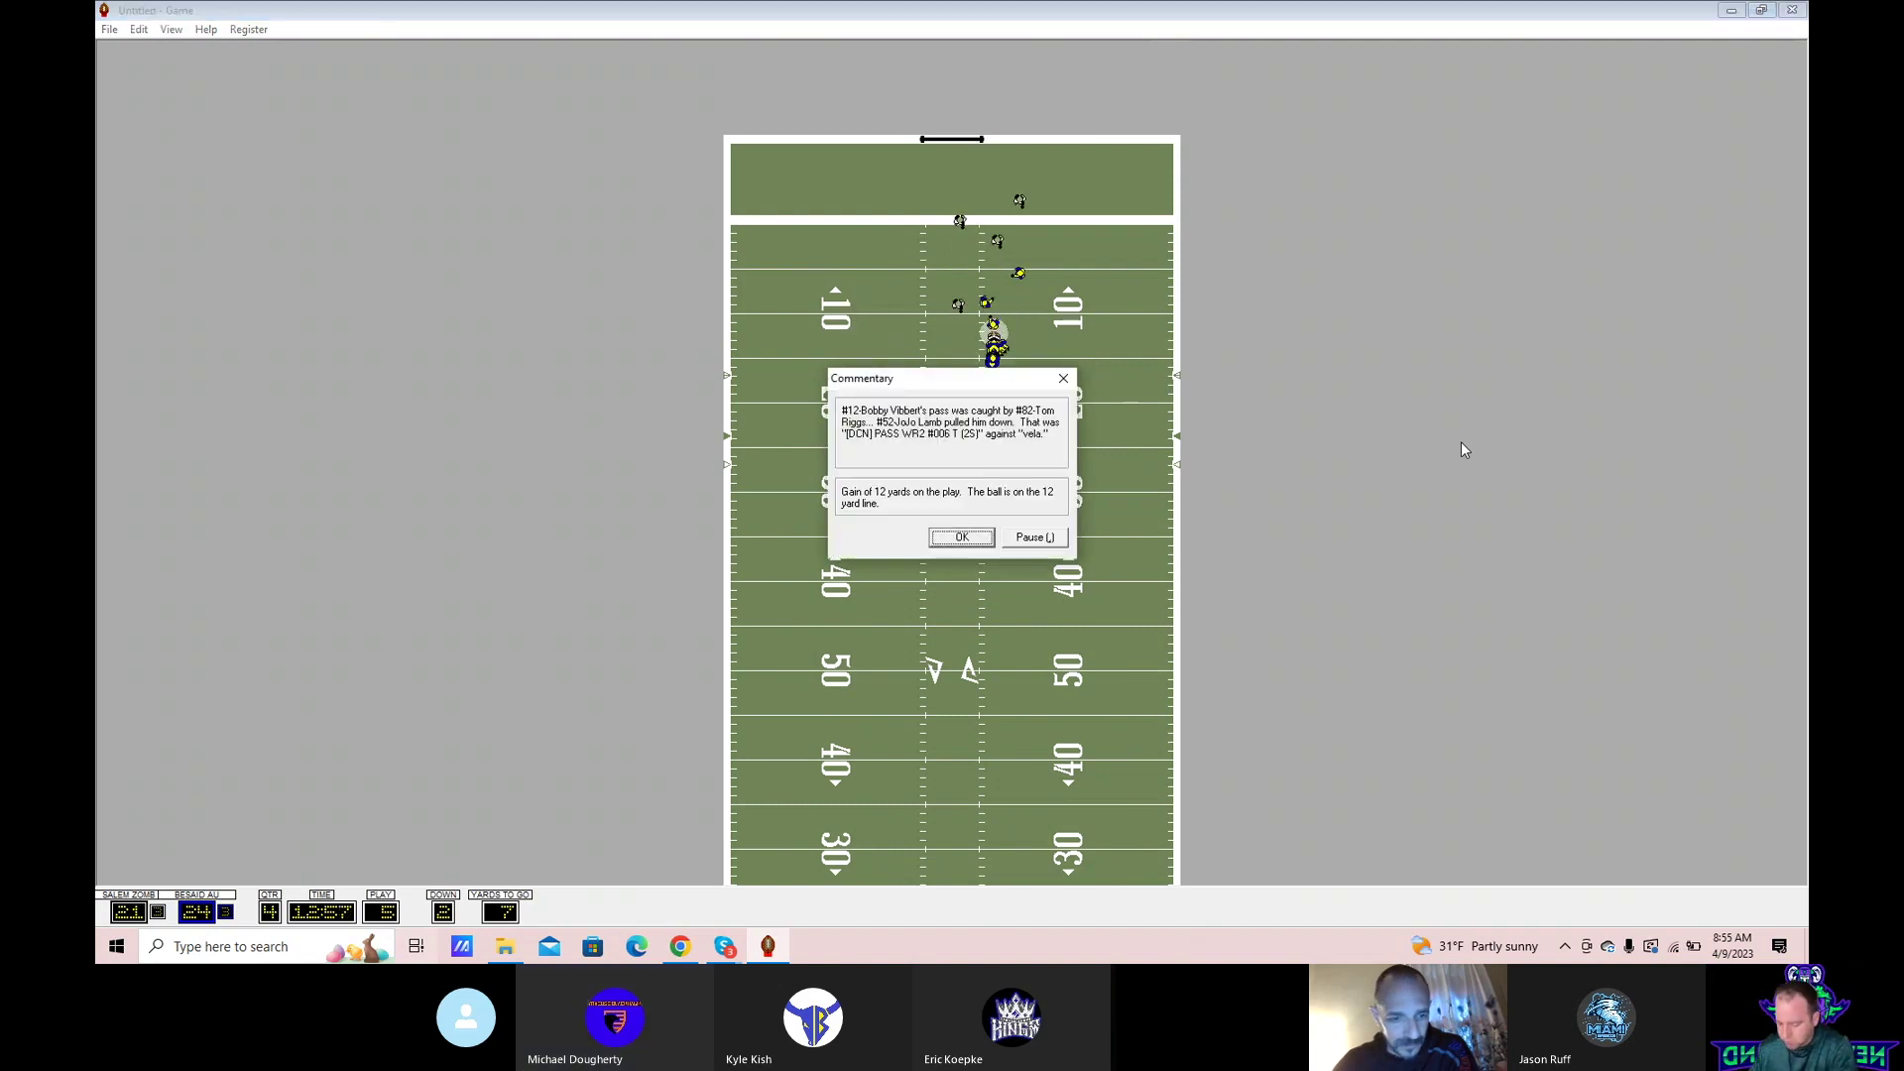
{"action": "key", "text": "Return"}
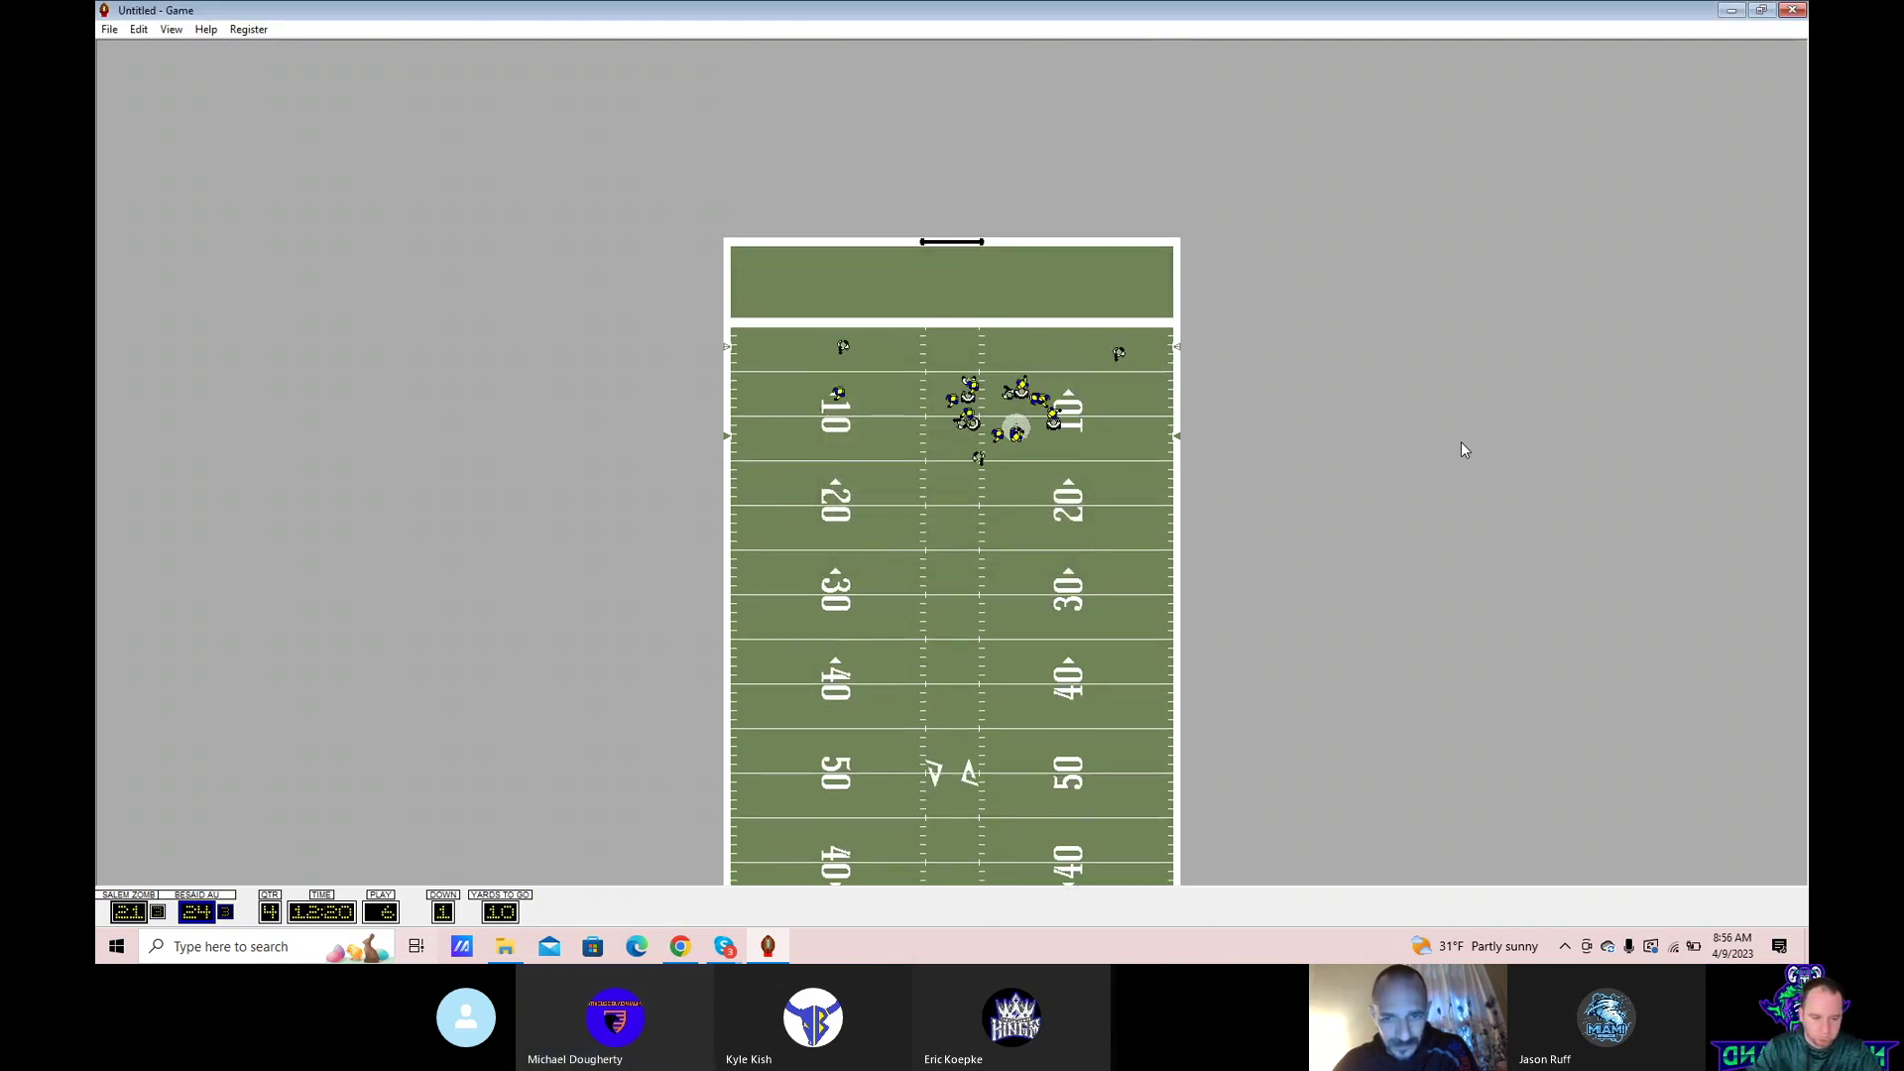
{"action": "key", "text": "Return"}
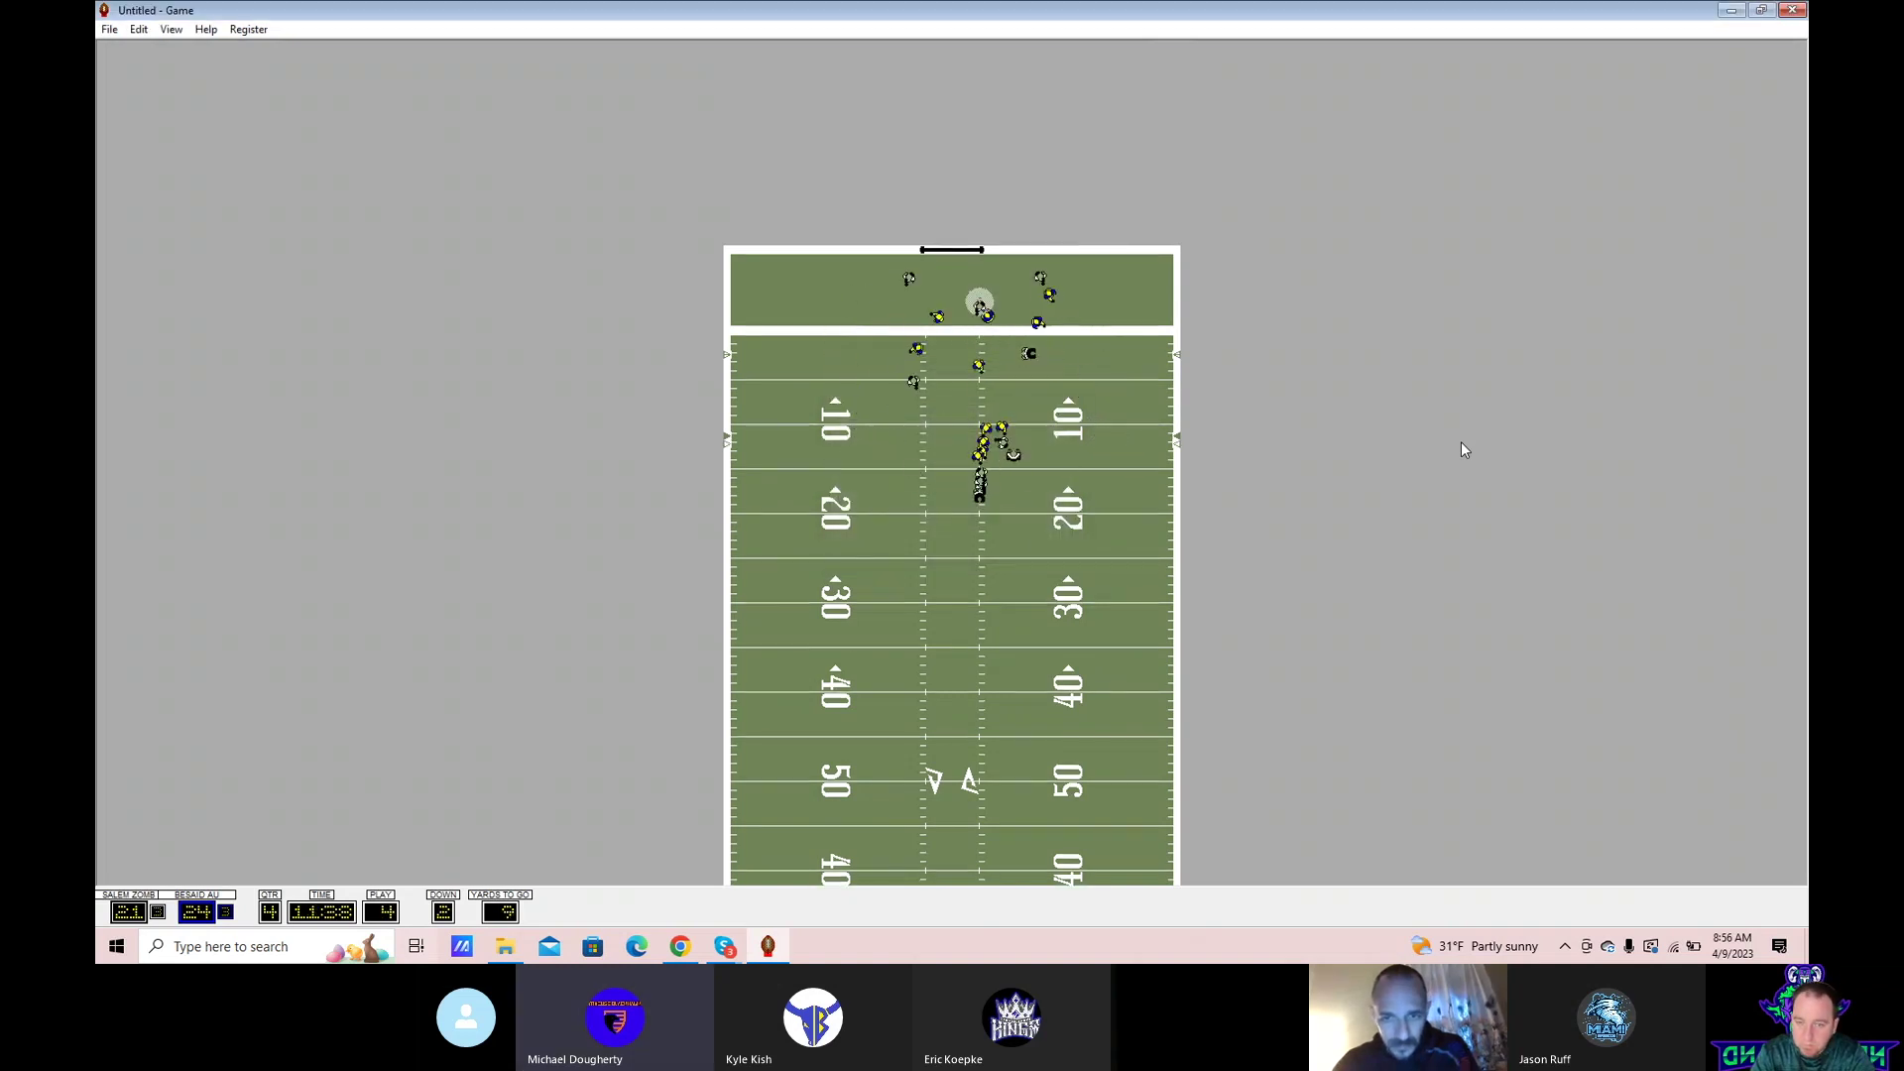
{"action": "key", "text": "Return"}
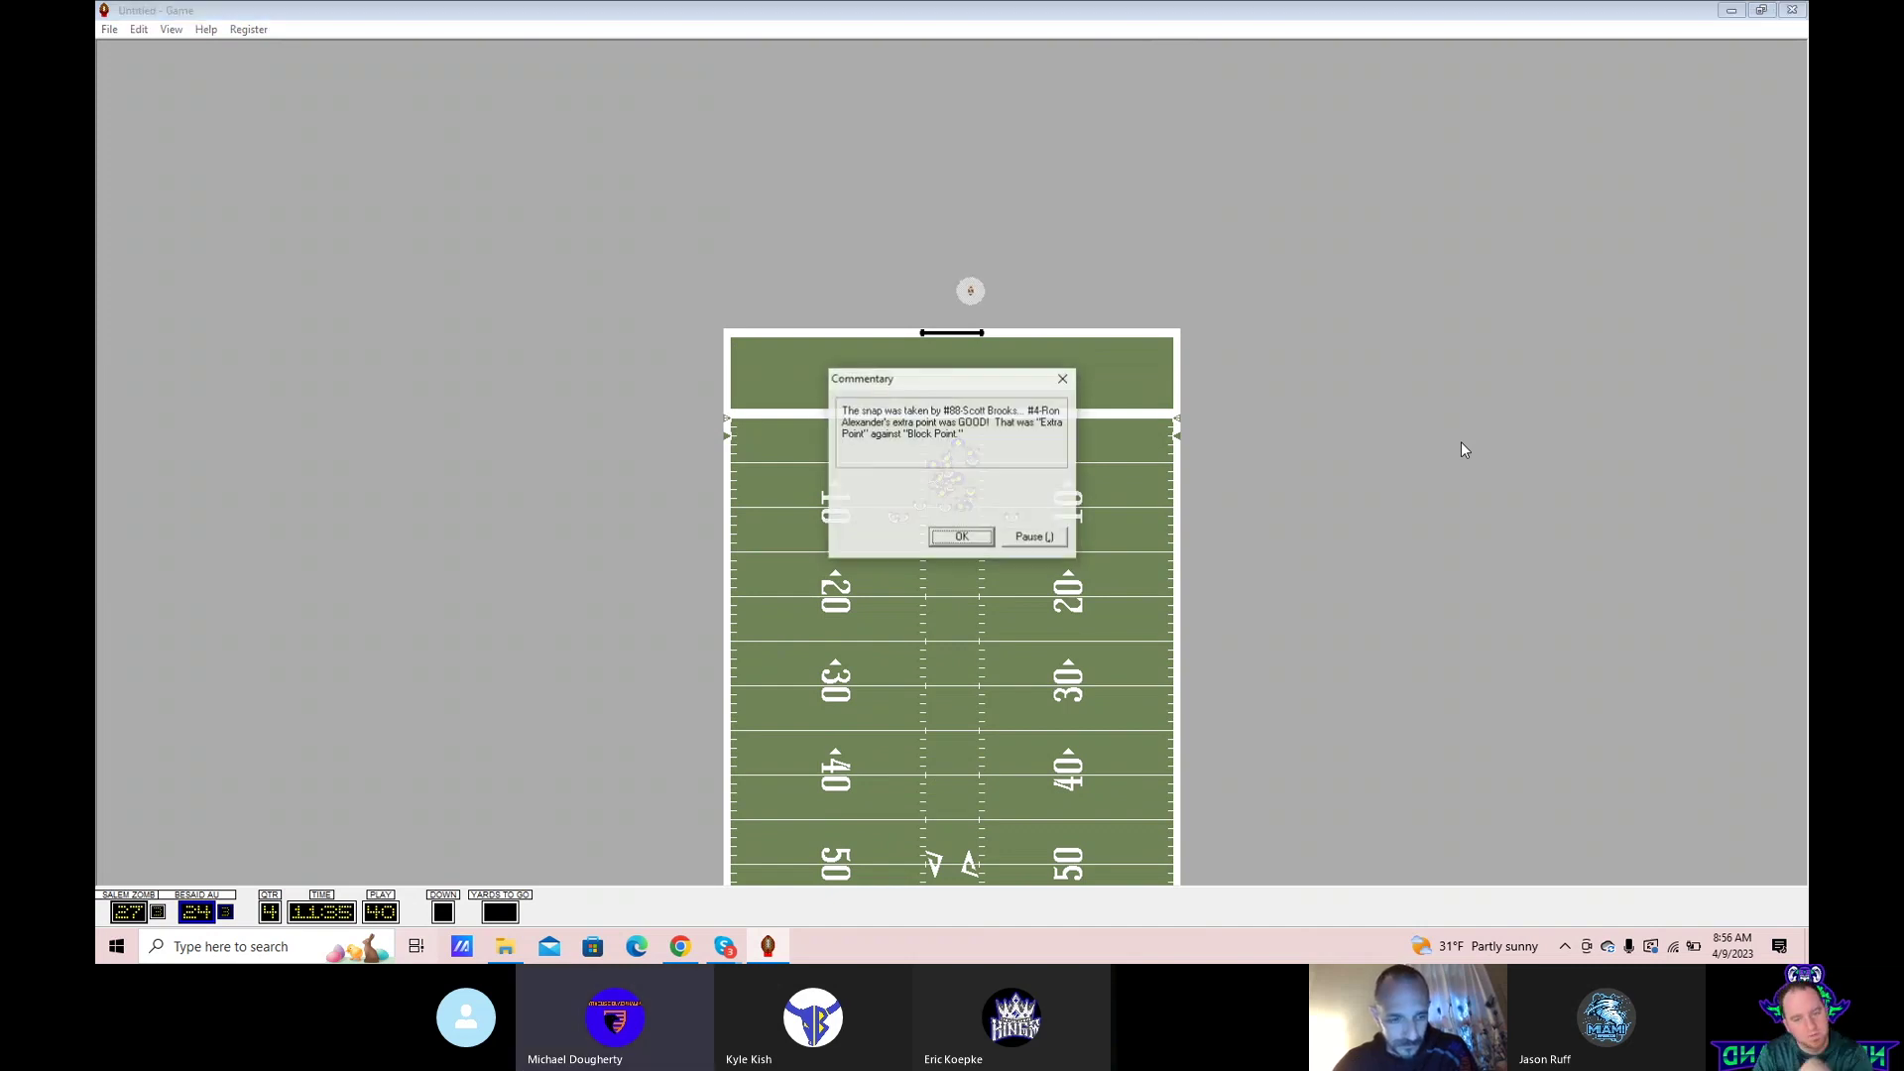
{"action": "key", "text": "Return"}
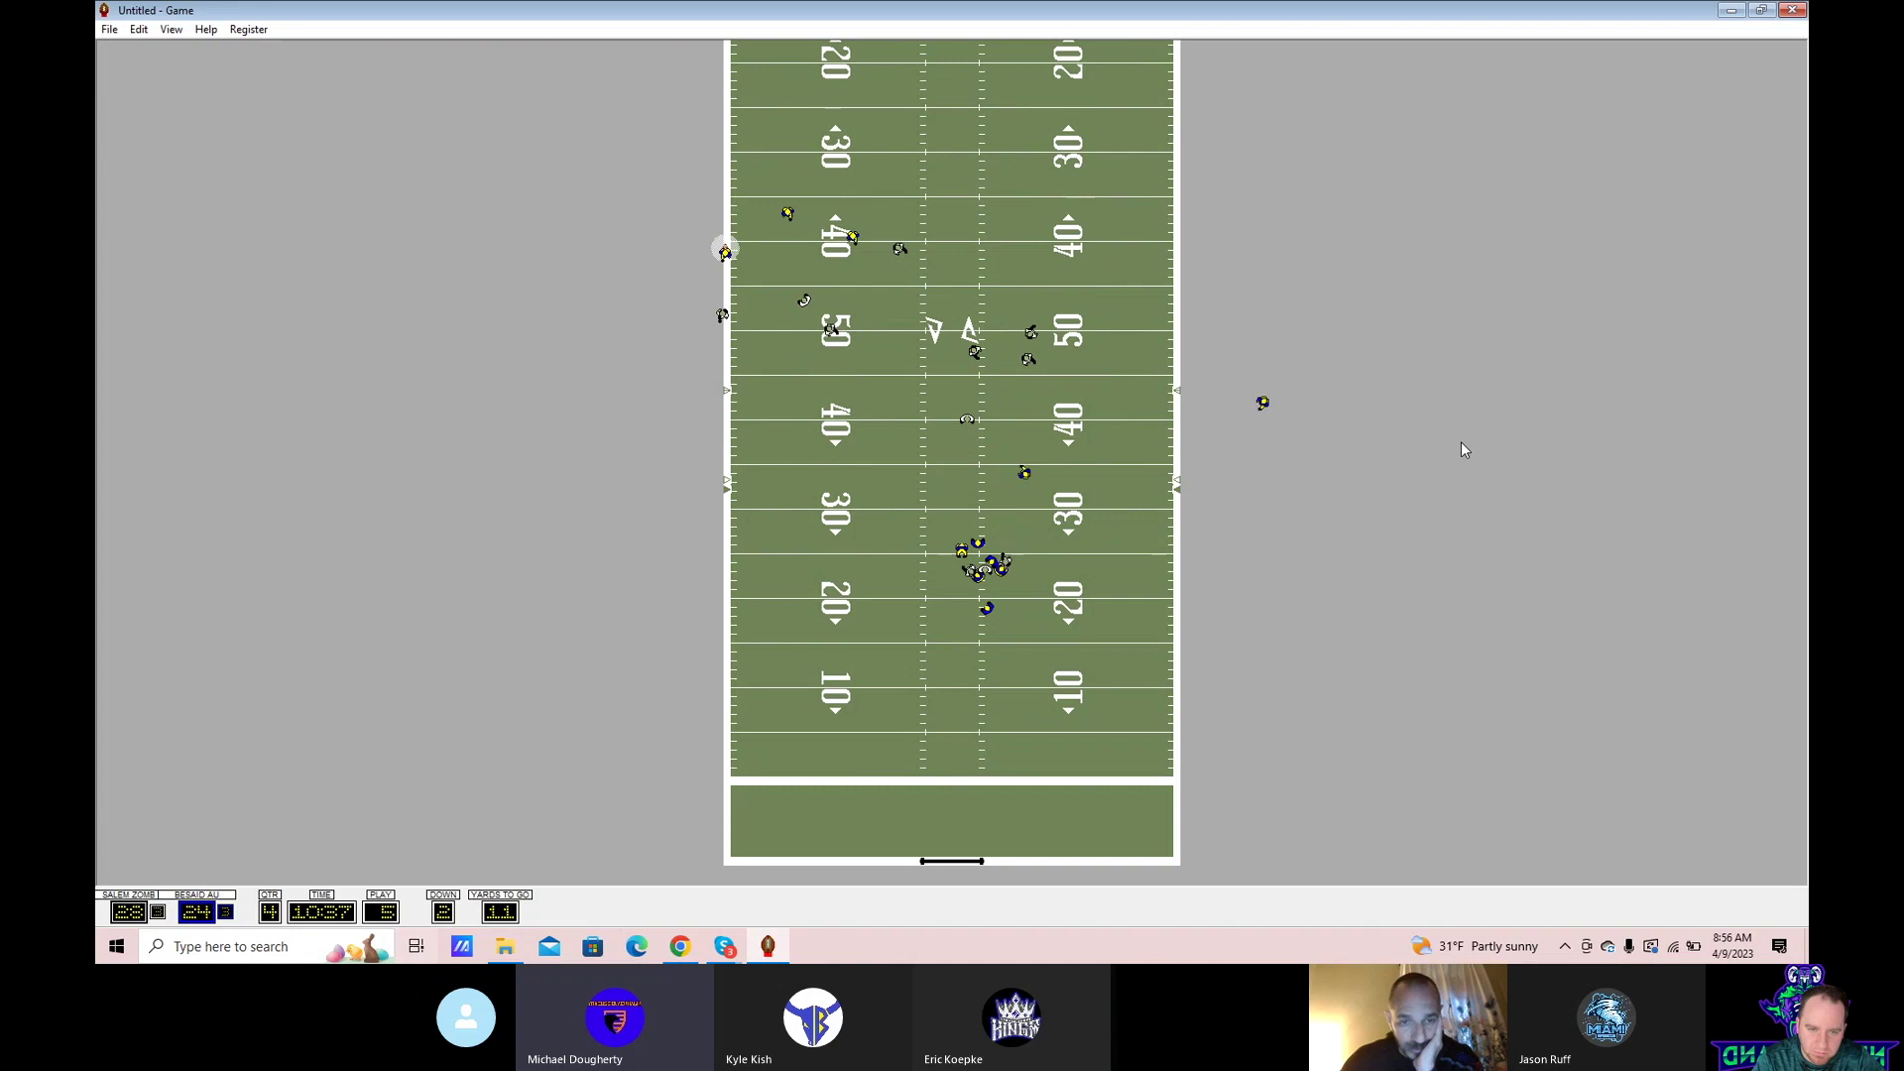
- Advance the Besaid Aurochs drive, passing to the 3 and scoring a touchdown for 30-28
{"action": "key", "text": "Return"}
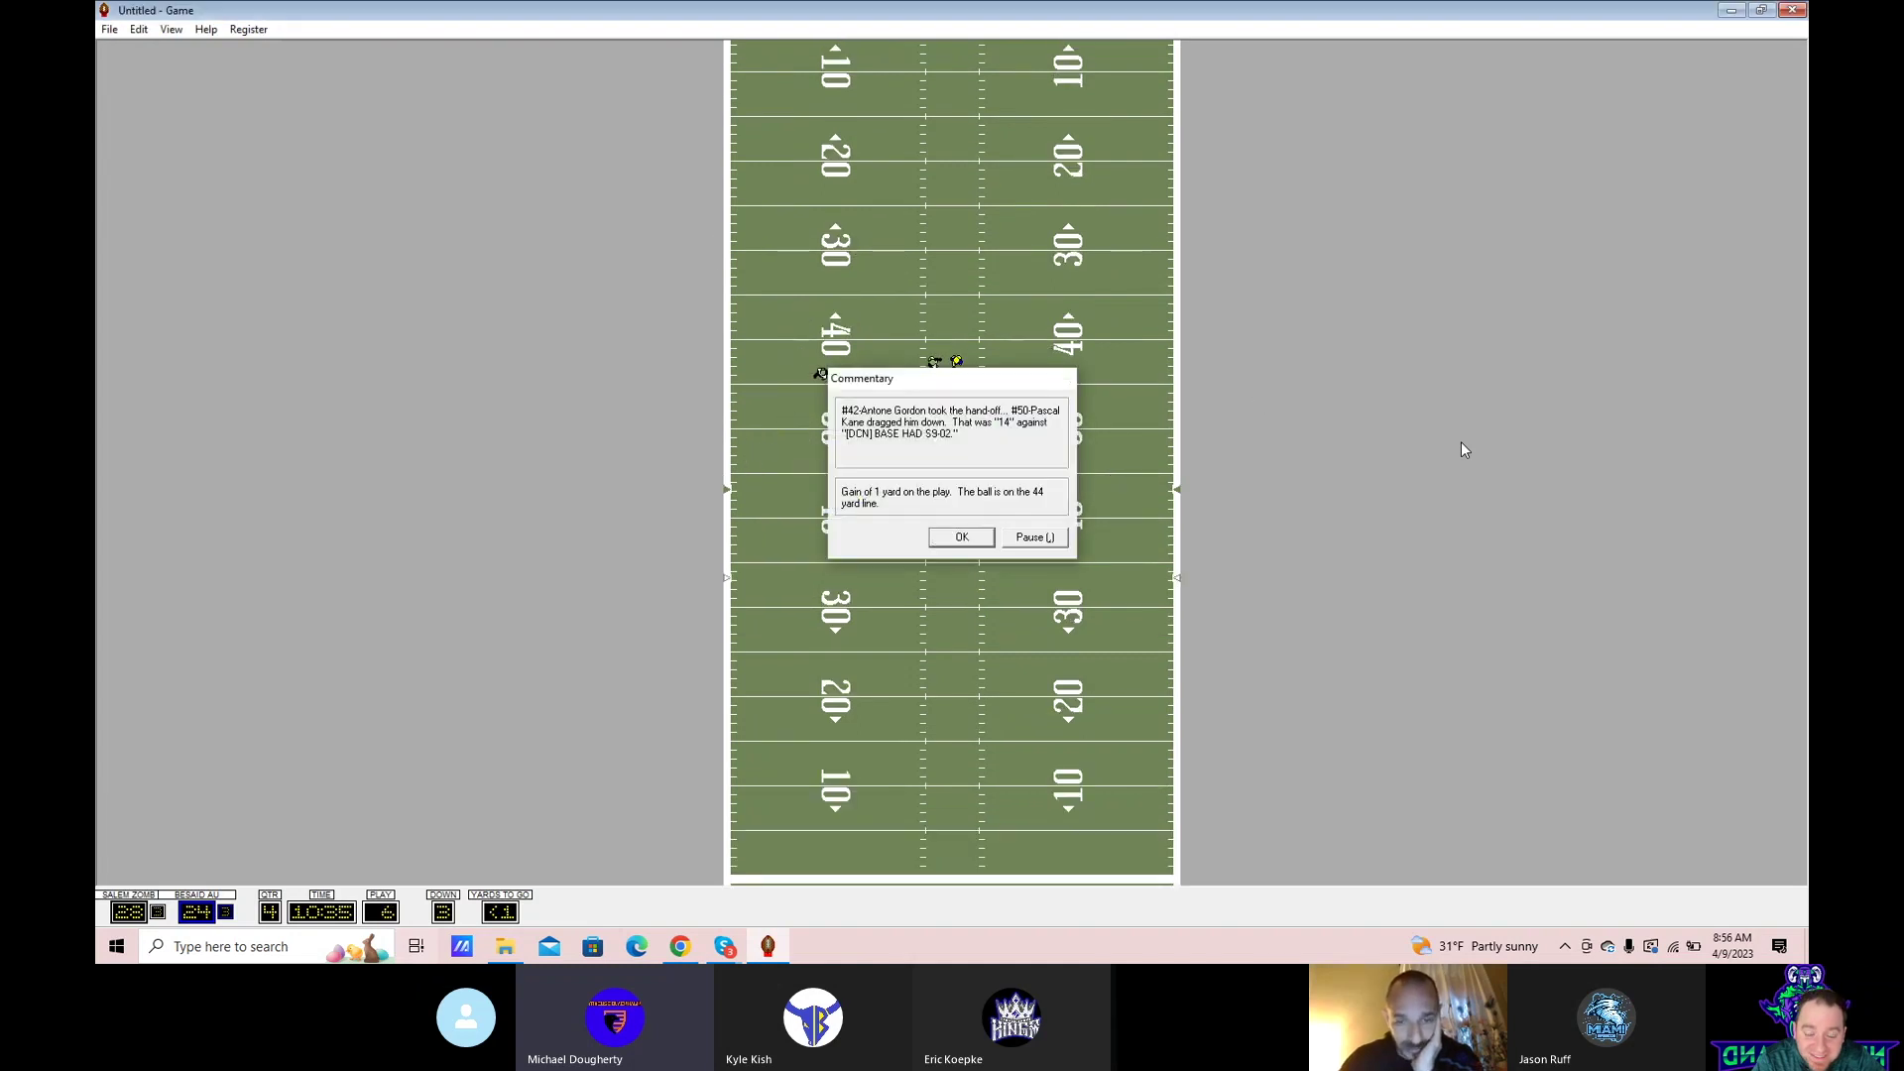
{"action": "key", "text": "Return"}
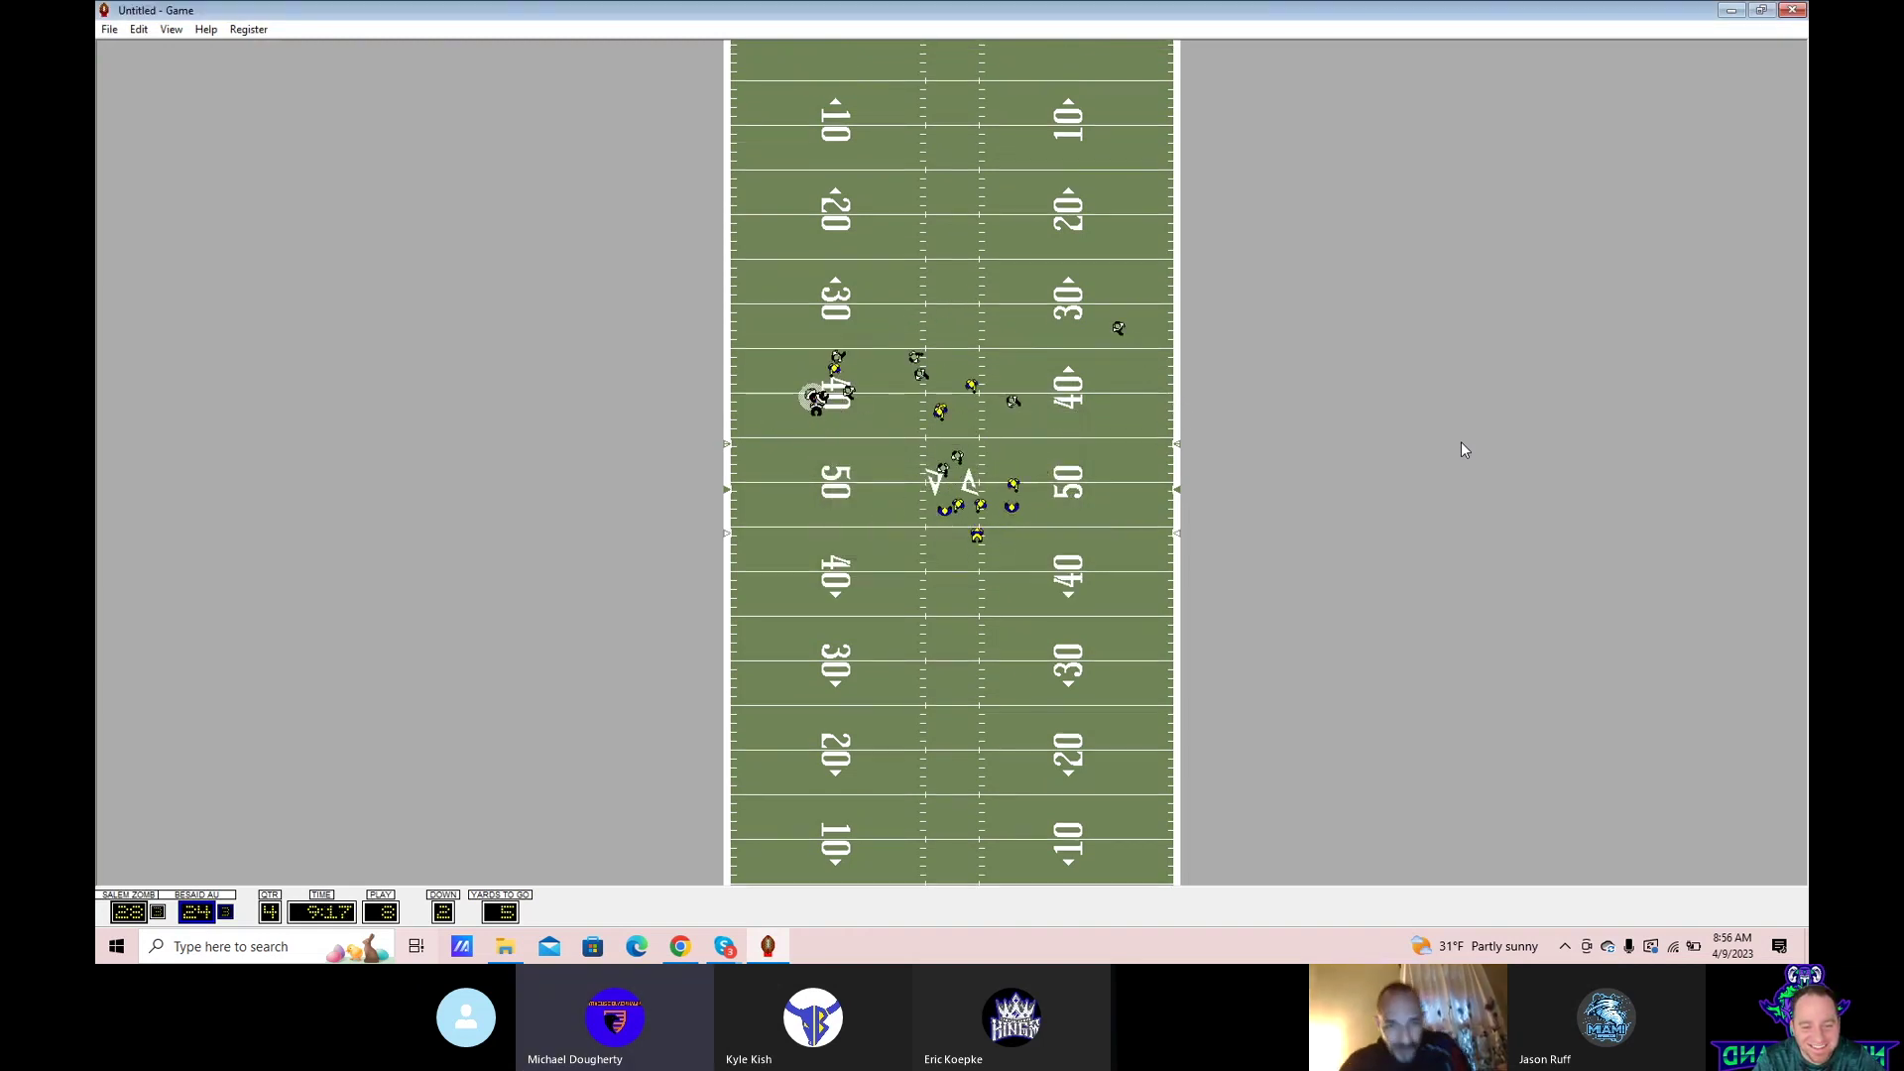
{"action": "key", "text": "Return"}
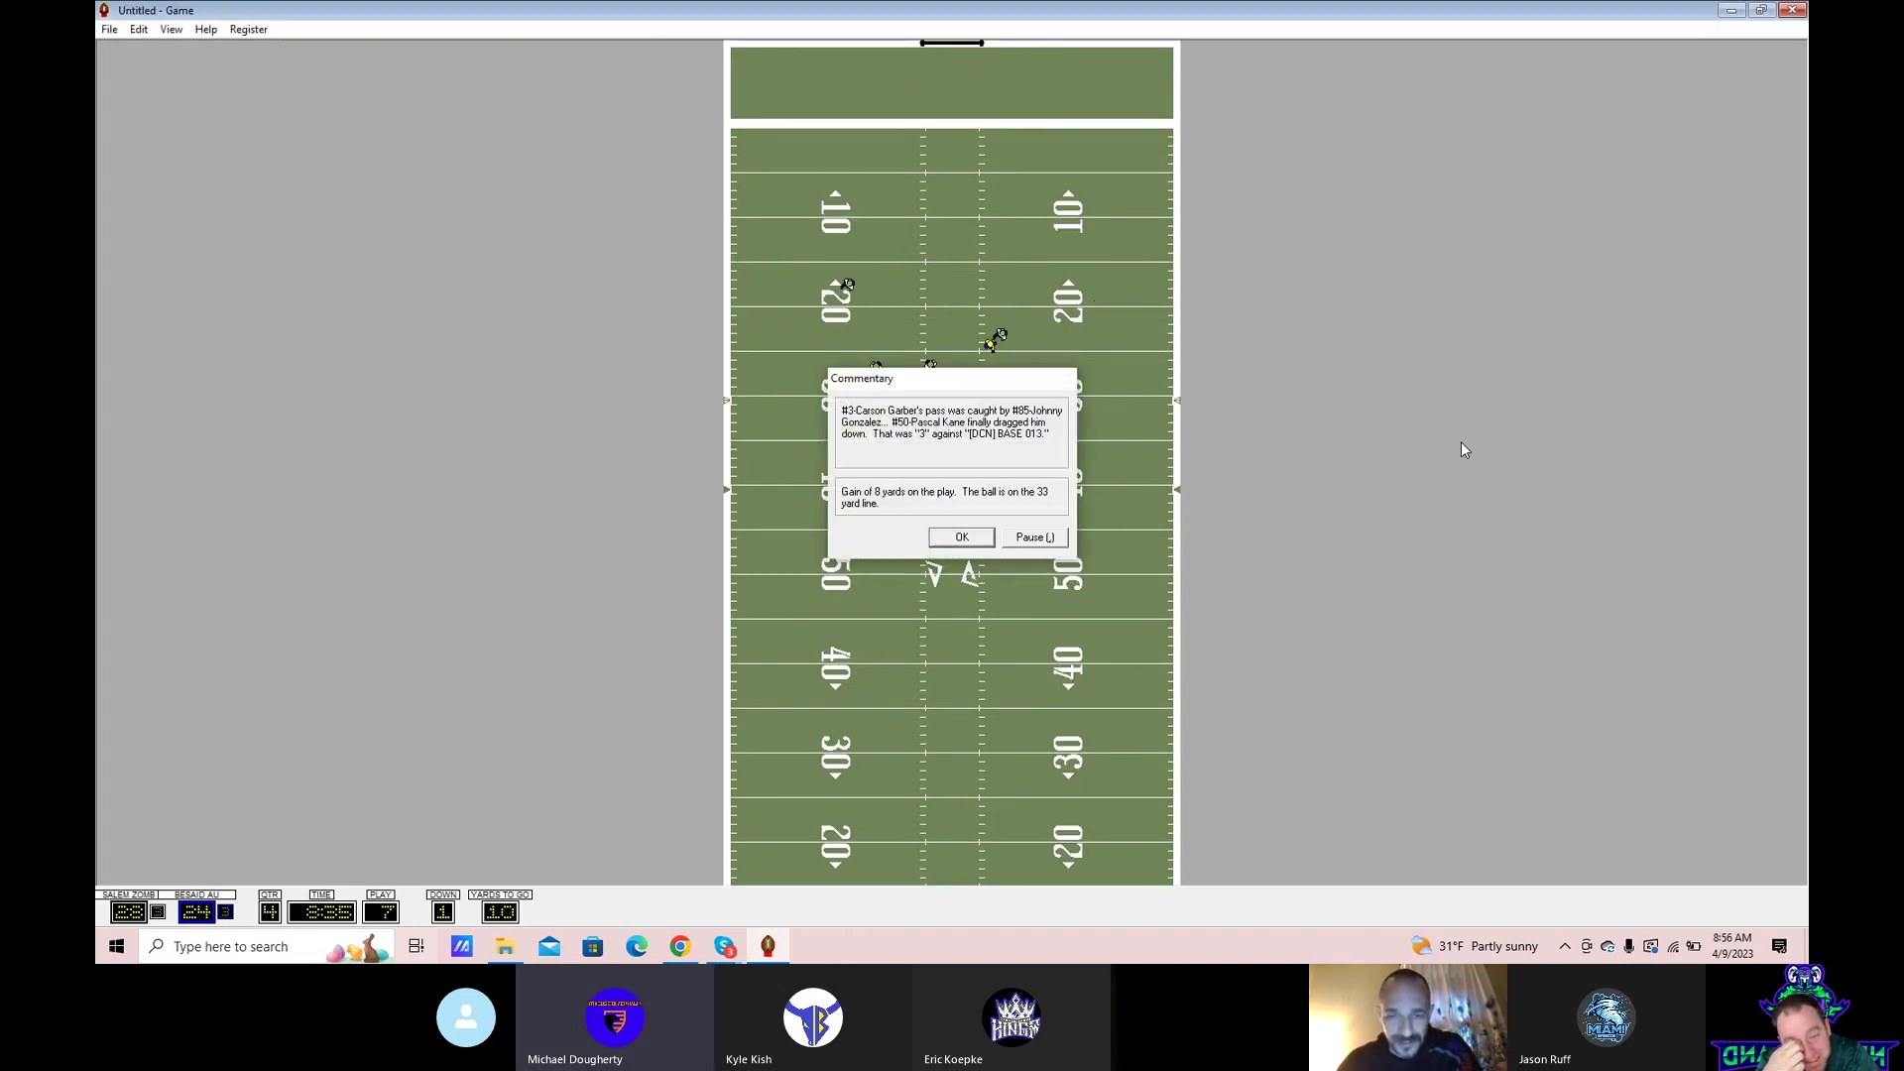
{"action": "key", "text": "Return"}
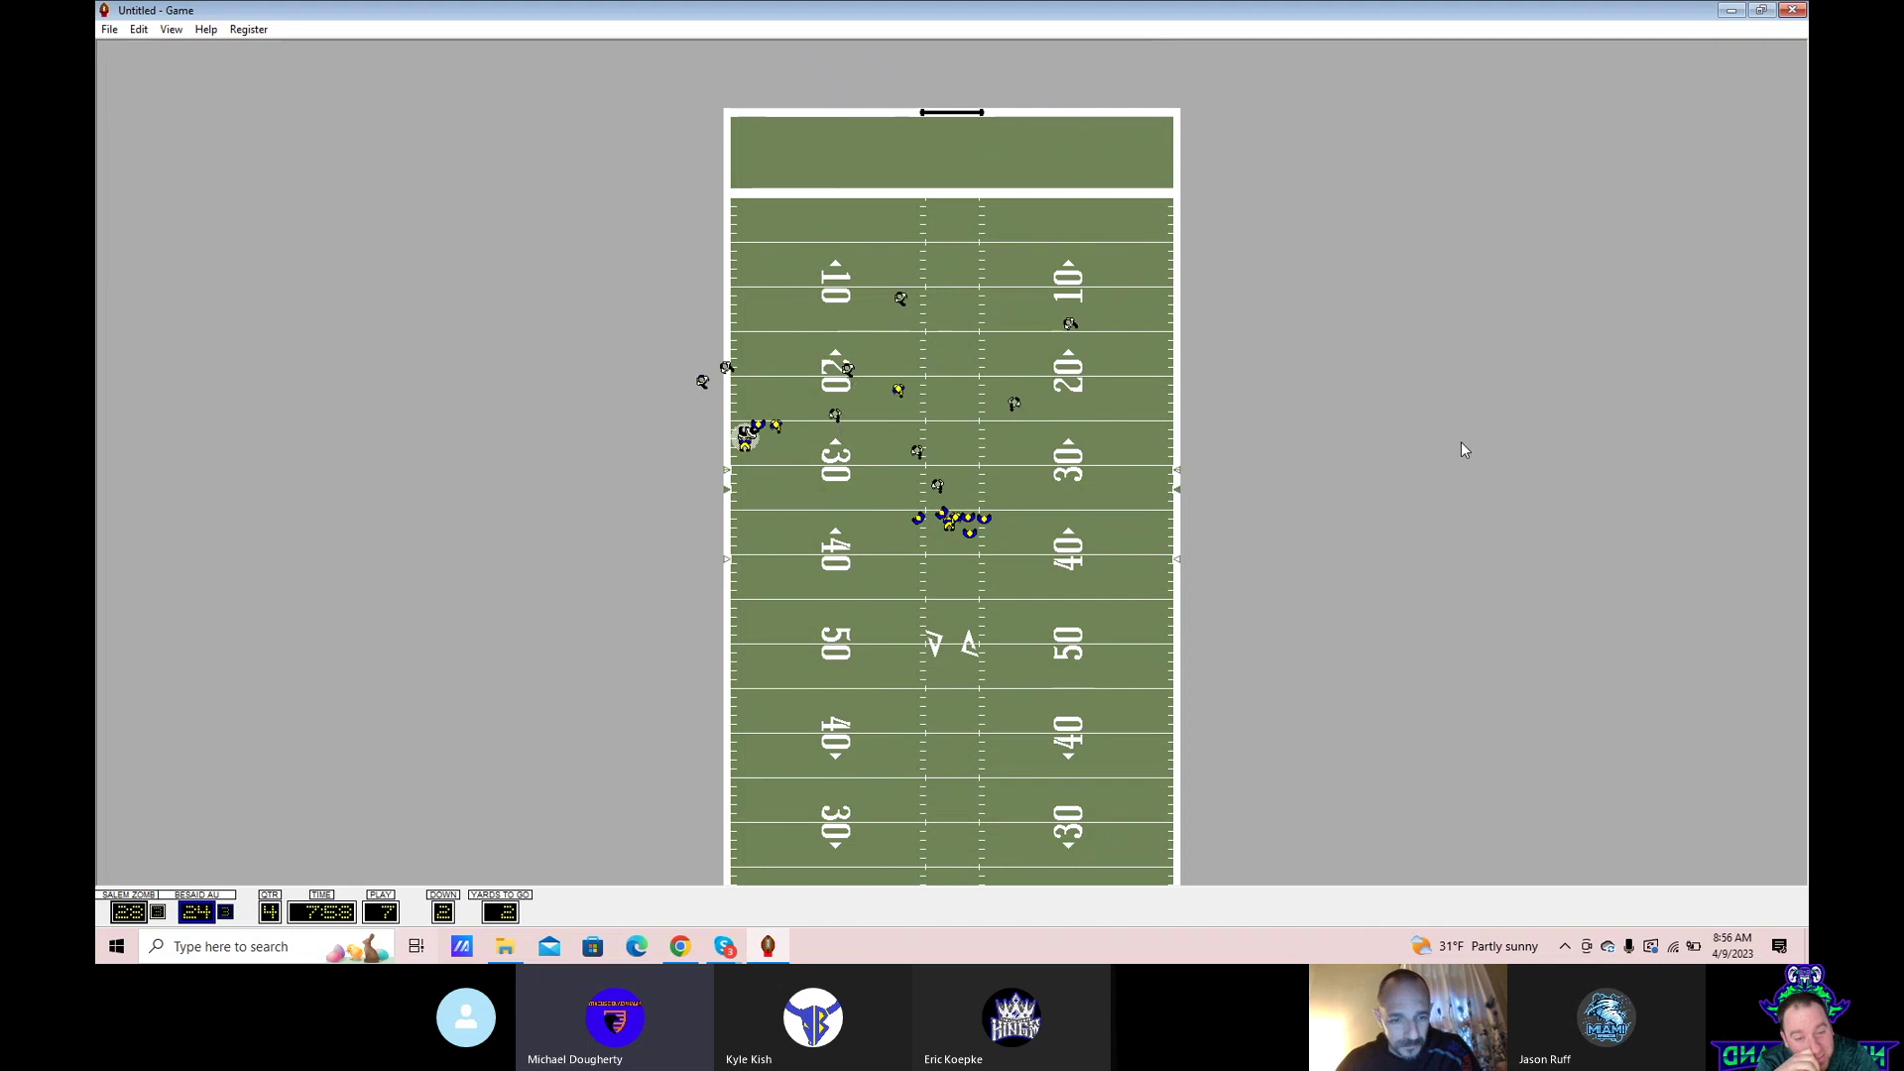
{"action": "key", "text": "Return"}
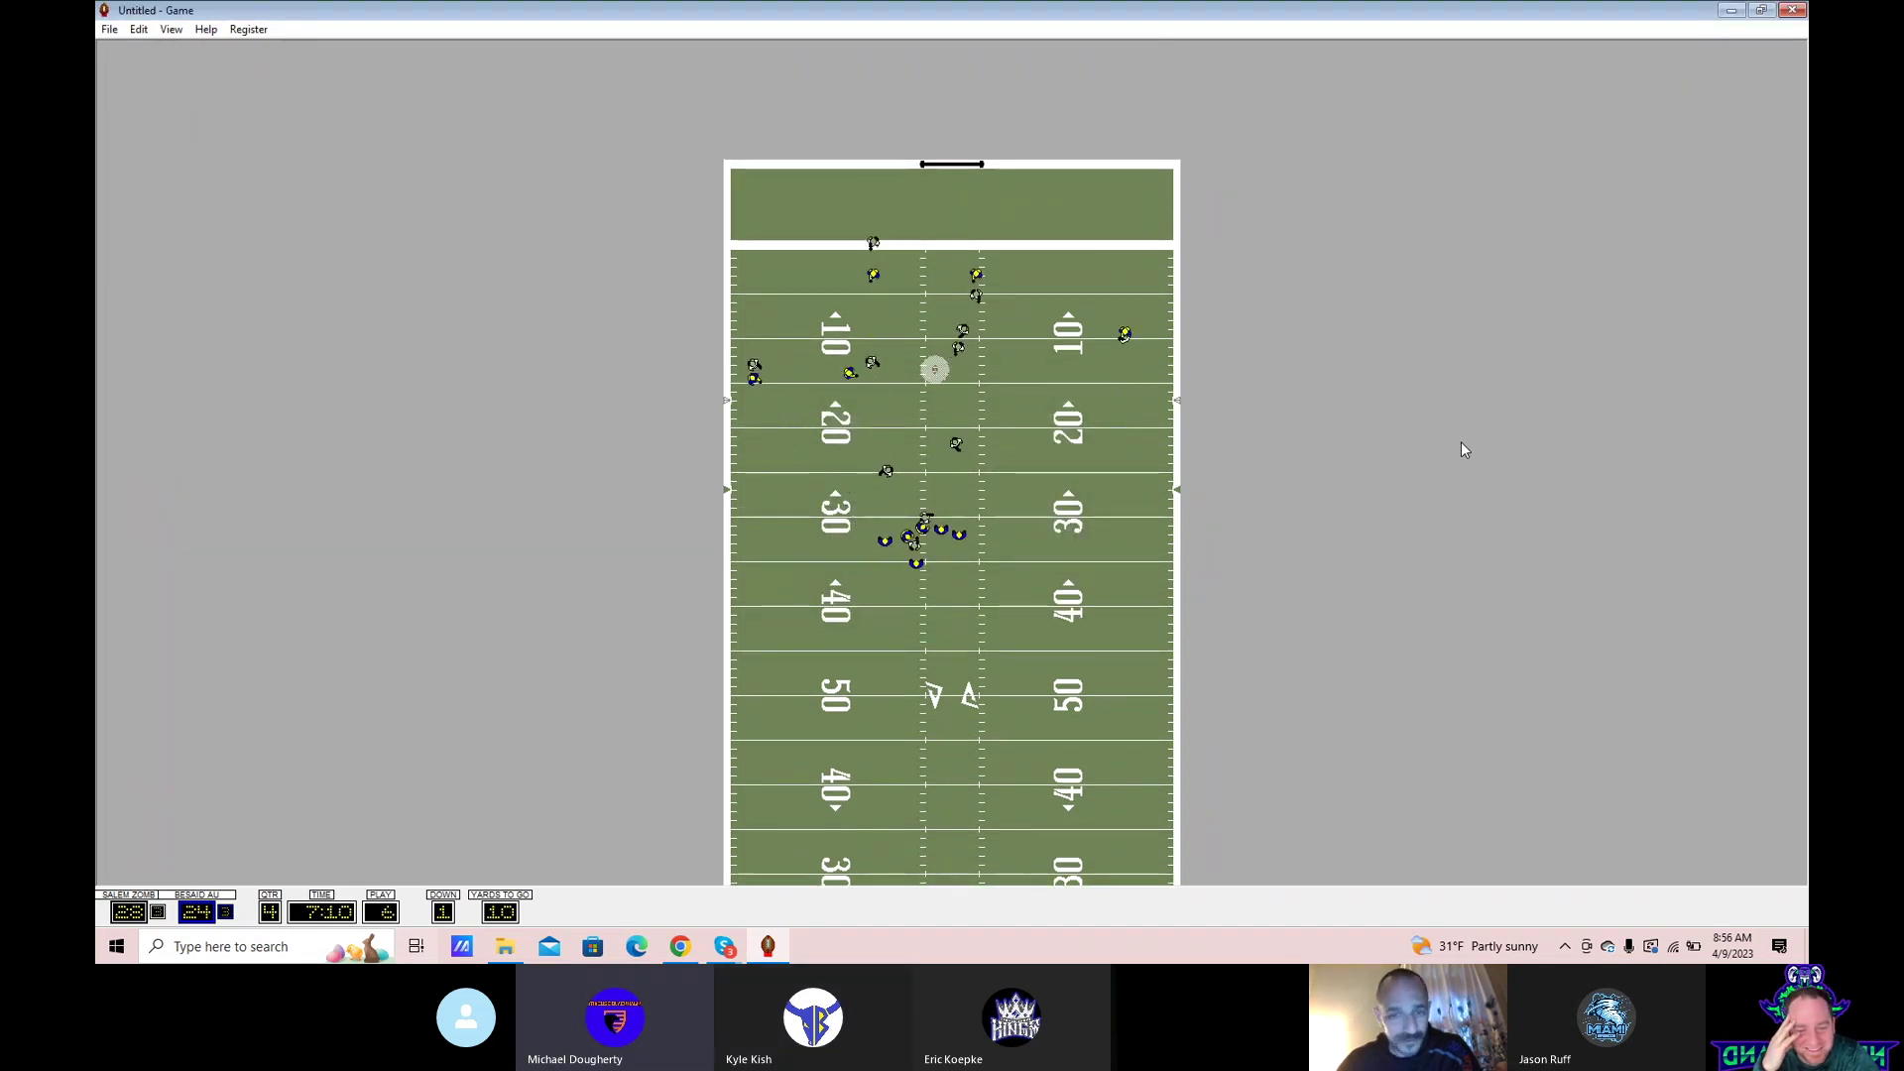
{"action": "key", "text": "Return"}
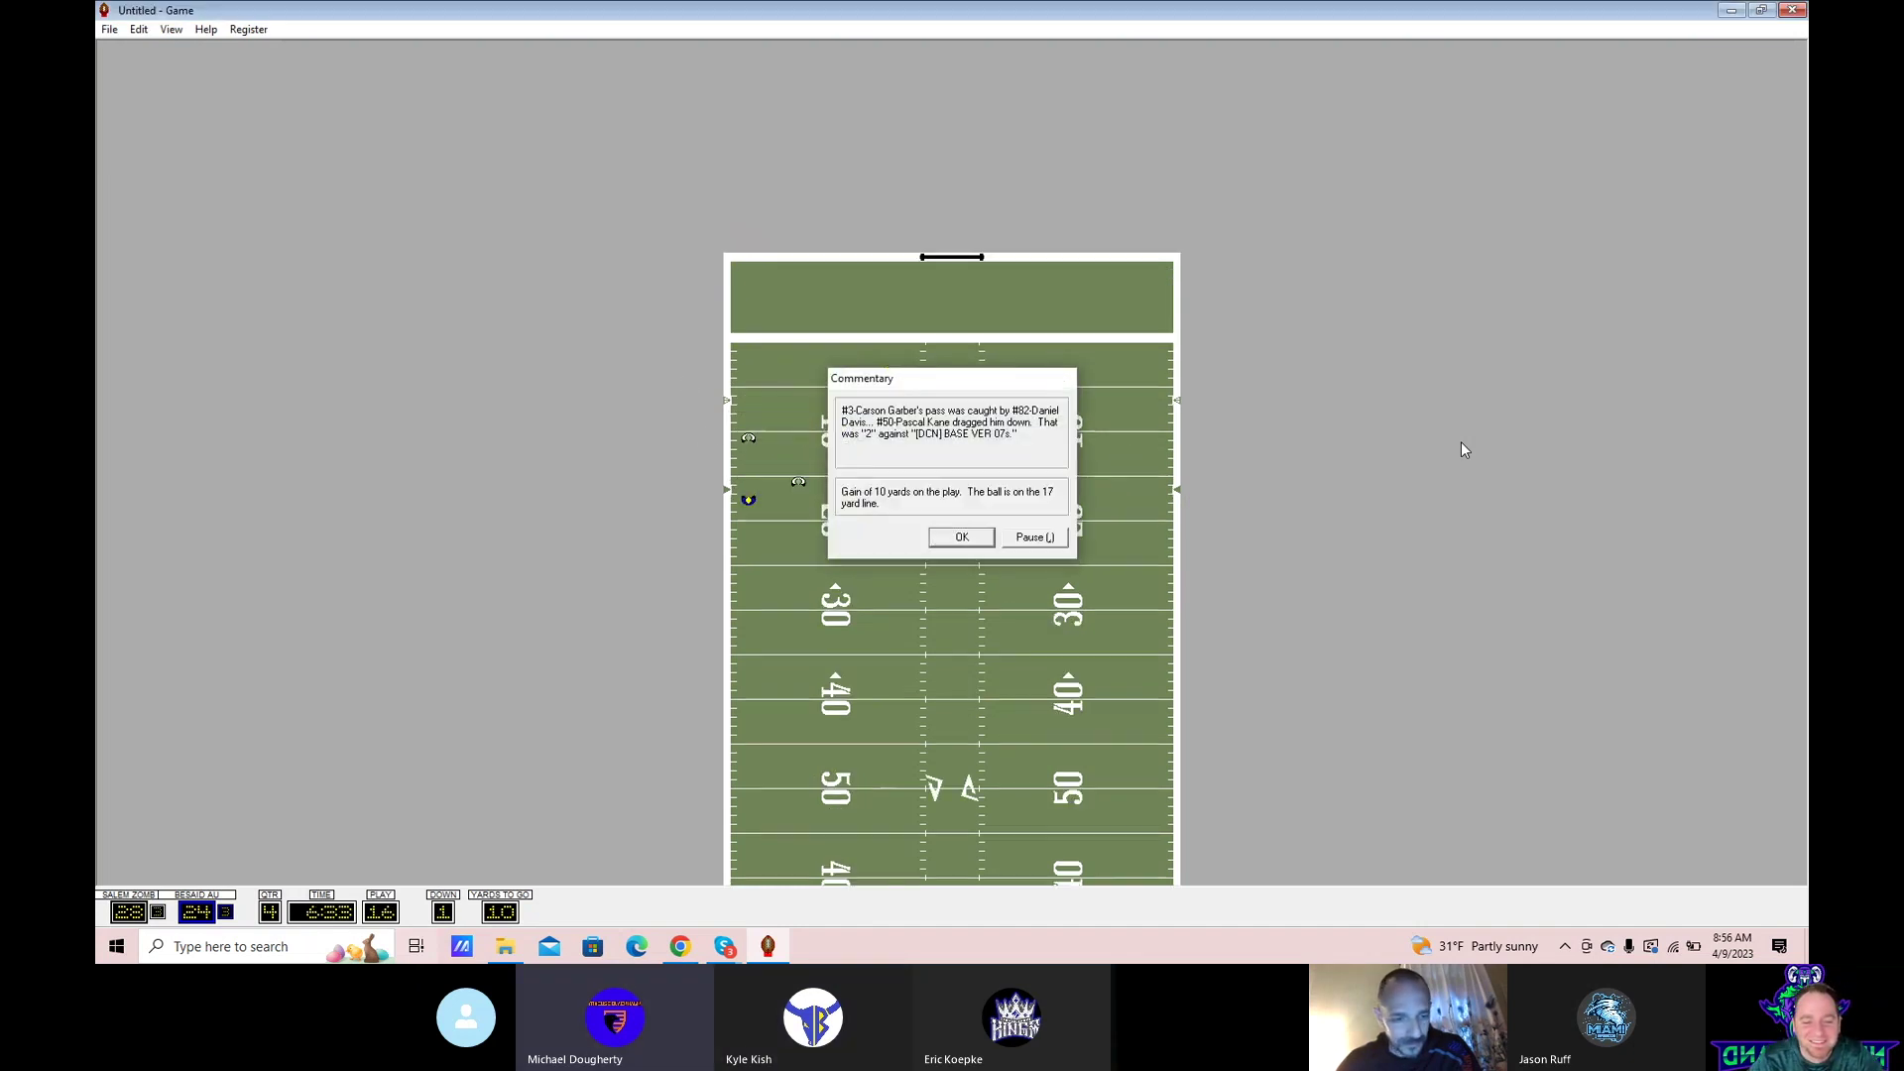
{"action": "key", "text": "Return"}
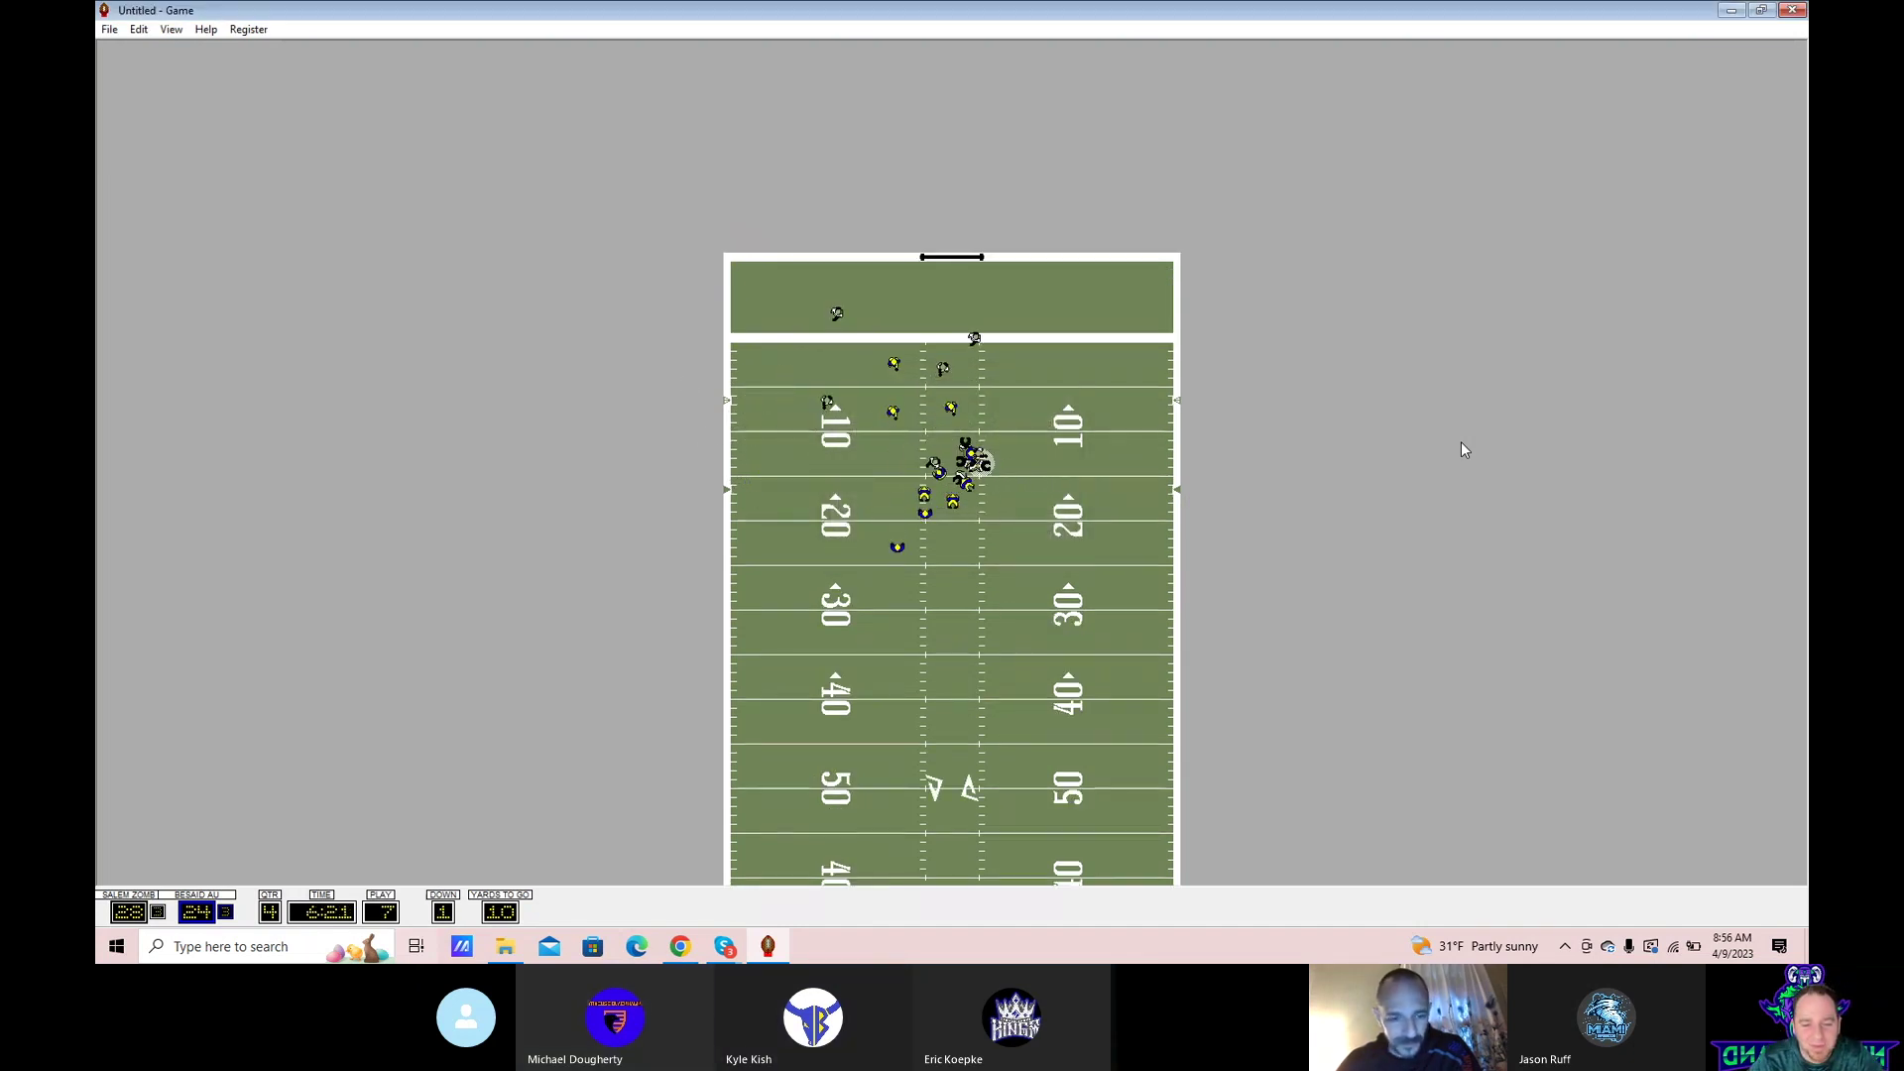
{"action": "key", "text": "Return"}
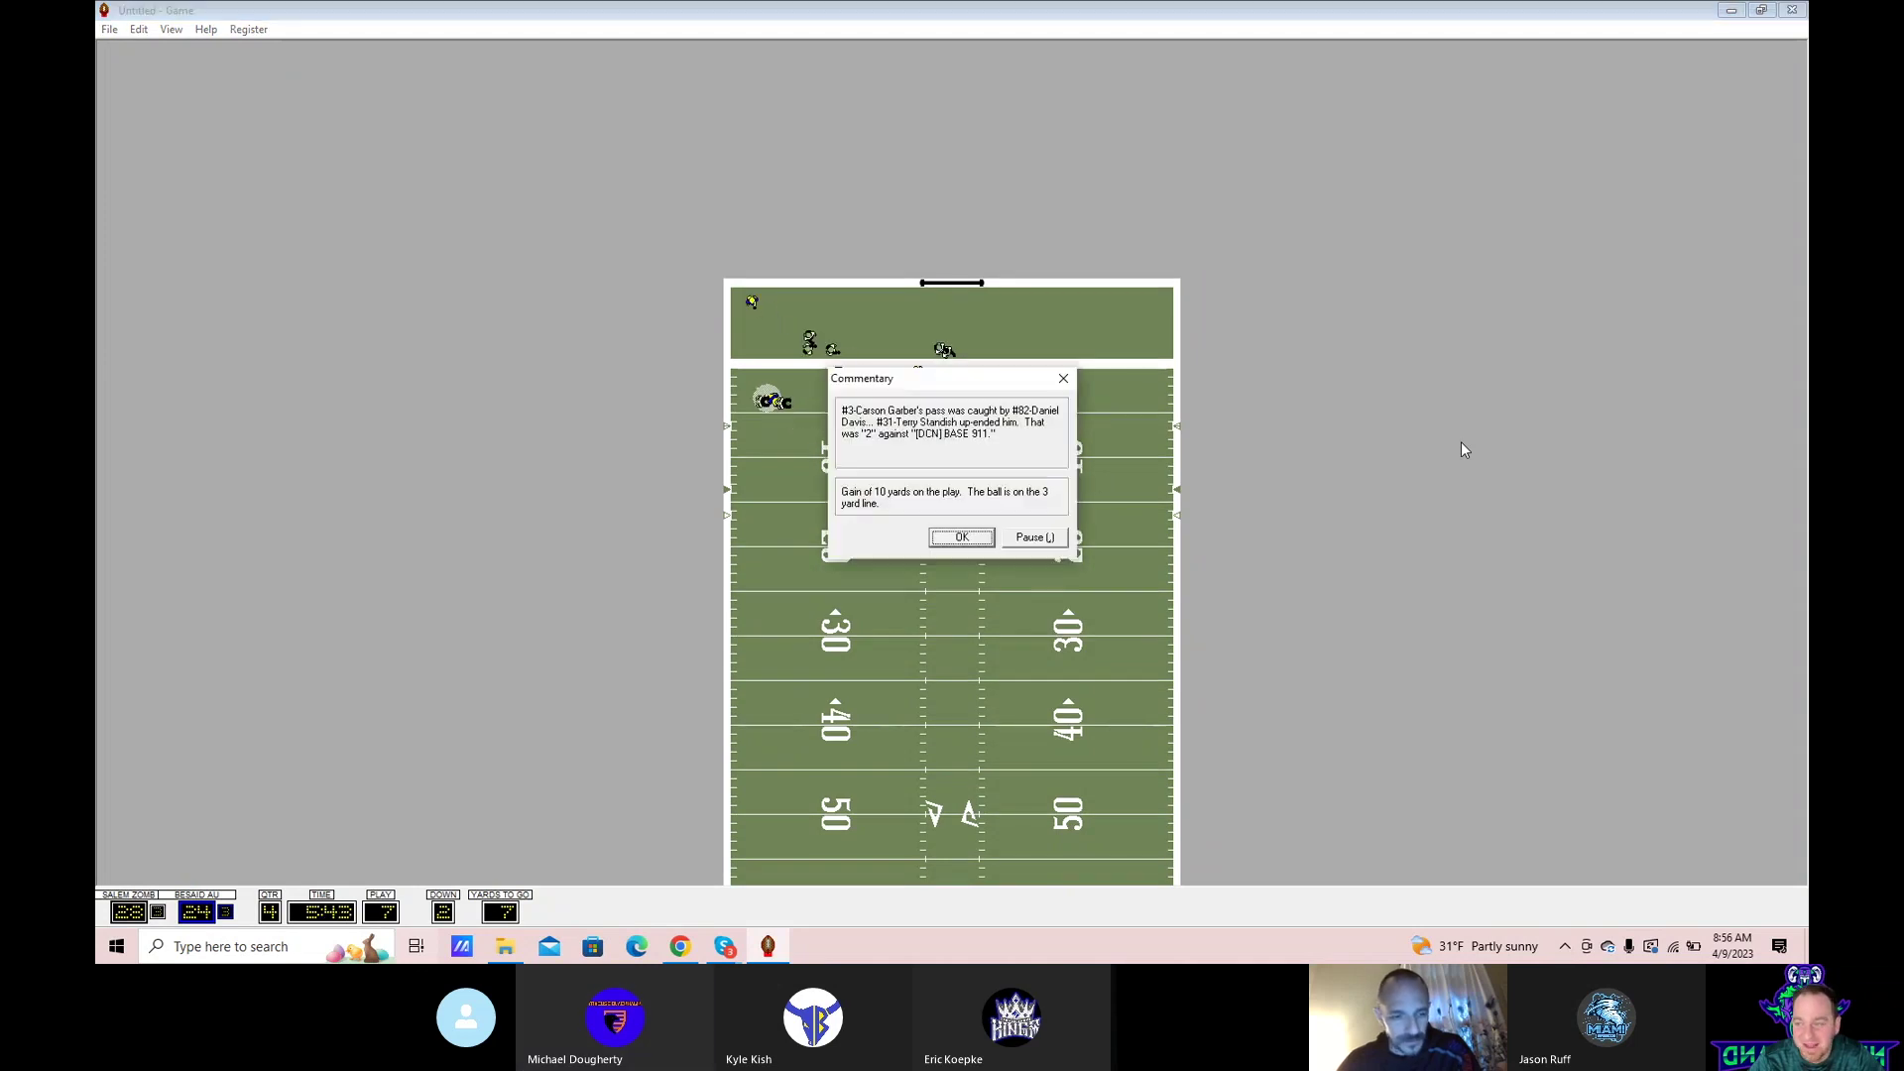
{"action": "key", "text": "Return"}
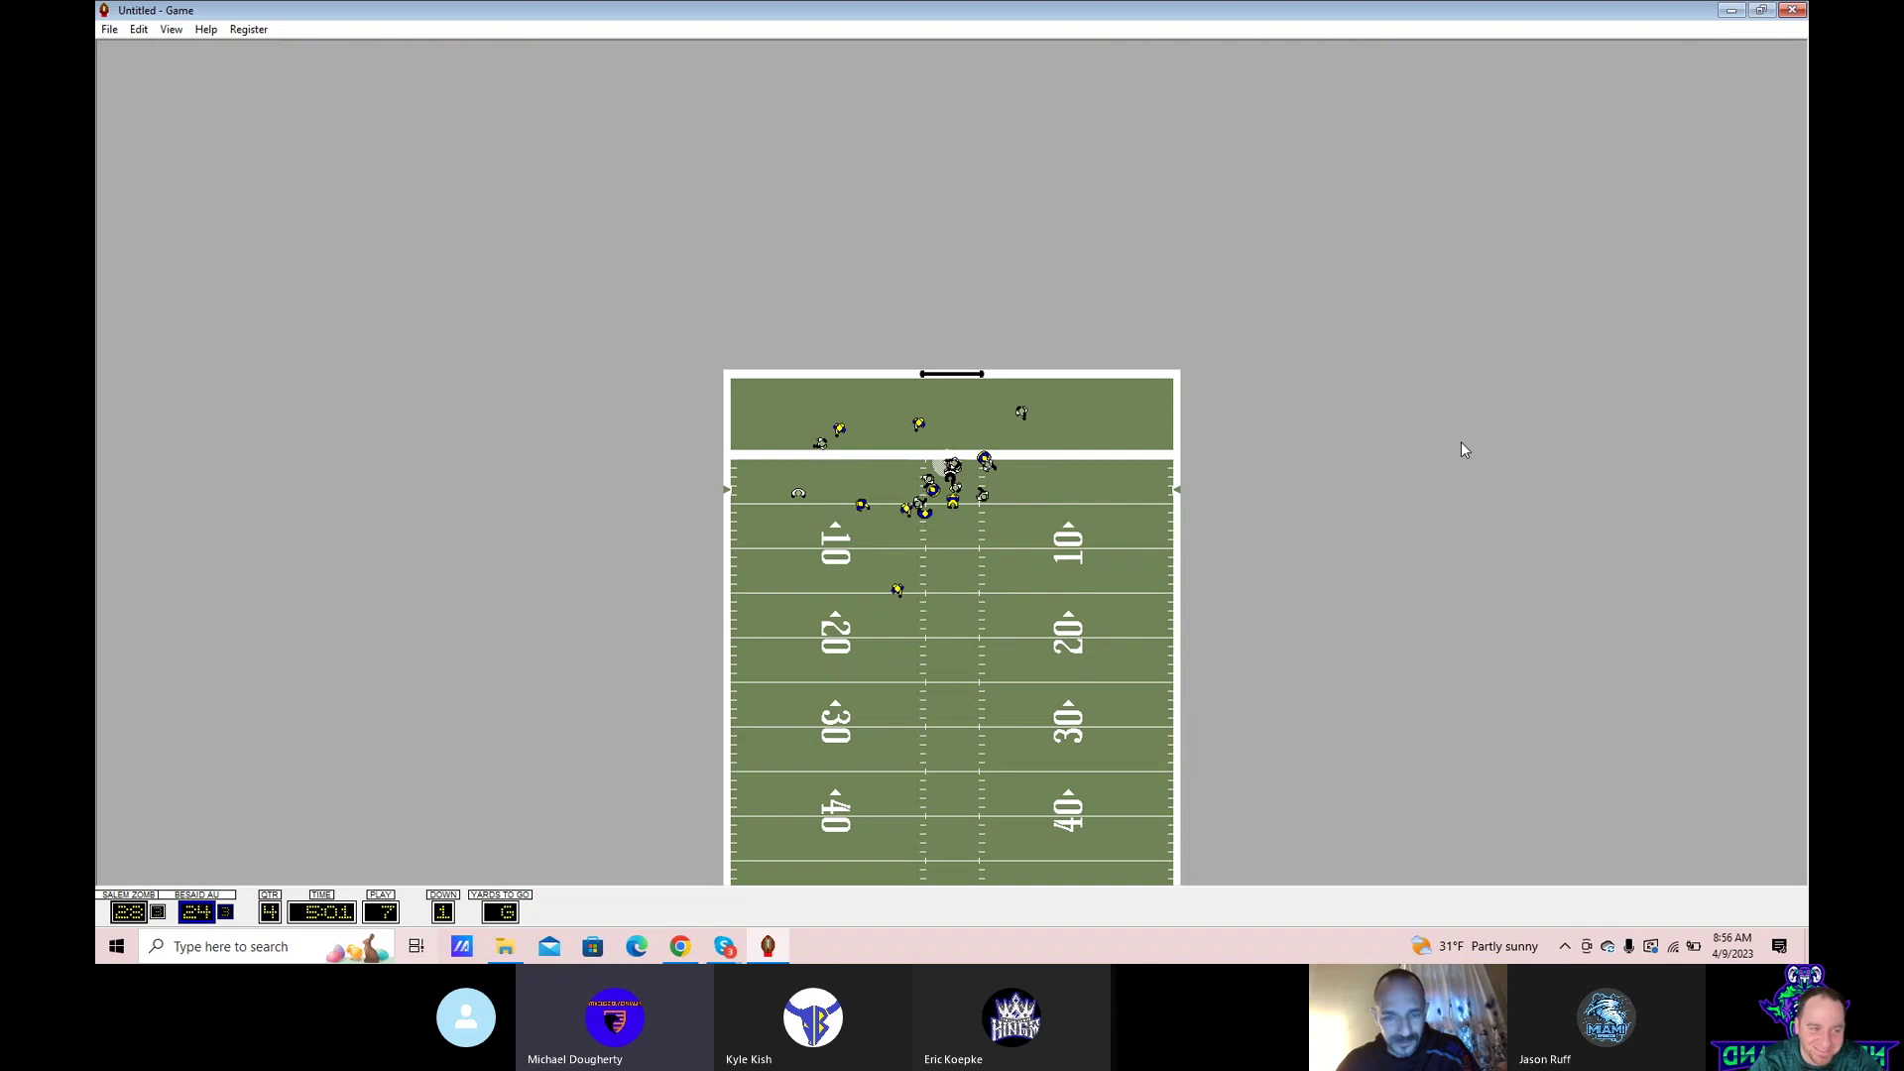
{"action": "key", "text": "Return"}
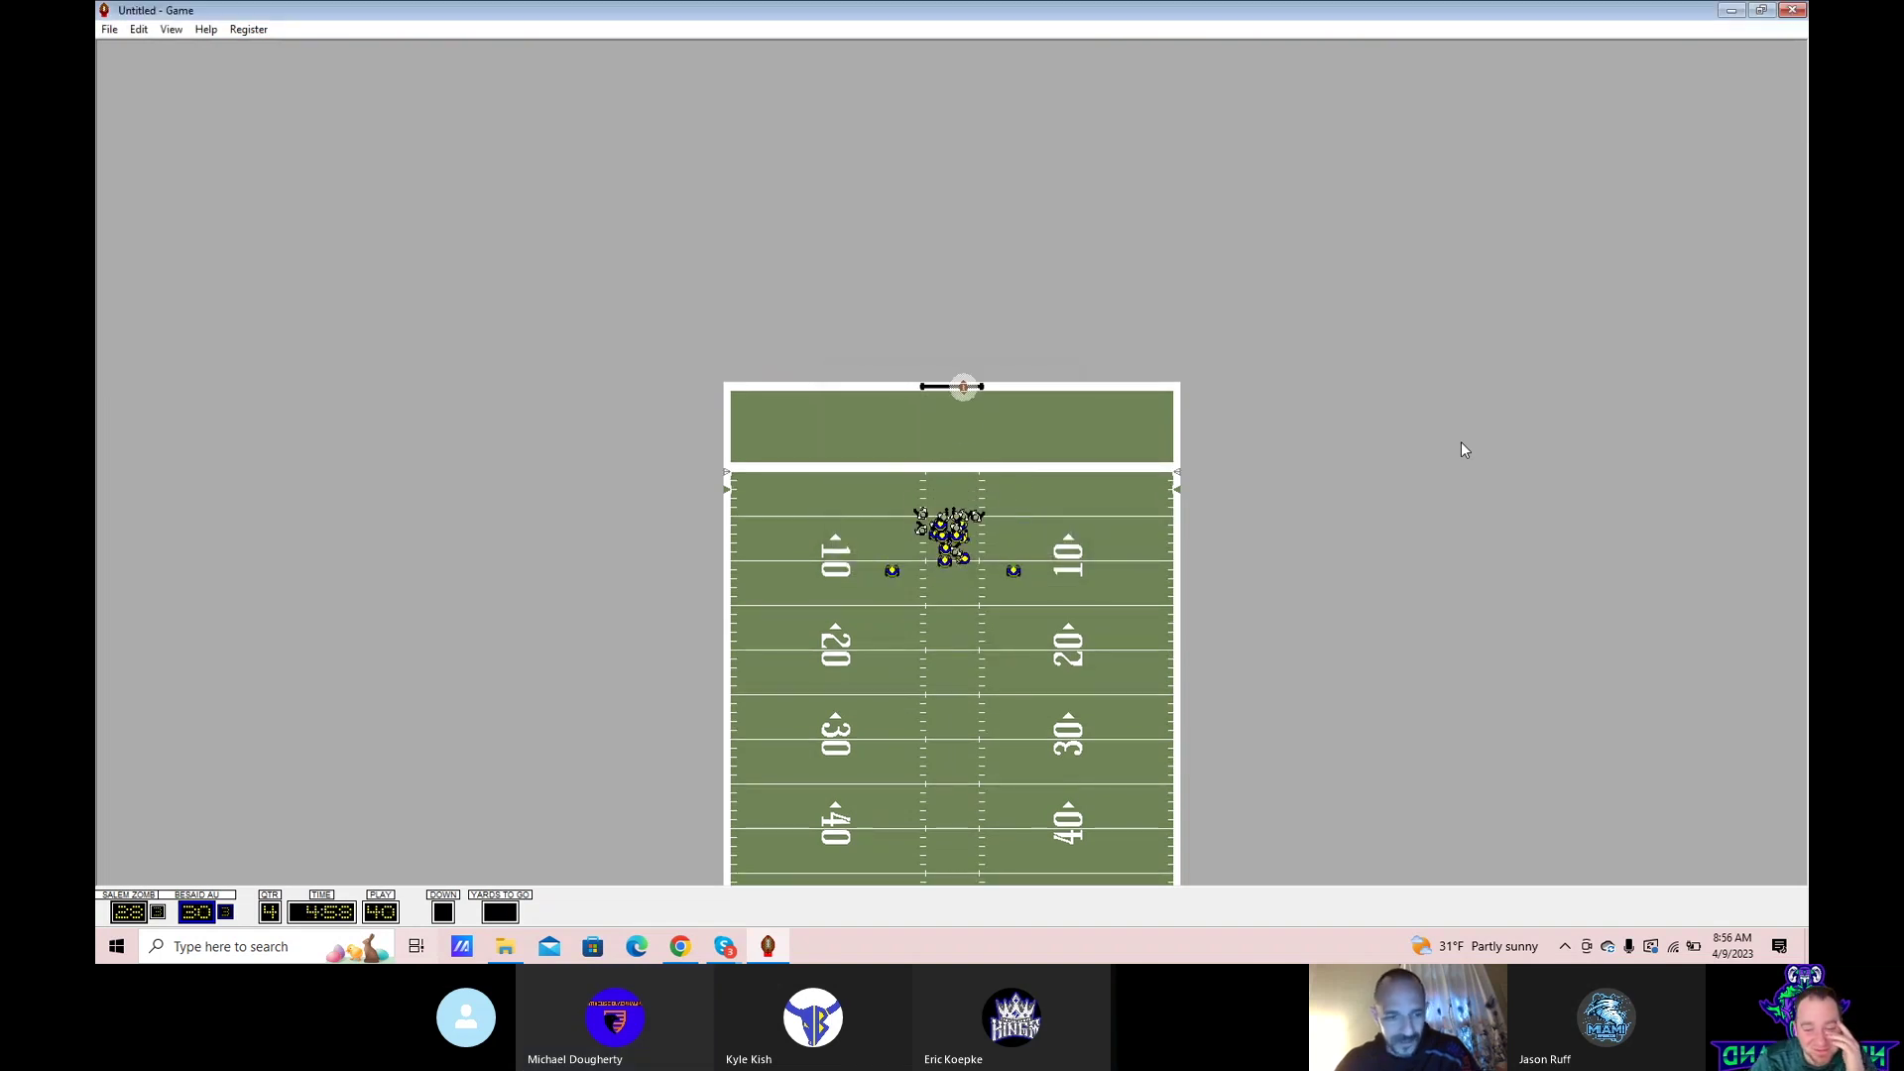
- Dismiss the scoring result as Besaid's extra point makes it 31-28, moving on to the kickoff
{"action": "key", "text": "Return"}
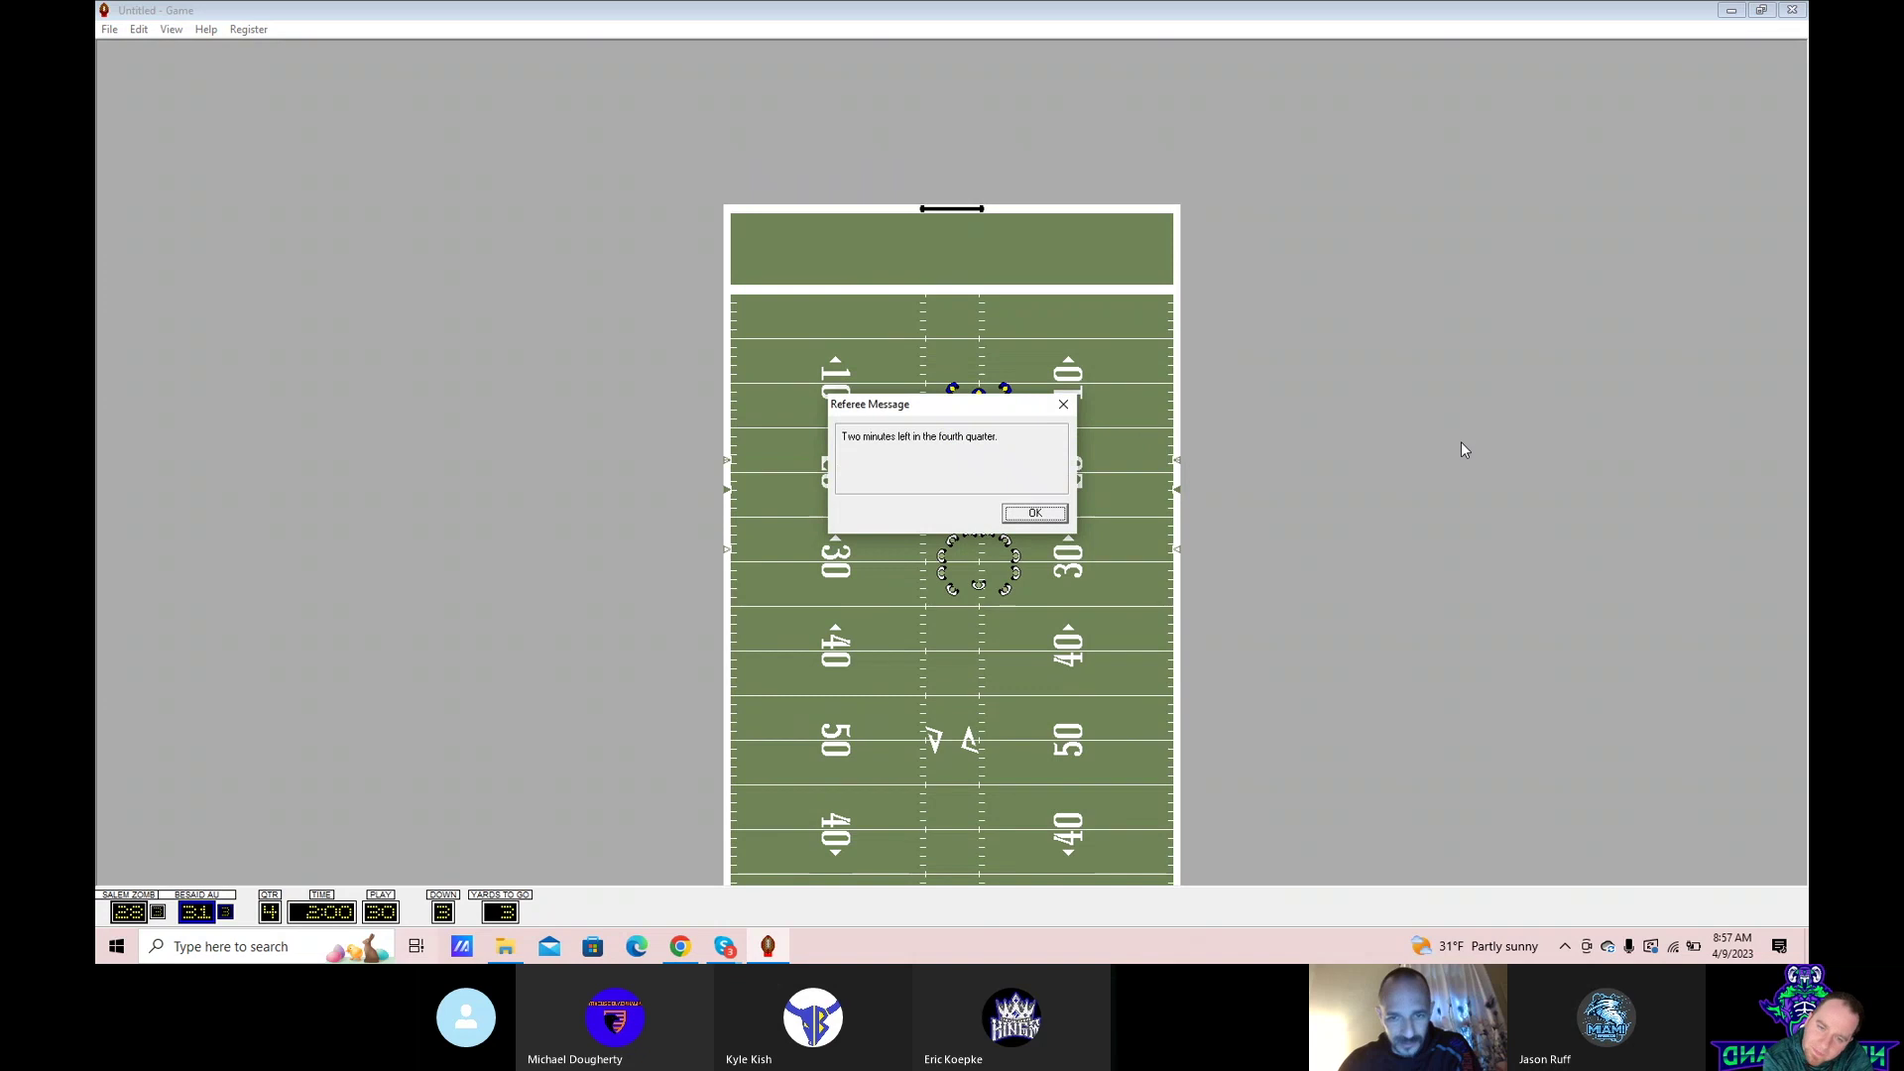
- Resume after the two-minute warning through the timeouts and Salem's missed field goal
{"action": "key", "text": "Return"}
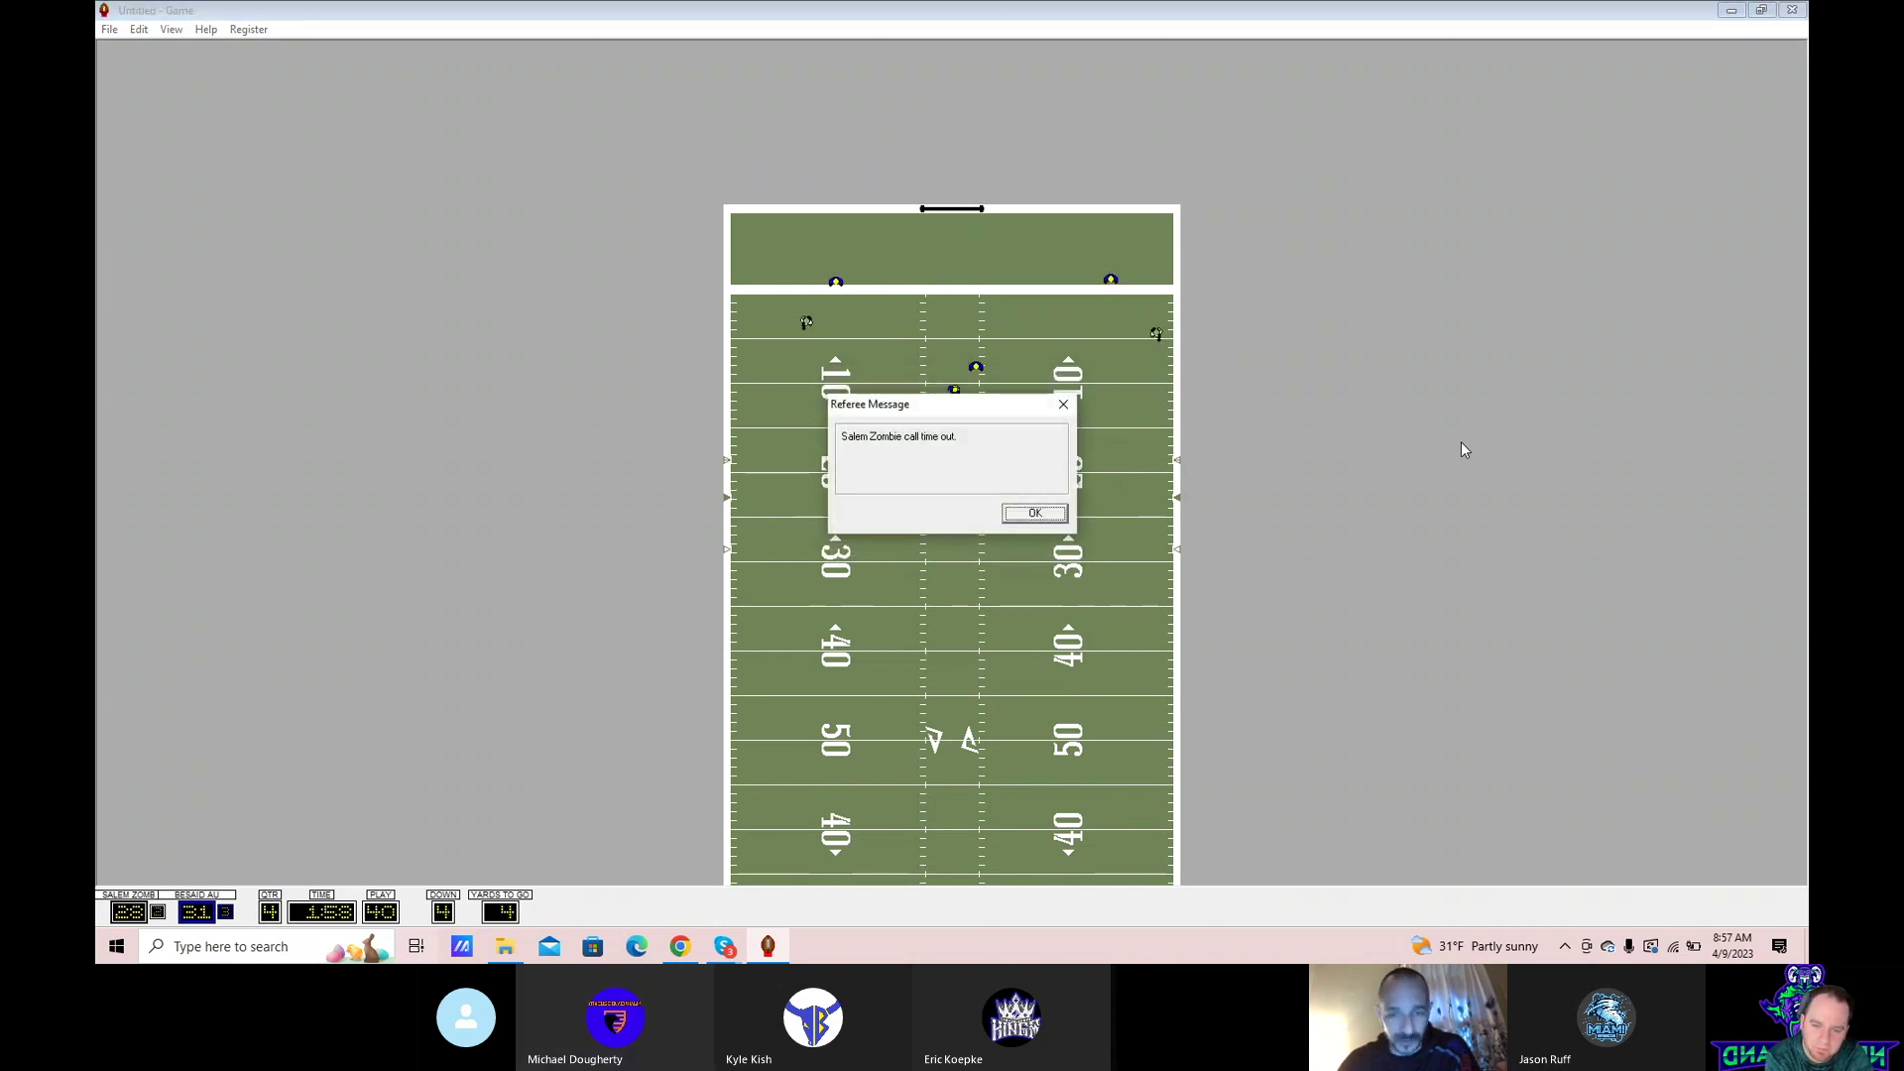
{"action": "key", "text": "Return"}
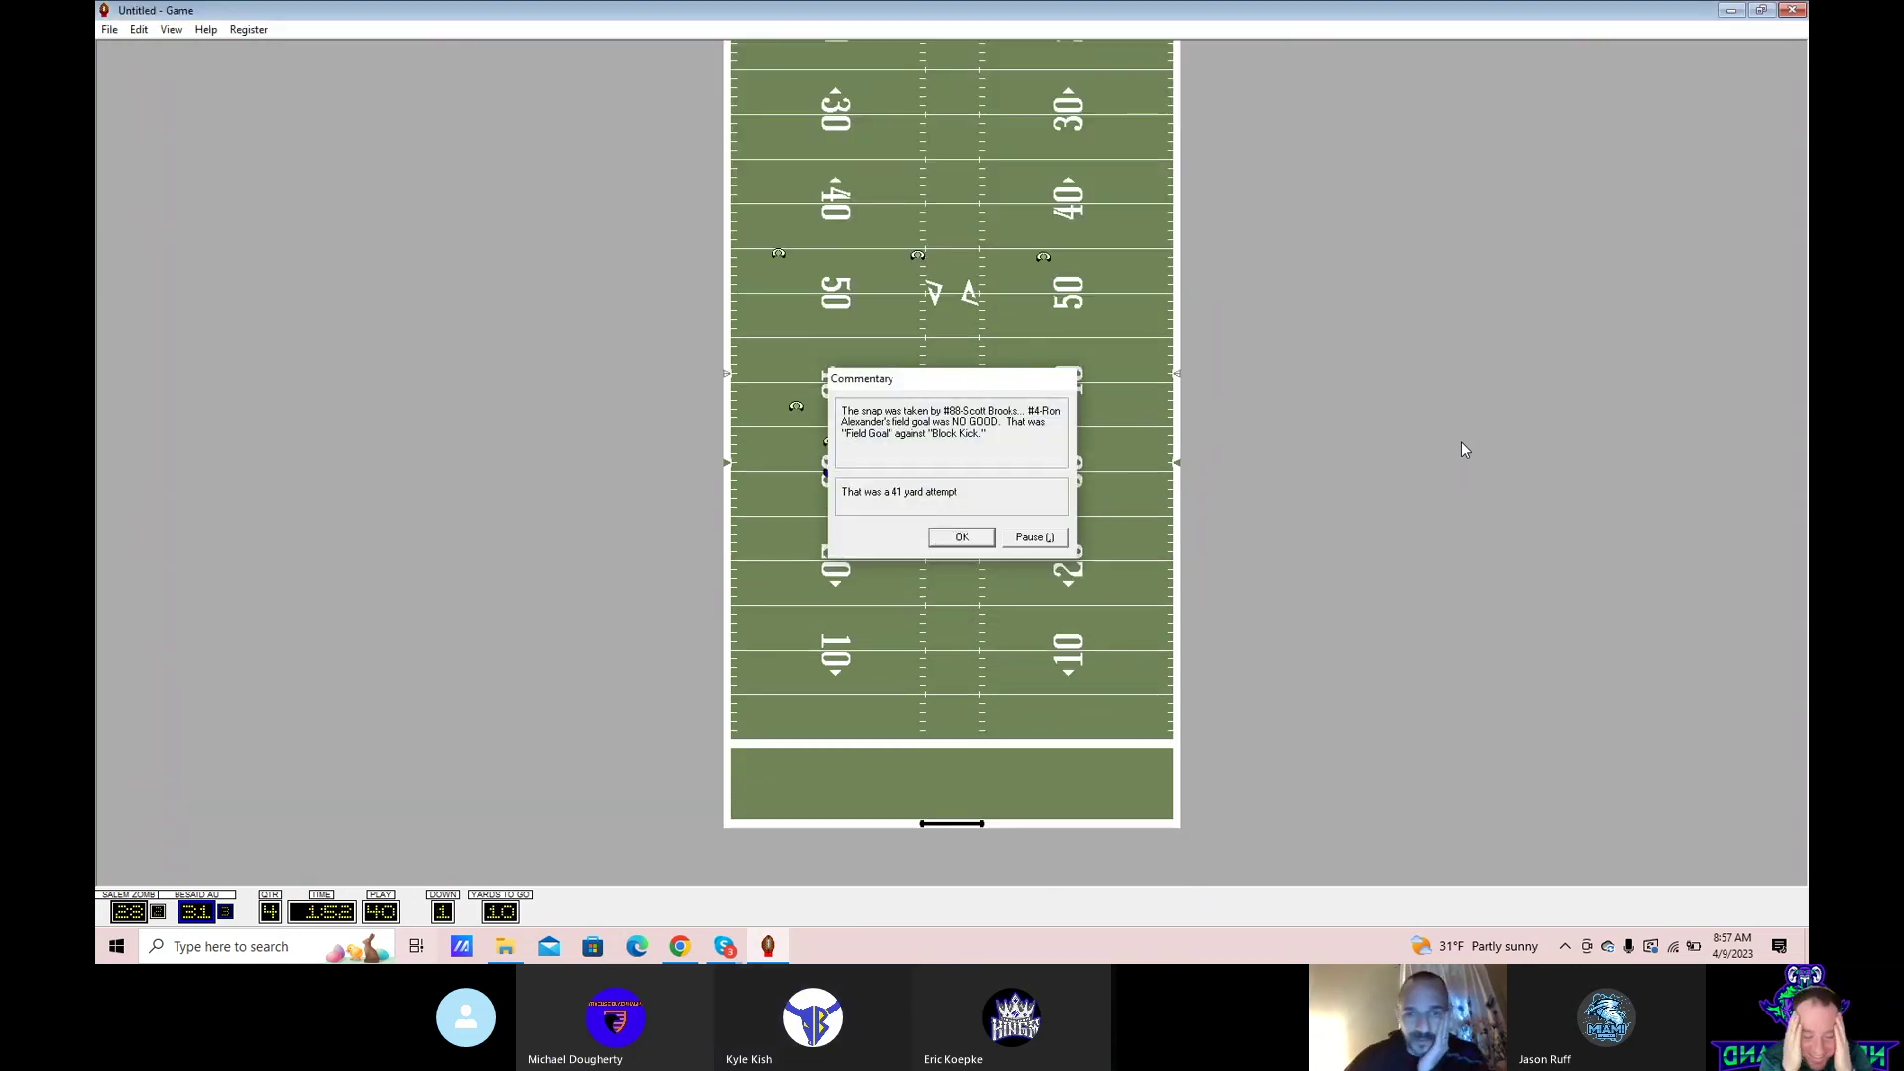
{"action": "key", "text": "Return"}
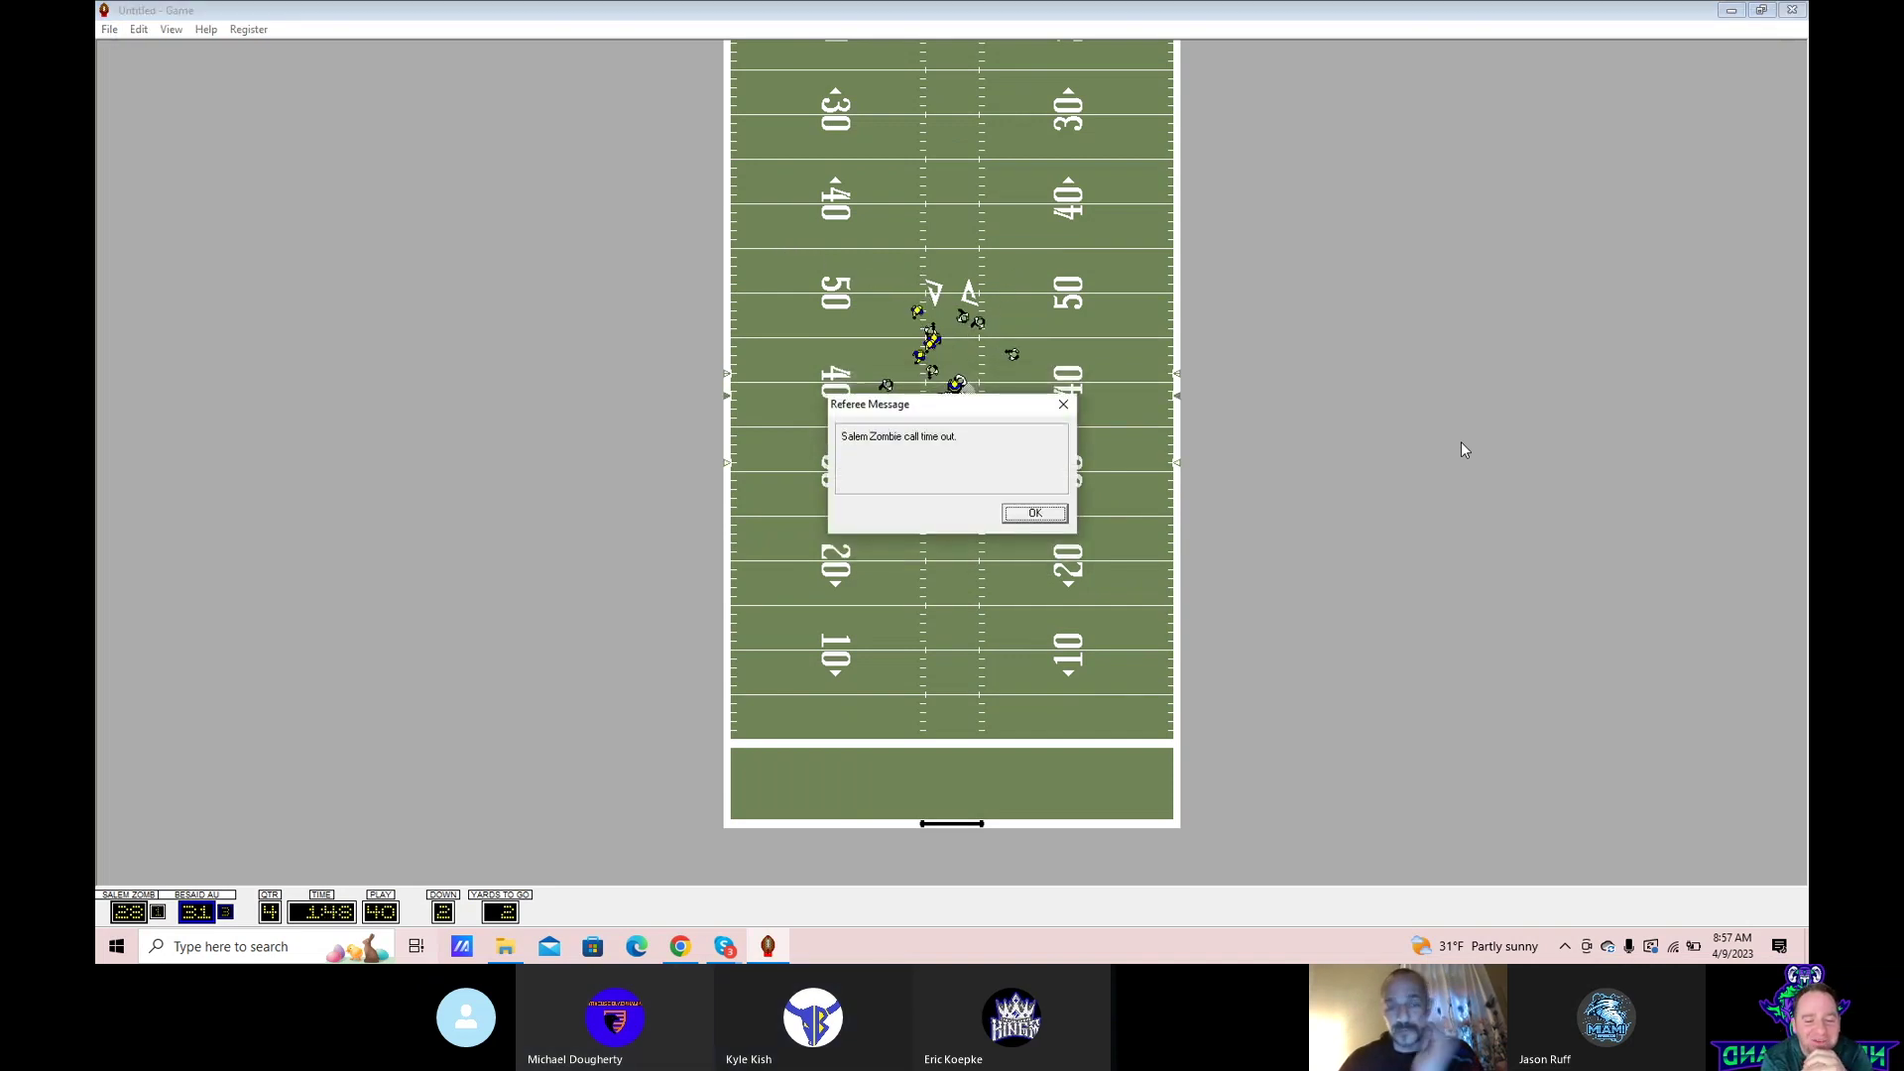
{"action": "key", "text": "Return"}
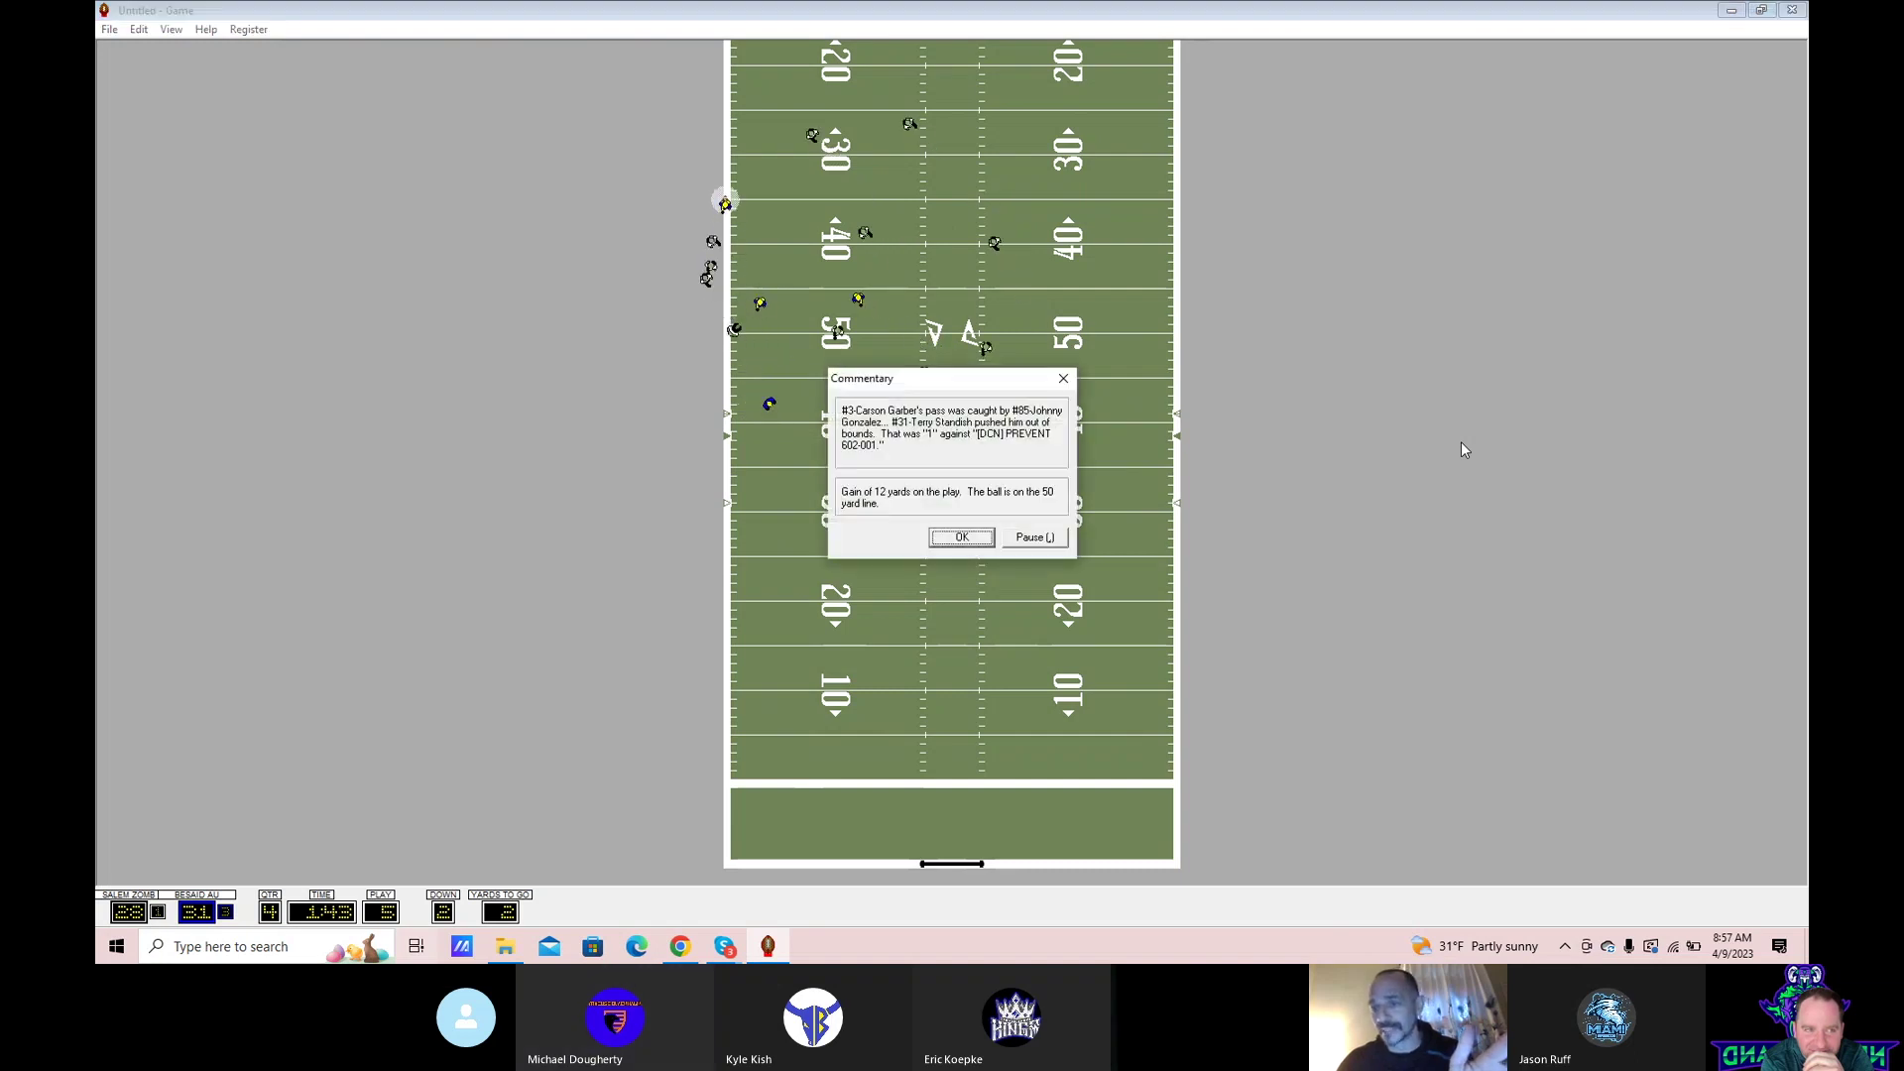
- Run the final plays until time expires, then show the final game statistics
{"action": "key", "text": "Return"}
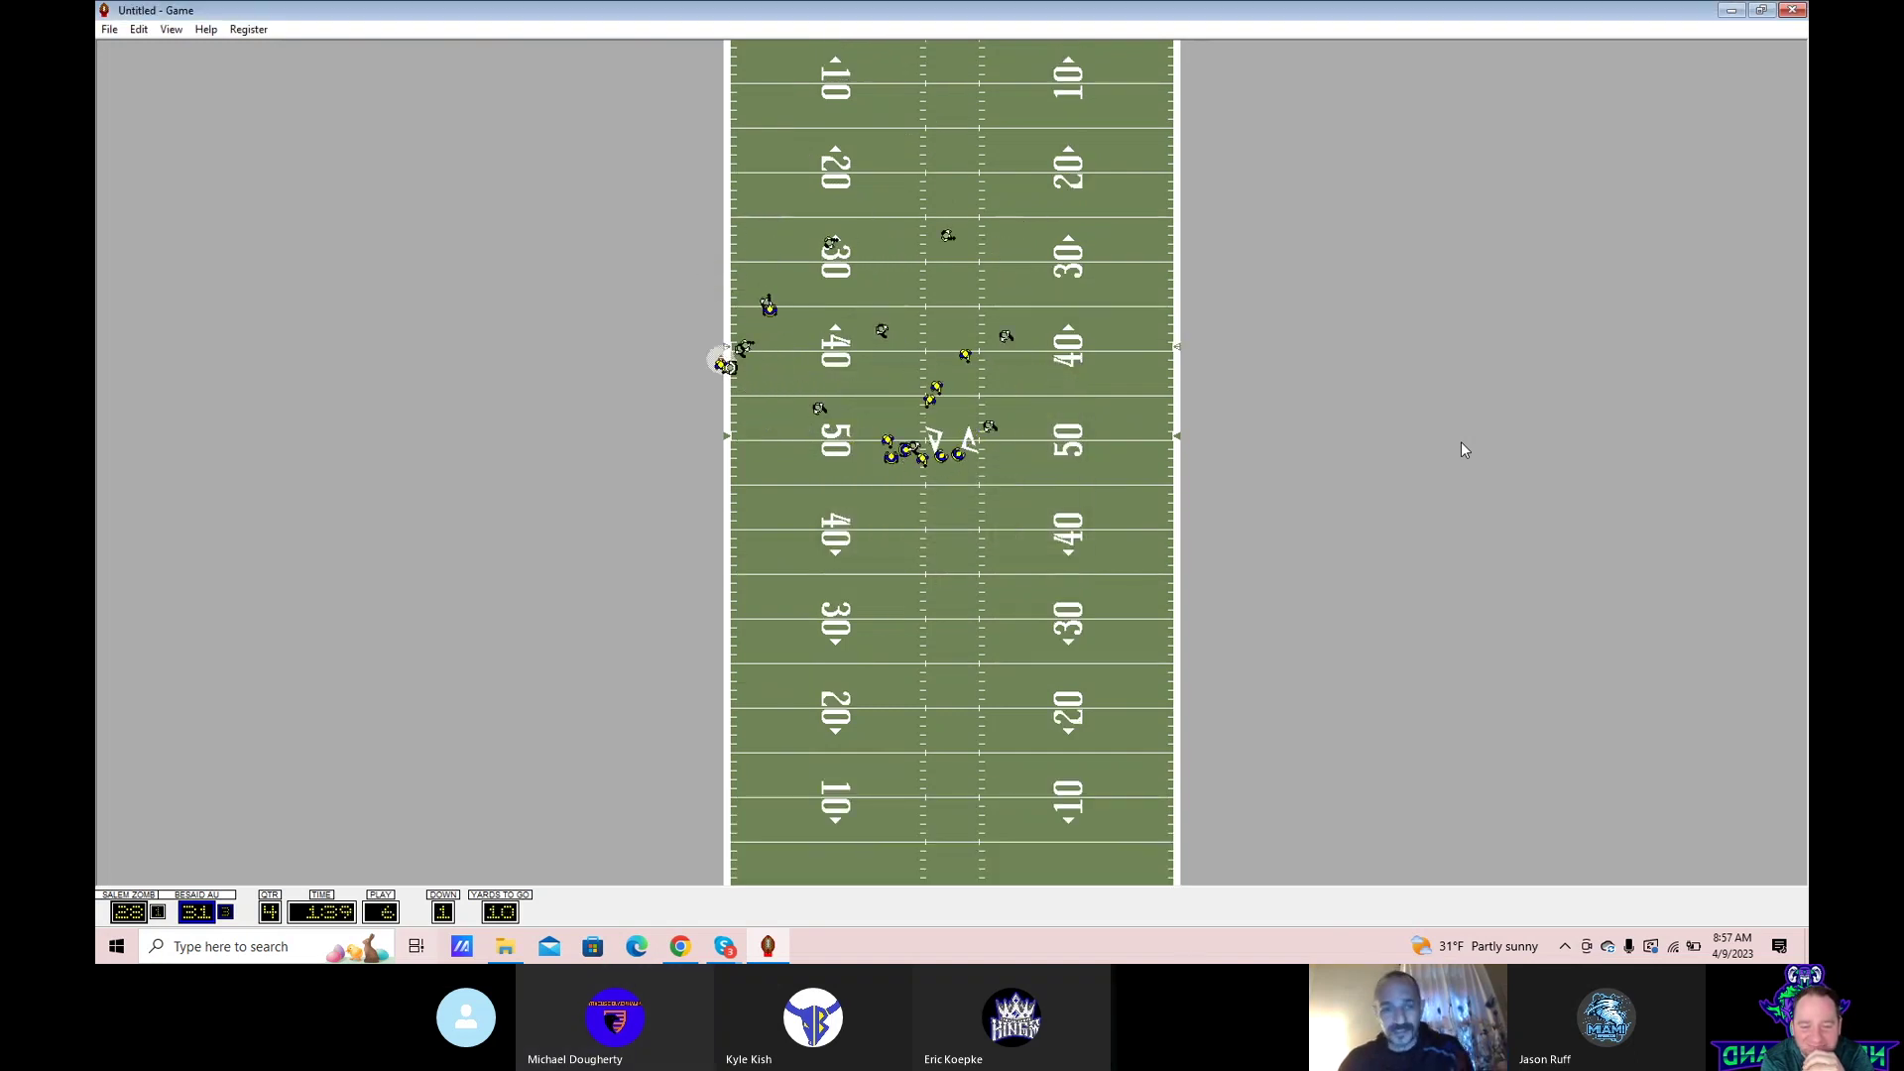
{"action": "key", "text": "Return"}
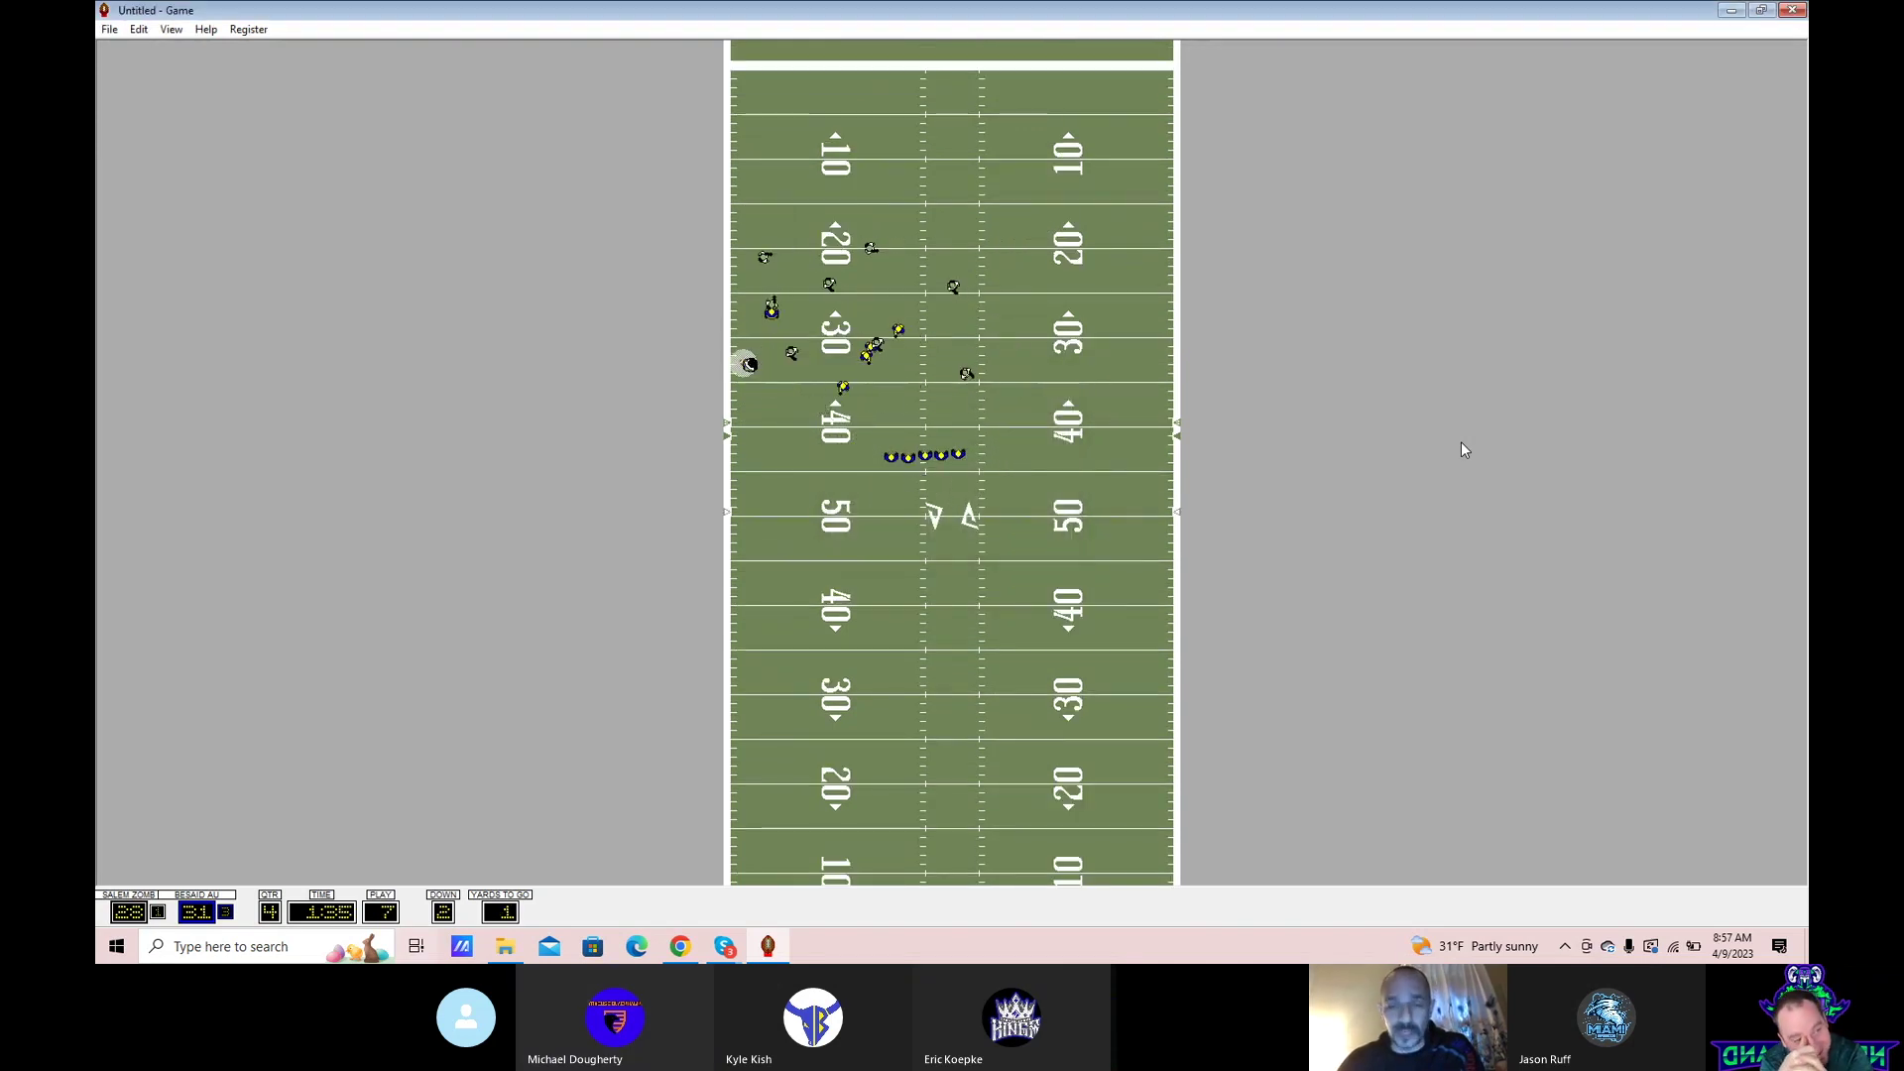
{"action": "key", "text": "Return"}
{"action": "key", "text": "Return"}
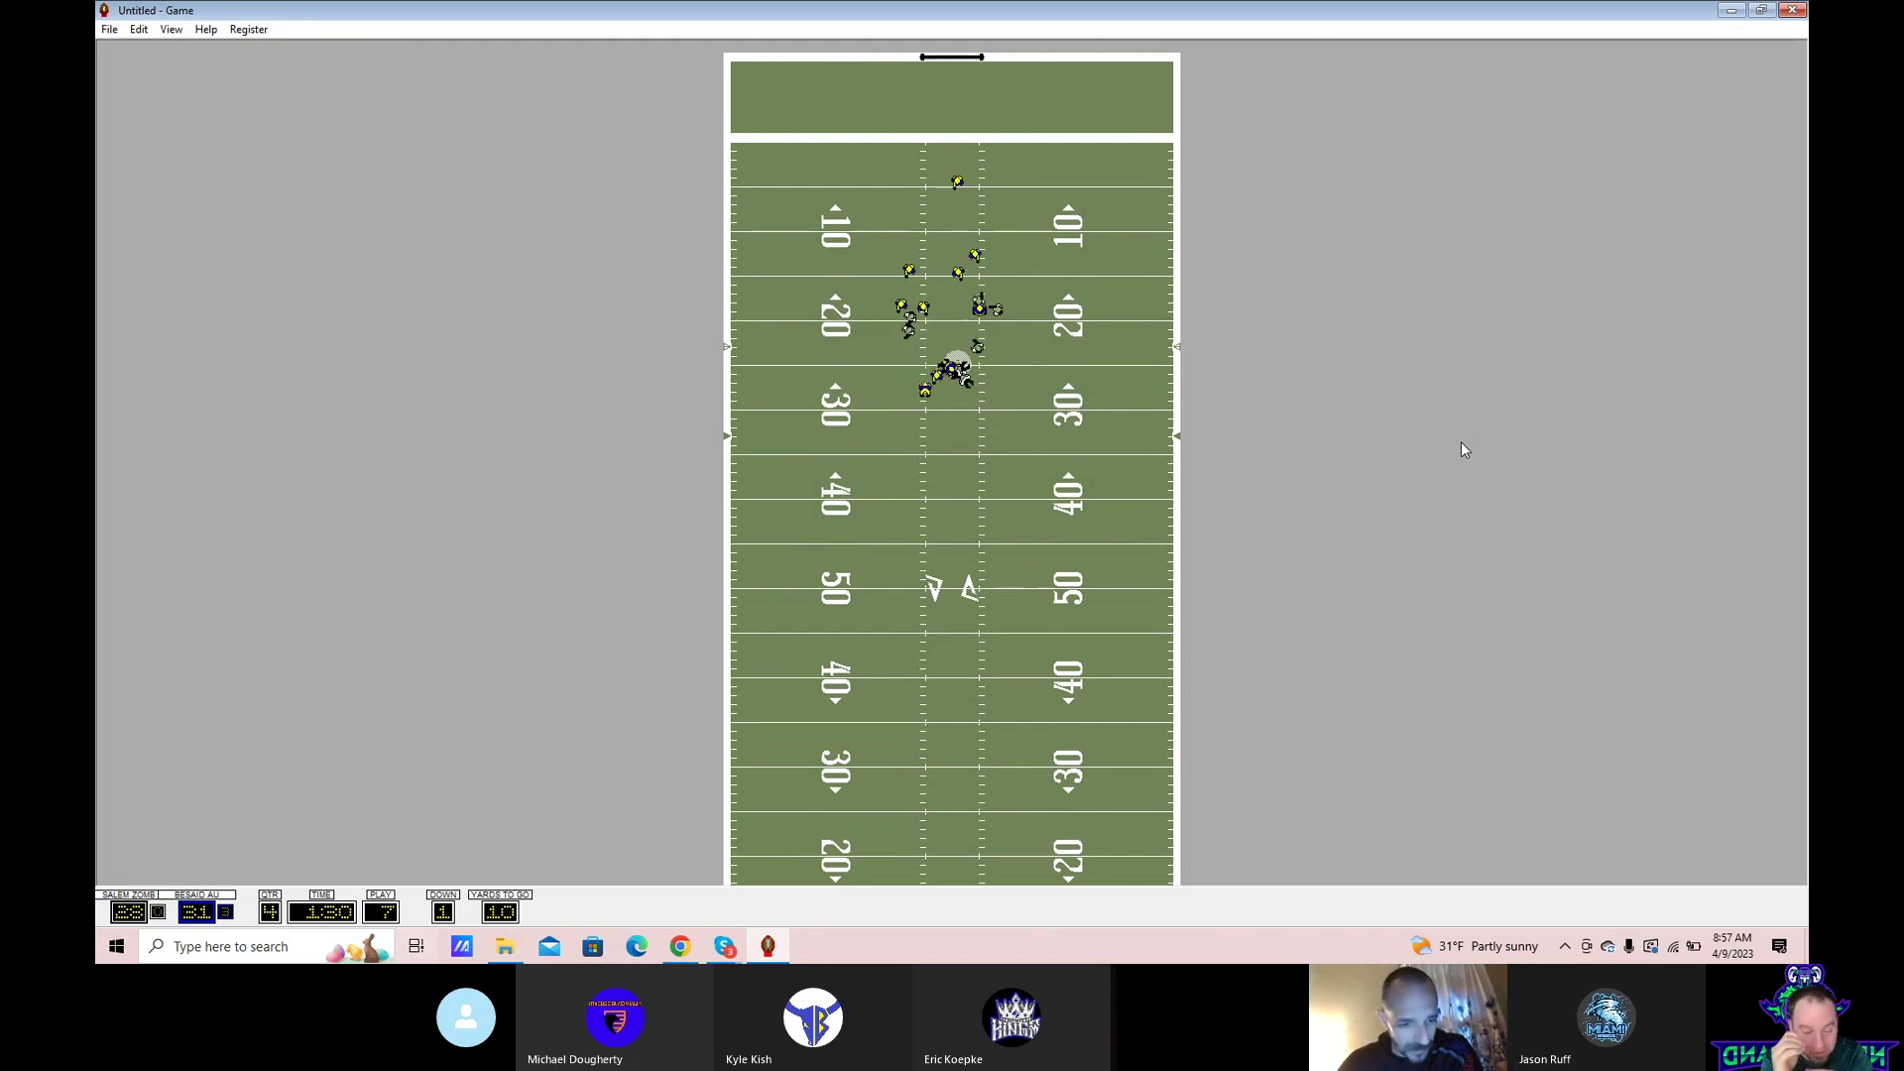
{"action": "key", "text": "Return"}
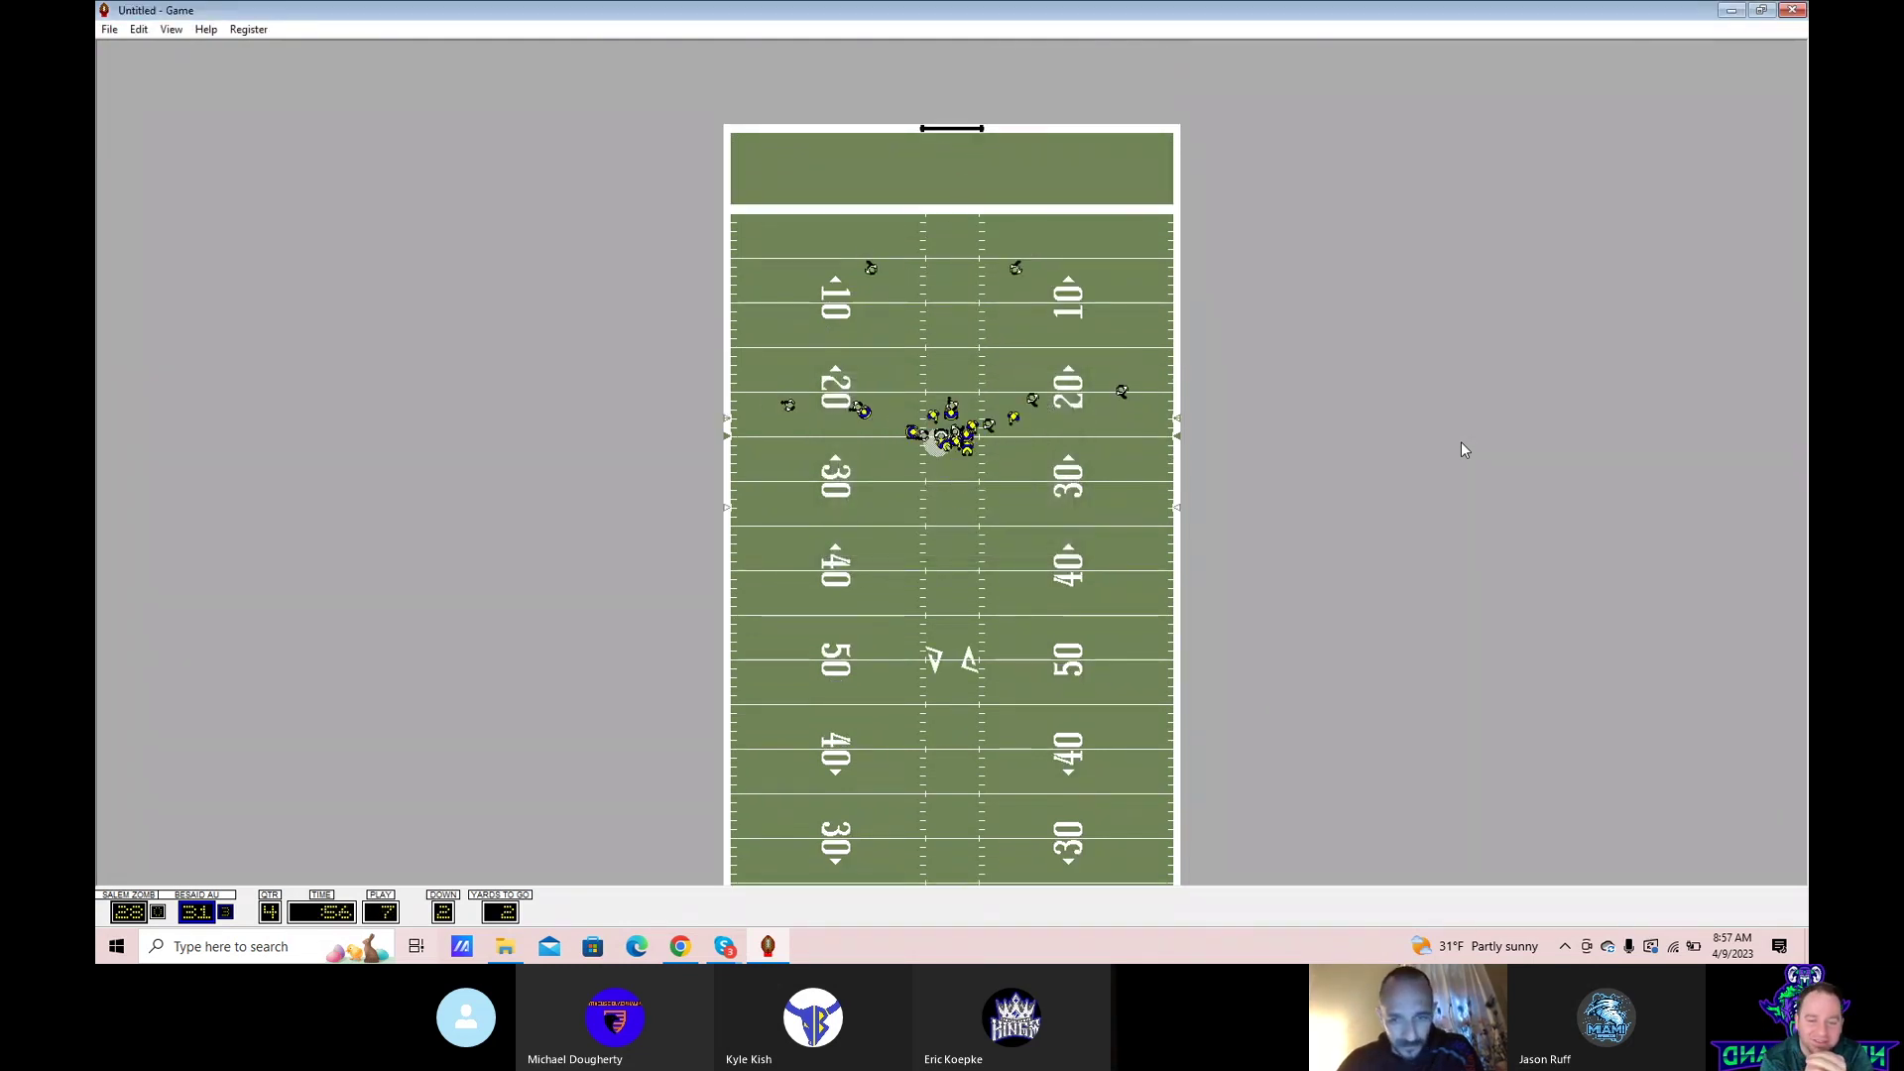
{"action": "key", "text": "Return"}
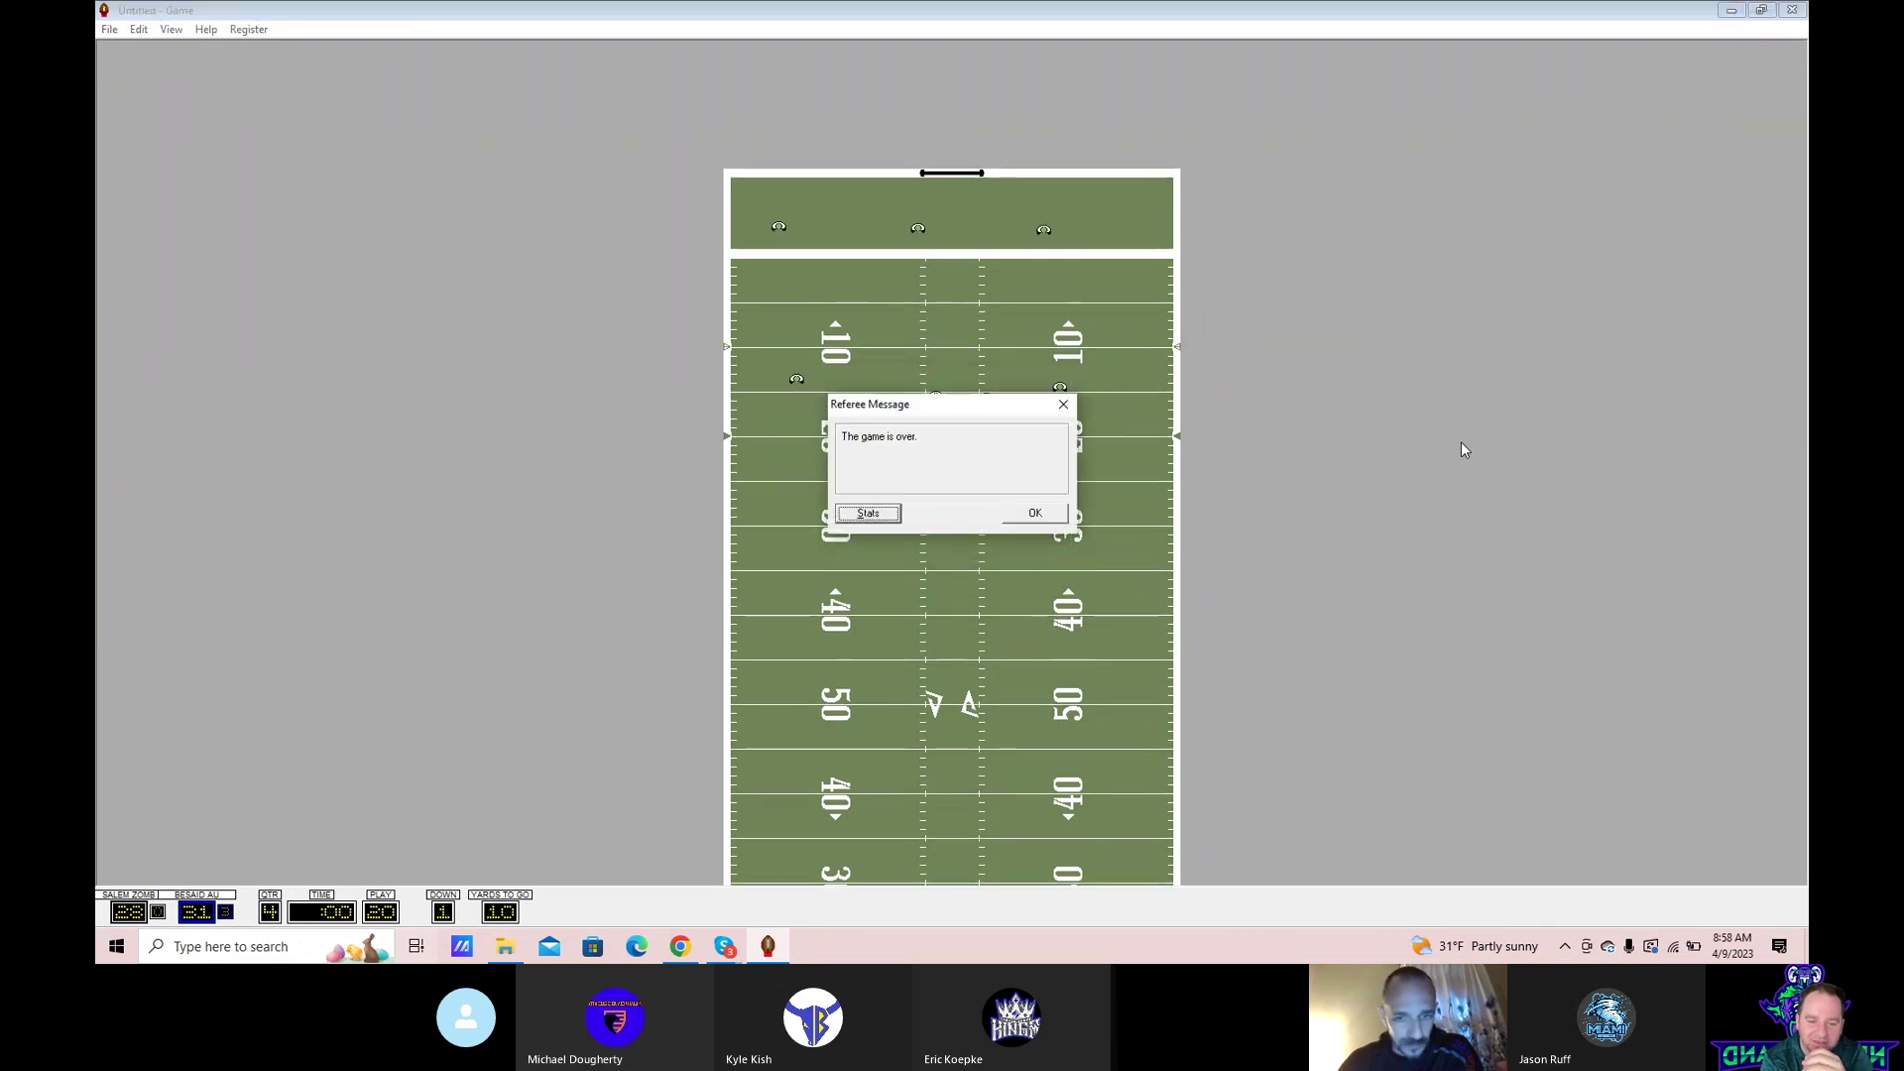
{"action": "key", "text": "Return"}
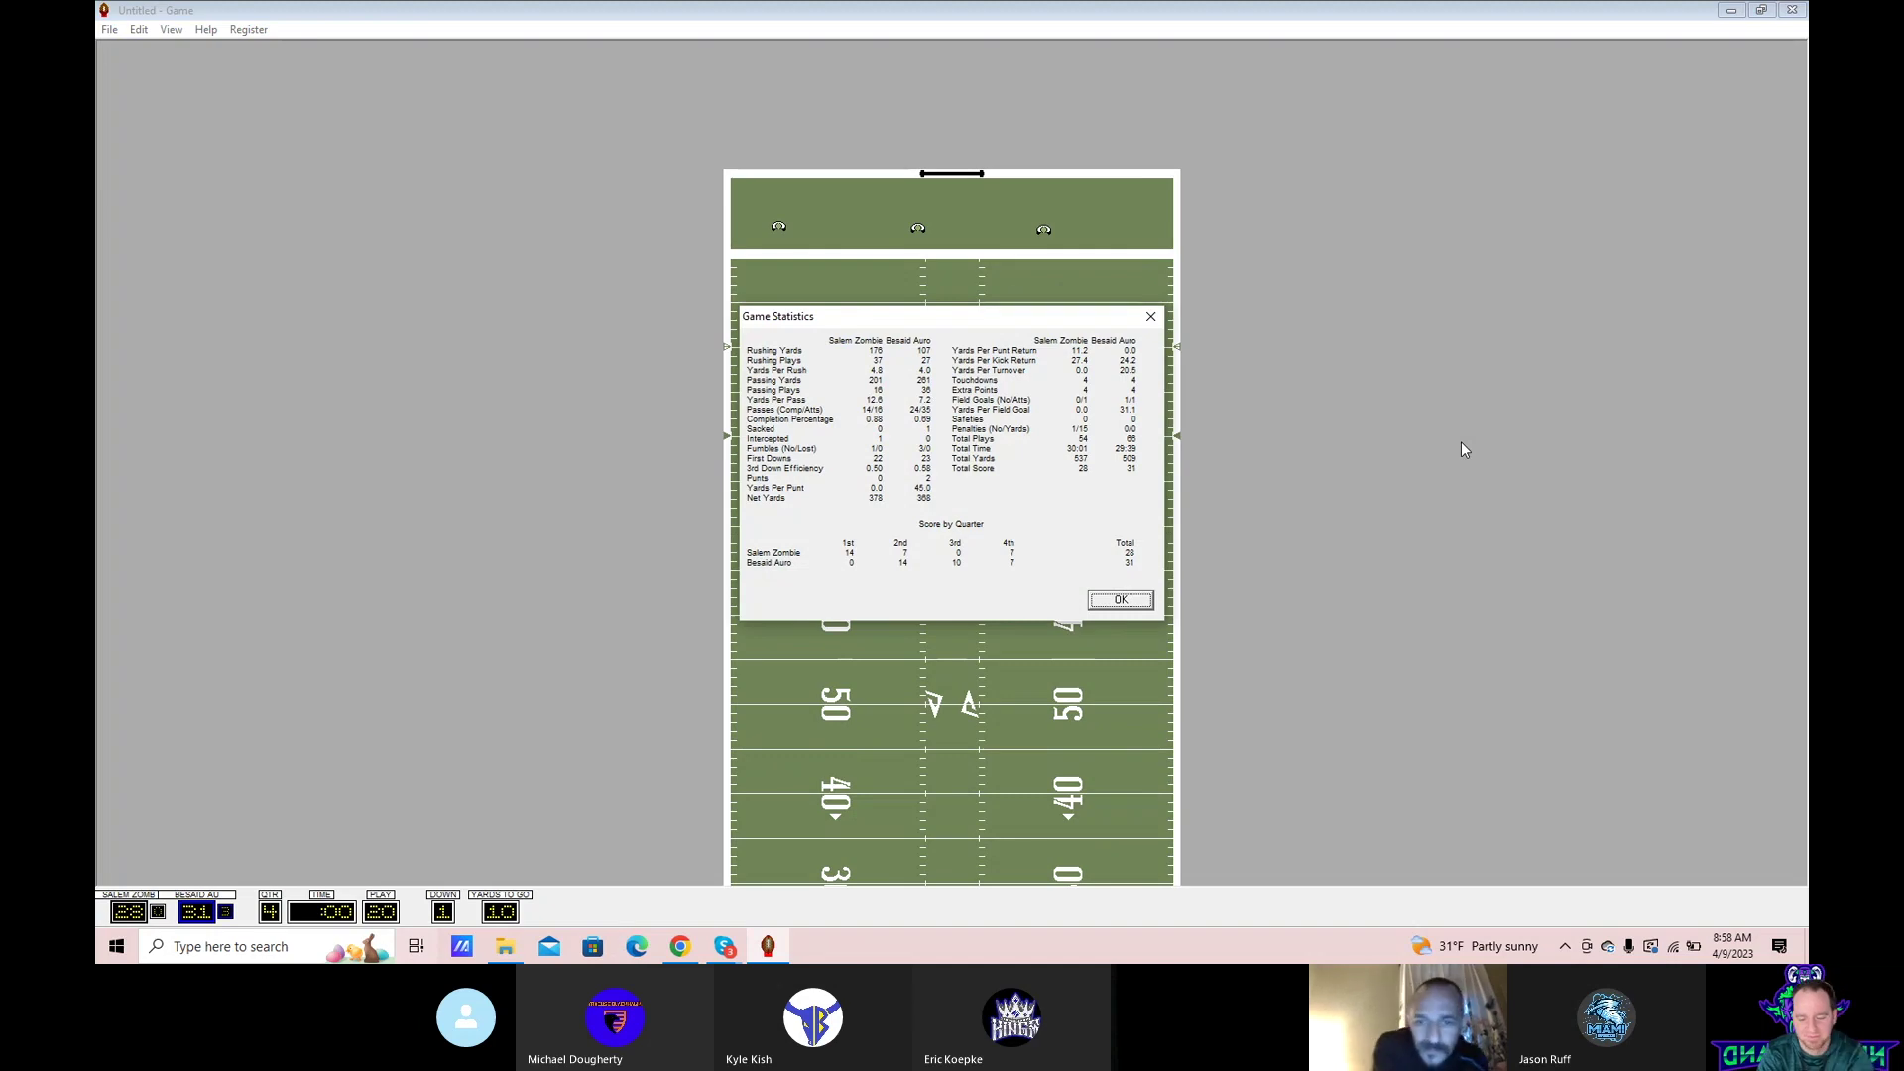